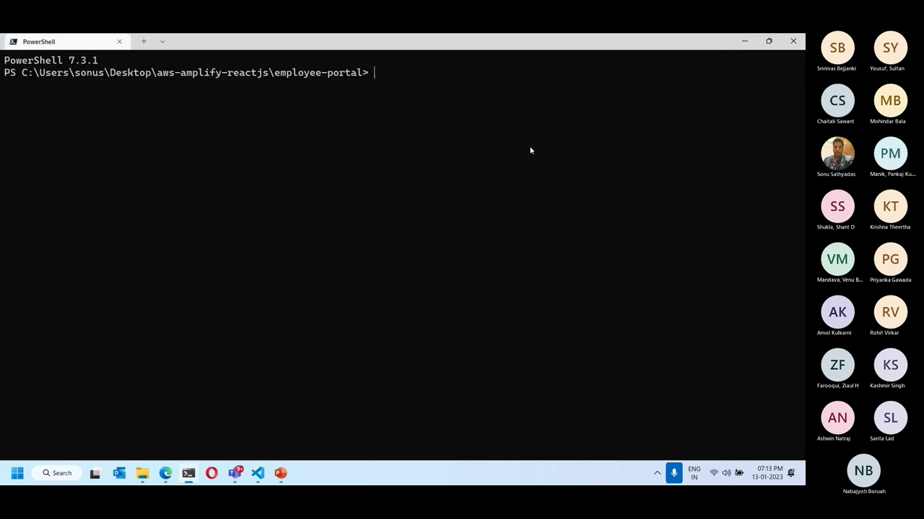
# Run npm install in the employee-portal project folder from PowerShell
pyautogui.write('n')
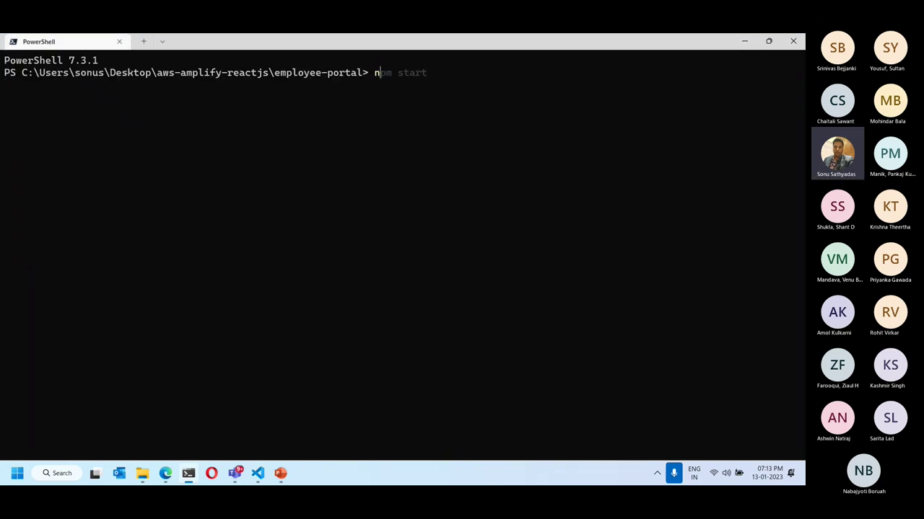
pyautogui.write('pm i')
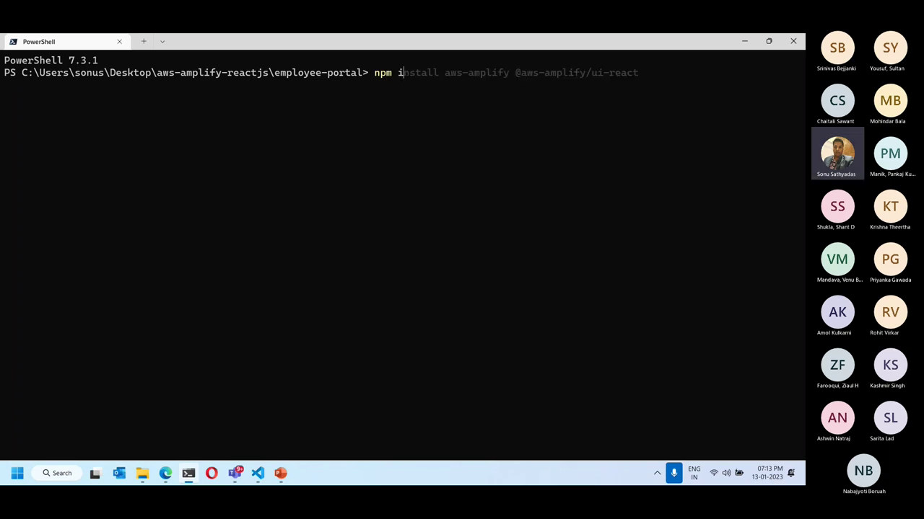
pyautogui.write('nstall')
pyautogui.press('Return')
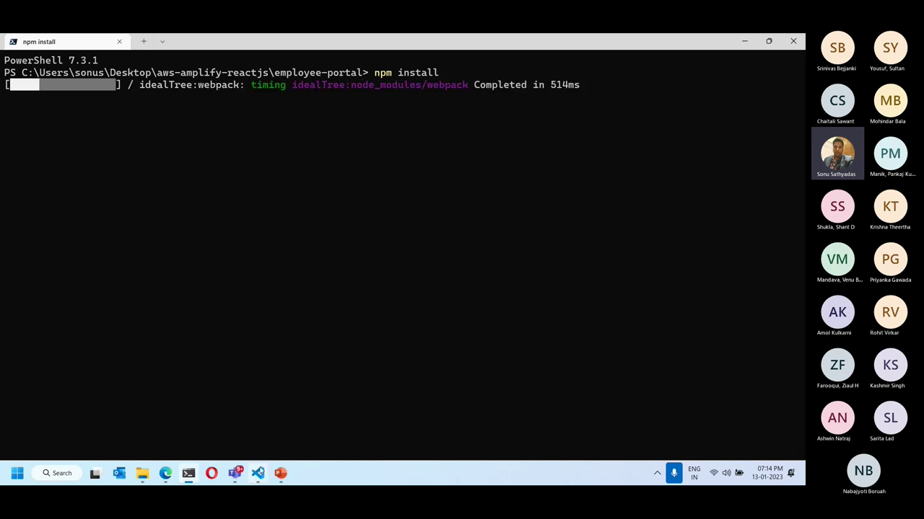
# Scroll the Readme-Basics.md preview in VS Code down to the Amplify CLI section
pyautogui.click(258, 473)
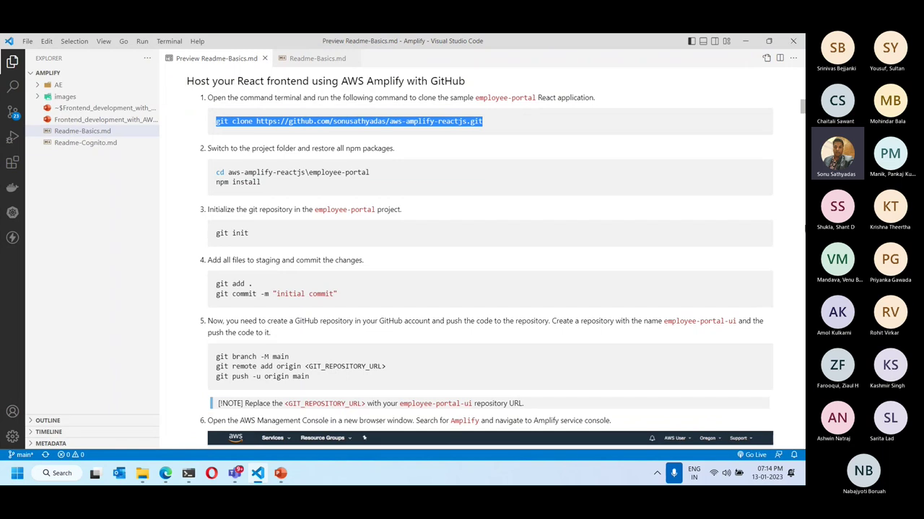
pyautogui.moveTo(803, 106); pyautogui.dragTo(800, 72)
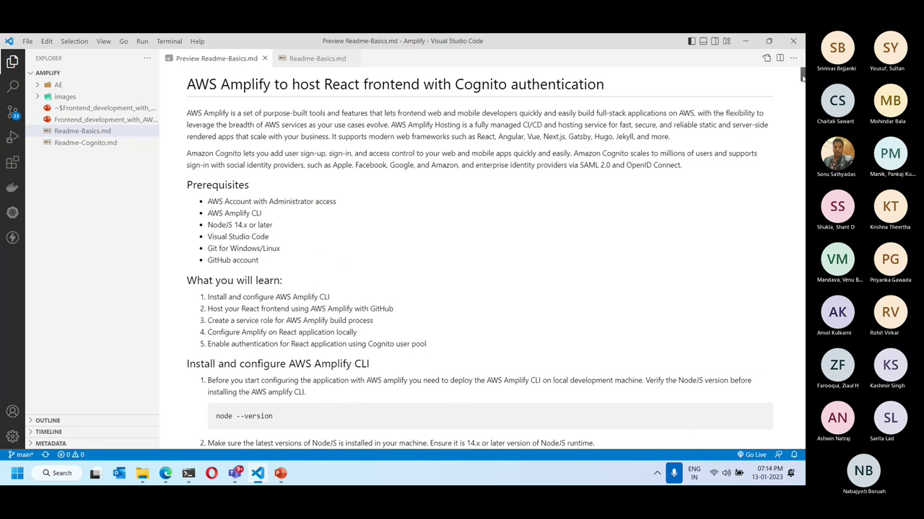
pyautogui.scroll(-5, 801, 77)
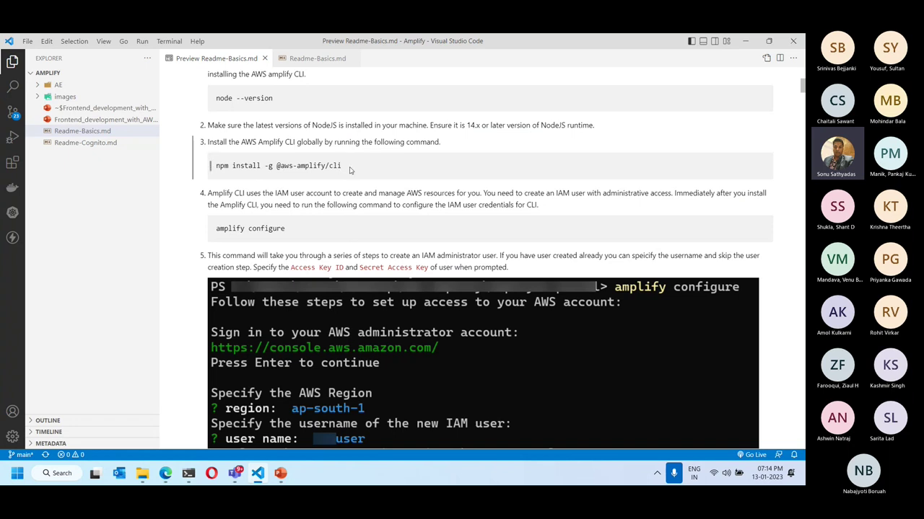
pyautogui.click(187, 477)
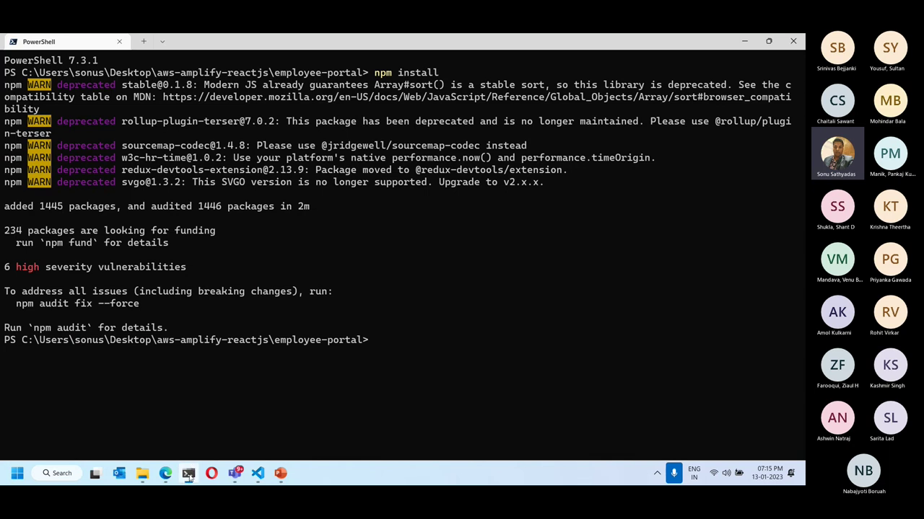
pyautogui.click(188, 478)
# Review the global Amplify CLI install line and the amplify configure command, then bring up the AWS console
pyautogui.moveTo(214, 143); pyautogui.dragTo(349, 166)
pyautogui.click(359, 169)
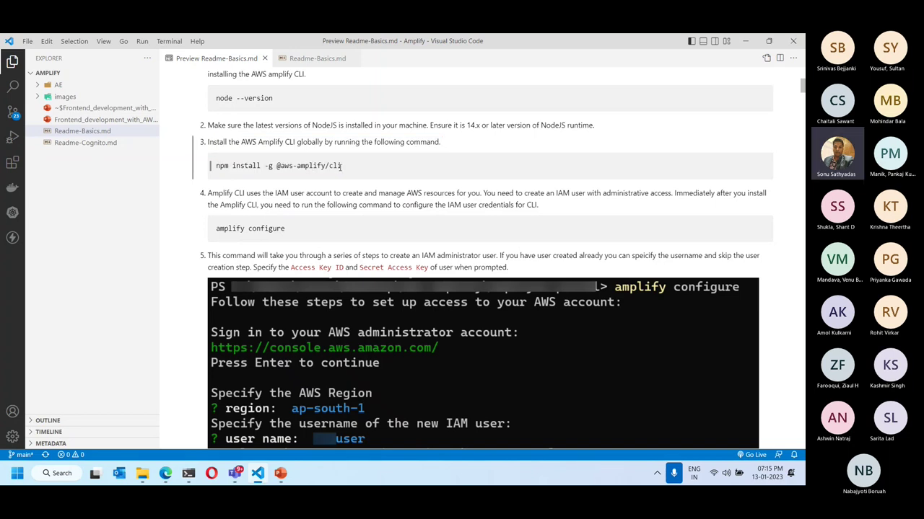
pyautogui.moveTo(219, 228); pyautogui.dragTo(287, 228)
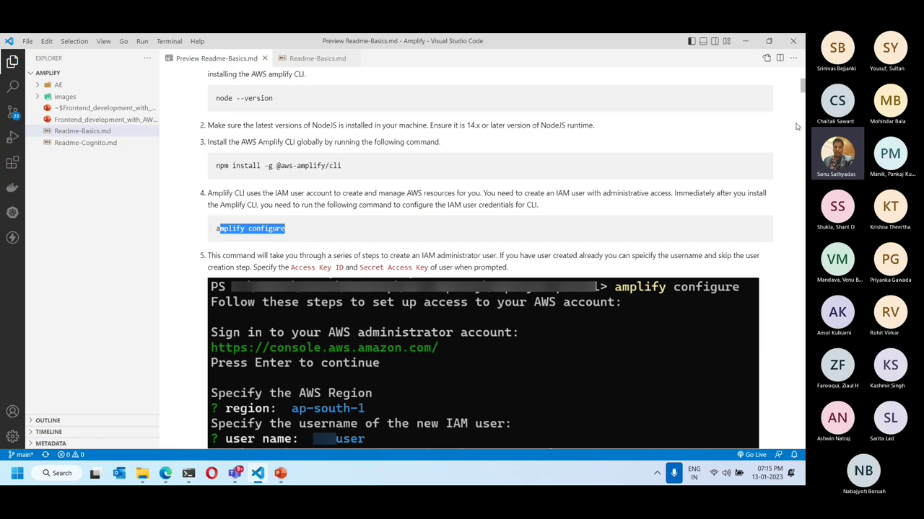
pyautogui.scroll(-3, 494, 329)
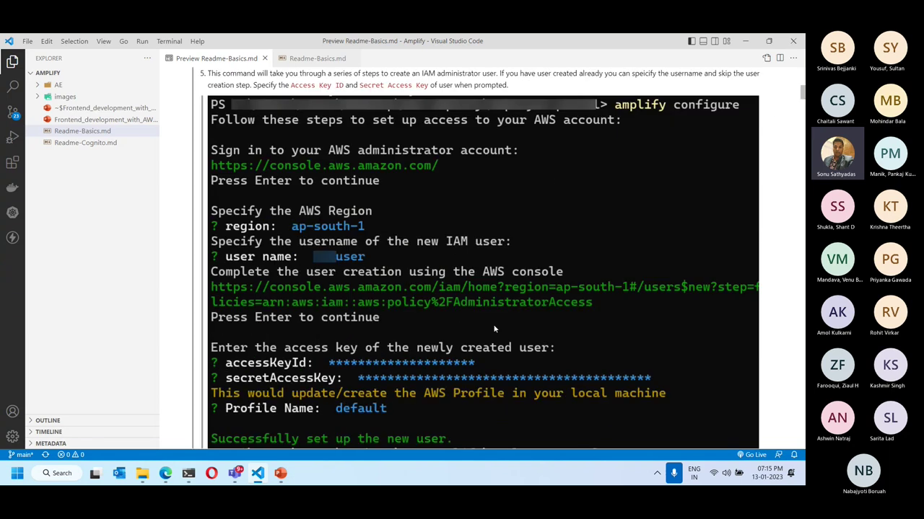
pyautogui.click(166, 475)
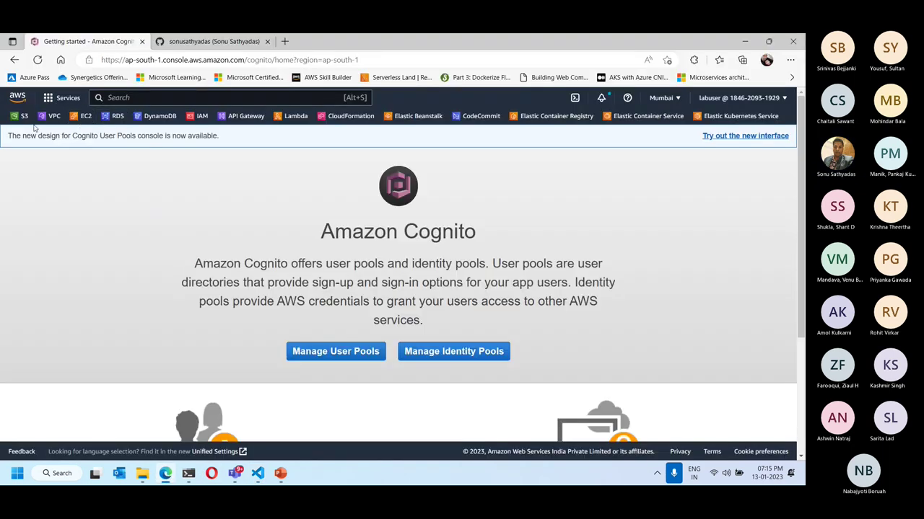
# In IAM Users, open amplifyuser to confirm its AdministratorAccess-Amplify policy, then return to the Readme
pyautogui.click(202, 116)
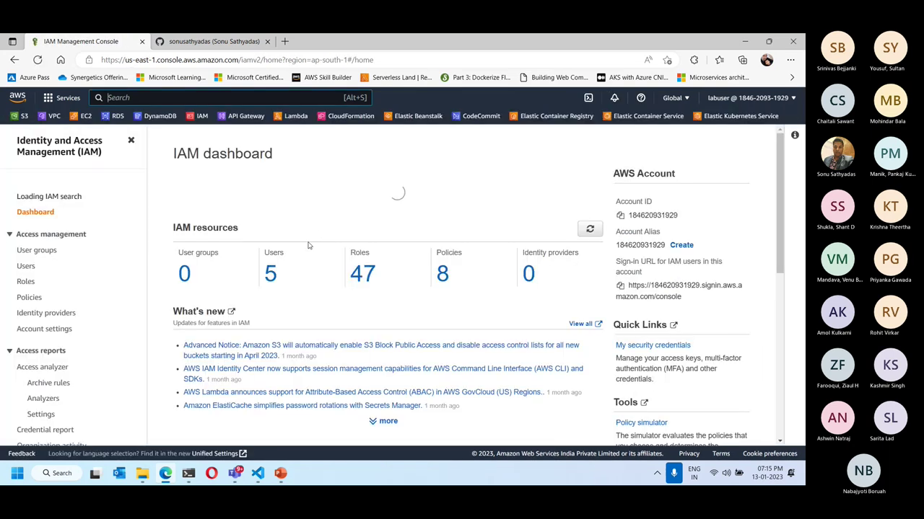
pyautogui.click(25, 268)
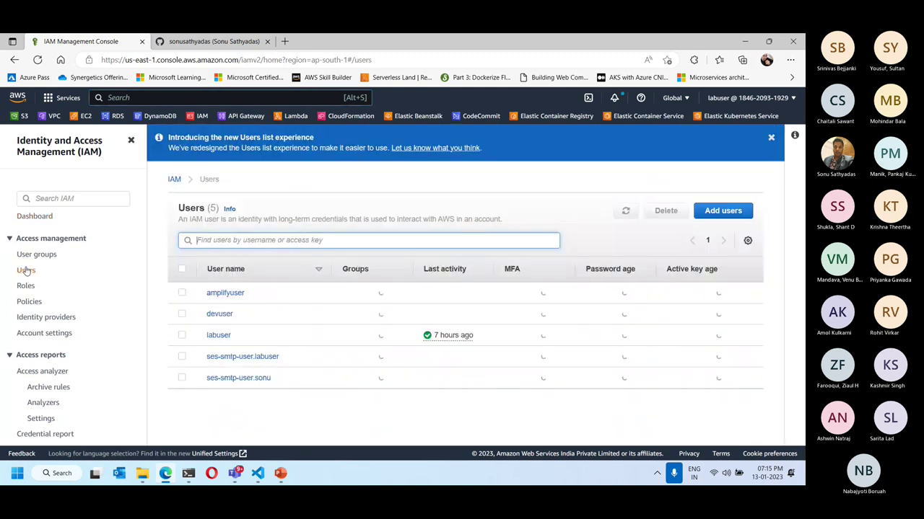
pyautogui.click(181, 292)
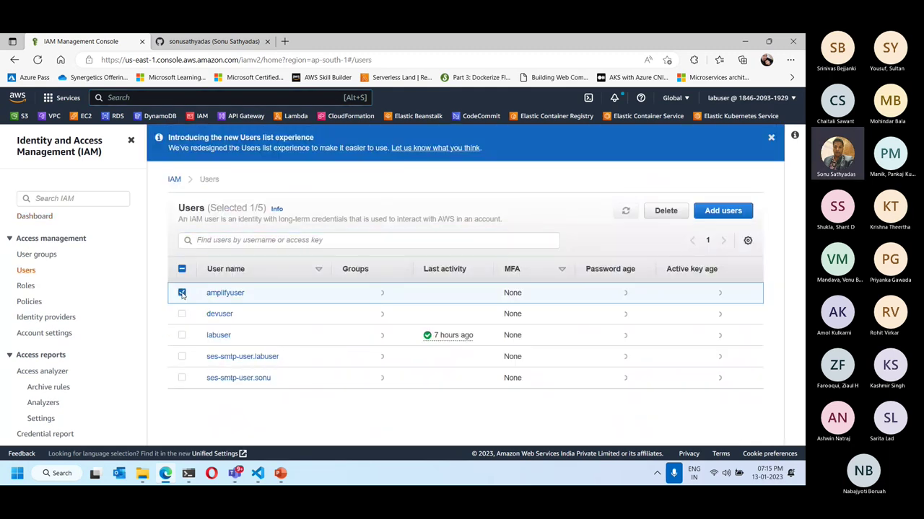
pyautogui.click(239, 294)
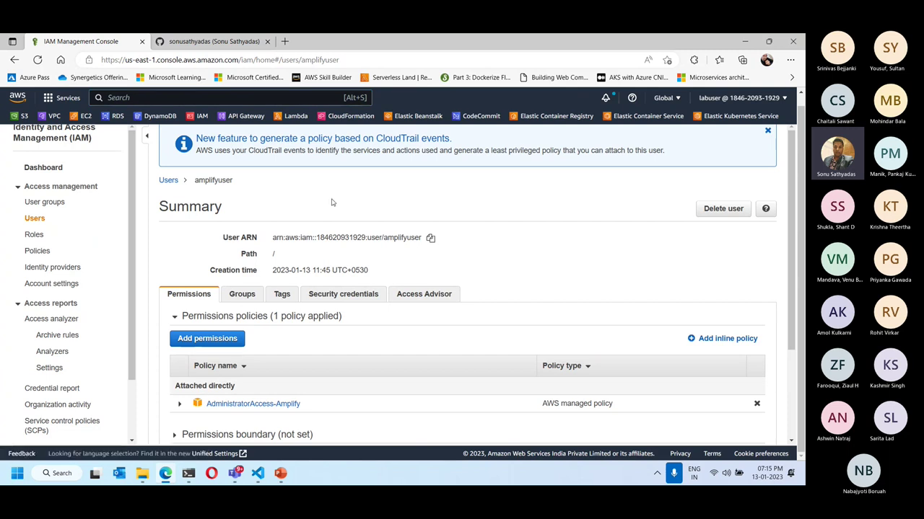
pyautogui.click(257, 474)
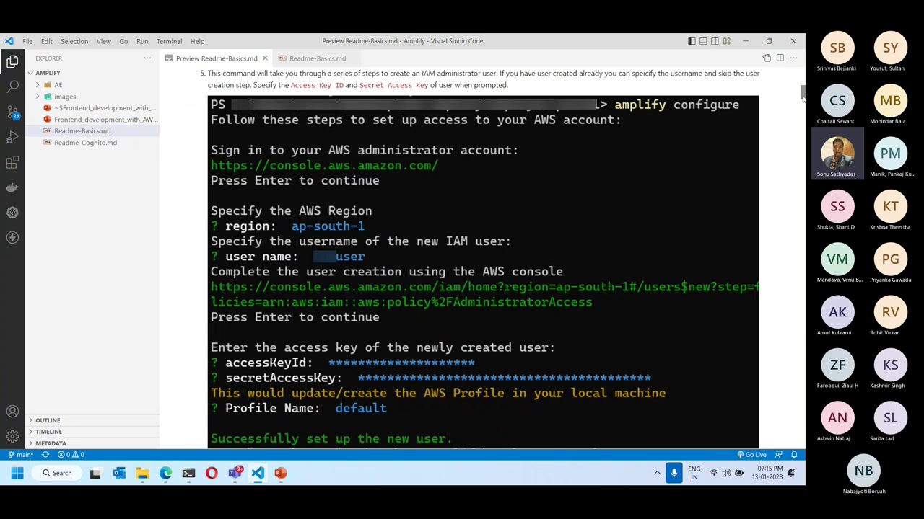
# Review the Readme's GitHub hosting section and git clone line, then return to the finished npm install
pyautogui.scroll(-5, 802, 96)
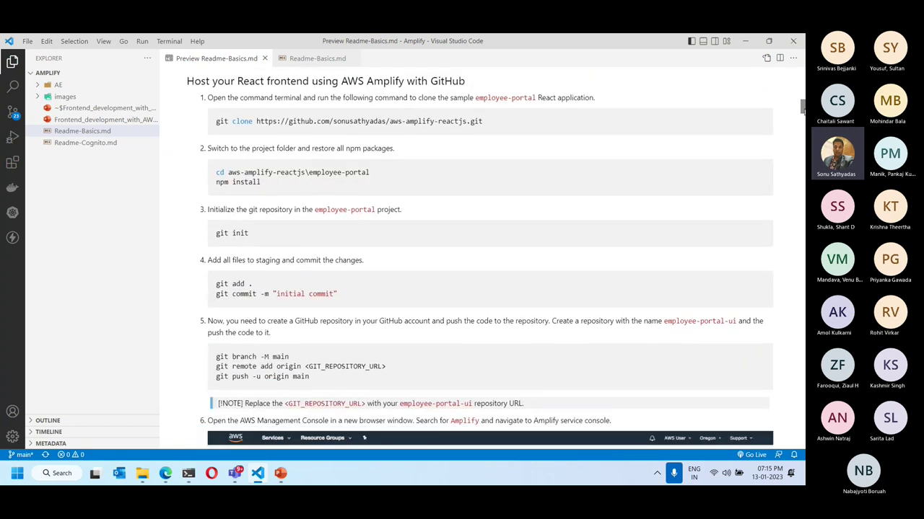
pyautogui.moveTo(484, 126); pyautogui.dragTo(214, 124)
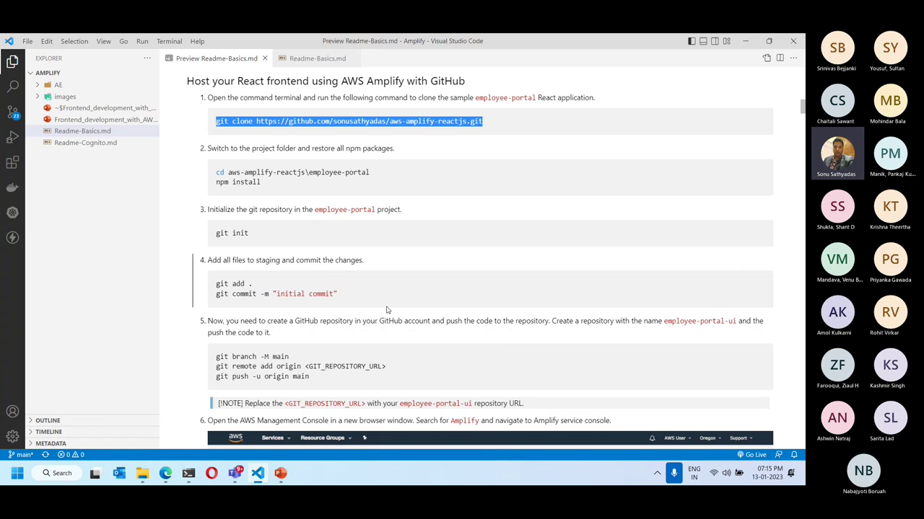
pyautogui.click(482, 127)
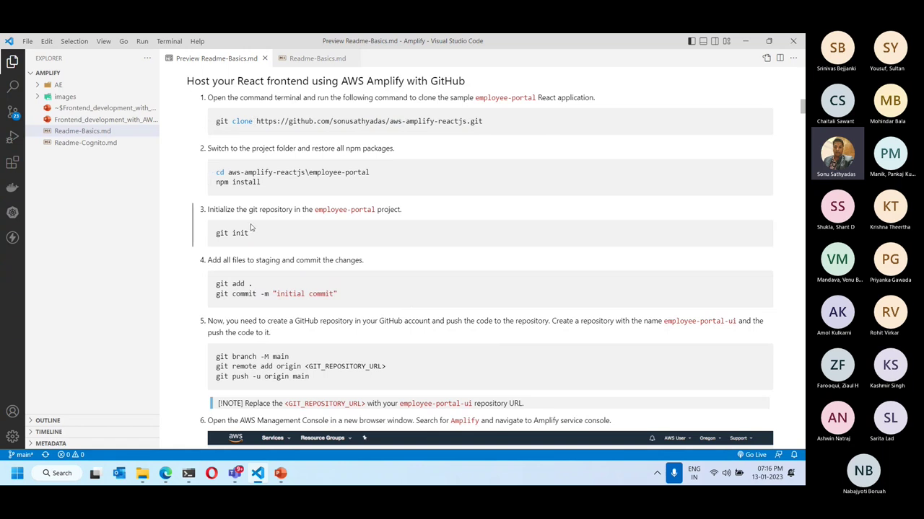
pyautogui.click(744, 40)
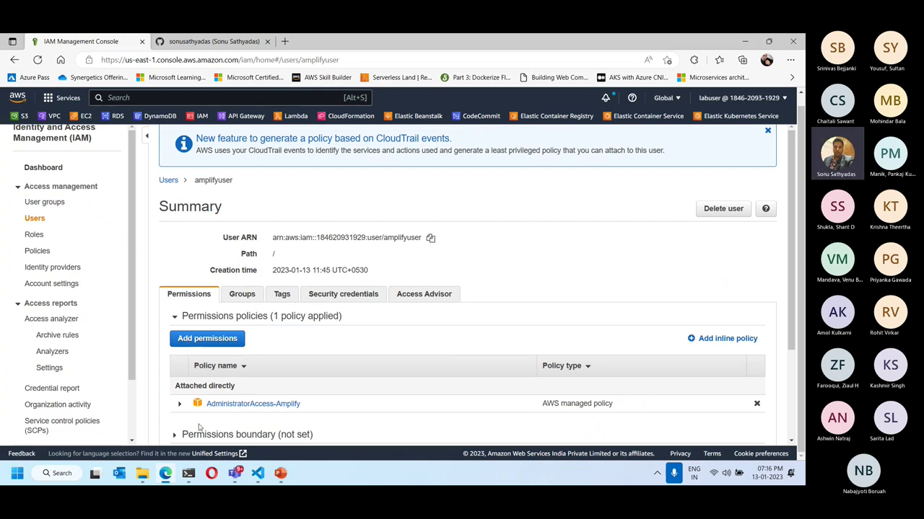
pyautogui.click(189, 473)
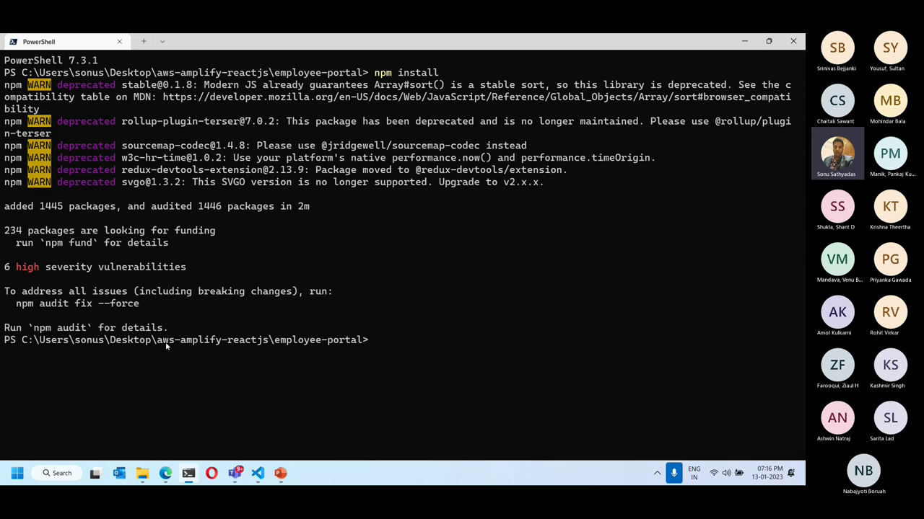
# Open the employee-portal project in VS Code with code . and maximize the window
pyautogui.write('git ')
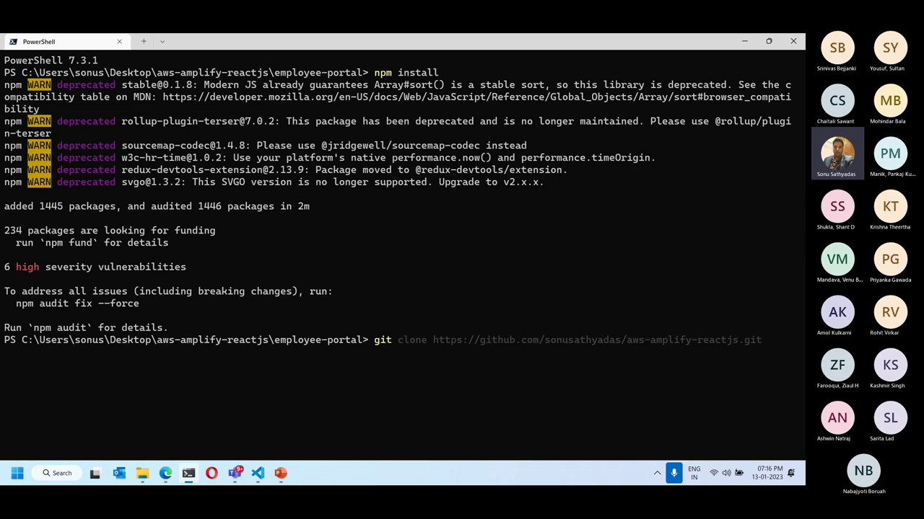
pyautogui.write('init')
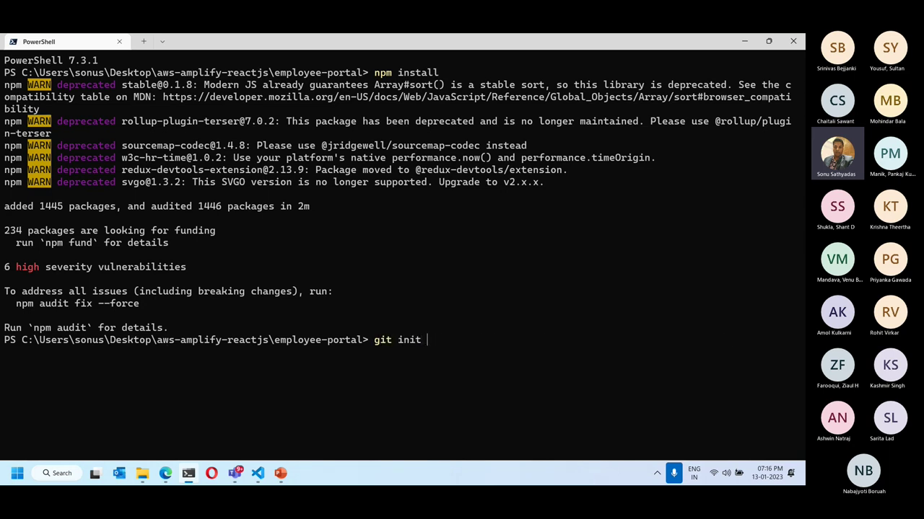
pyautogui.press('Escape')
pyautogui.write('code .')
pyautogui.press('Return')
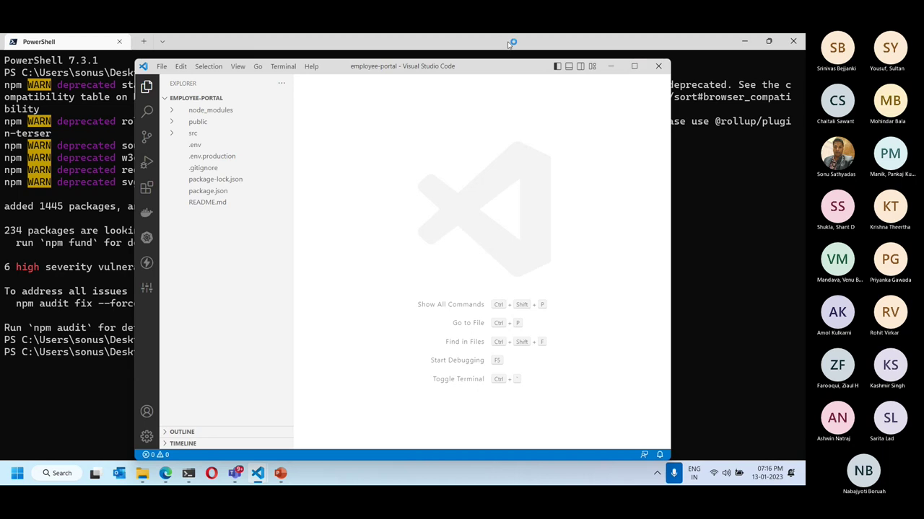
pyautogui.doubleClick(490, 67)
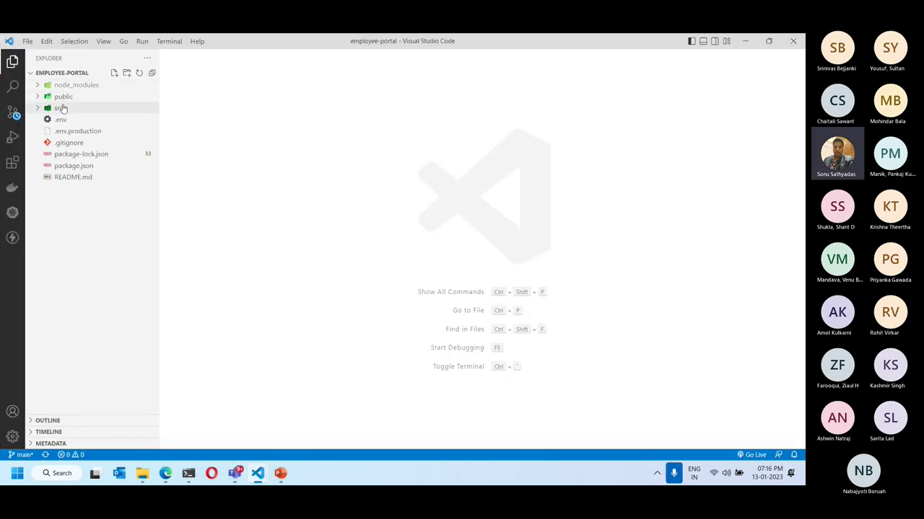
# Expand src in the Explorer and browse the actions and components folders
pyautogui.click(59, 109)
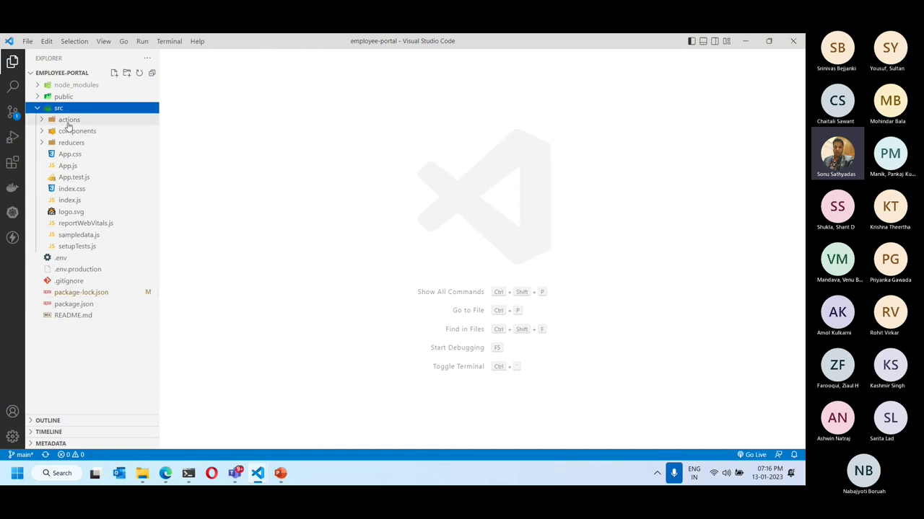
pyautogui.click(67, 132)
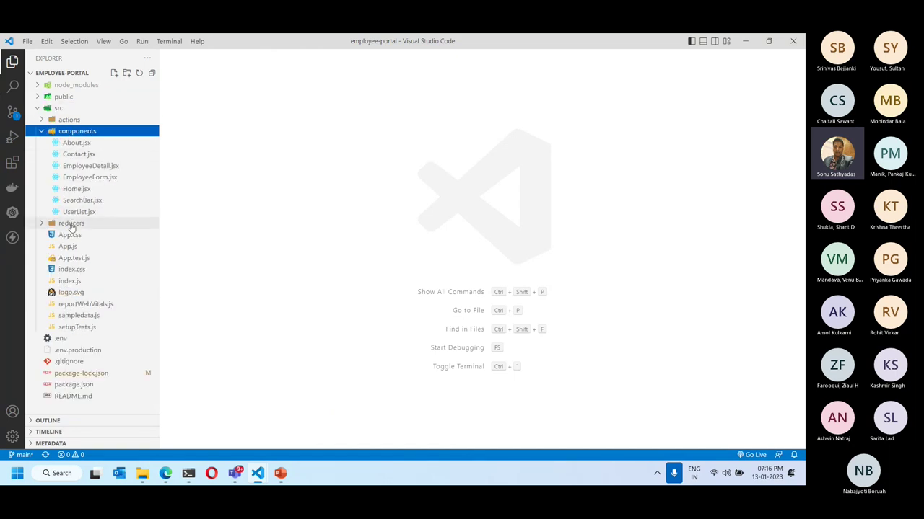
pyautogui.click(71, 120)
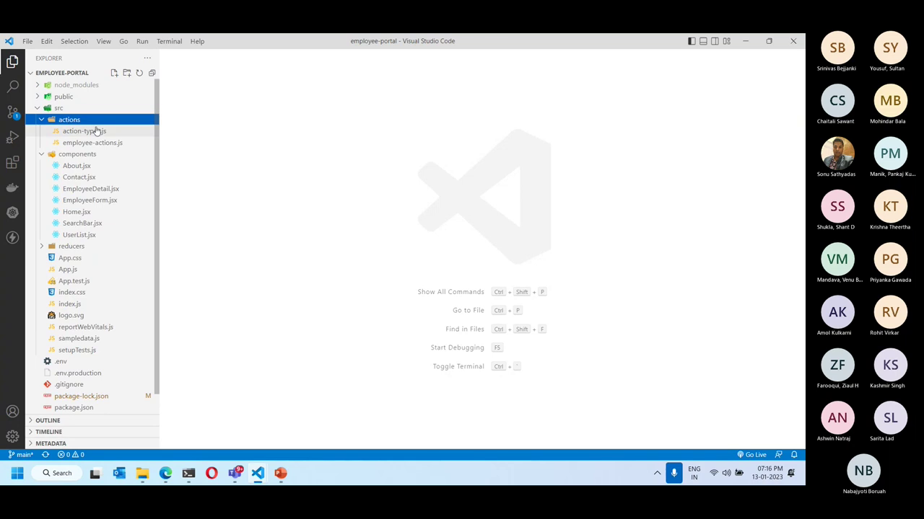
pyautogui.click(72, 120)
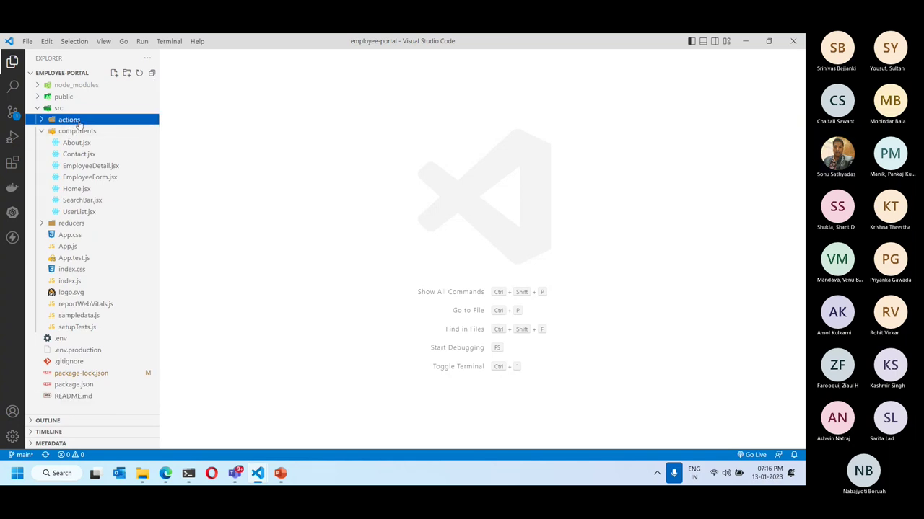
pyautogui.click(64, 132)
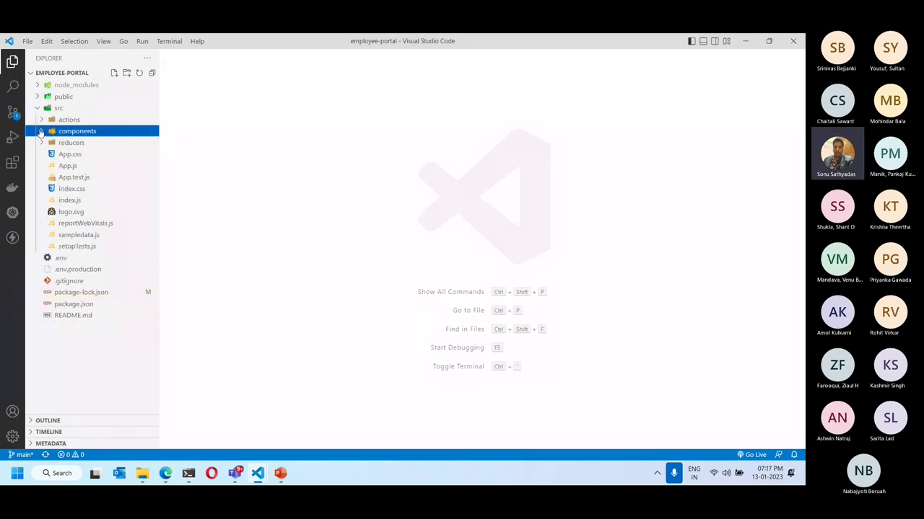
pyautogui.click(64, 133)
# Launch the React dev server with npm start from the PowerShell window
pyautogui.click(190, 474)
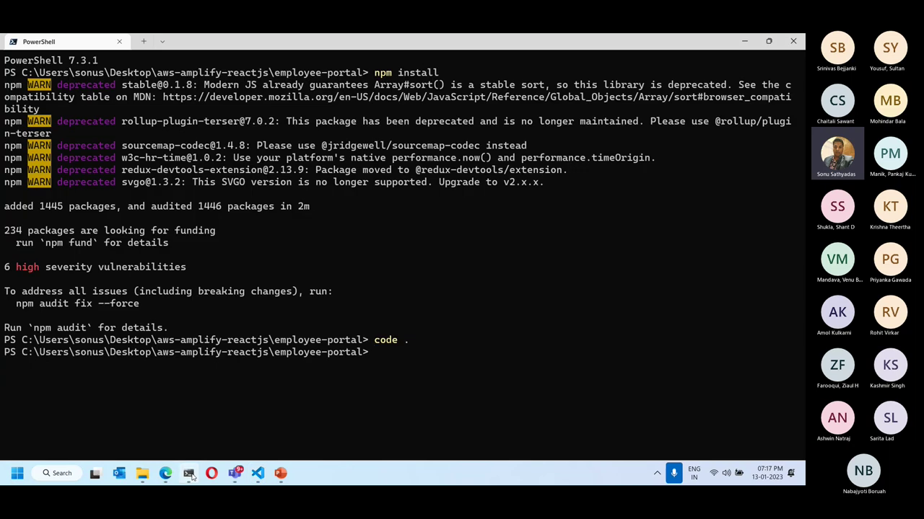
pyautogui.write('npm start')
pyautogui.press('Return')
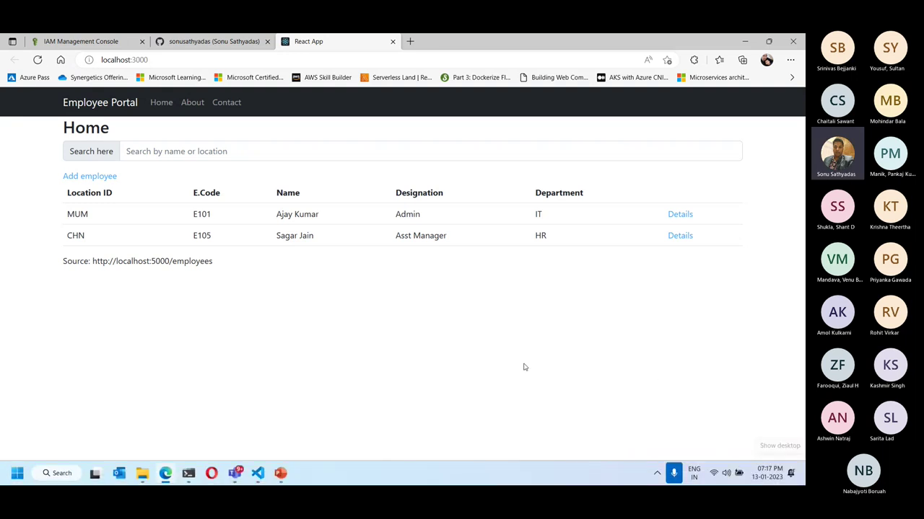
pyautogui.click(192, 103)
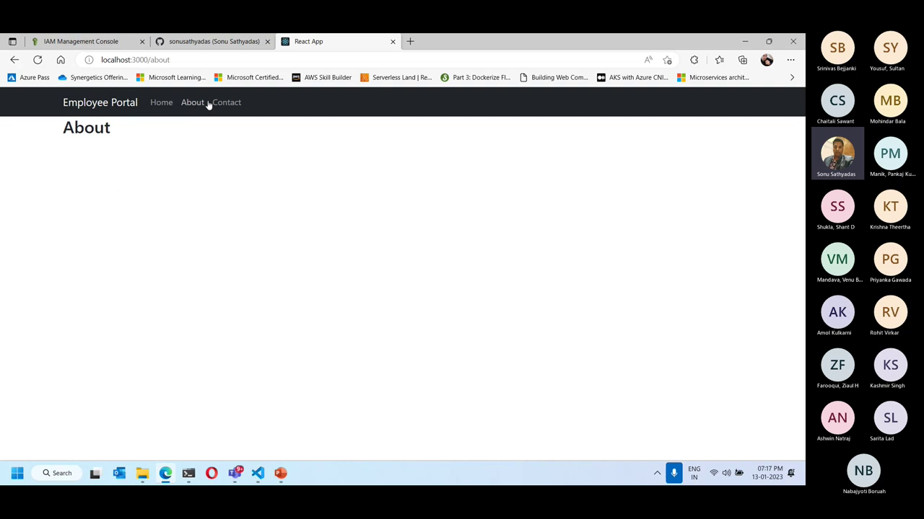
pyautogui.click(226, 103)
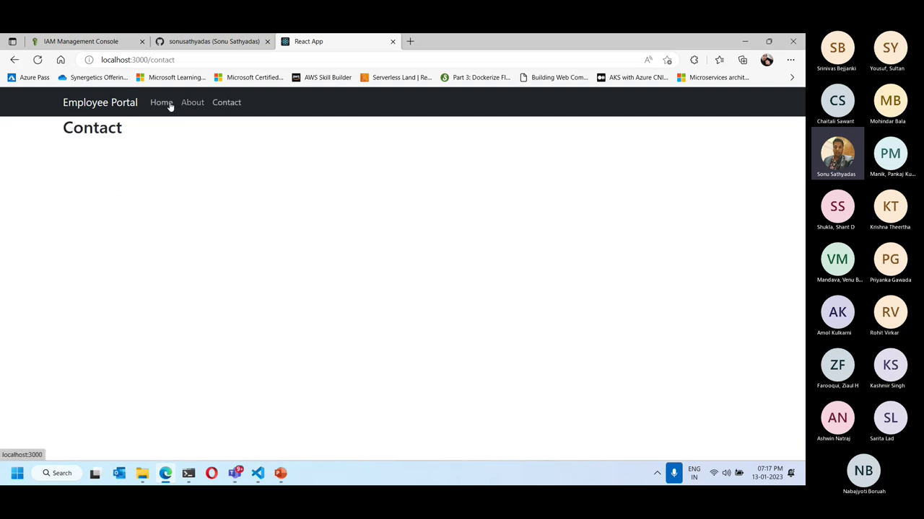
pyautogui.click(169, 105)
pyautogui.click(111, 177)
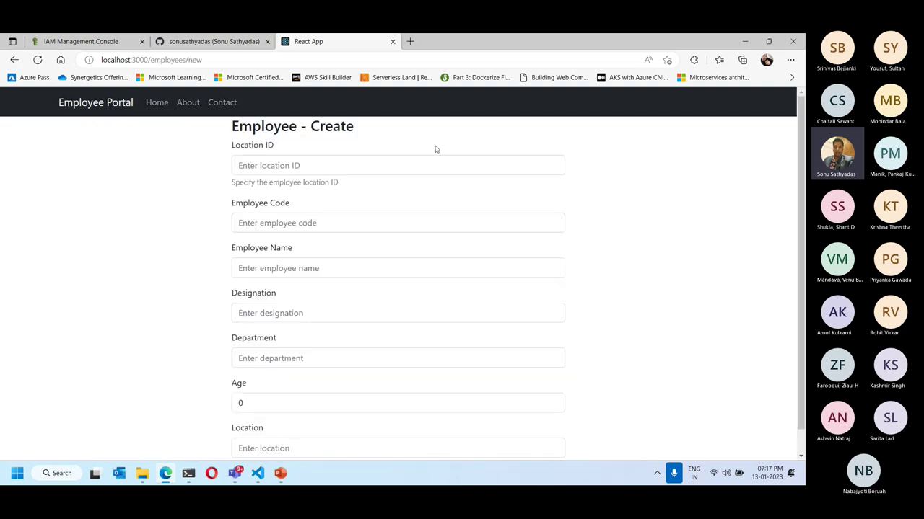
pyautogui.click(161, 106)
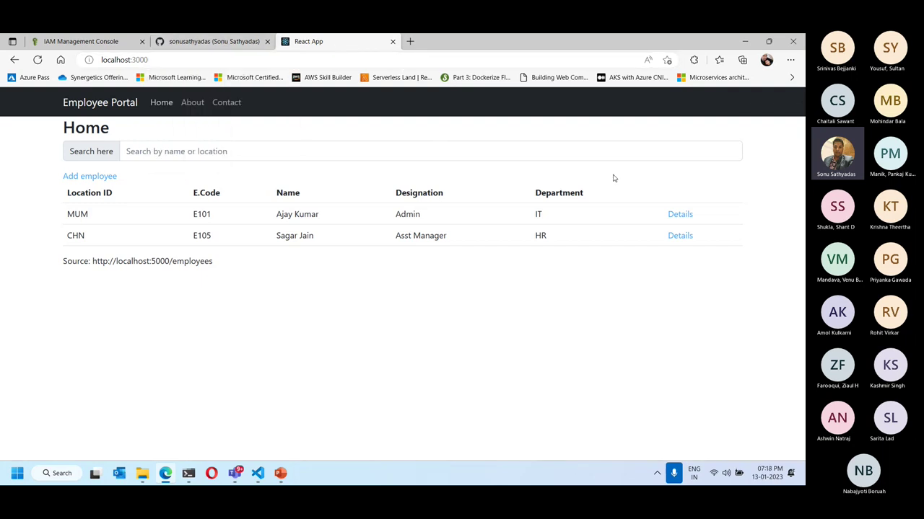
pyautogui.click(246, 39)
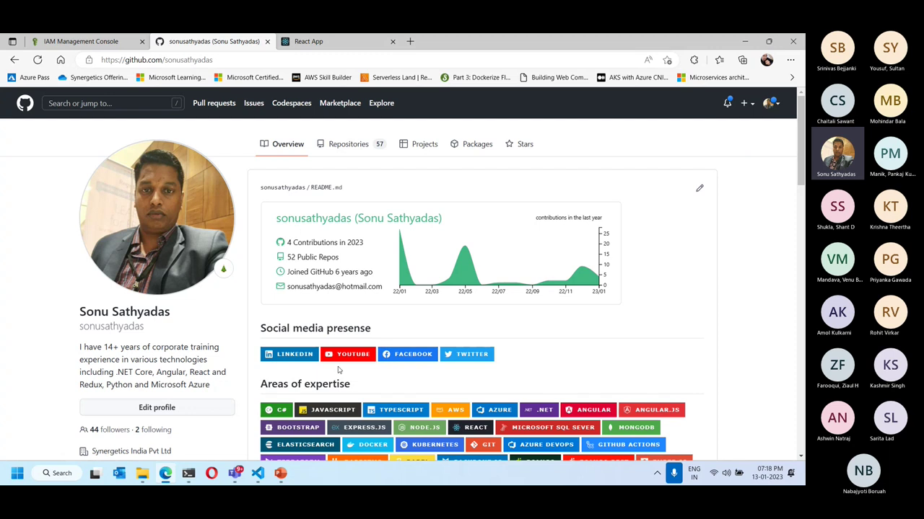
# Create the public GitHub repository 'amplify-app' via the + menu's New repository form
pyautogui.click(770, 106)
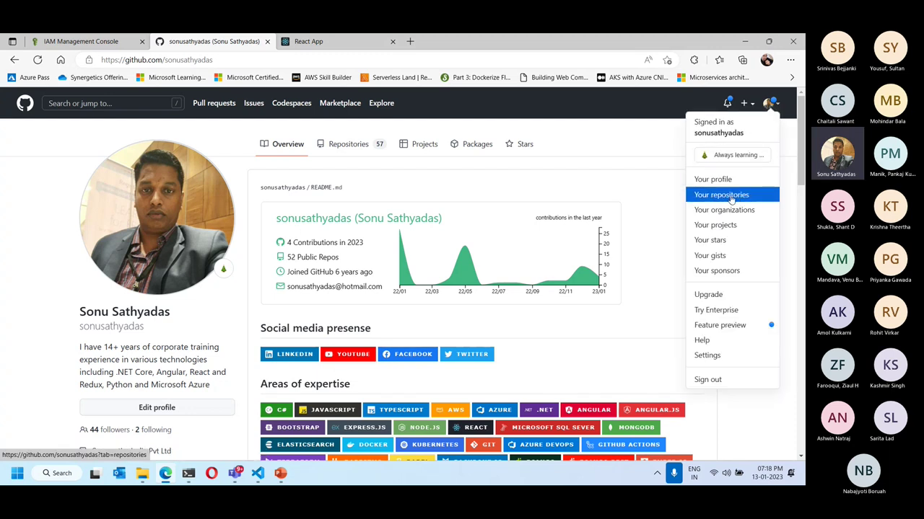
pyautogui.click(745, 104)
pyautogui.click(745, 105)
pyautogui.click(712, 122)
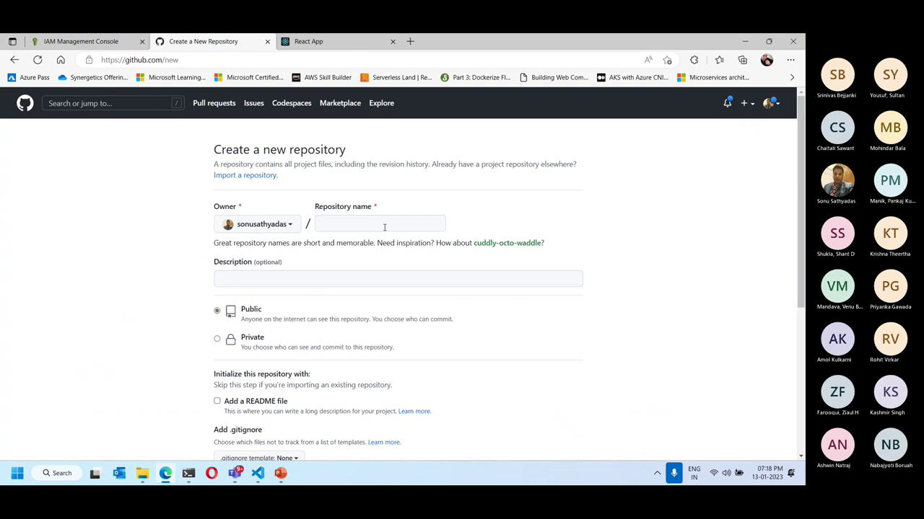
pyautogui.click(383, 227)
pyautogui.write('ampli')
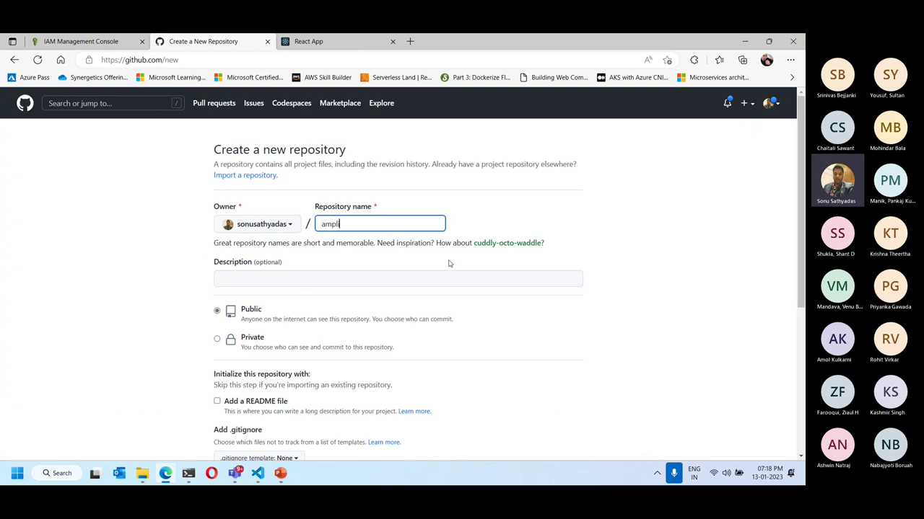
pyautogui.write('fy-app')
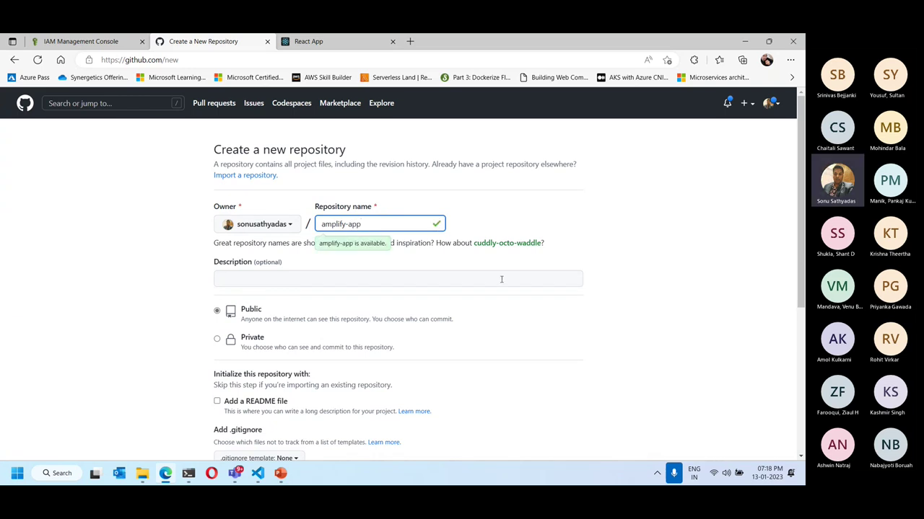
pyautogui.scroll(-4, 803, 215)
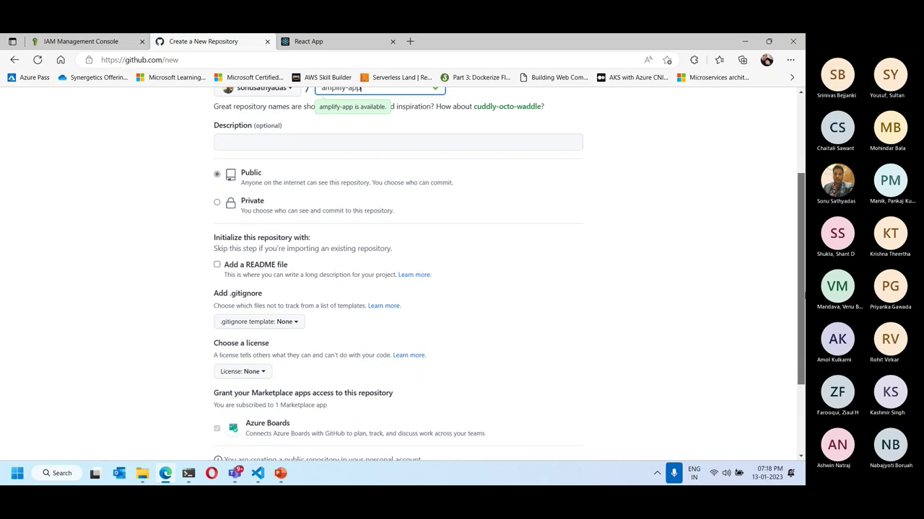
pyautogui.click(280, 373)
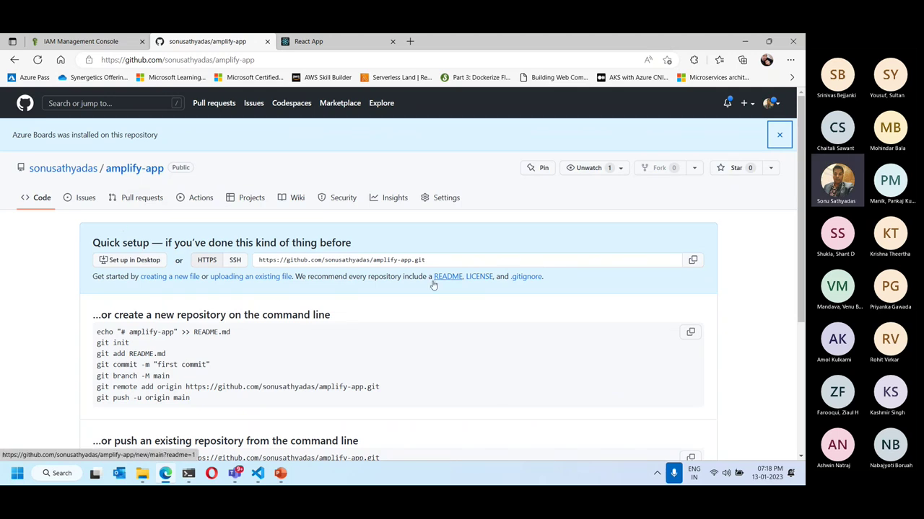
# Stop the running development server in PowerShell, confirming with y
pyautogui.click(188, 475)
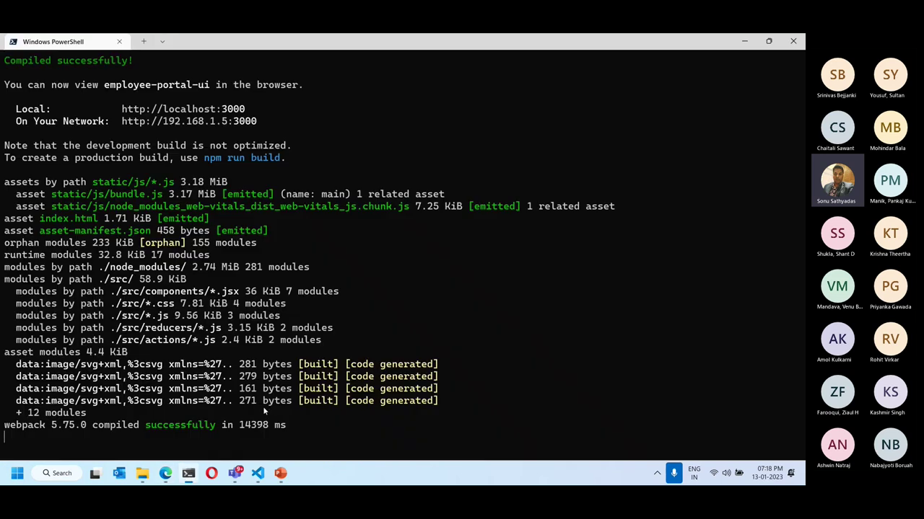
pyautogui.hotkey('ctrl', 'c')
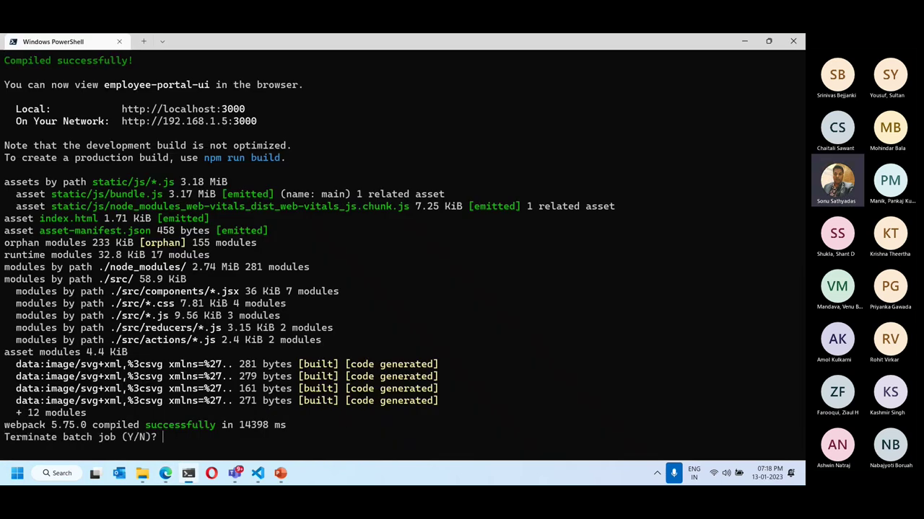
pyautogui.write('y')
pyautogui.press('Return')
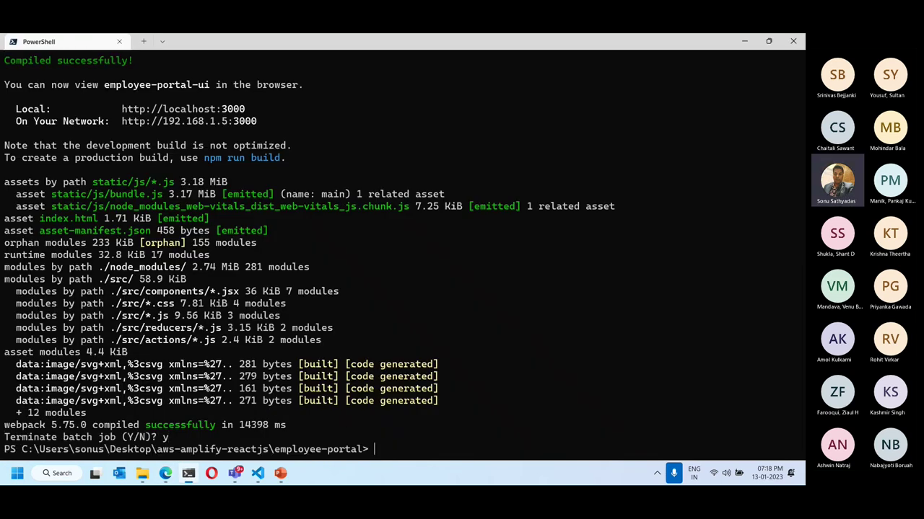
# Run git init, stage all files with git add ., and commit them as 'initial commit'
pyautogui.write('git init')
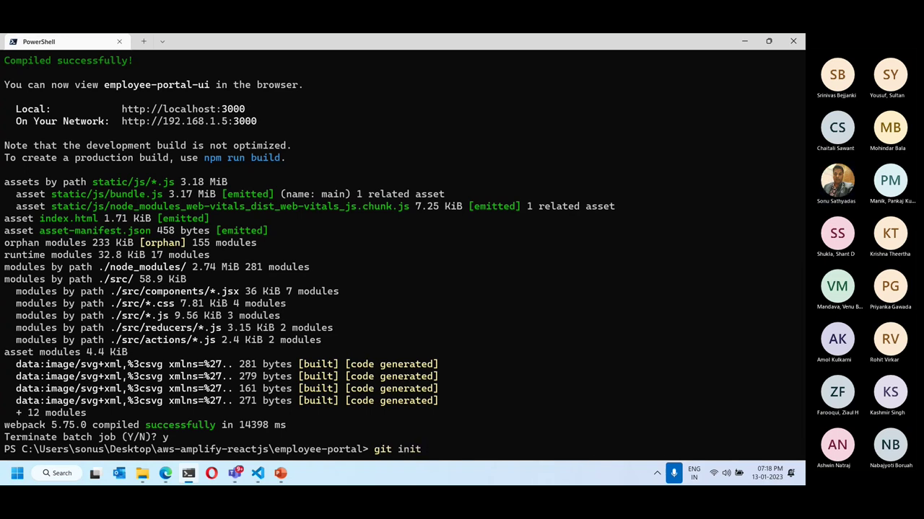
pyautogui.press('Return')
pyautogui.write('git add .')
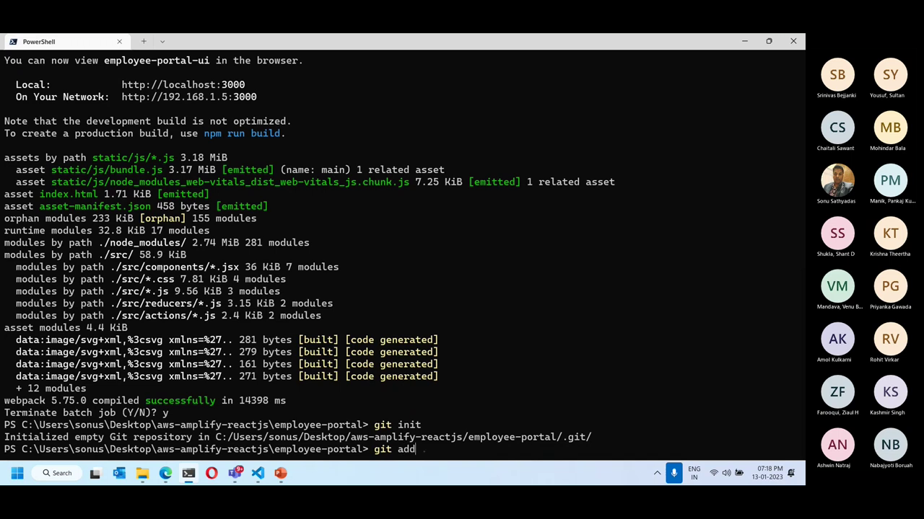
pyautogui.press('Return')
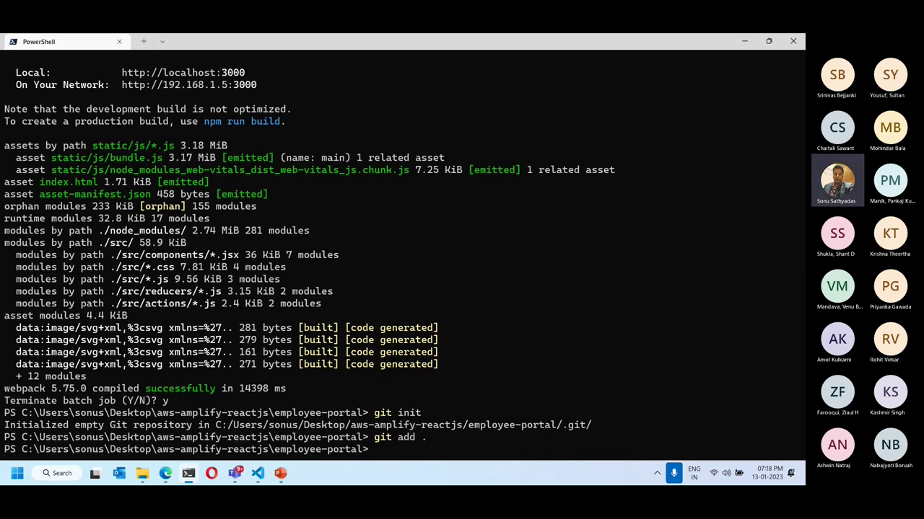
pyautogui.write('git commit ')
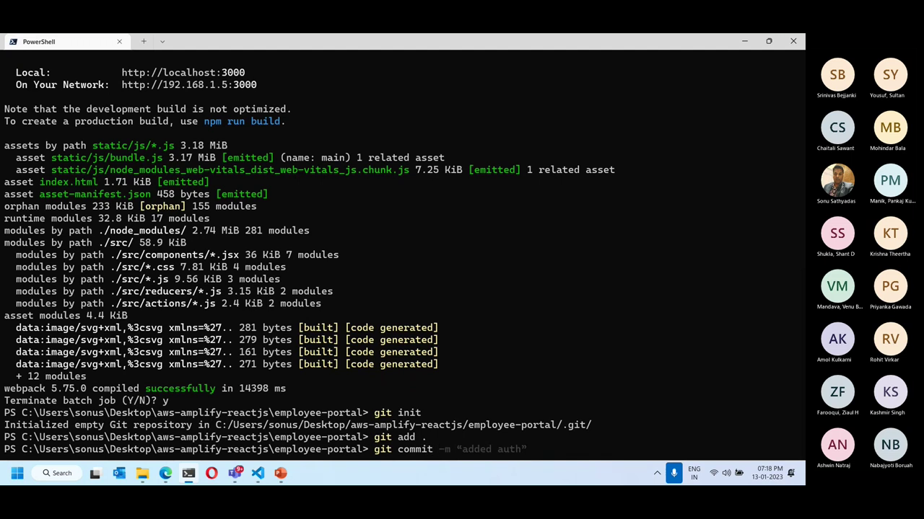
pyautogui.write('-m "initial commit"')
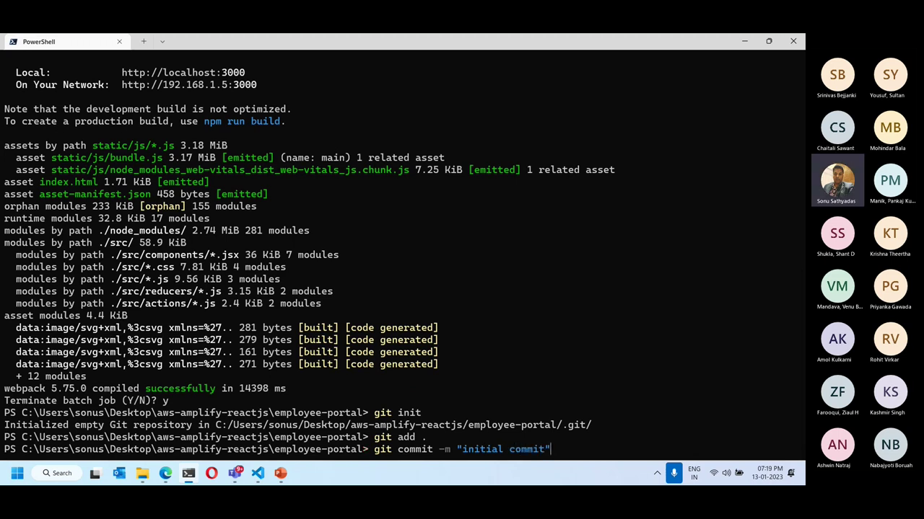
pyautogui.press('Return')
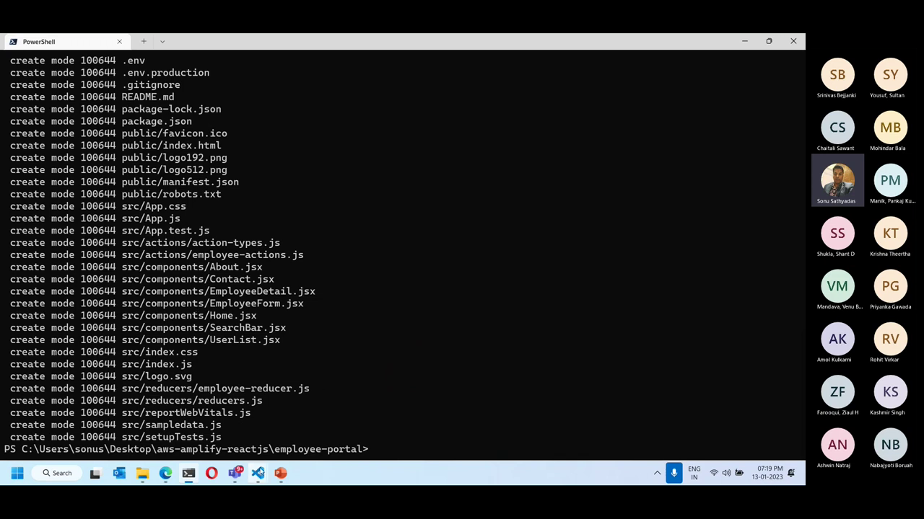
# Copy the git branch, remote add and push commands from GitHub's quick-setup page
pyautogui.click(165, 473)
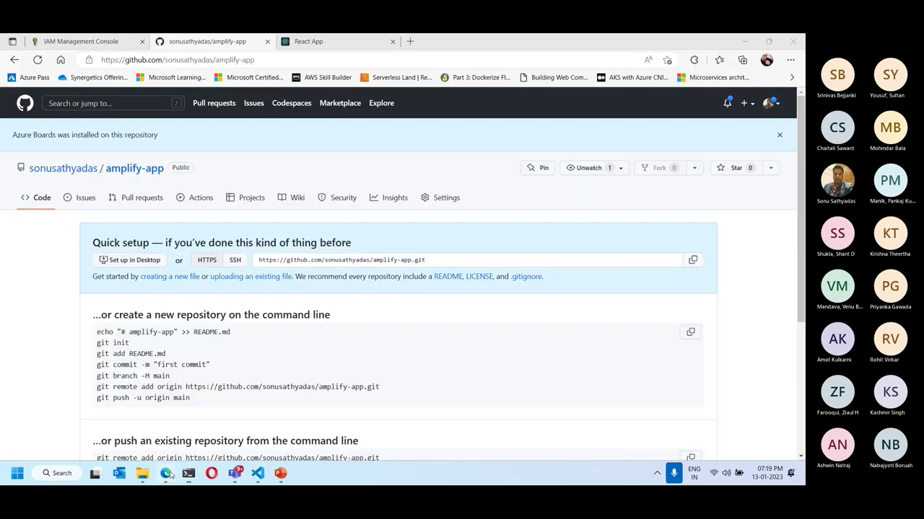
pyautogui.moveTo(99, 377); pyautogui.dragTo(195, 399)
pyautogui.rightClick(167, 388)
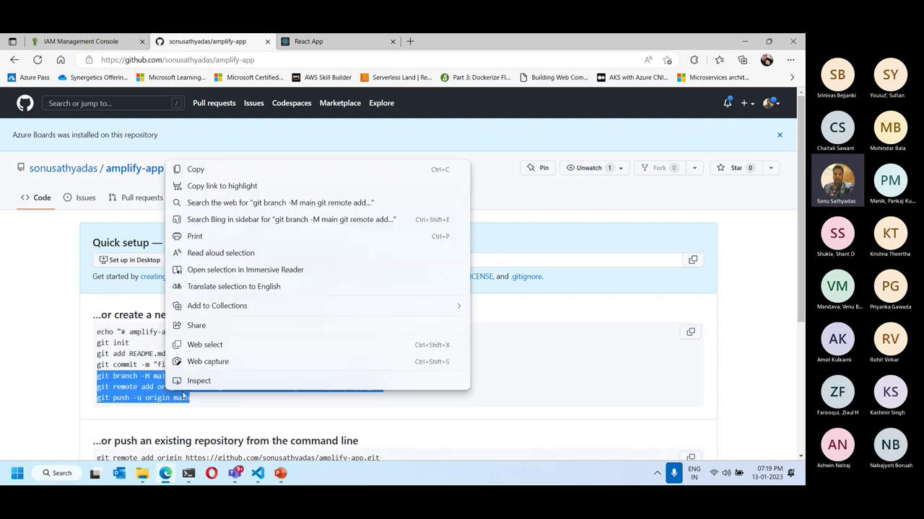
pyautogui.click(214, 172)
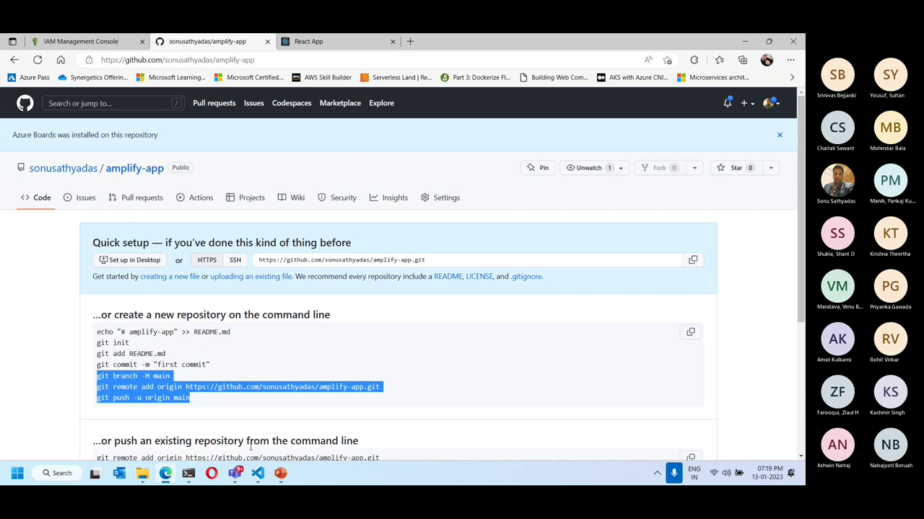
# Paste and run the commands in PowerShell, then reload amplify-app on GitHub to see the pushed files
pyautogui.click(188, 474)
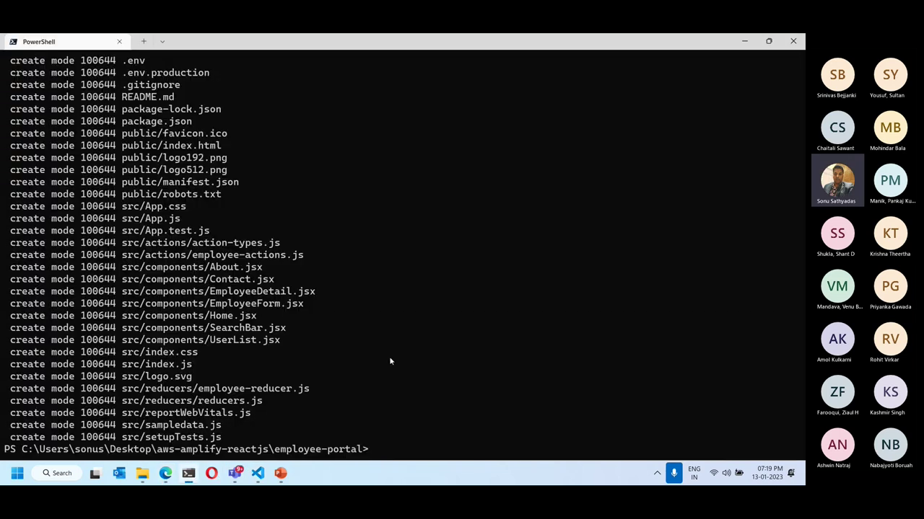
pyautogui.hotkey('ctrl', 'v')
pyautogui.click(364, 311)
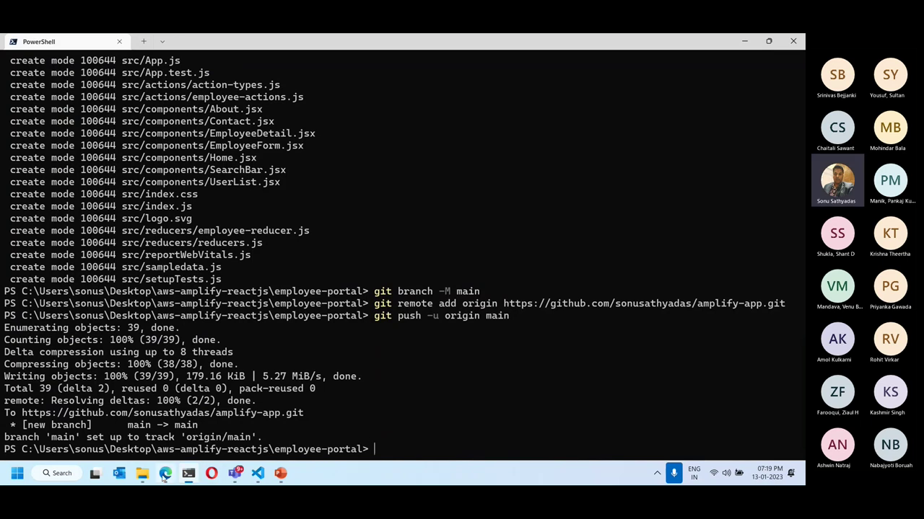
pyautogui.click(165, 474)
pyautogui.click(38, 60)
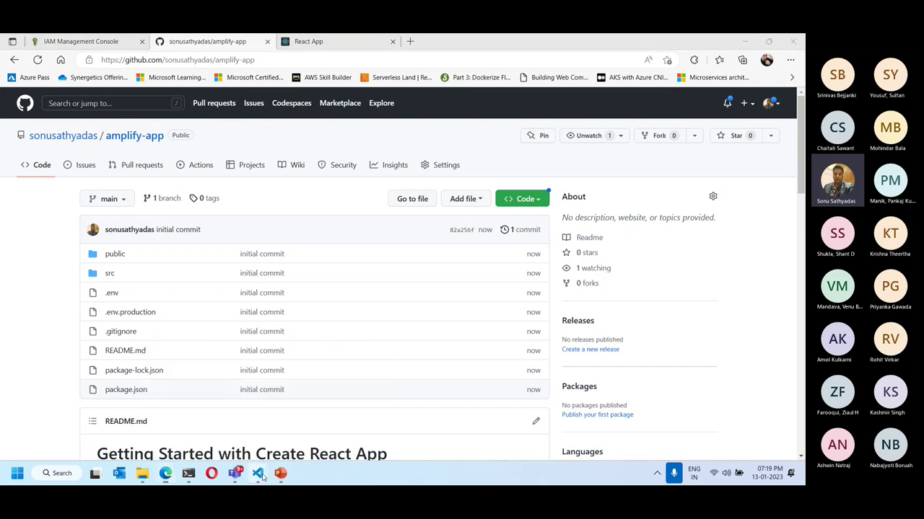
pyautogui.moveTo(258, 474)
pyautogui.click(210, 390)
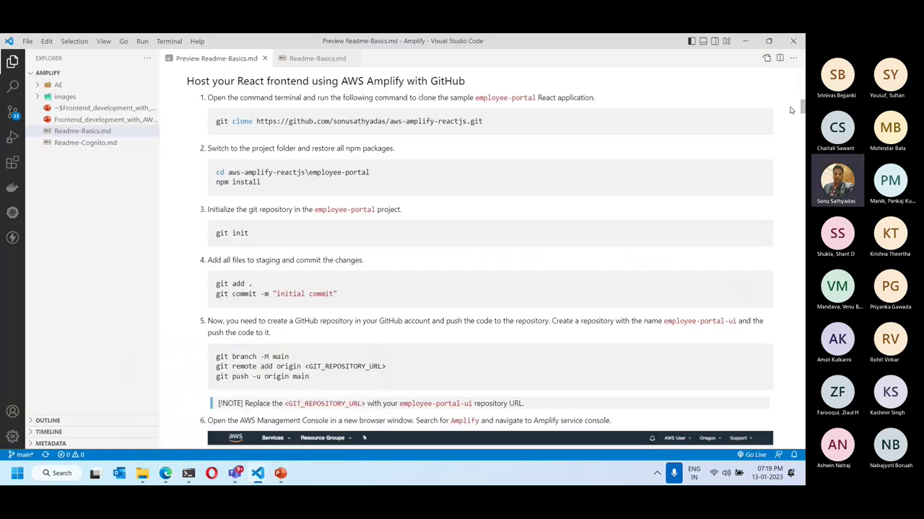
pyautogui.scroll(-5, 316, 81)
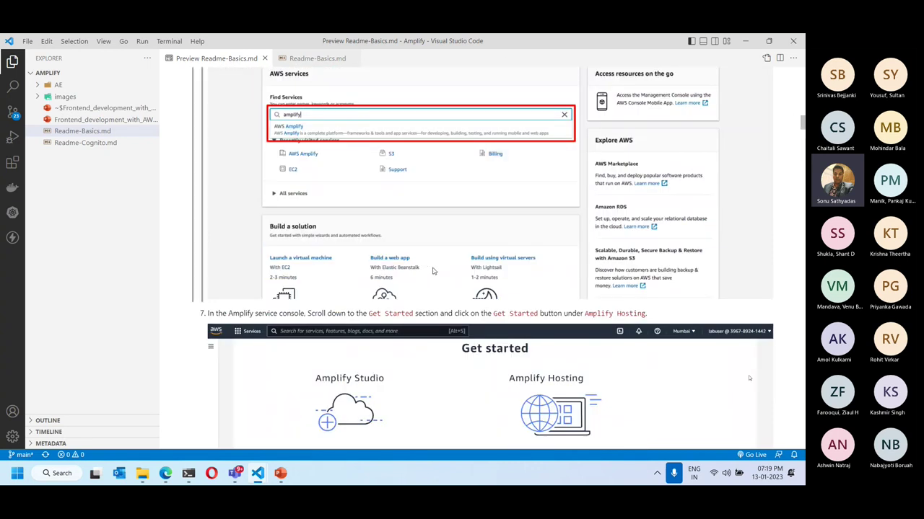
pyautogui.click(745, 41)
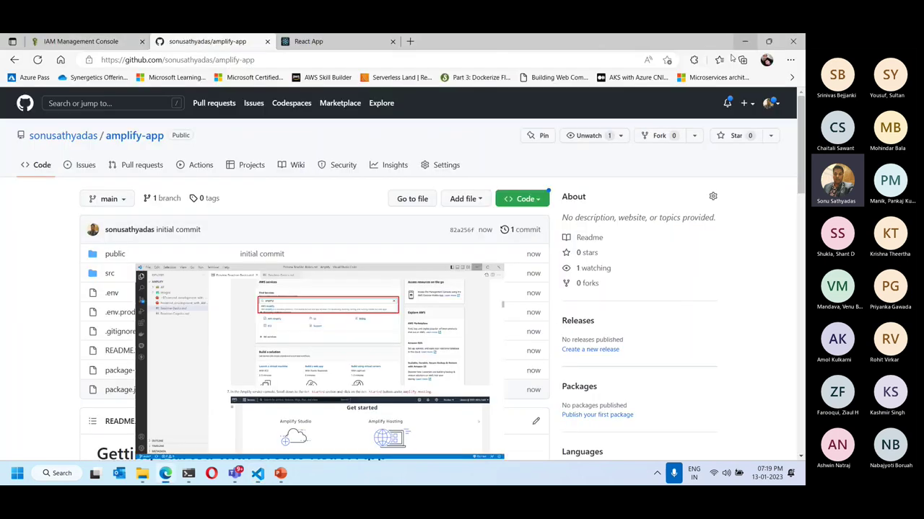
# Search 'amplif' to open AWS Amplify, then choose Get started under Amplify Hosting
pyautogui.click(85, 45)
pyautogui.click(240, 92)
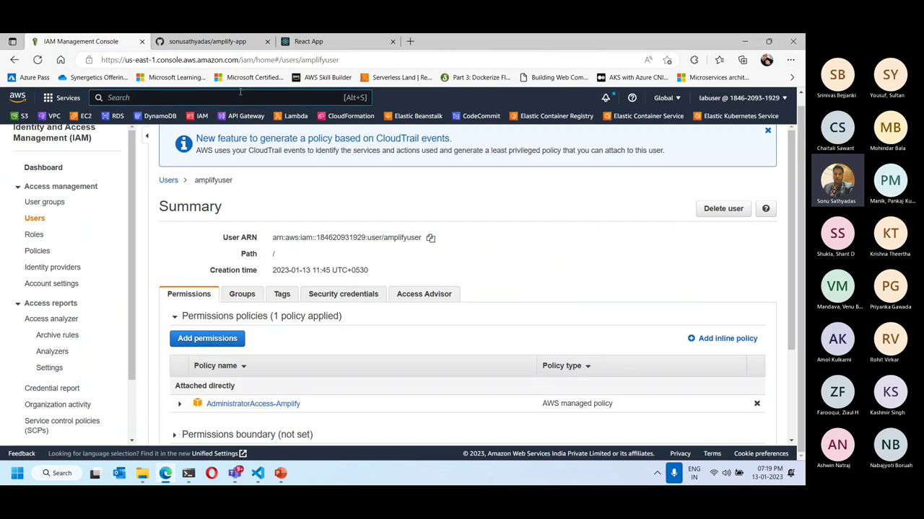
pyautogui.write('amplif')
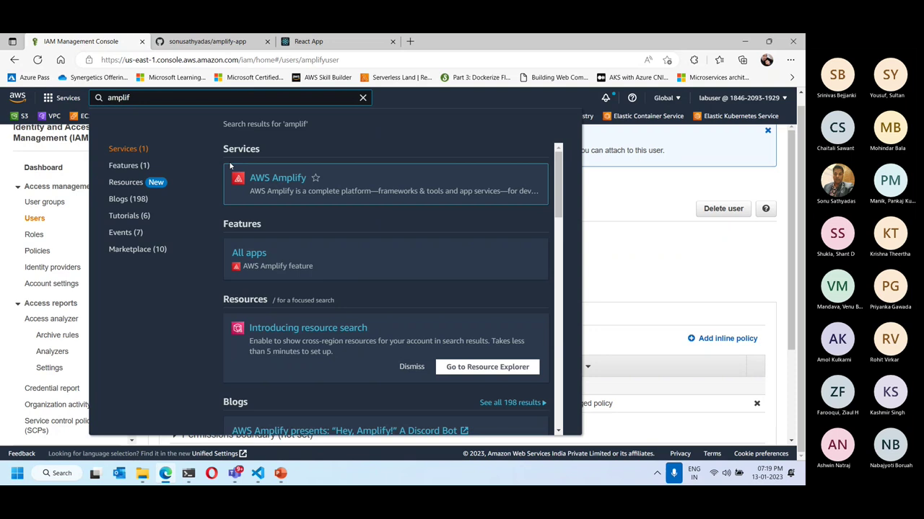
pyautogui.click(275, 180)
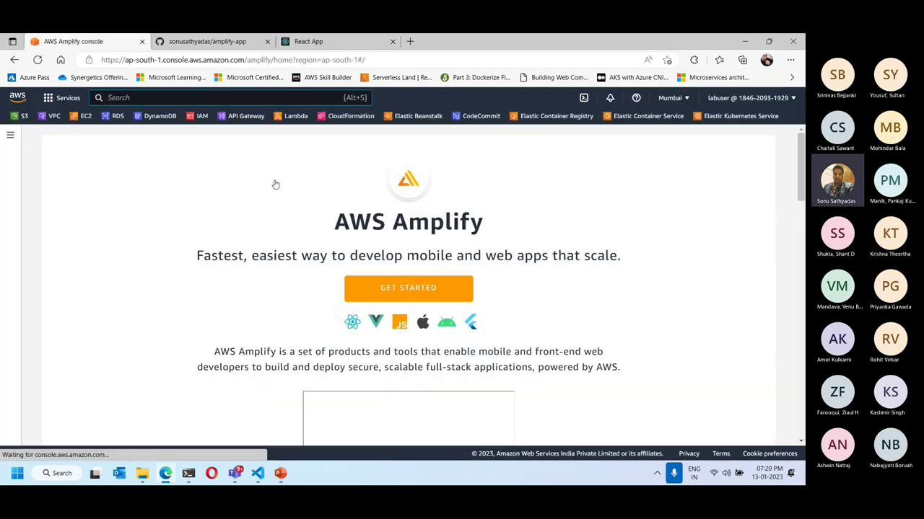
pyautogui.click(417, 289)
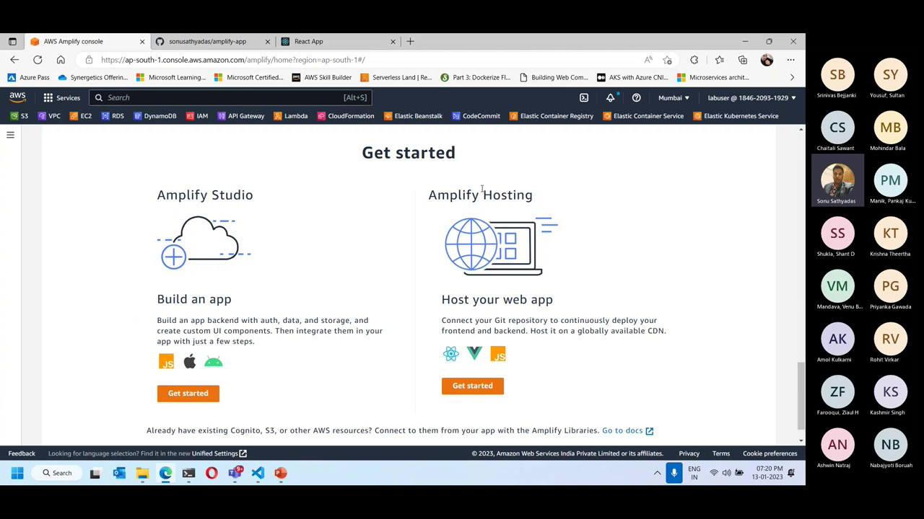
pyautogui.moveTo(430, 196); pyautogui.dragTo(532, 204)
pyautogui.click(726, 273)
pyautogui.click(473, 387)
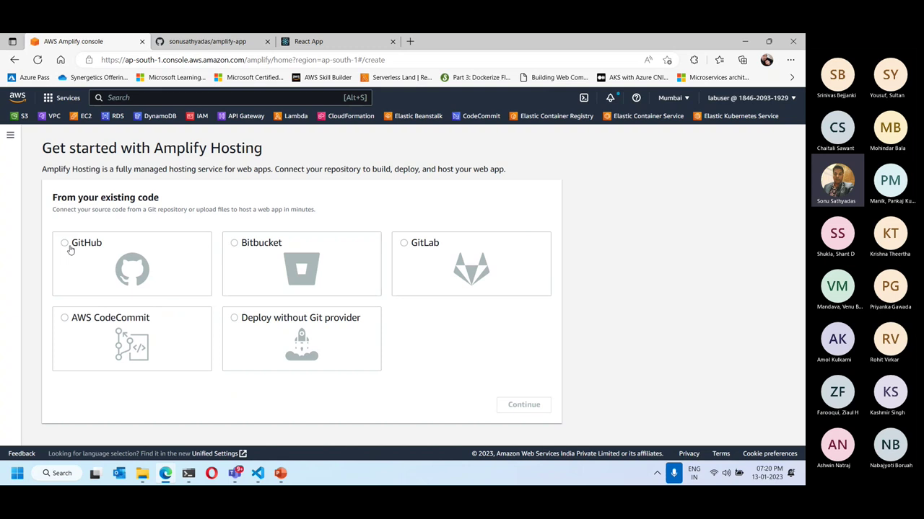
# Authorize GitHub as the code source and select the amplify-app repository on branch main
pyautogui.click(69, 247)
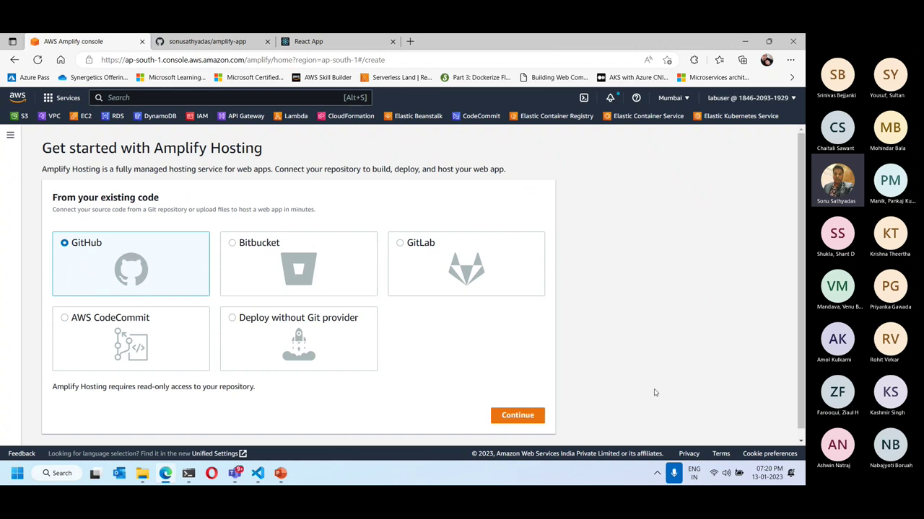
pyautogui.click(524, 417)
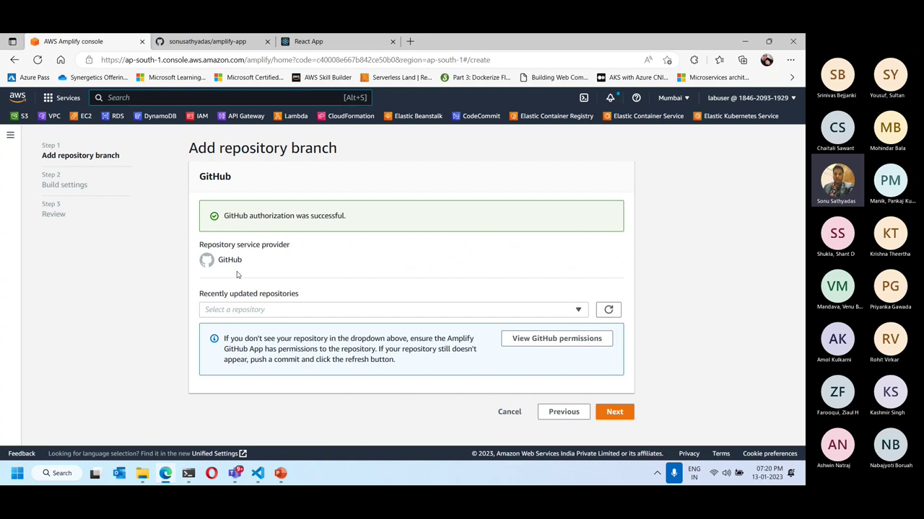
pyautogui.click(578, 311)
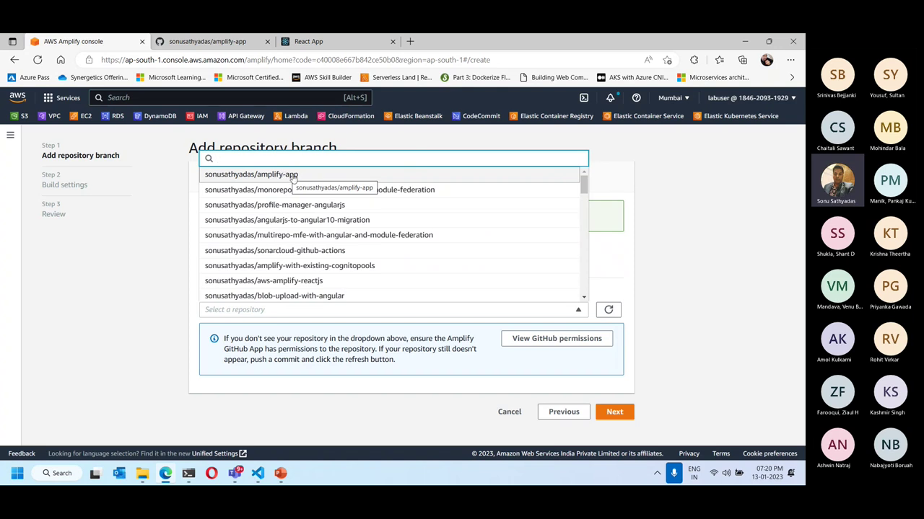
pyautogui.click(293, 175)
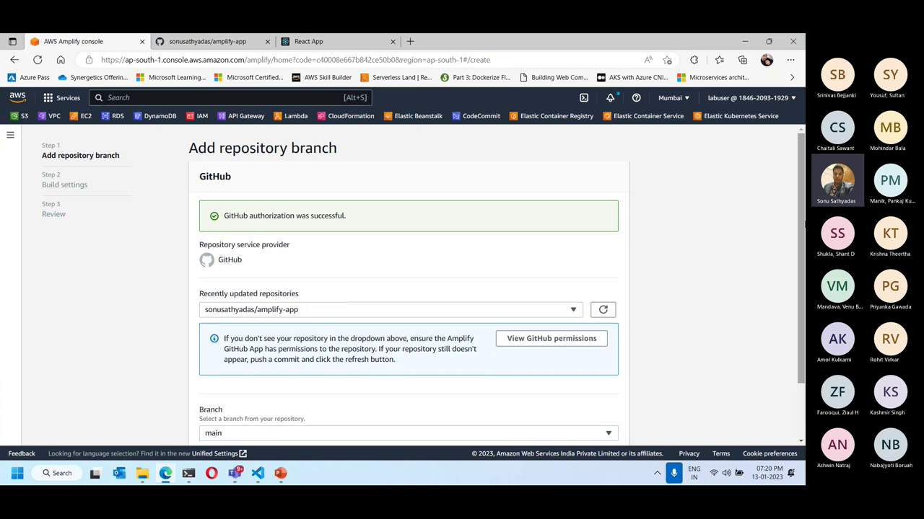
pyautogui.scroll(-1, 208, 345)
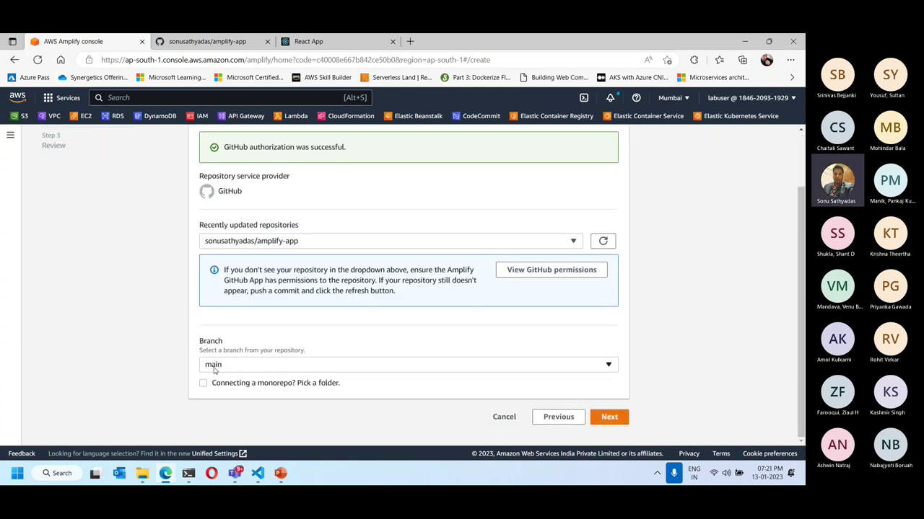
# Rename the app to employee-amplify-app and keep the auto-detected npm ci/npm run build settings
pyautogui.click(610, 418)
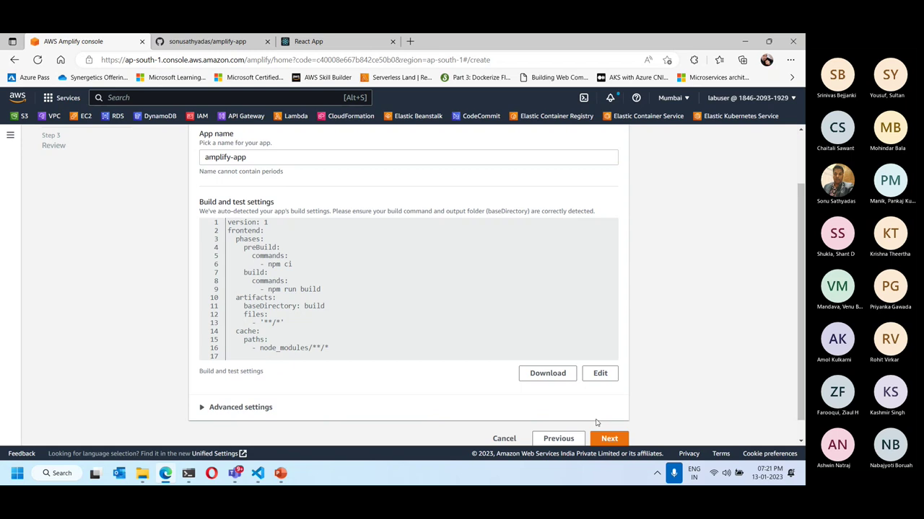
pyautogui.click(274, 157)
pyautogui.moveTo(246, 156); pyautogui.dragTo(202, 158)
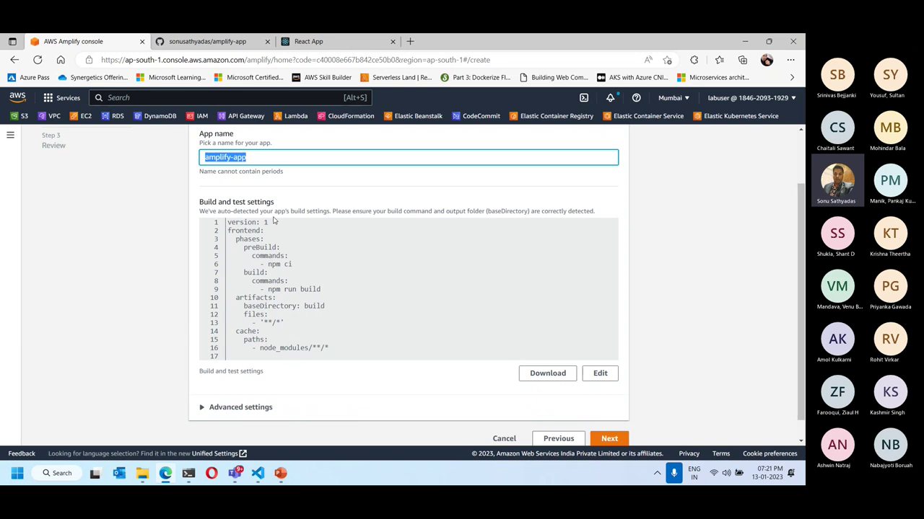
pyautogui.write('Employee')
pyautogui.press('BackSpace')
pyautogui.press('BackSpace')
pyautogui.press('BackSpace')
pyautogui.press('BackSpace')
pyautogui.press('BackSpace')
pyautogui.press('BackSpace')
pyautogui.press('BackSpace')
pyautogui.press('BackSpace')
pyautogui.write('employee-amplify')
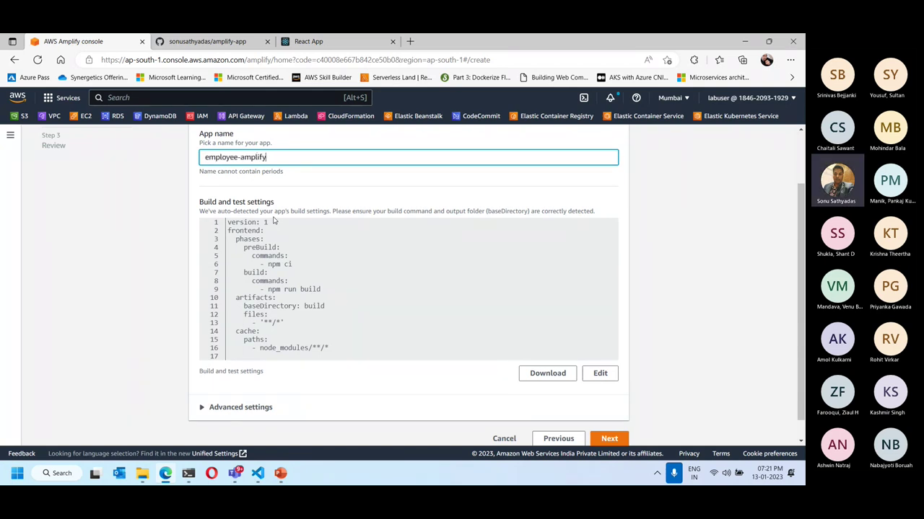
pyautogui.write('-app')
pyautogui.click(228, 226)
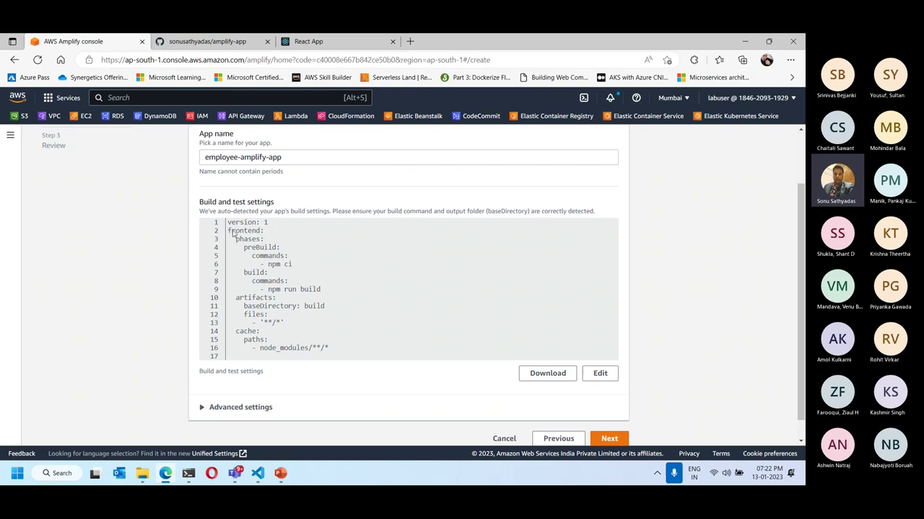
pyautogui.moveTo(202, 210); pyautogui.dragTo(332, 211)
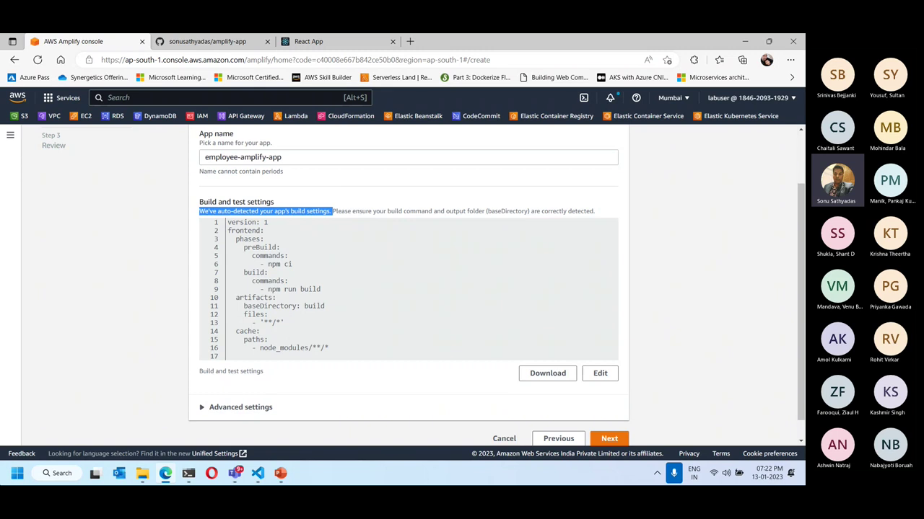
pyautogui.click(234, 225)
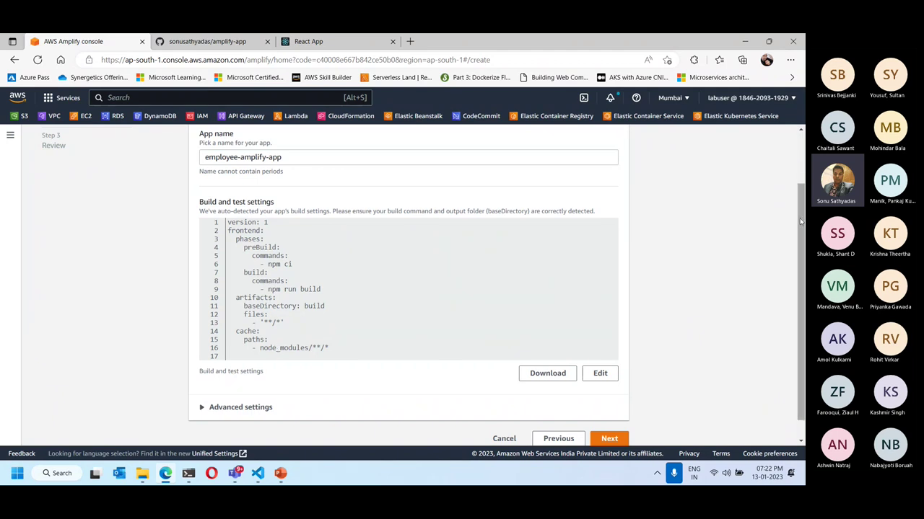
pyautogui.scroll(-1, 803, 264)
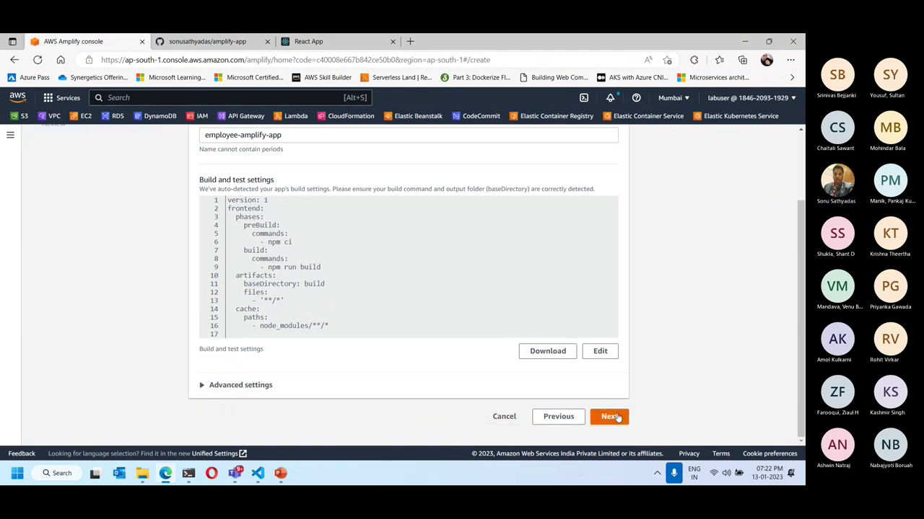
# Review the employee-amplify-app settings and choose Save and deploy
pyautogui.click(611, 416)
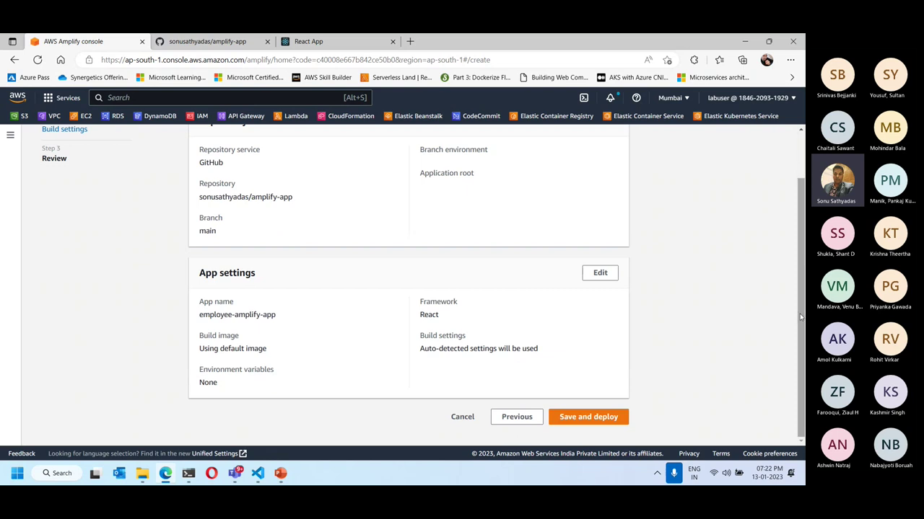
pyautogui.scroll(1, 801, 315)
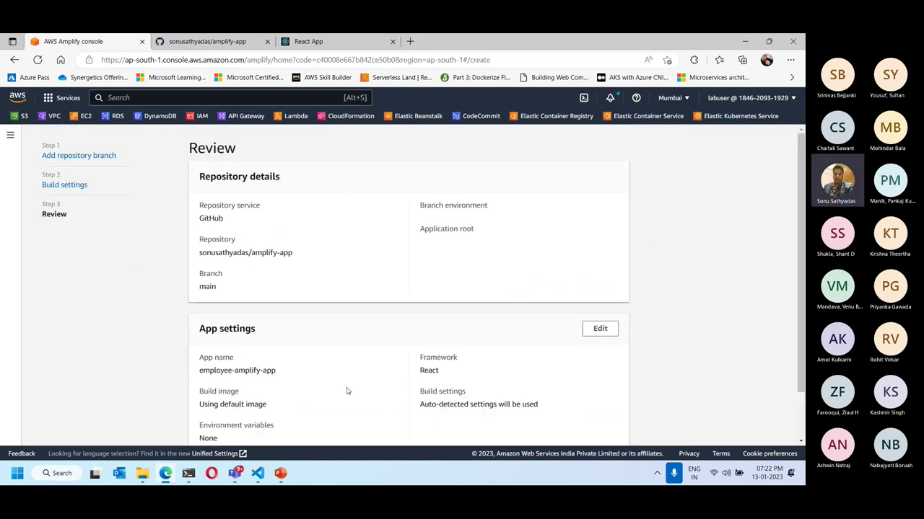
pyautogui.scroll(-1, 789, 331)
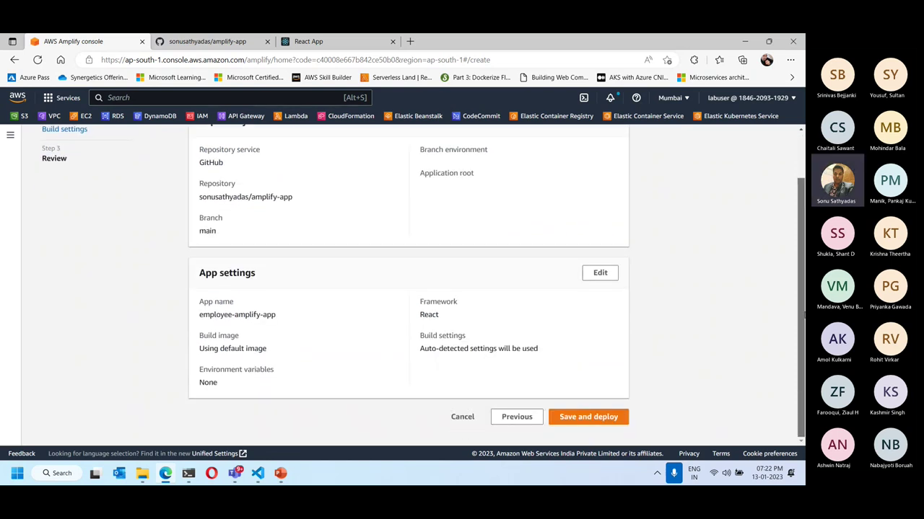
pyautogui.click(586, 414)
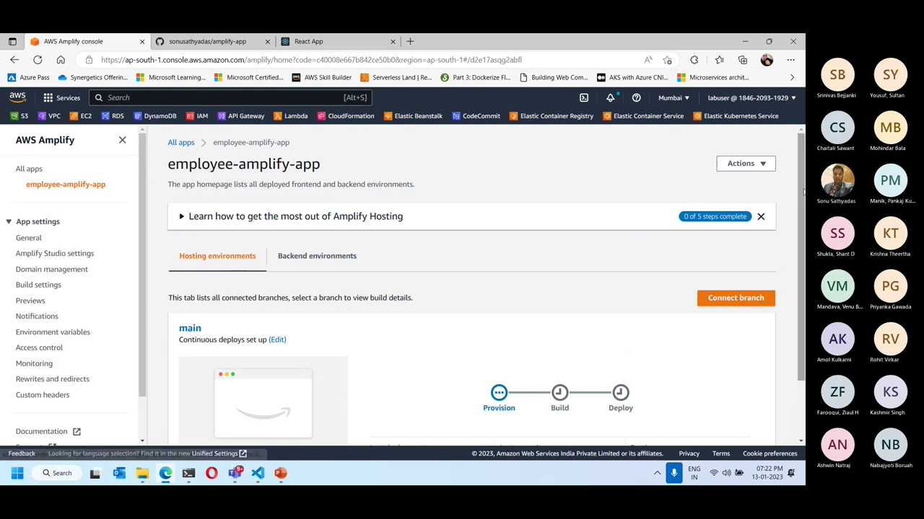
# Open main's Build 1 and expand the Cloning repository log, then return to the overview and reopen Build 1
pyautogui.scroll(-2, 802, 191)
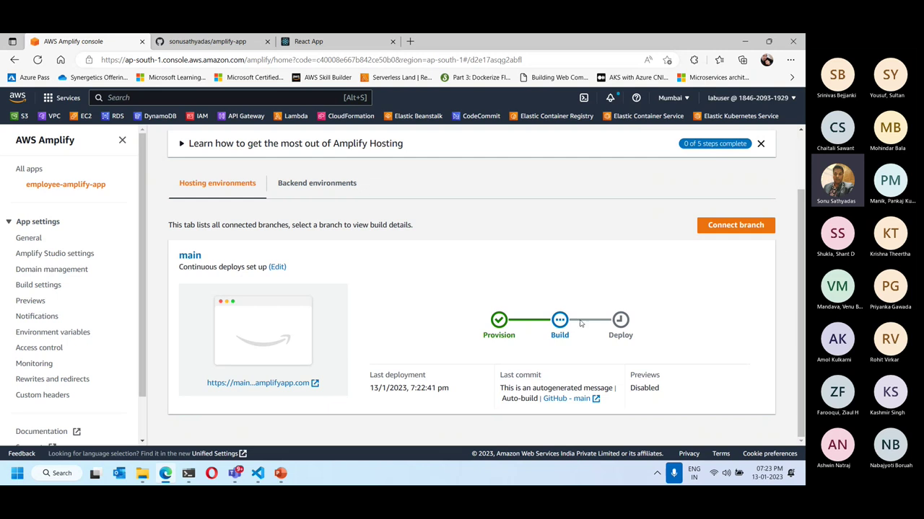
pyautogui.click(564, 323)
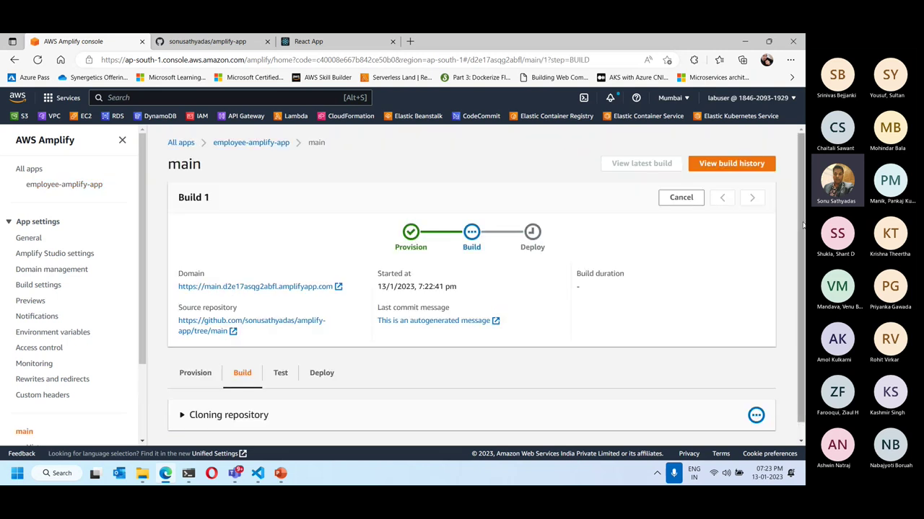
pyautogui.scroll(-1, 433, 353)
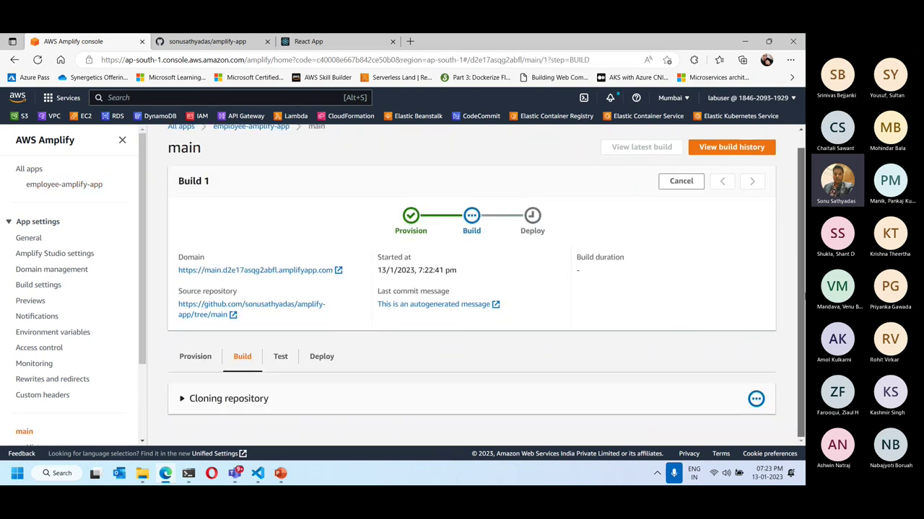
pyautogui.click(200, 399)
pyautogui.scroll(-4, 357, 207)
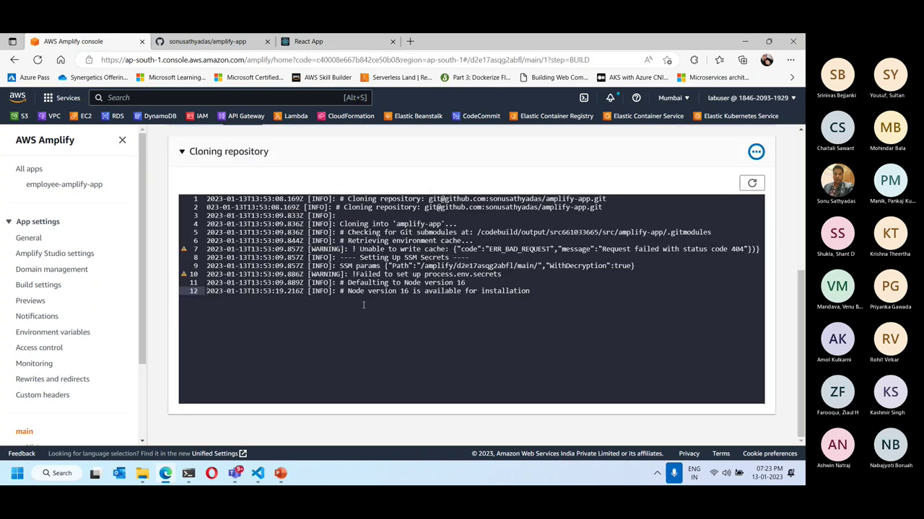
pyautogui.moveTo(801, 283); pyautogui.dragTo(803, 141)
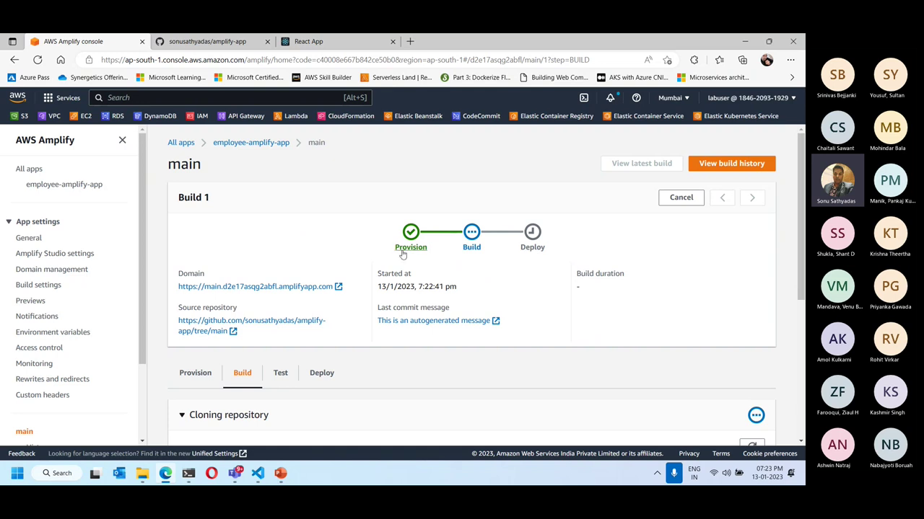
pyautogui.click(51, 187)
pyautogui.scroll(-2, 625, 271)
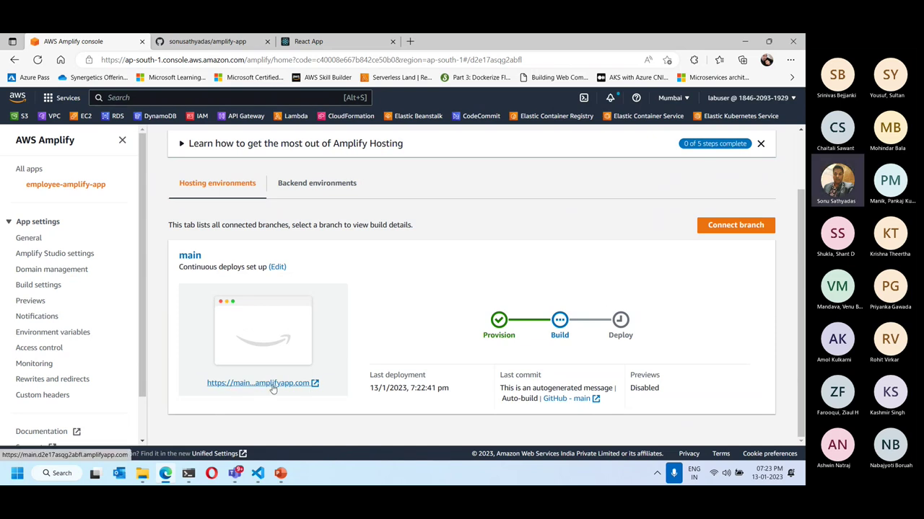
pyautogui.click(560, 321)
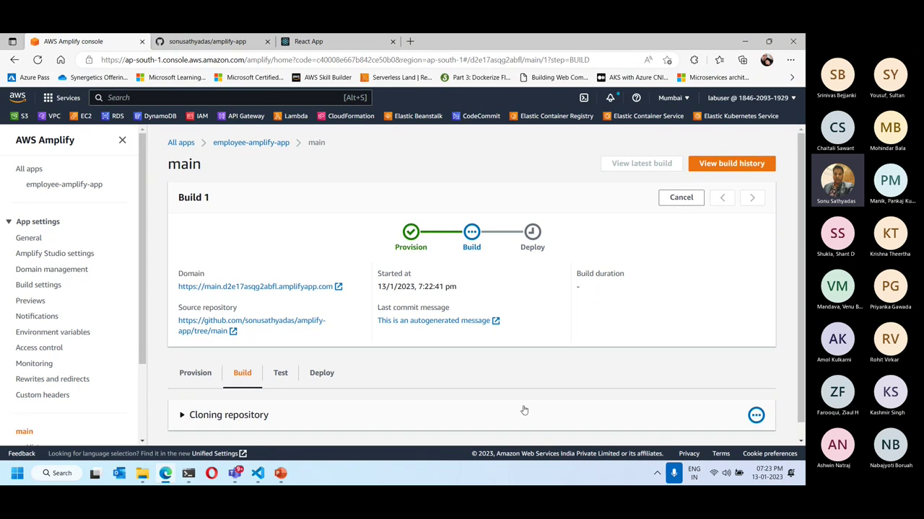
# Expand the Cloning repository log, read it down to Retrieved cache, then switch to the VS Code readme preview
pyautogui.click(258, 415)
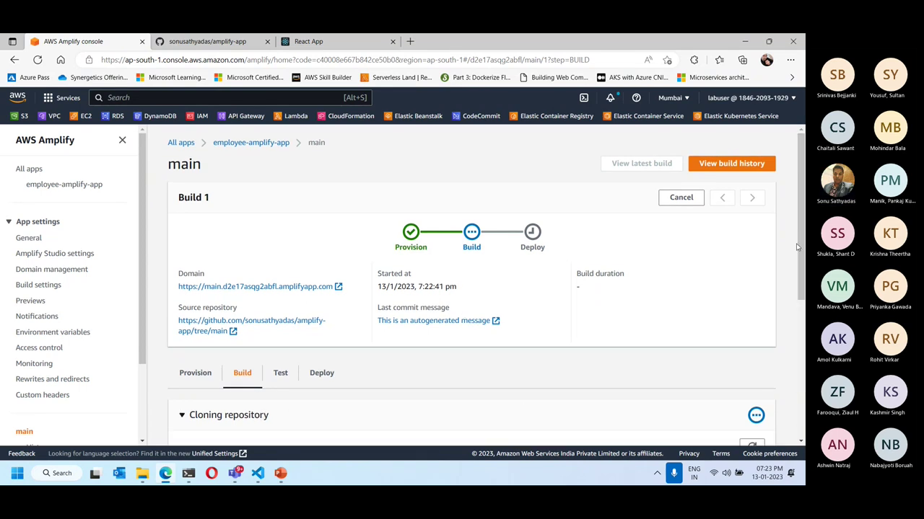
pyautogui.moveTo(800, 245); pyautogui.dragTo(798, 377)
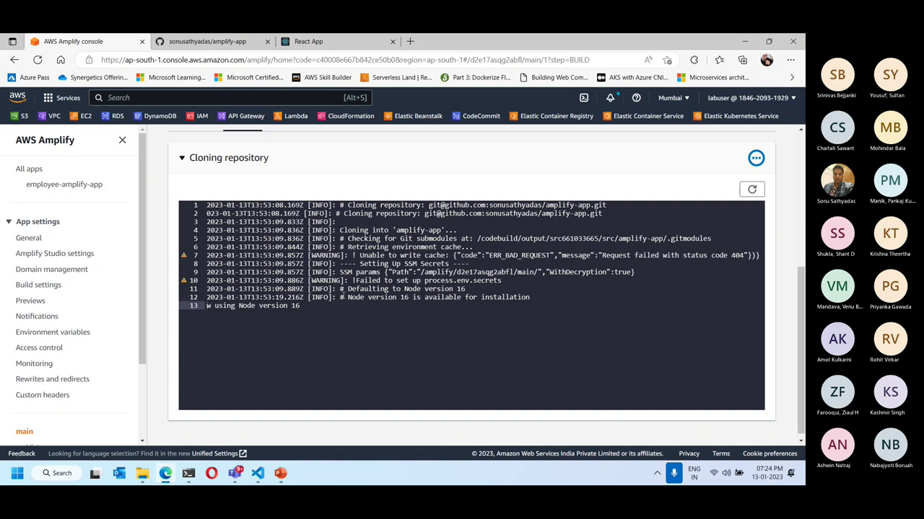
pyautogui.moveTo(258, 473)
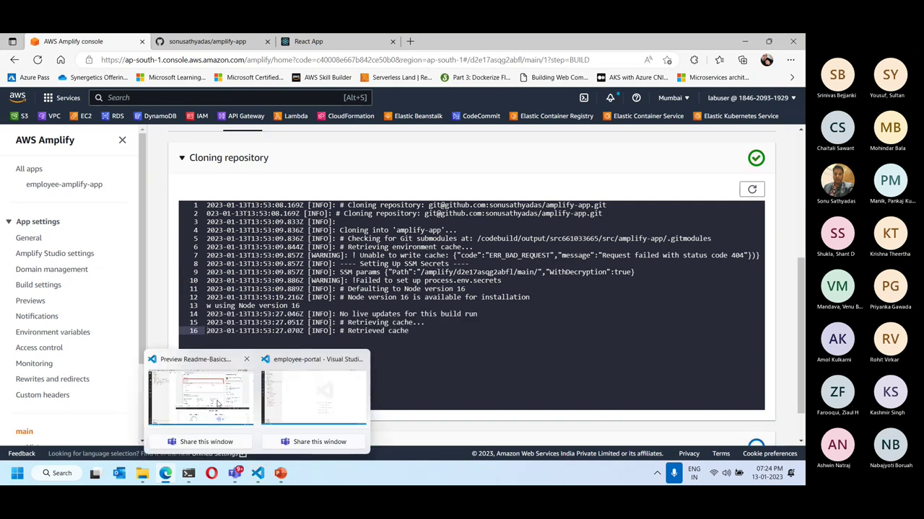
pyautogui.click(217, 404)
# Minimize the VS Code readme window to reveal Build 1's completed Cloning repository log
pyautogui.moveTo(802, 115); pyautogui.dragTo(802, 187)
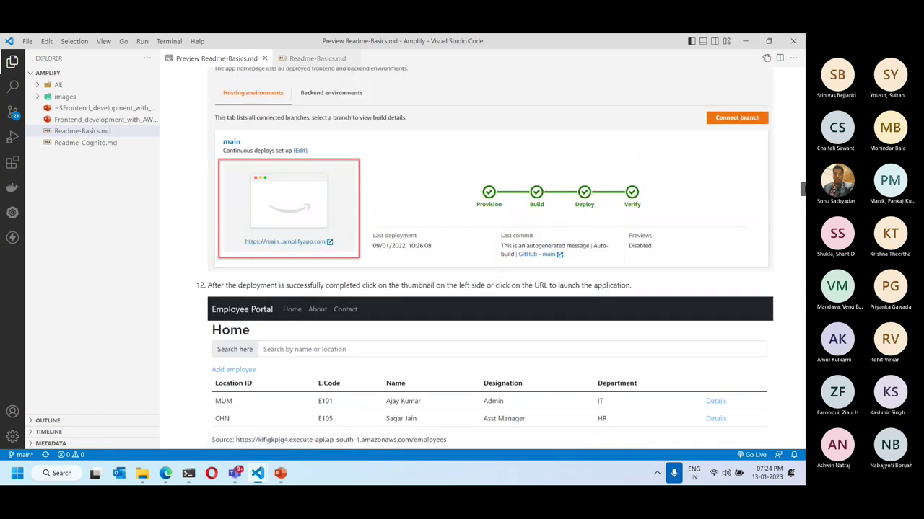
pyautogui.click(745, 40)
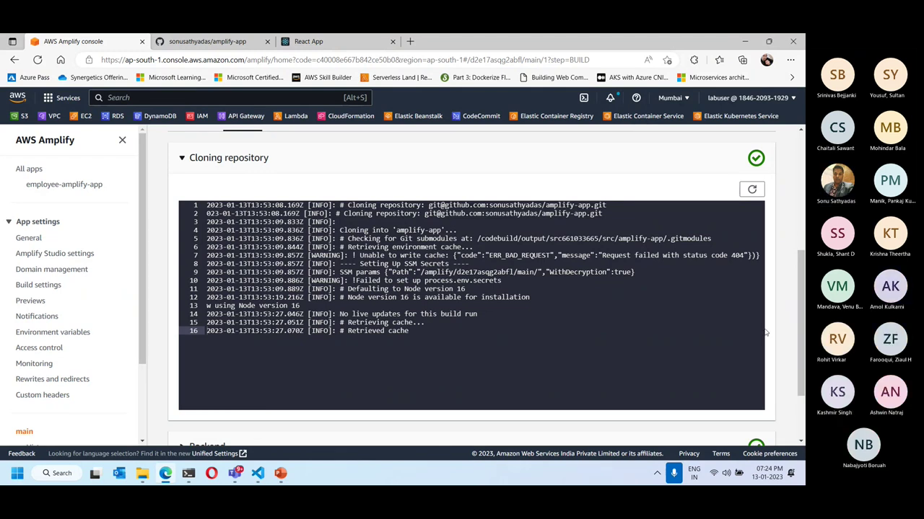
# Toggle the microphone mute and scroll down the Build 1 log
pyautogui.click(677, 476)
pyautogui.click(674, 474)
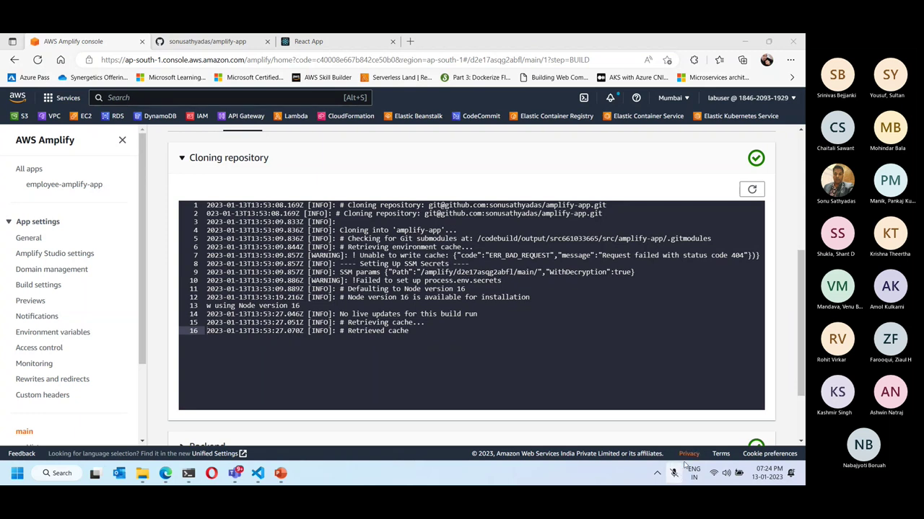
pyautogui.click(674, 474)
pyautogui.click(674, 474)
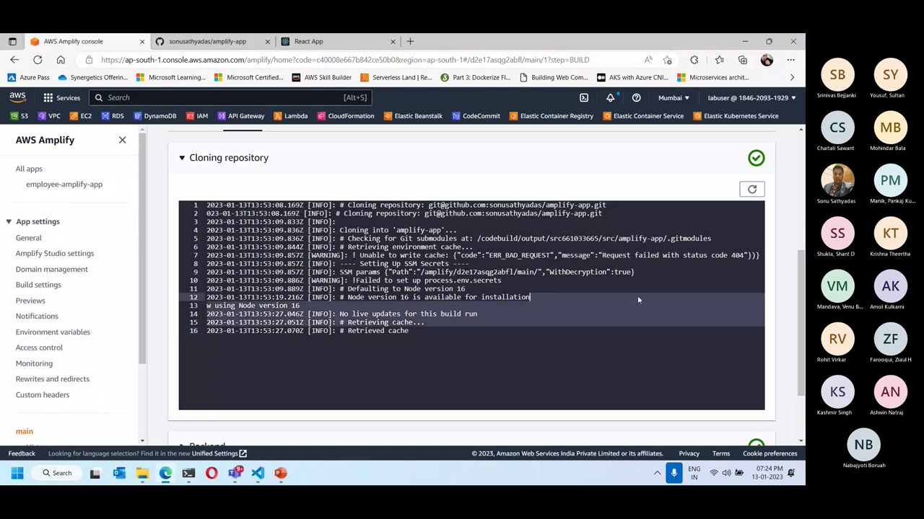
pyautogui.moveTo(801, 289)
pyautogui.mouseDown()
pyautogui.moveTo(802, 207)
pyautogui.moveTo(803, 293)
pyautogui.mouseUp()
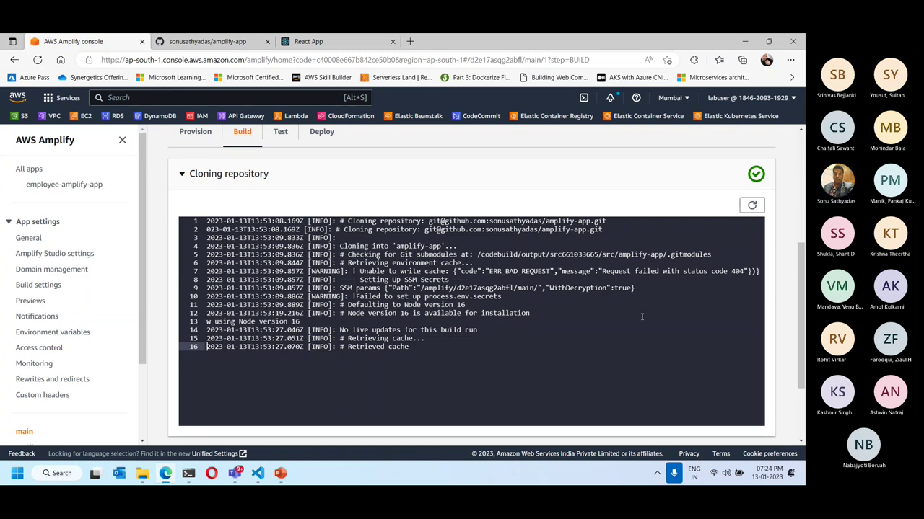
pyautogui.moveTo(802, 292)
pyautogui.mouseDown()
pyautogui.moveTo(803, 189)
pyautogui.moveTo(805, 298)
pyautogui.mouseUp()
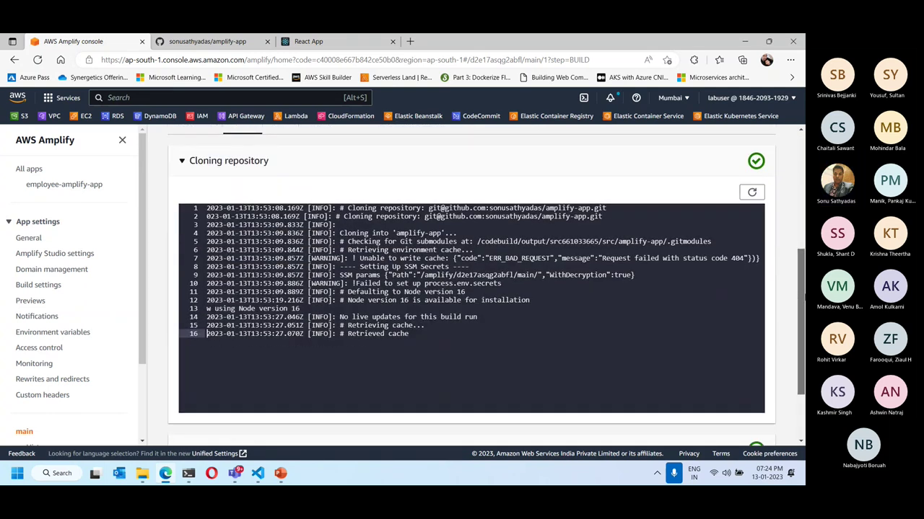
pyautogui.scroll(-3, 805, 298)
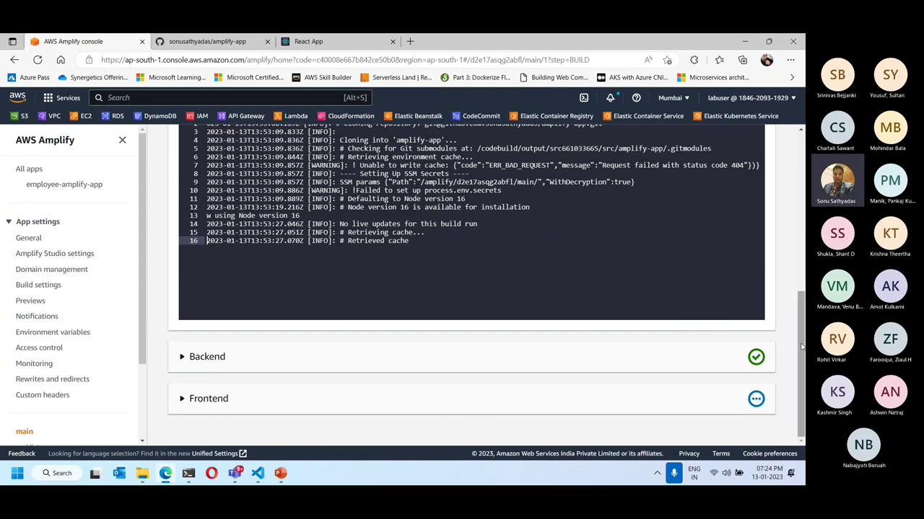
# Expand the Backend and Frontend build logs, return to the top, and close the old React App tab
pyautogui.click(301, 362)
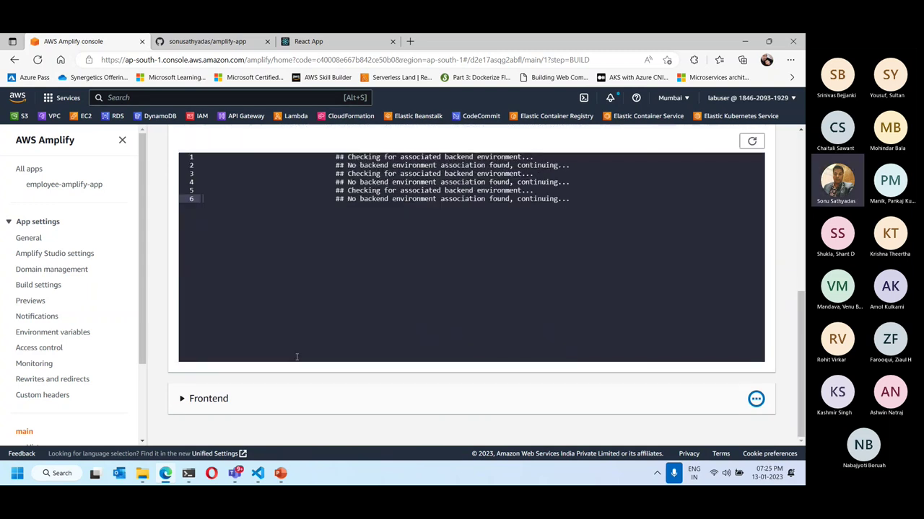
pyautogui.moveTo(351, 199); pyautogui.dragTo(574, 200)
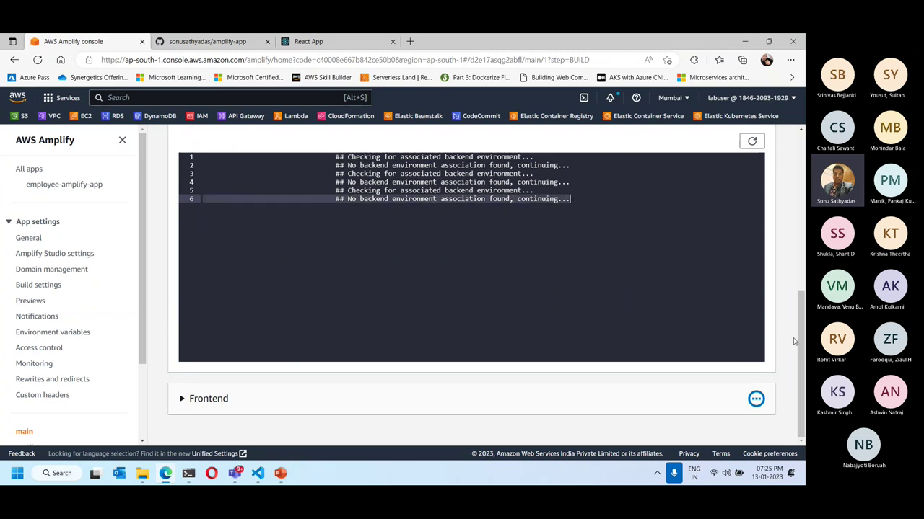
pyautogui.click(207, 399)
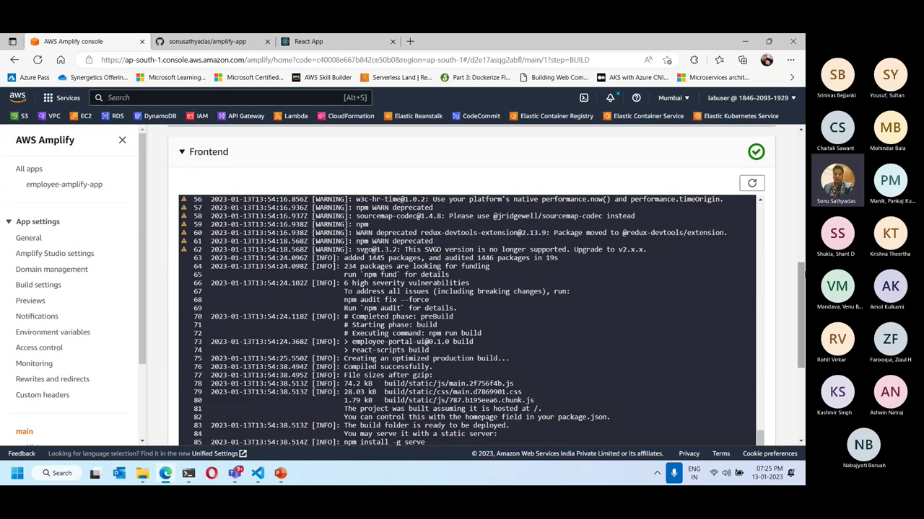
pyautogui.scroll(-5, 758, 361)
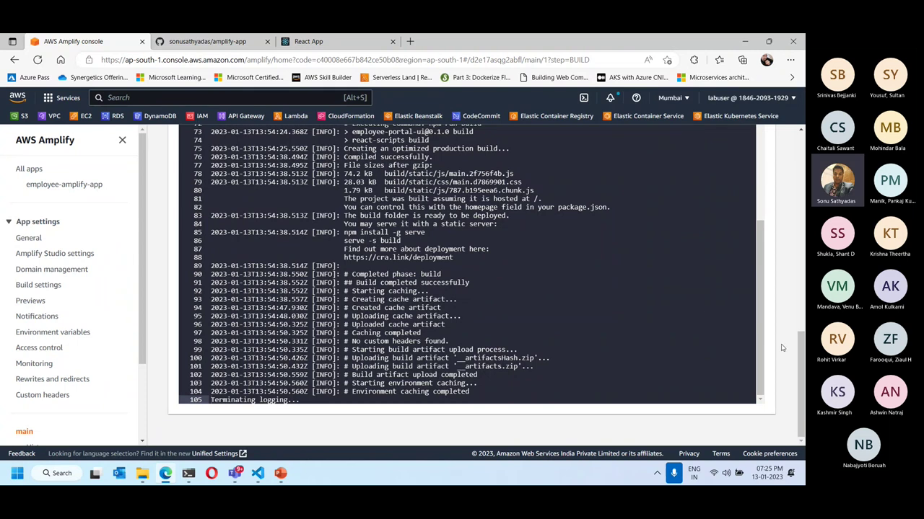
pyautogui.moveTo(798, 360); pyautogui.dragTo(794, 228)
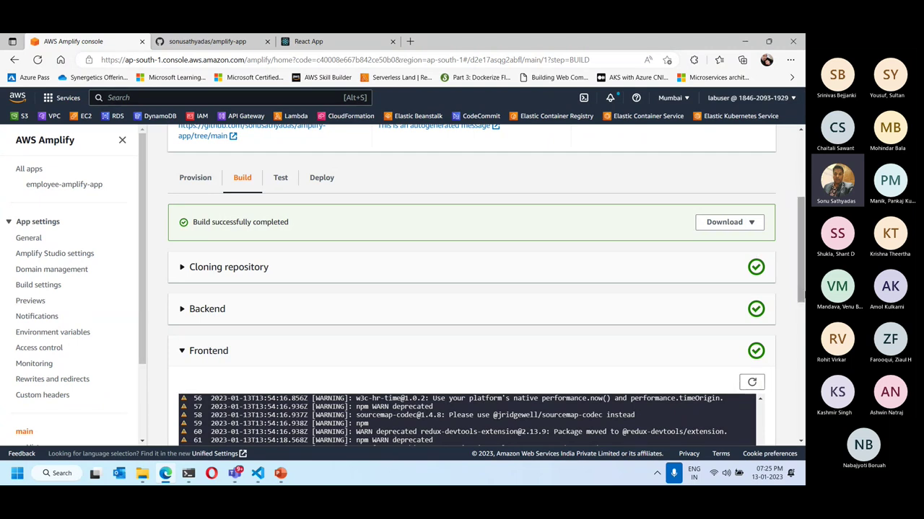
pyautogui.scroll(3, 515, 235)
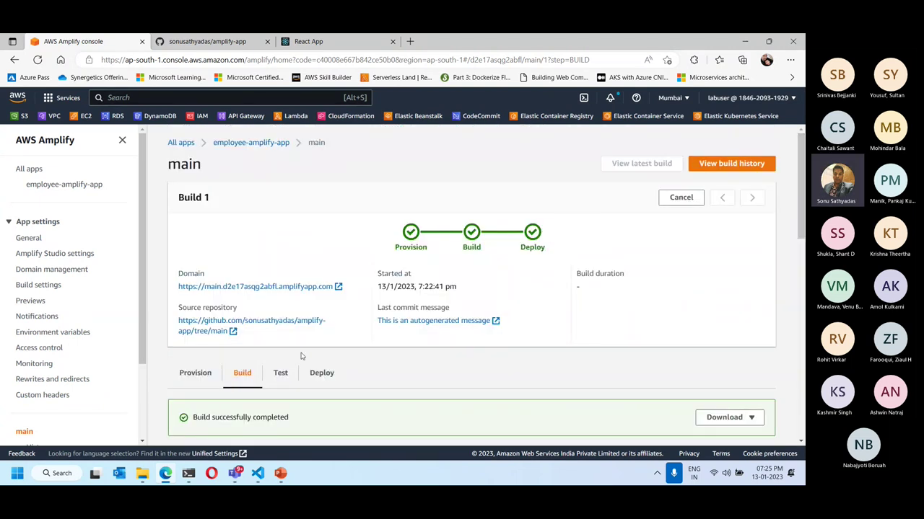
pyautogui.click(393, 41)
# Open main.d2e17asqg2abfl.amplifyapp.com and test the About, Contact, Home and Add employee pages
pyautogui.click(253, 288)
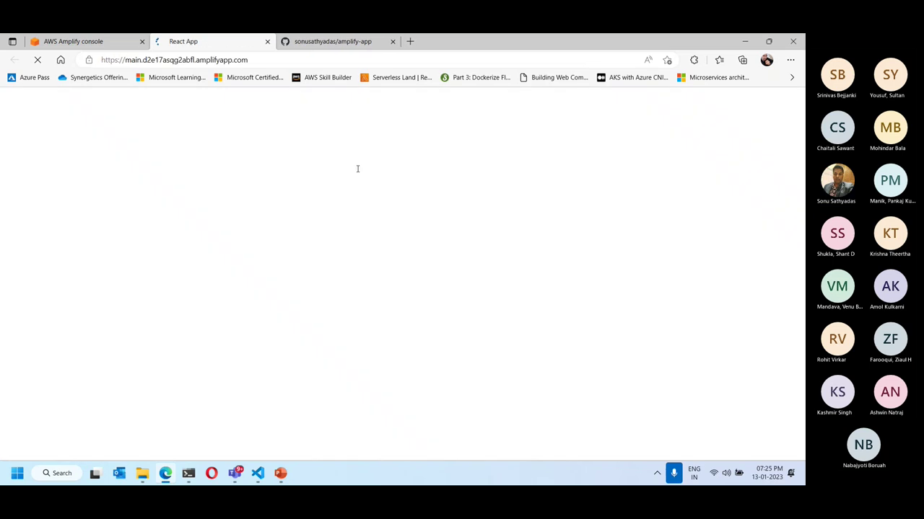
pyautogui.click(169, 60)
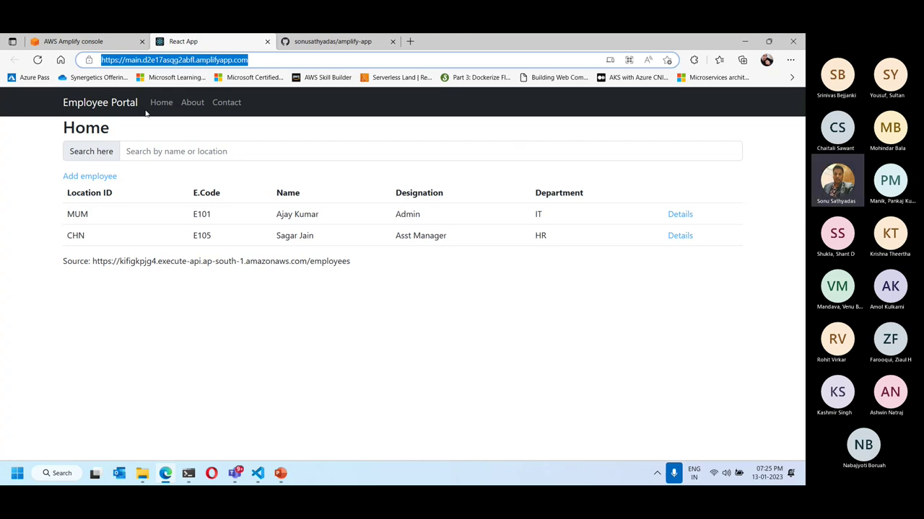
pyautogui.click(189, 103)
pyautogui.click(219, 104)
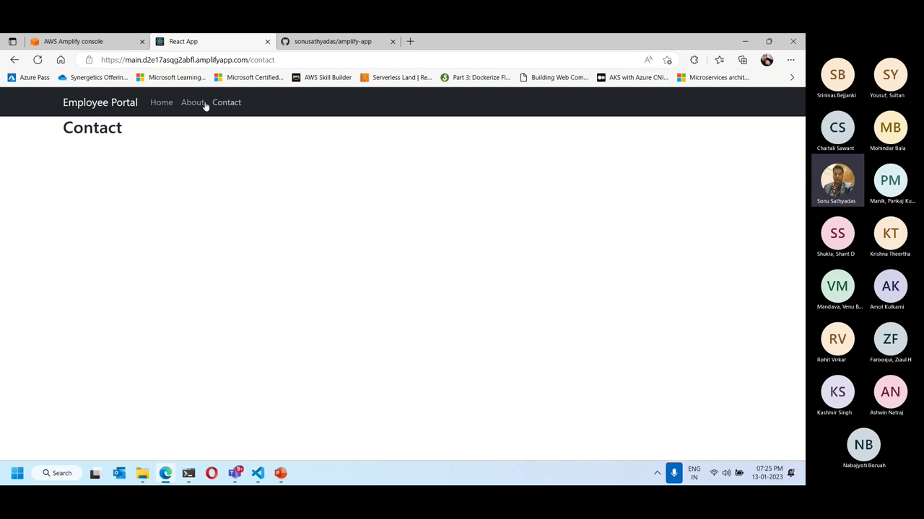
pyautogui.click(163, 104)
pyautogui.click(91, 178)
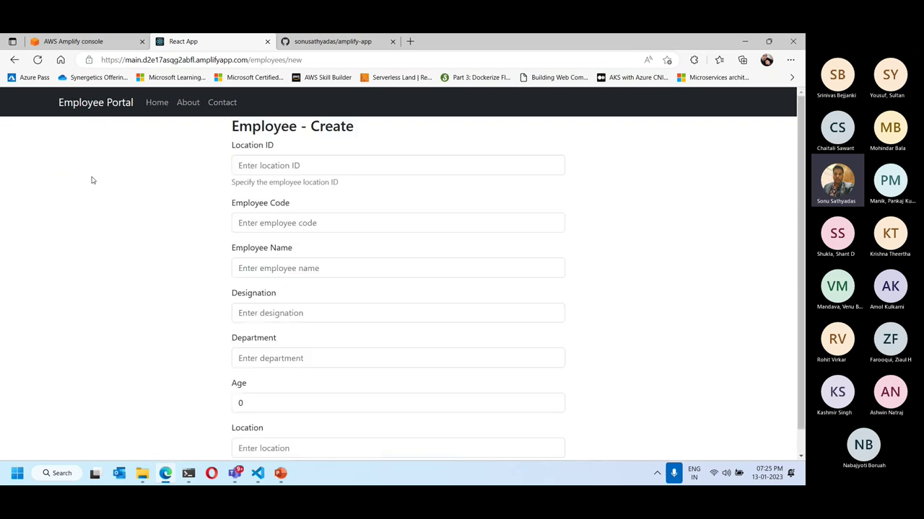
pyautogui.click(162, 103)
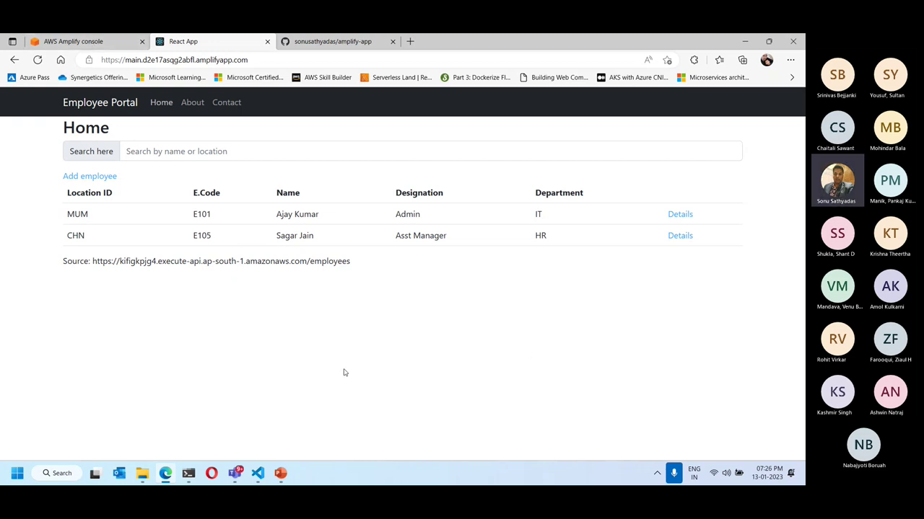
pyautogui.moveTo(258, 474)
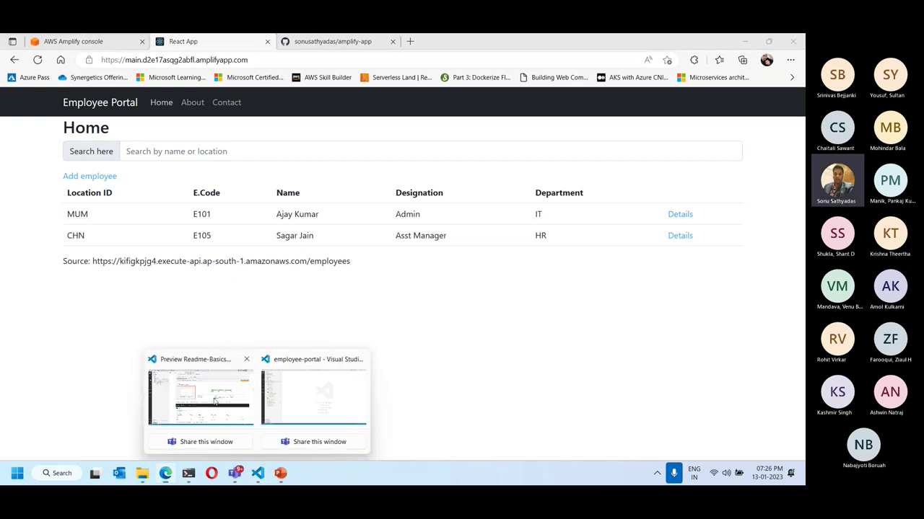
pyautogui.click(246, 419)
pyautogui.moveTo(802, 186); pyautogui.dragTo(802, 217)
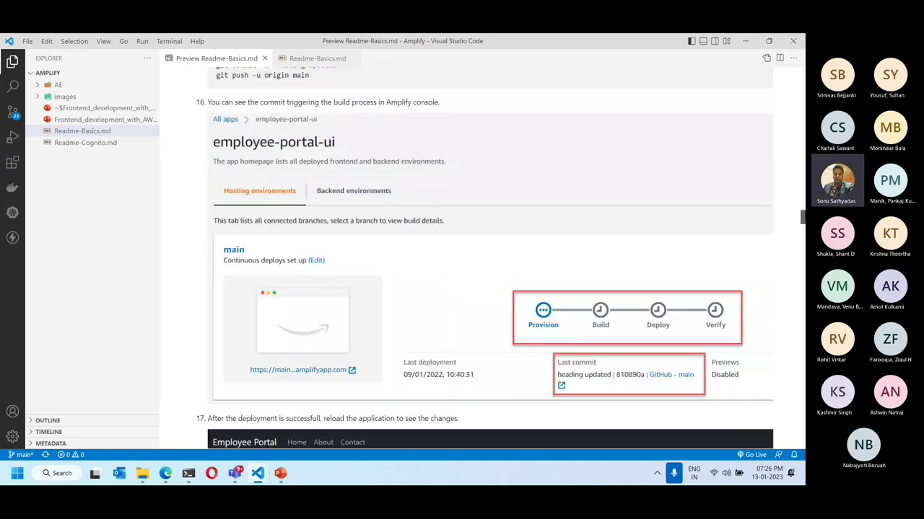
pyautogui.moveTo(802, 217); pyautogui.dragTo(802, 236)
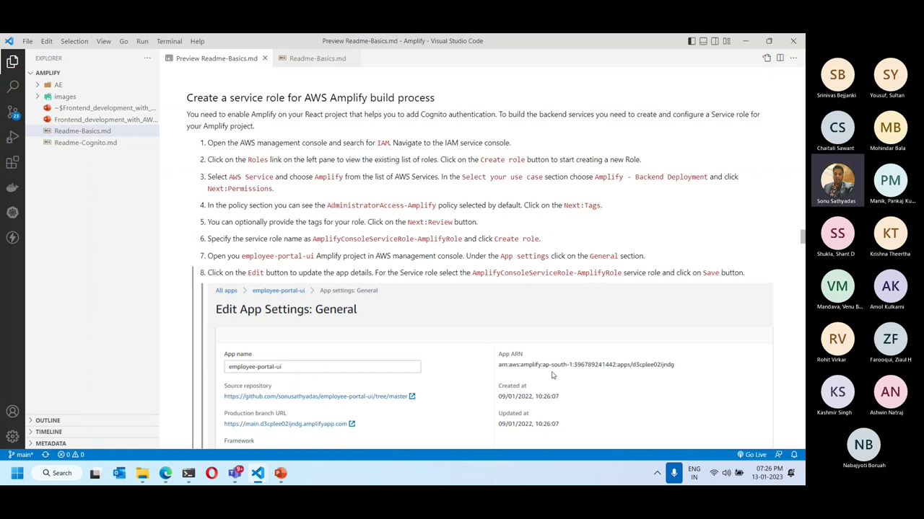
pyautogui.click(745, 40)
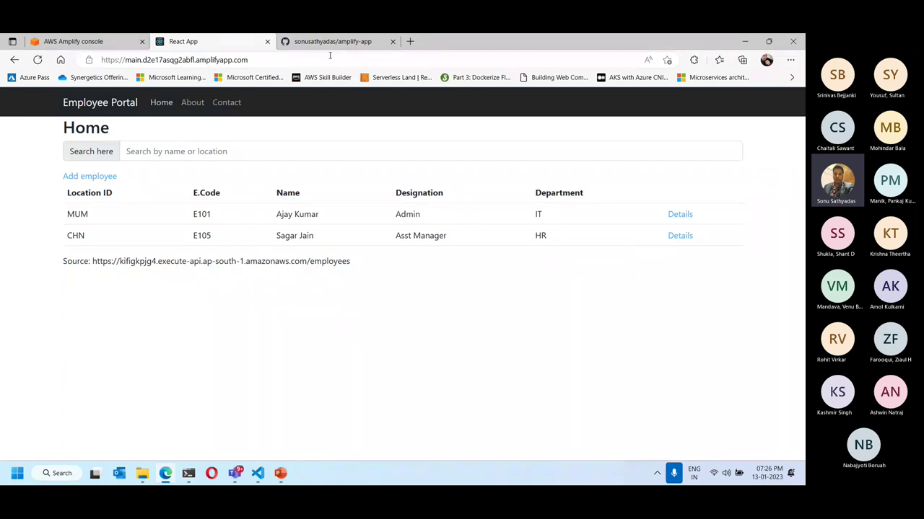
# Return to the Amplify build tab, open IAM from favorites in a new tab, and close the React App tab
pyautogui.click(83, 41)
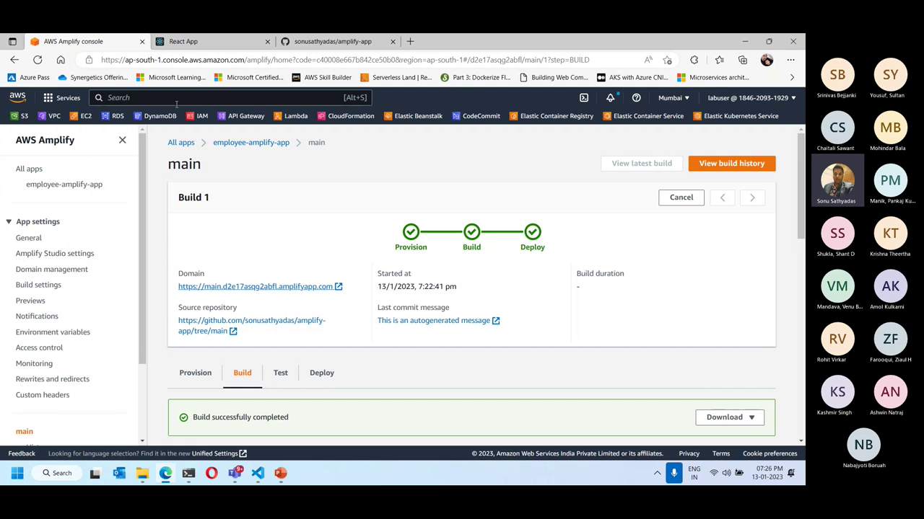
pyautogui.rightClick(205, 117)
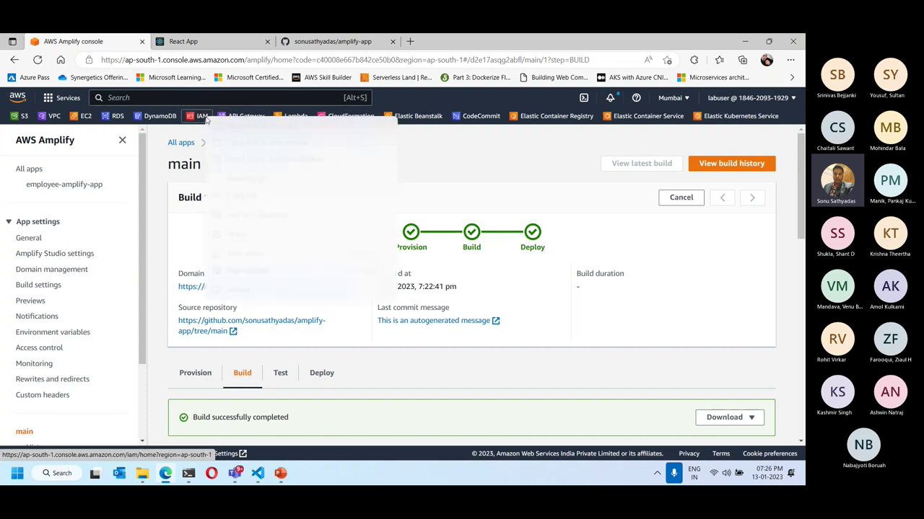
pyautogui.click(235, 129)
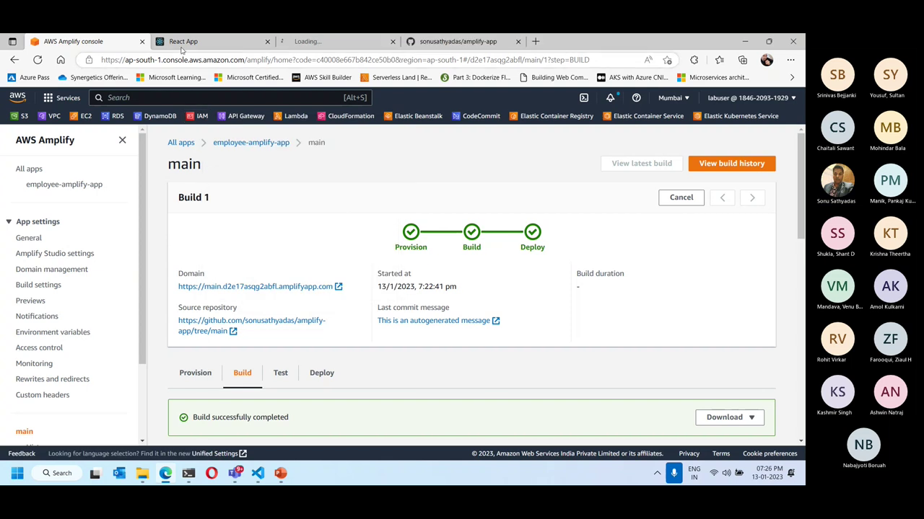
pyautogui.click(310, 43)
# From IAM Roles, start Create role with AWS service Amplify and the Amplify - Backend Deployment use case
pyautogui.click(267, 41)
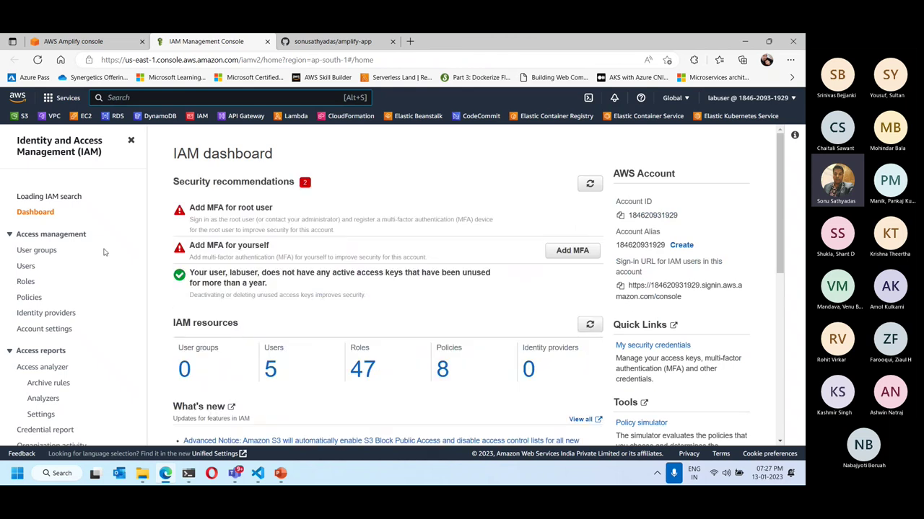
pyautogui.click(29, 287)
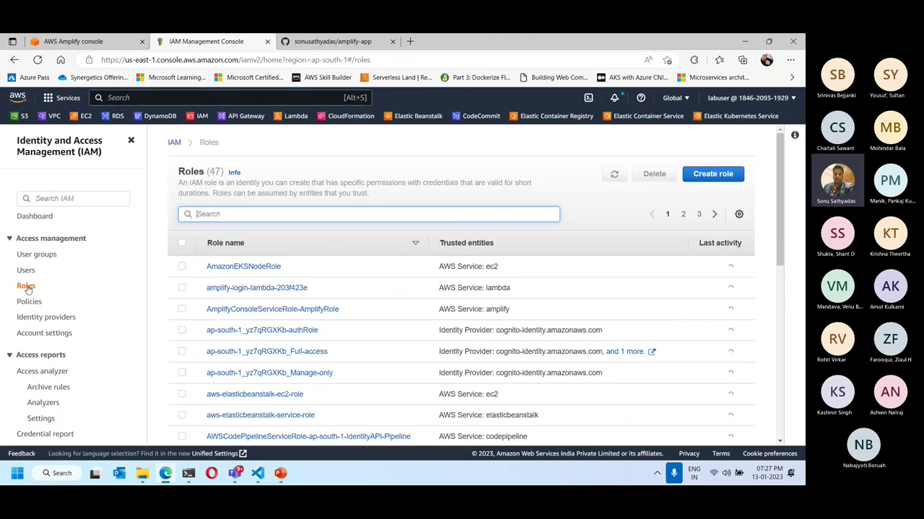
pyautogui.click(713, 201)
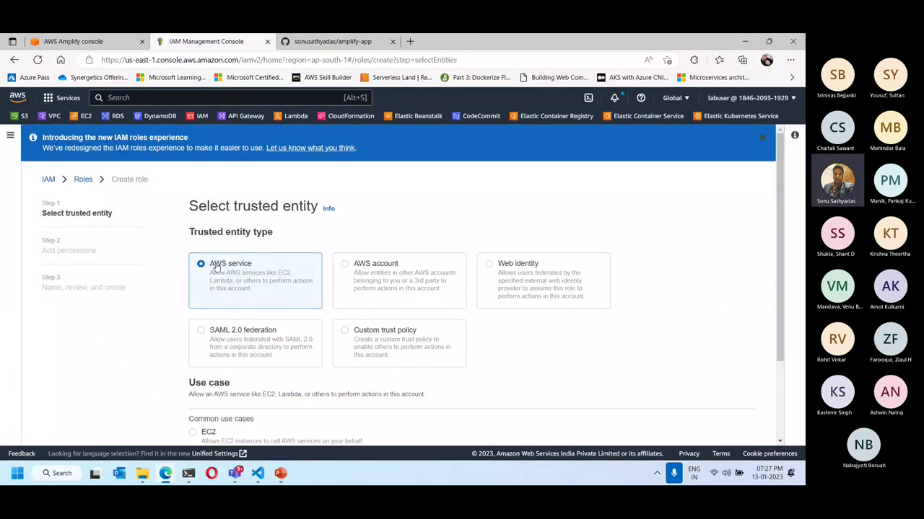
pyautogui.scroll(-3, 775, 325)
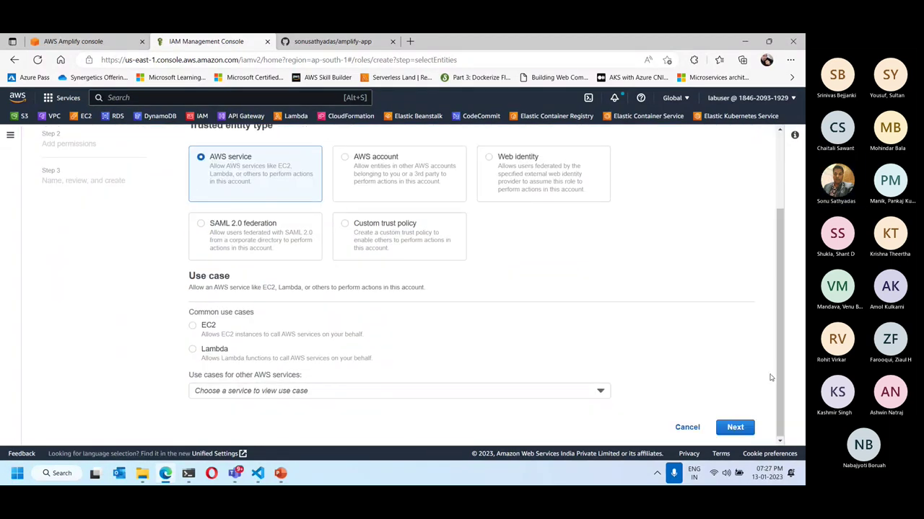
pyautogui.click(233, 392)
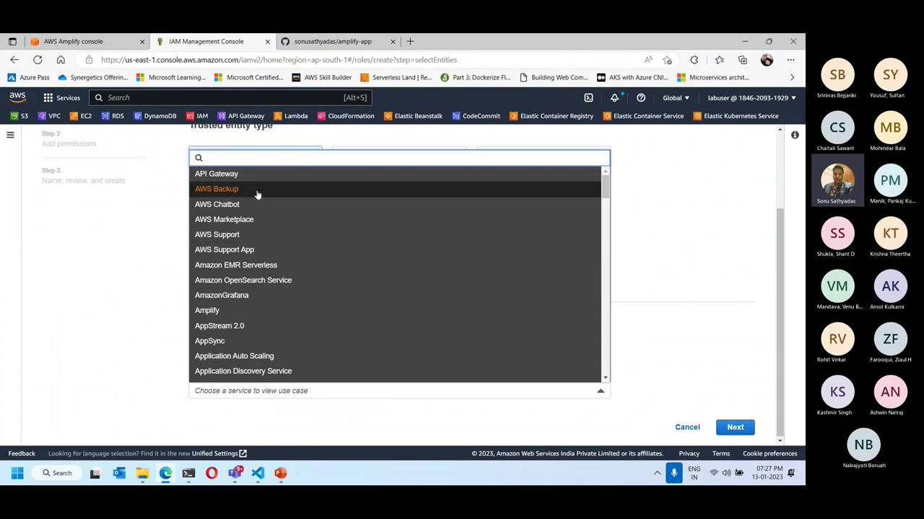
pyautogui.click(208, 311)
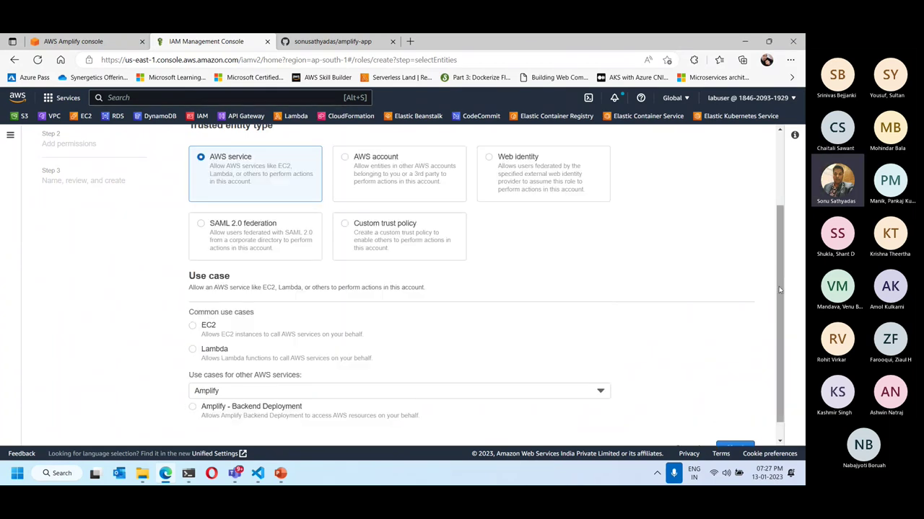
pyautogui.scroll(-1, 784, 368)
pyautogui.click(193, 388)
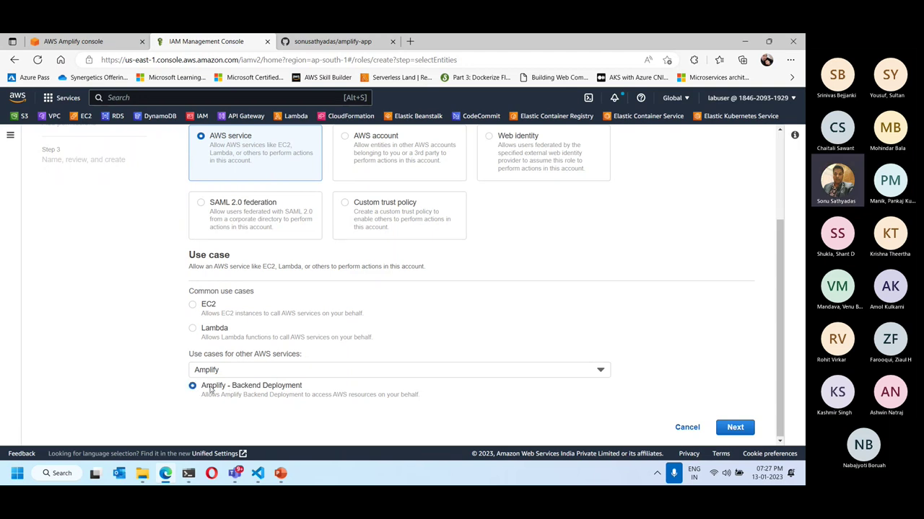
pyautogui.moveTo(201, 387); pyautogui.dragTo(304, 388)
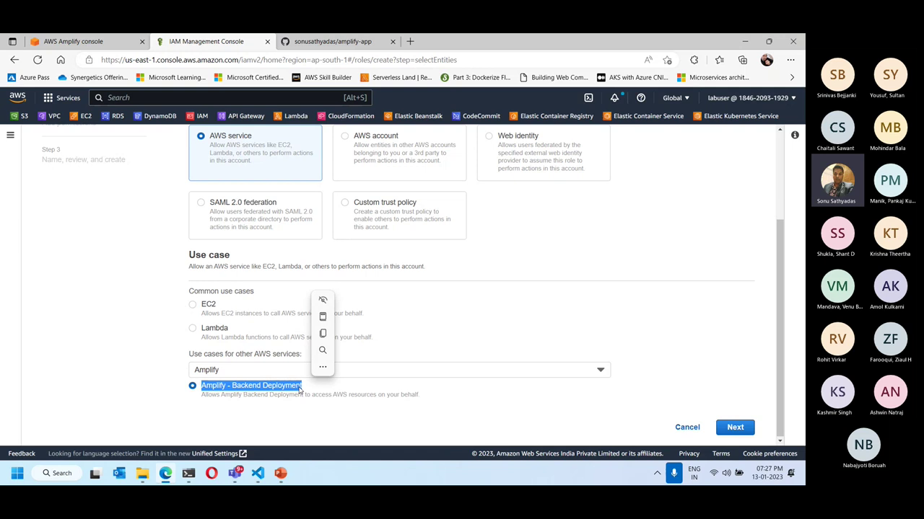
pyautogui.click(411, 407)
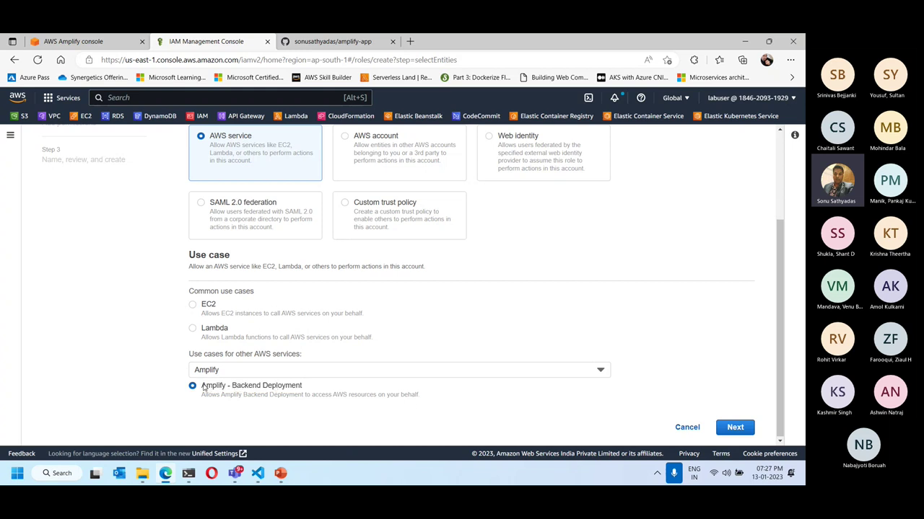
pyautogui.moveTo(204, 387); pyautogui.dragTo(301, 390)
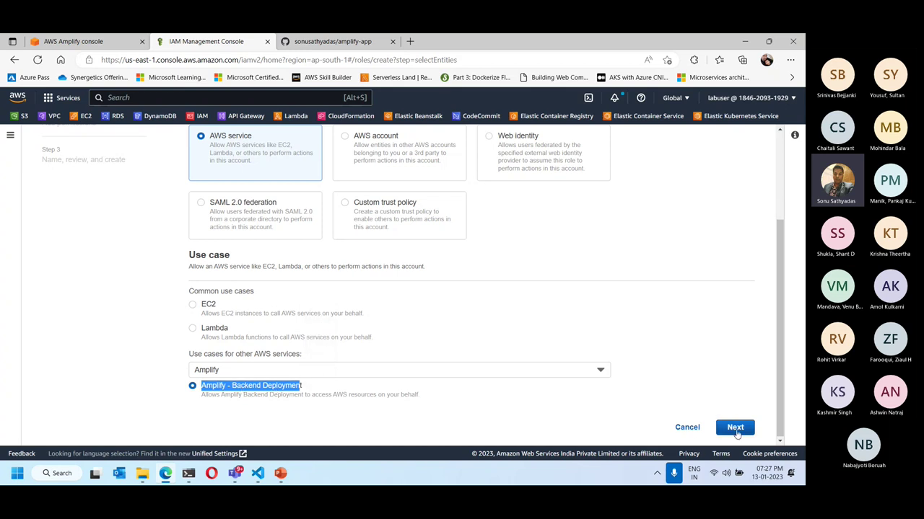
# Advance the IAM role wizard with AdministratorAccess-Amplify attached to Name, review, and create, then return to Amplify
pyautogui.click(735, 427)
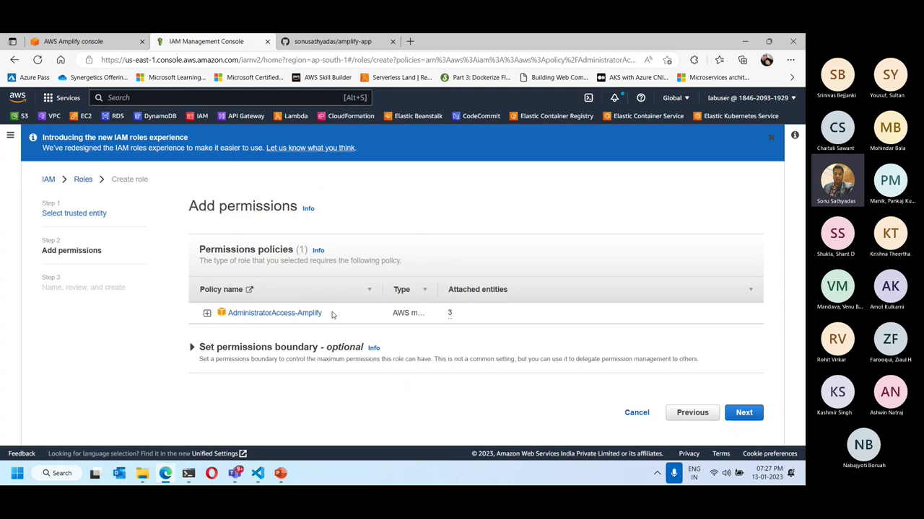
pyautogui.moveTo(331, 315); pyautogui.dragTo(232, 316)
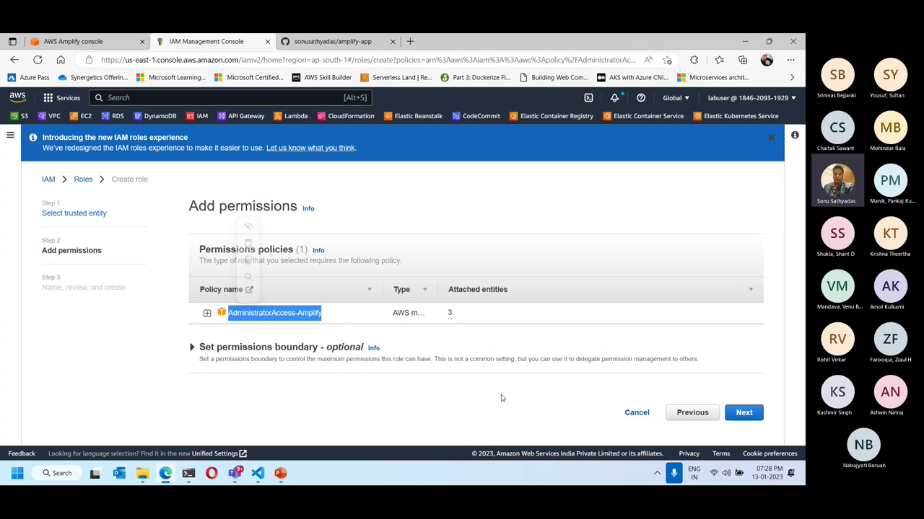
pyautogui.click(527, 400)
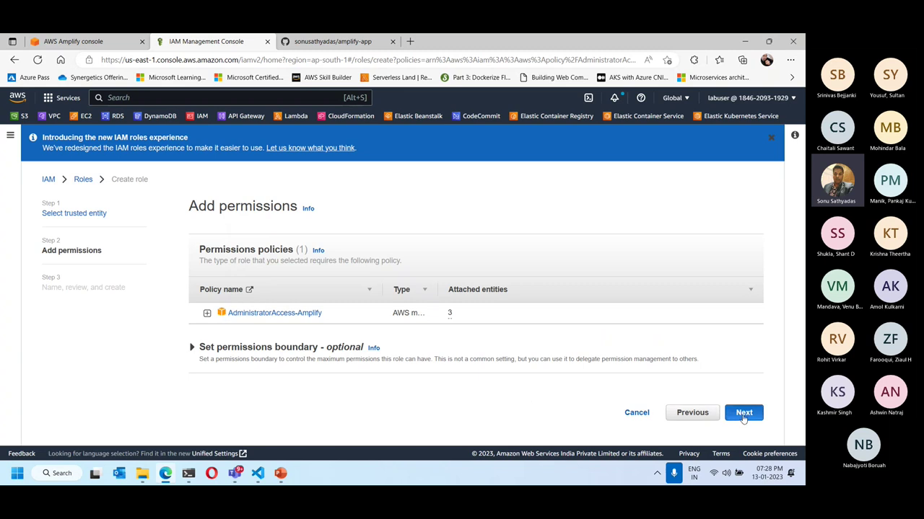
pyautogui.click(743, 414)
pyautogui.click(217, 289)
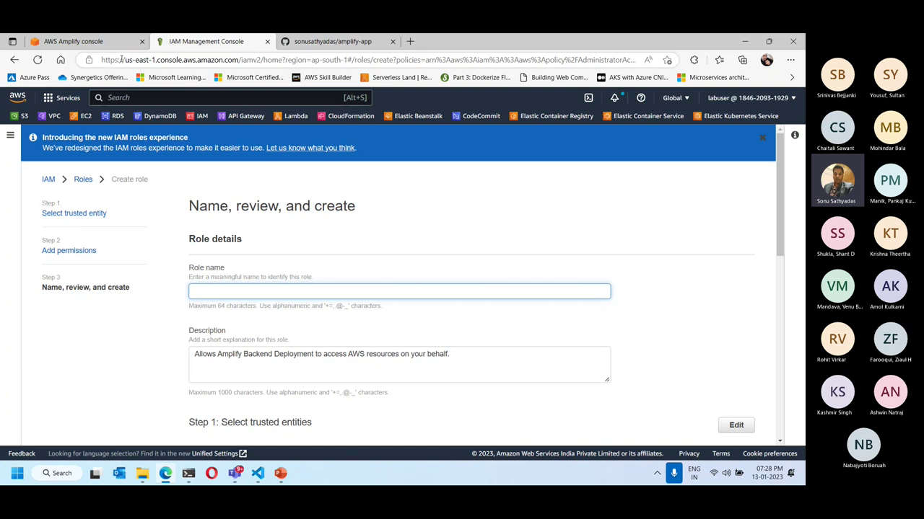
pyautogui.click(72, 41)
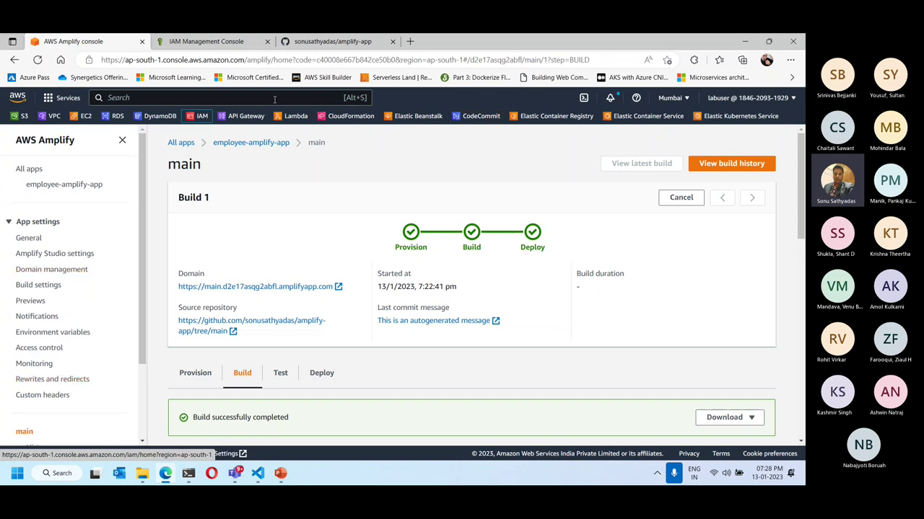
# Review employee-amplify-app's General settings, noting the empty service role
pyautogui.click(33, 240)
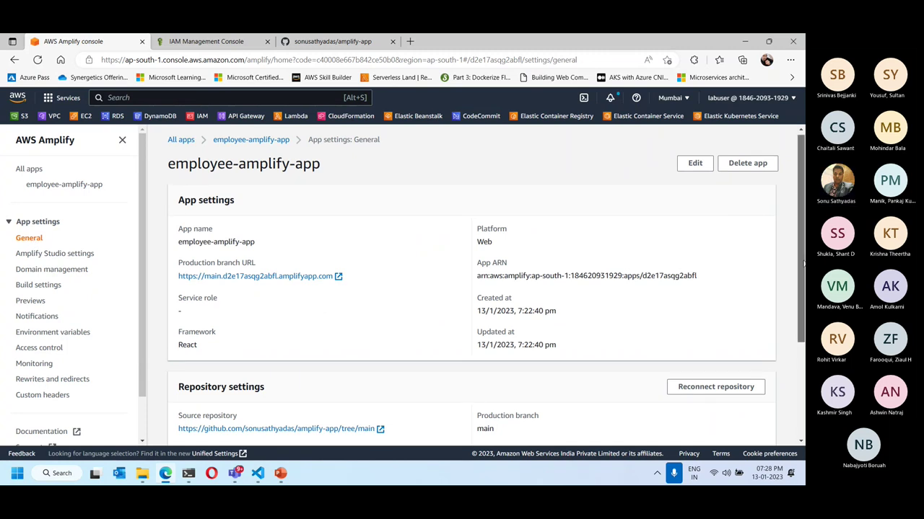
pyautogui.scroll(-2, 800, 303)
pyautogui.moveTo(178, 189); pyautogui.dragTo(198, 210)
pyautogui.moveTo(802, 306); pyautogui.dragTo(802, 274)
pyautogui.moveTo(181, 145); pyautogui.dragTo(280, 153)
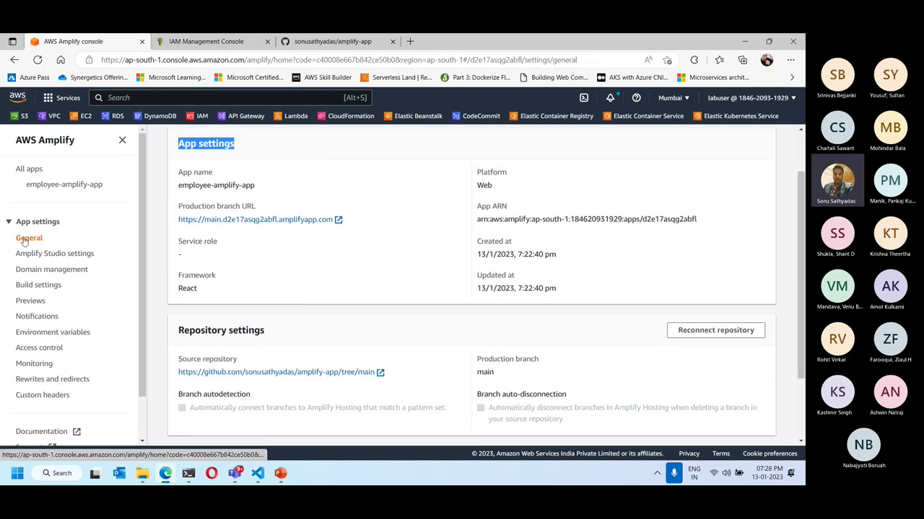
pyautogui.moveTo(179, 241); pyautogui.dragTo(211, 256)
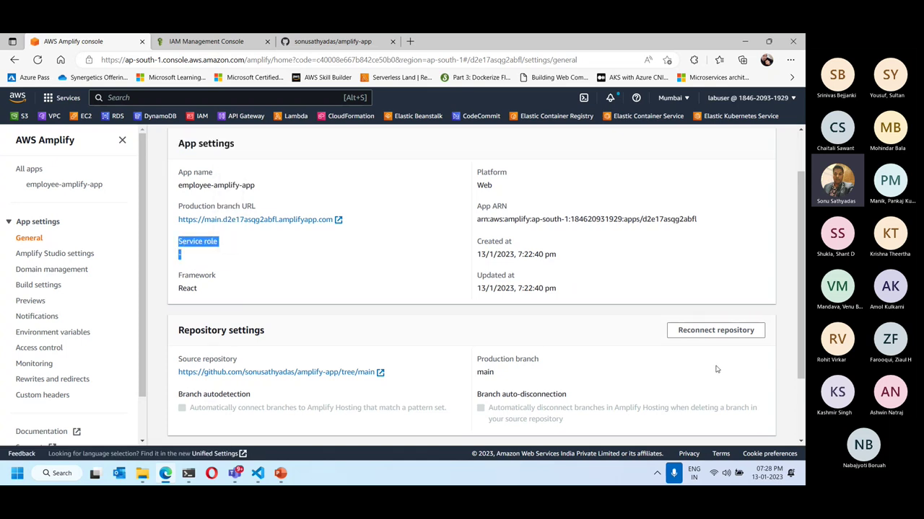
pyautogui.scroll(2, 718, 325)
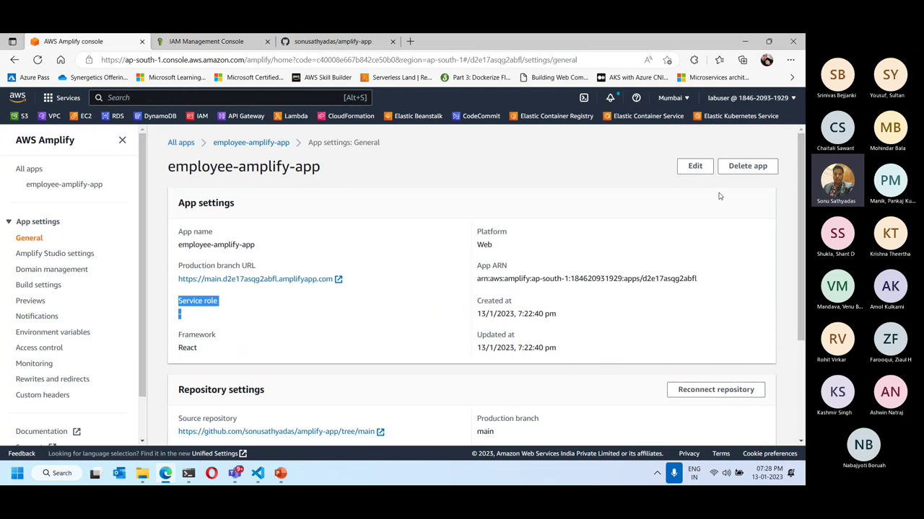
# Set the service role to AmplifyConsoleServiceRole-AmplifyRole and save the app settings
pyautogui.click(693, 167)
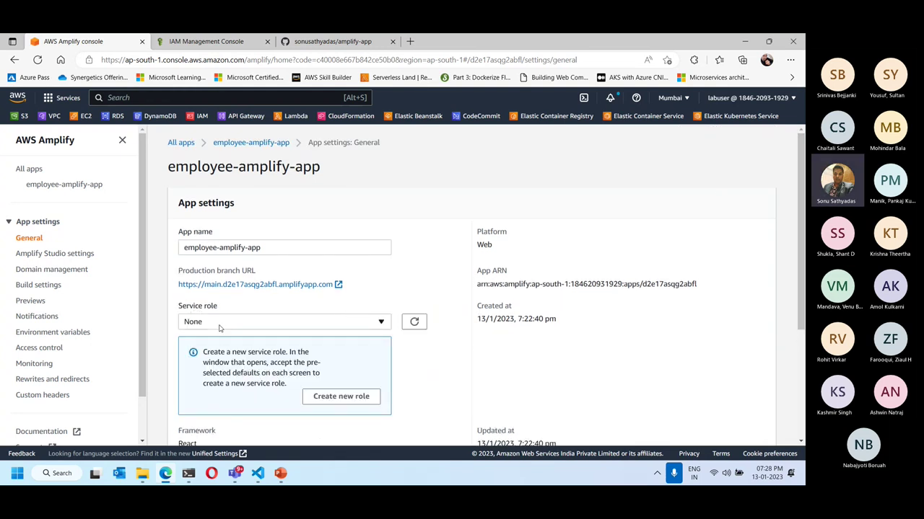
pyautogui.click(220, 323)
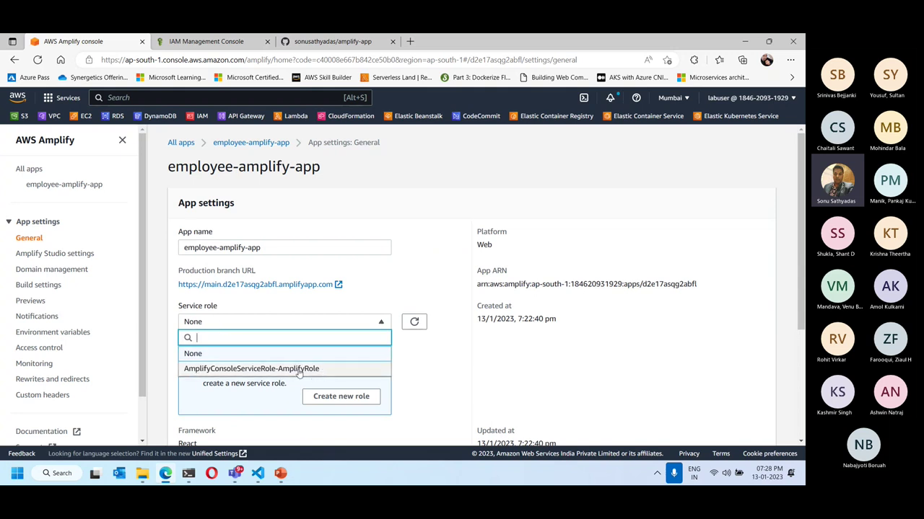
pyautogui.click(273, 370)
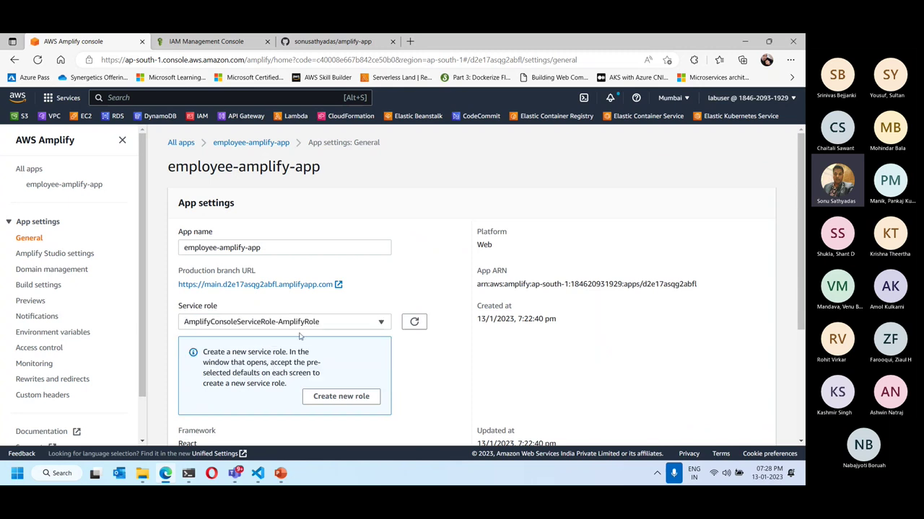
pyautogui.moveTo(800, 299); pyautogui.dragTo(800, 418)
pyautogui.click(755, 439)
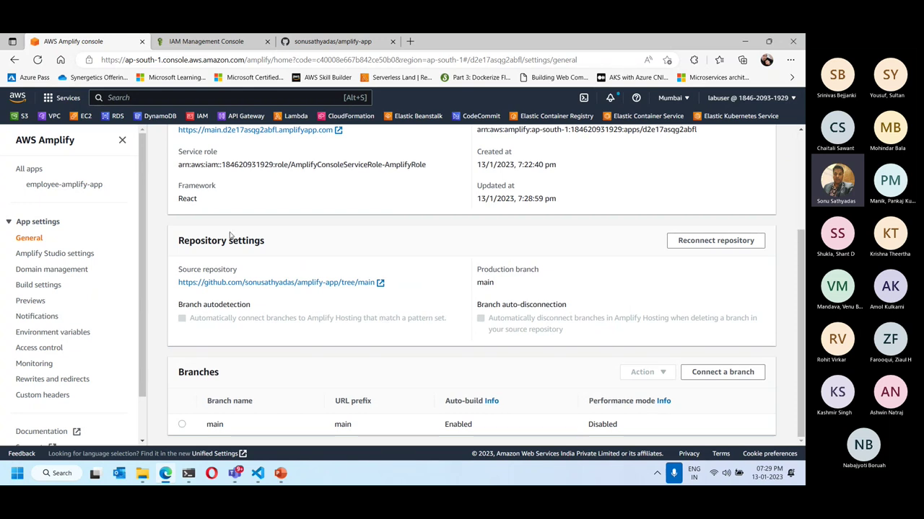
pyautogui.click(257, 473)
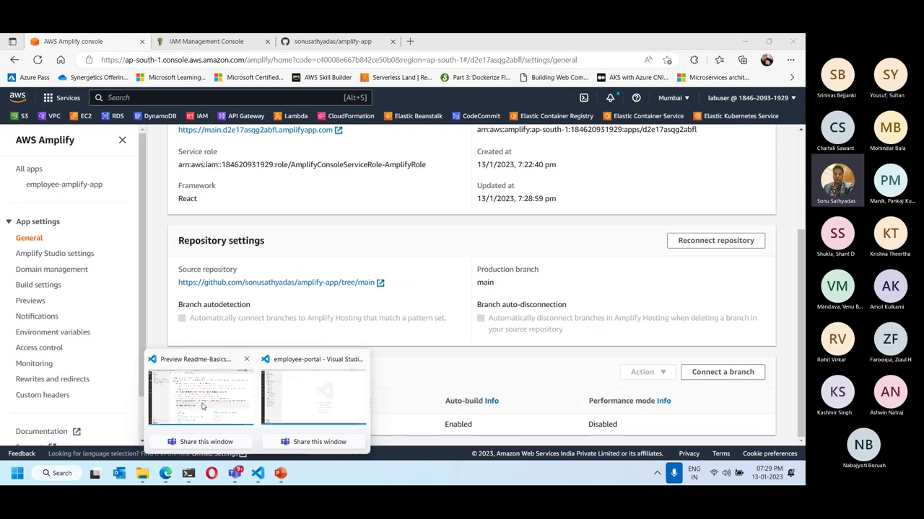
pyautogui.click(201, 406)
pyautogui.scroll(-10, 480, 260)
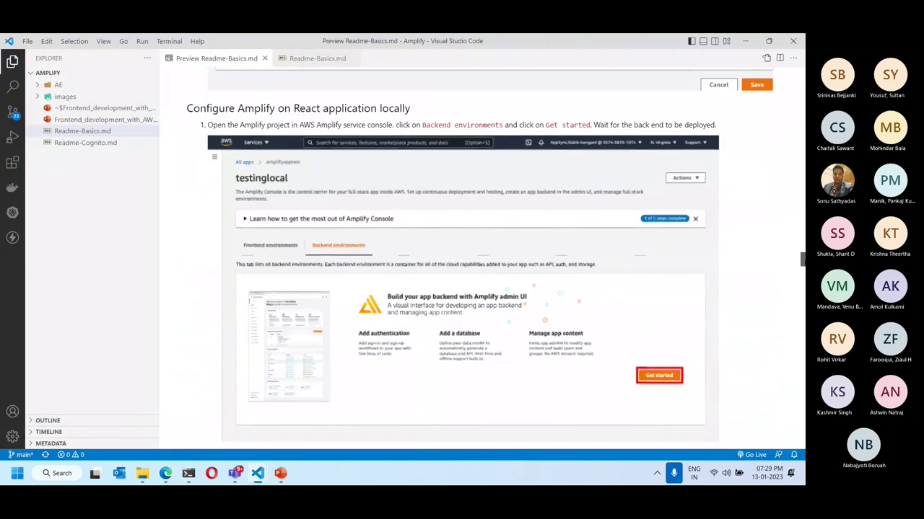
pyautogui.scroll(-1, 480, 260)
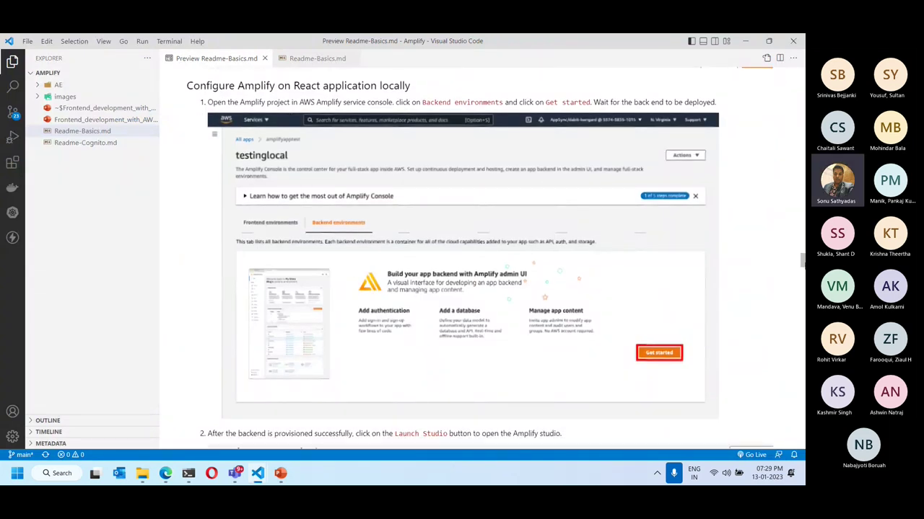
pyautogui.click(745, 41)
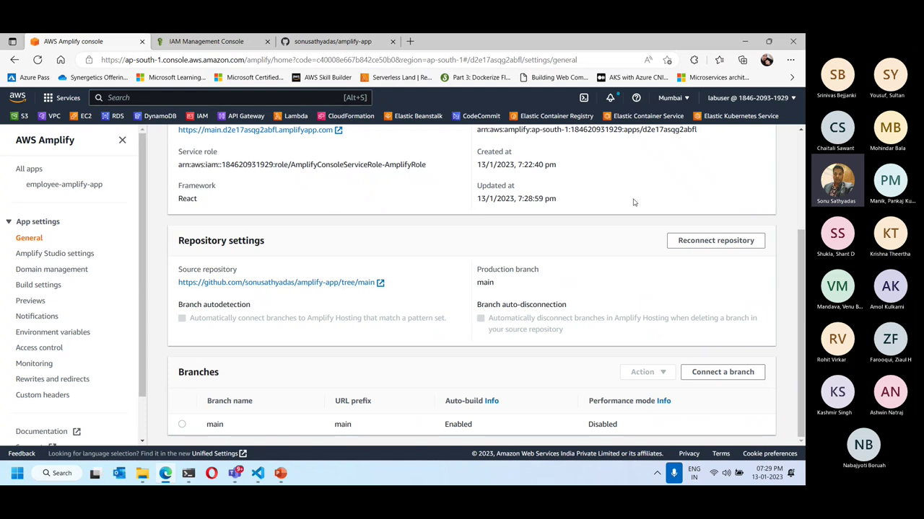
# Start creating an Amplify Studio backend from employee-amplify-app's Backend environments tab
pyautogui.click(72, 187)
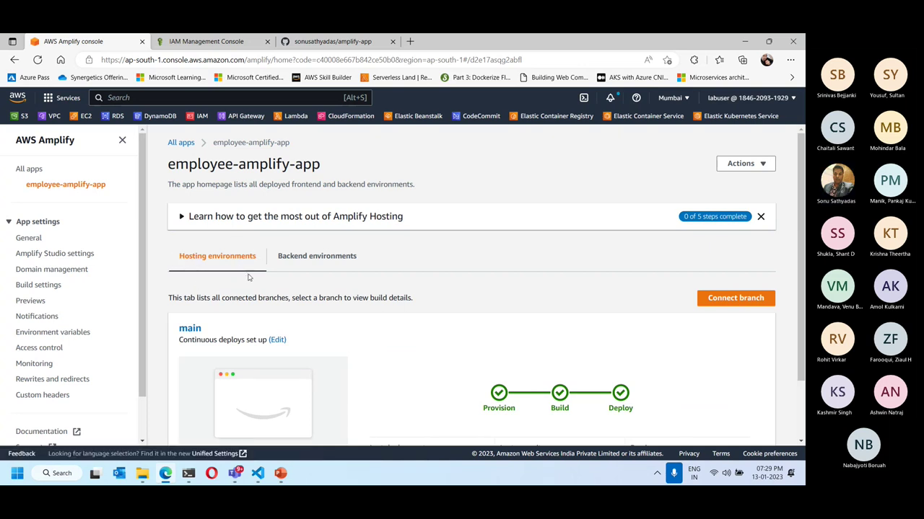
pyautogui.click(334, 261)
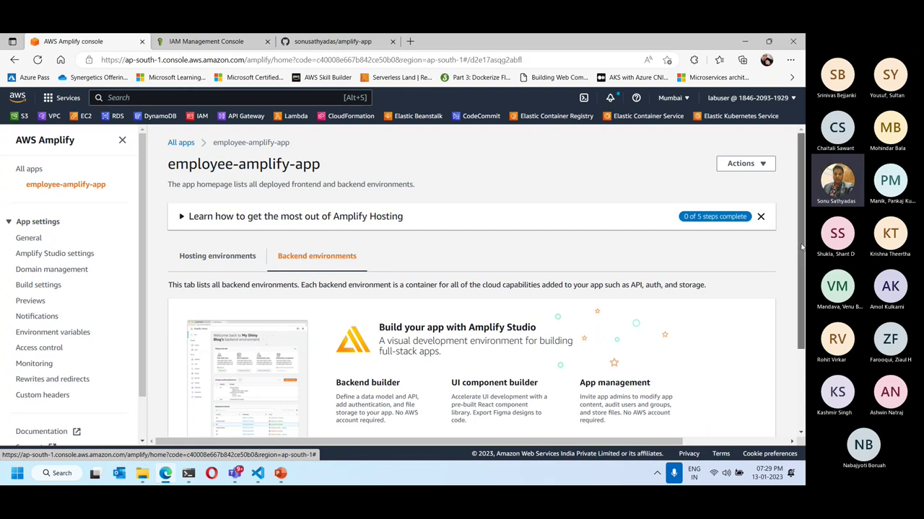
pyautogui.moveTo(800, 248); pyautogui.dragTo(803, 296)
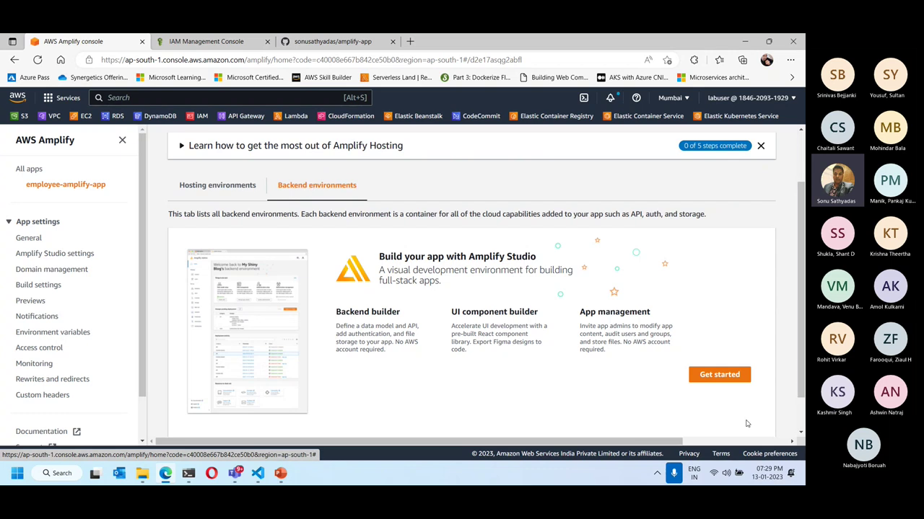
pyautogui.click(703, 376)
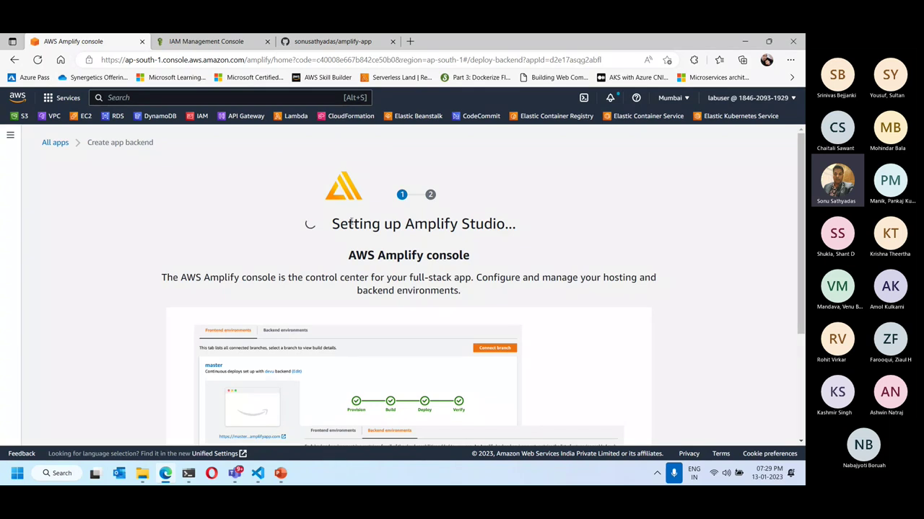
# Wait through the Amplify Studio setup, then bring the Teams meeting window forward
pyautogui.moveTo(333, 225); pyautogui.dragTo(510, 225)
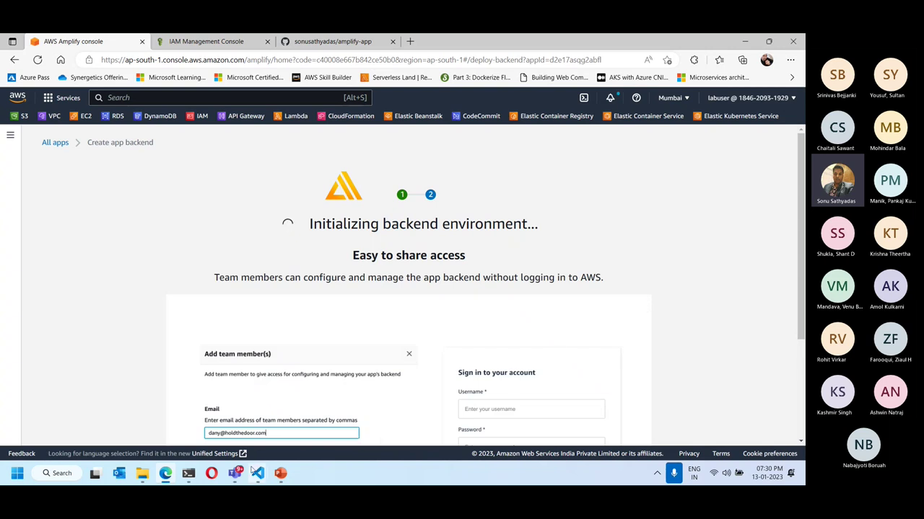
pyautogui.moveTo(241, 474)
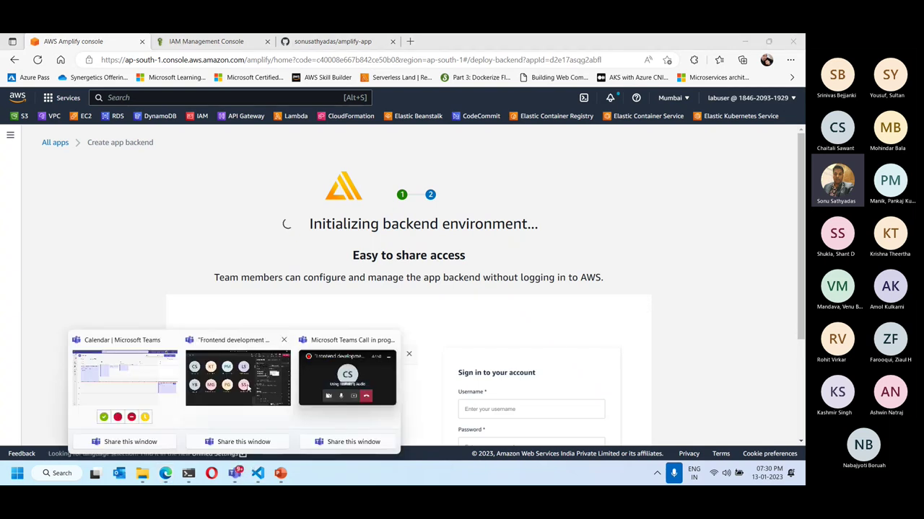
pyautogui.click(246, 384)
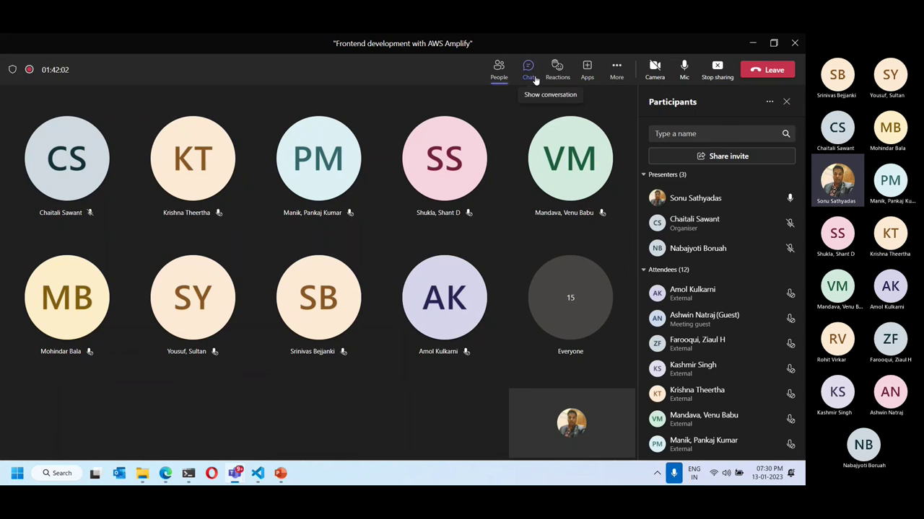
# Open the Teams meeting chat, then minimize the meeting to return to the Amplify console
pyautogui.click(528, 69)
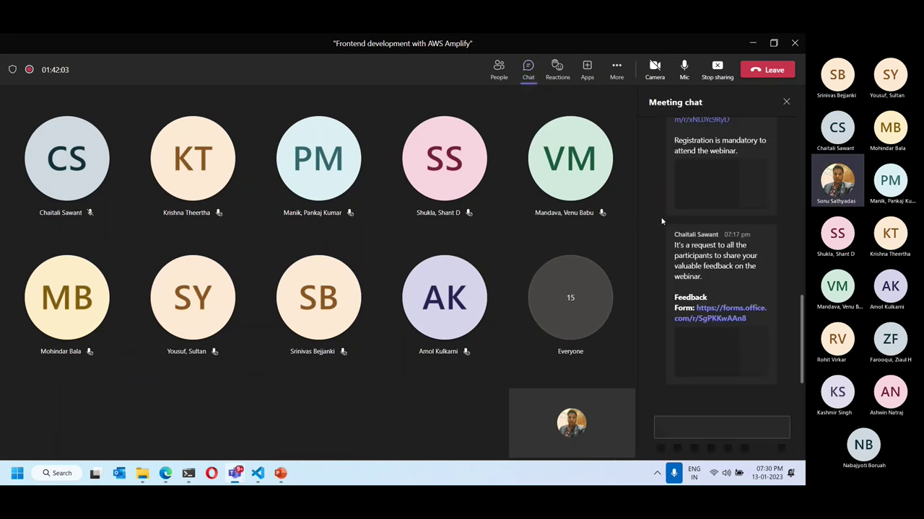
pyautogui.click(752, 45)
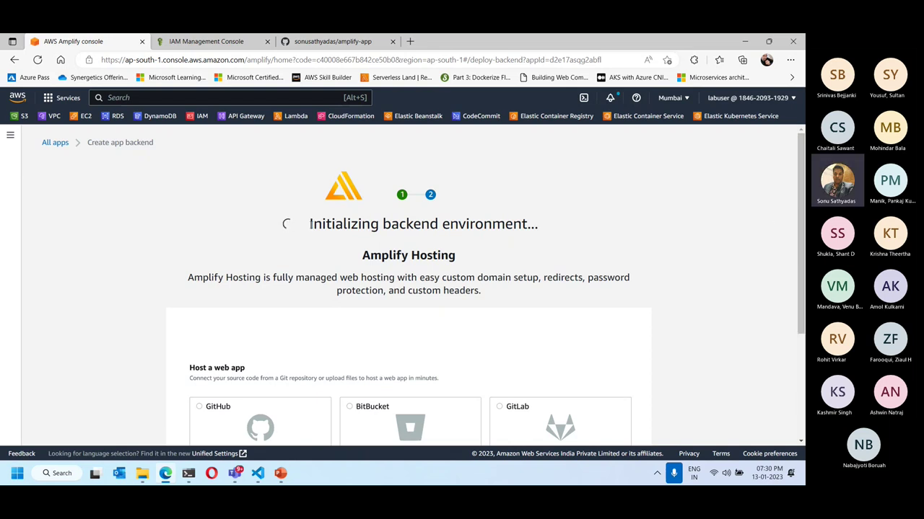
# Wait on the Initializing backend environment page, then call up the Teams window previews
pyautogui.moveTo(310, 225); pyautogui.dragTo(537, 231)
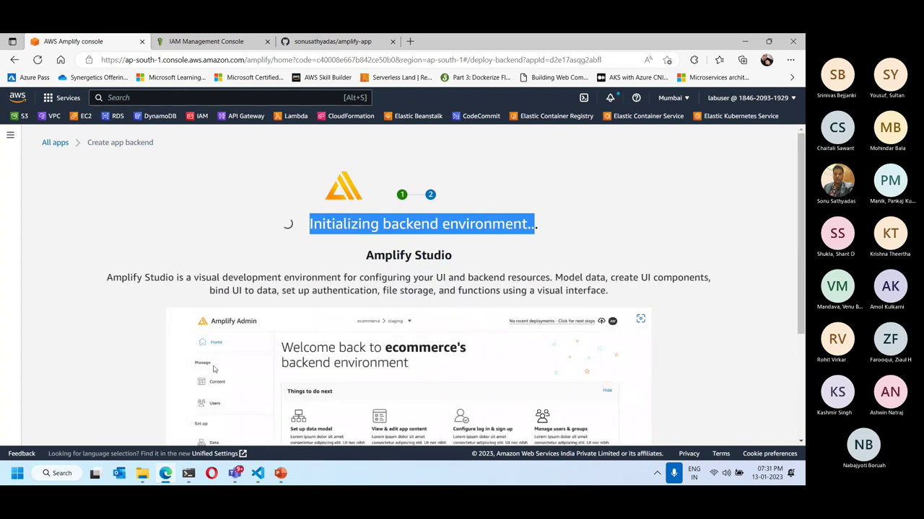
pyautogui.click(232, 475)
# Dismiss the Teams emoji tip and minimize the meeting to show employee-amplify-app's overview
pyautogui.click(242, 397)
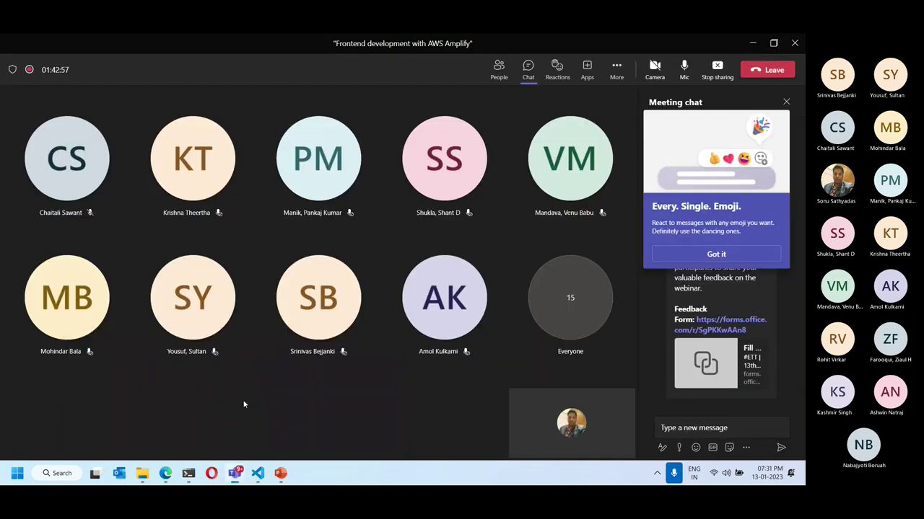
pyautogui.click(716, 254)
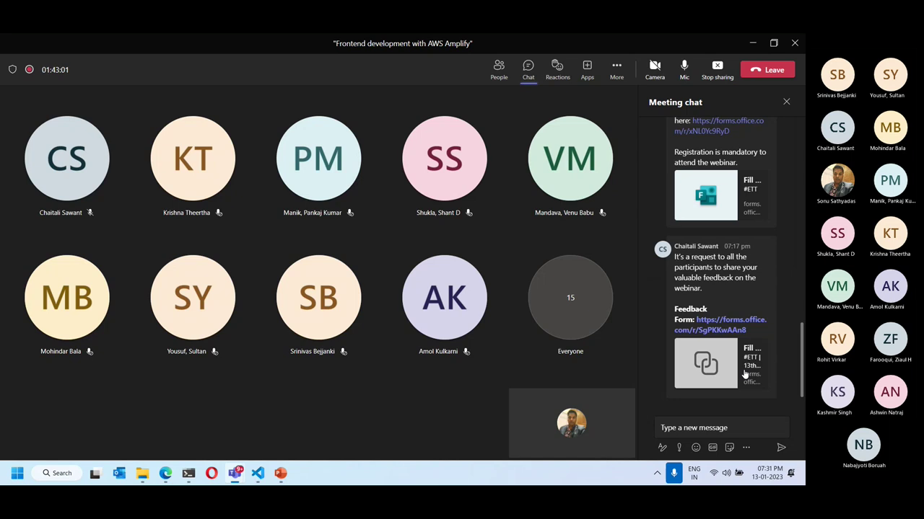
pyautogui.click(752, 43)
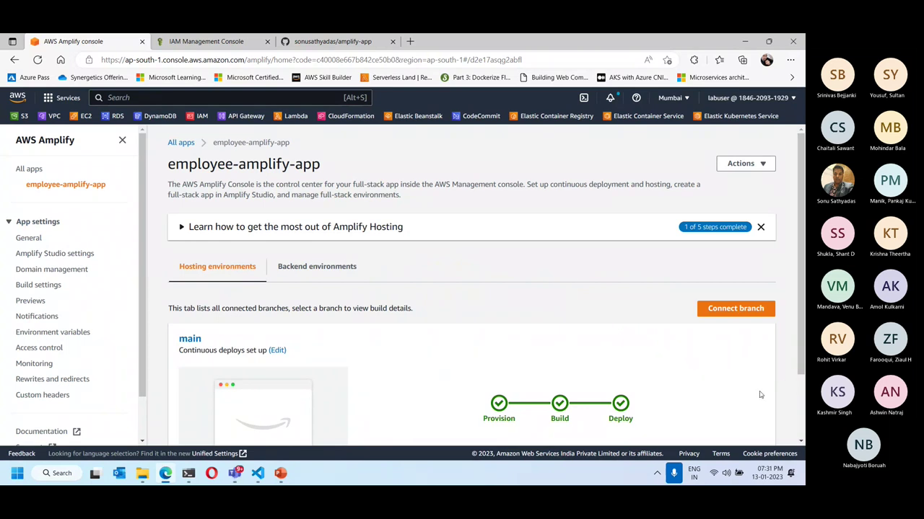
# Check the staging backend environment's Actions menu and launch Amplify Studio for staging
pyautogui.scroll(-1, 470, 243)
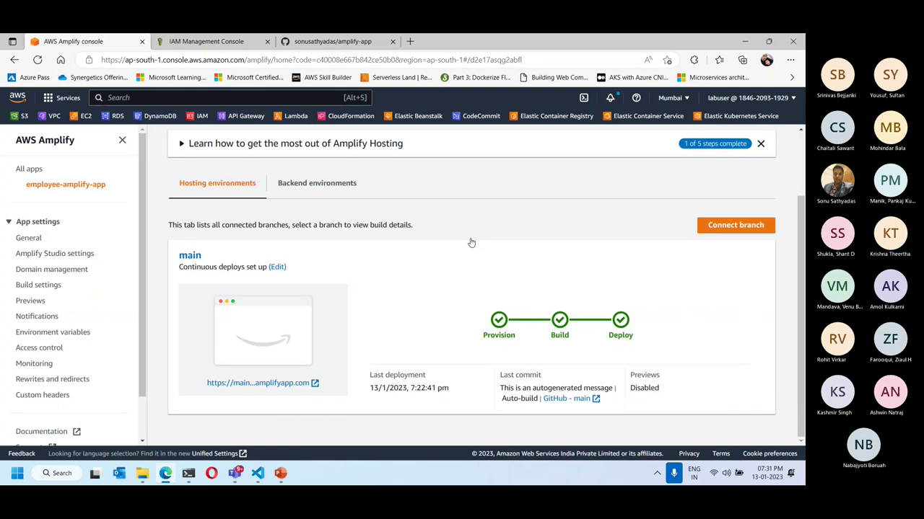
pyautogui.click(331, 185)
pyautogui.click(211, 186)
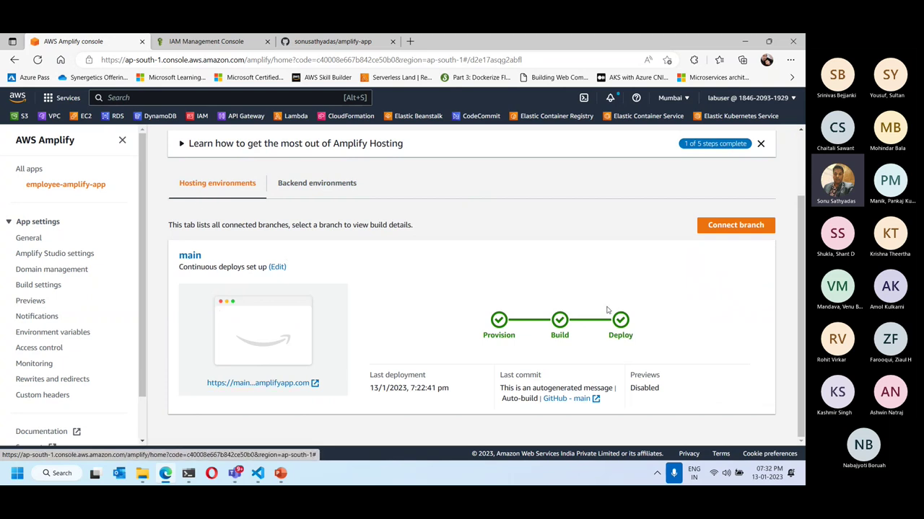
pyautogui.click(302, 184)
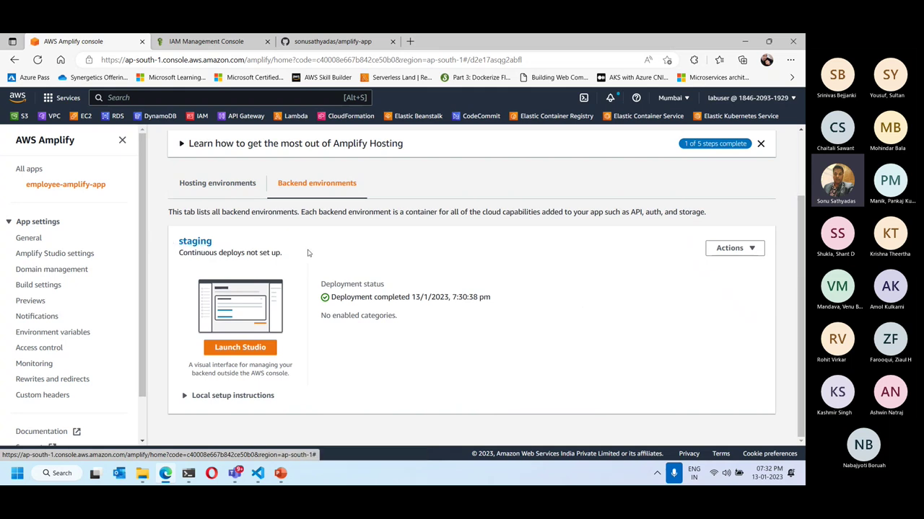
pyautogui.click(740, 249)
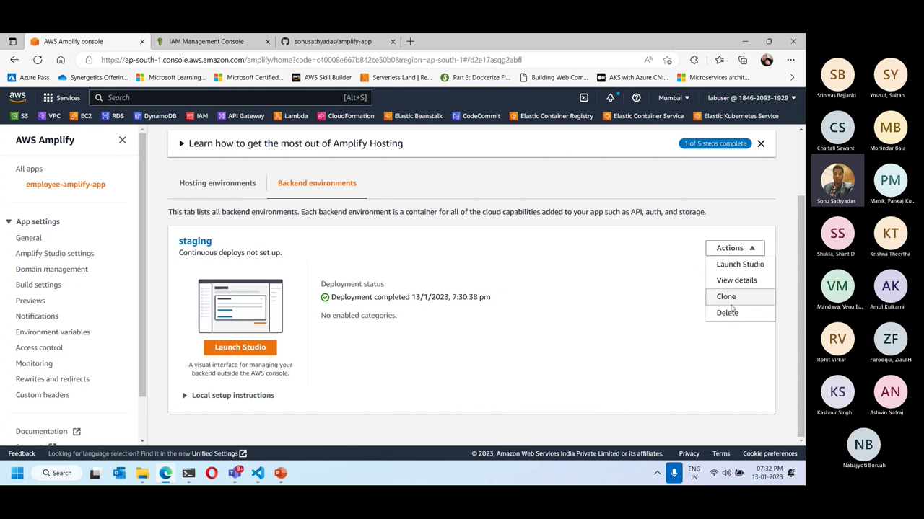
pyautogui.click(556, 263)
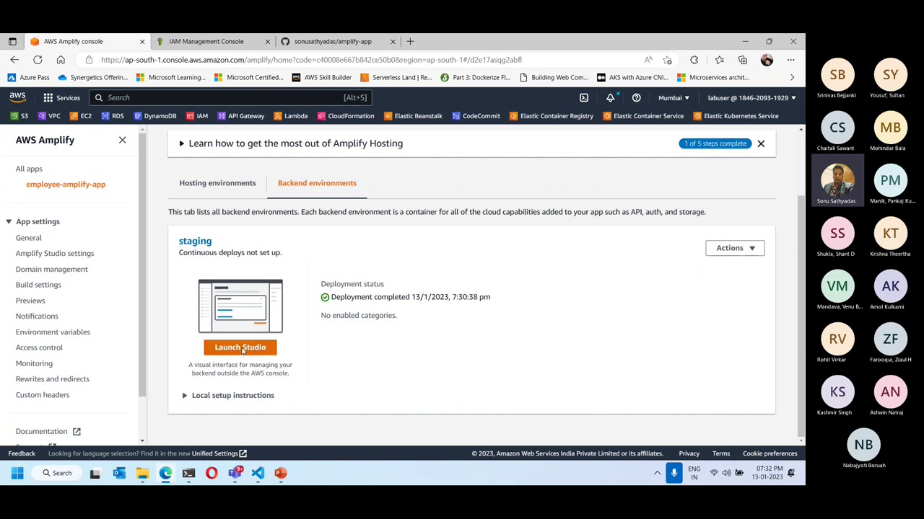
pyautogui.click(244, 350)
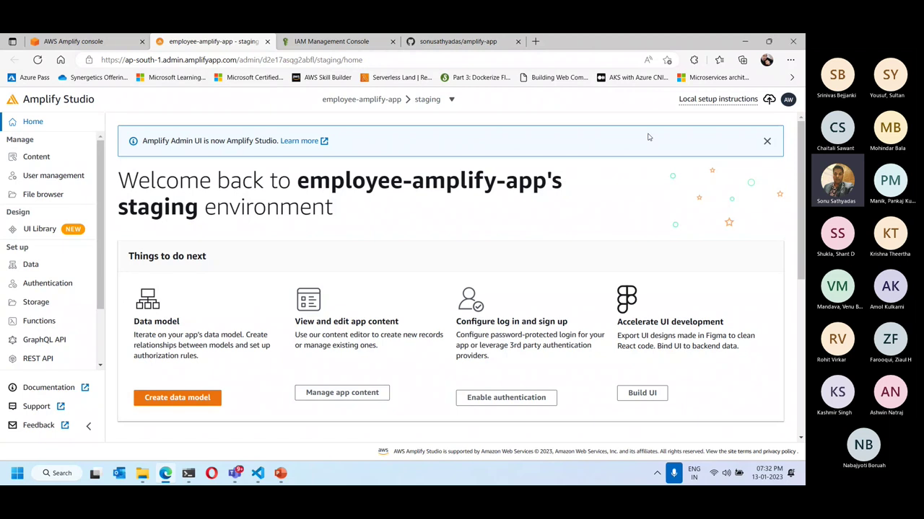
# Check the staging AppID in the Studio profile menu and dismiss the info banner
pyautogui.click(788, 99)
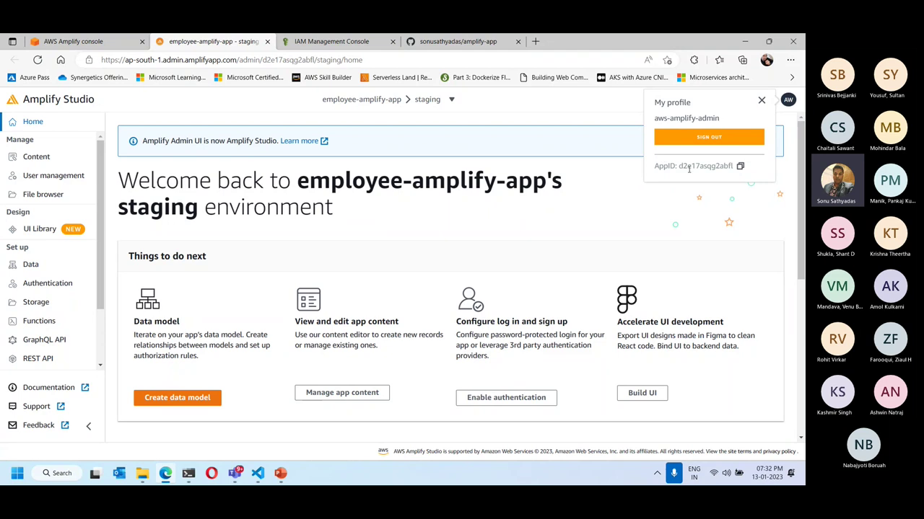
pyautogui.moveTo(679, 166); pyautogui.dragTo(735, 169)
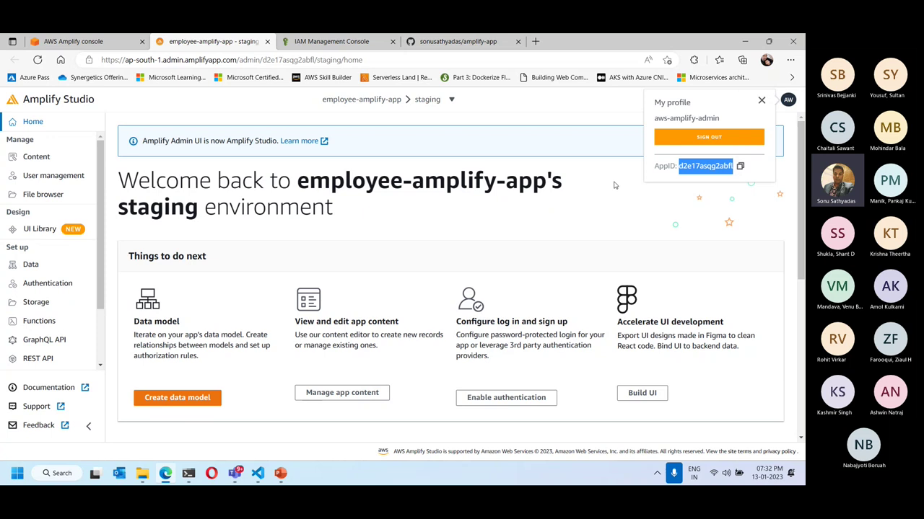
pyautogui.click(614, 185)
pyautogui.click(769, 142)
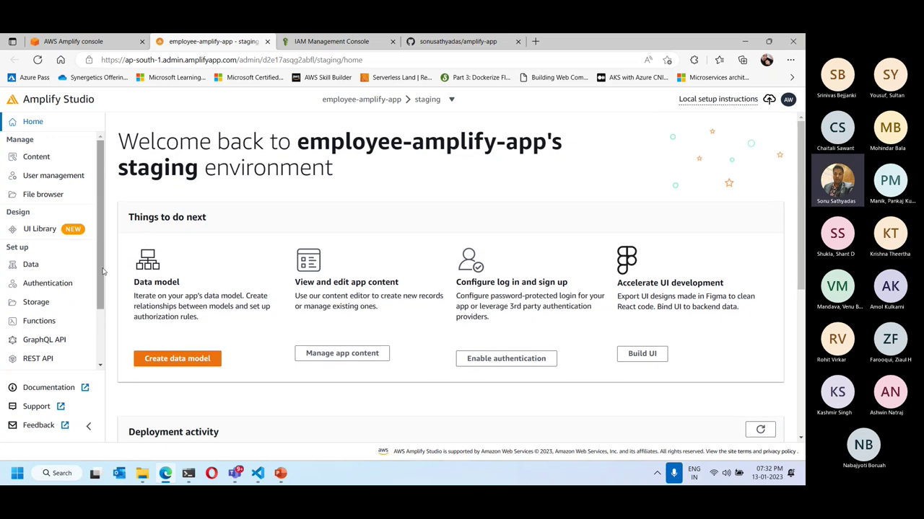
# Browse Studio's Data, Authentication, Storage, Functions and GraphQL API pages, then return to Amplify console
pyautogui.click(31, 265)
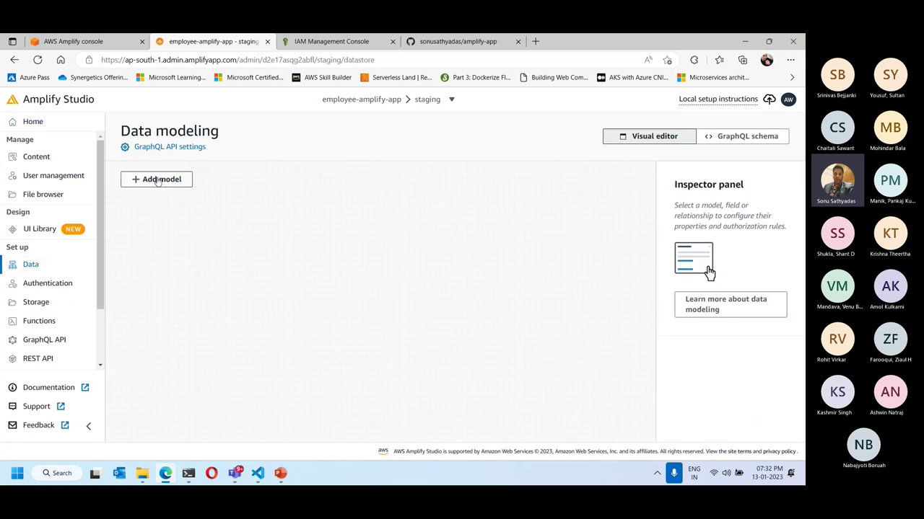
pyautogui.click(49, 284)
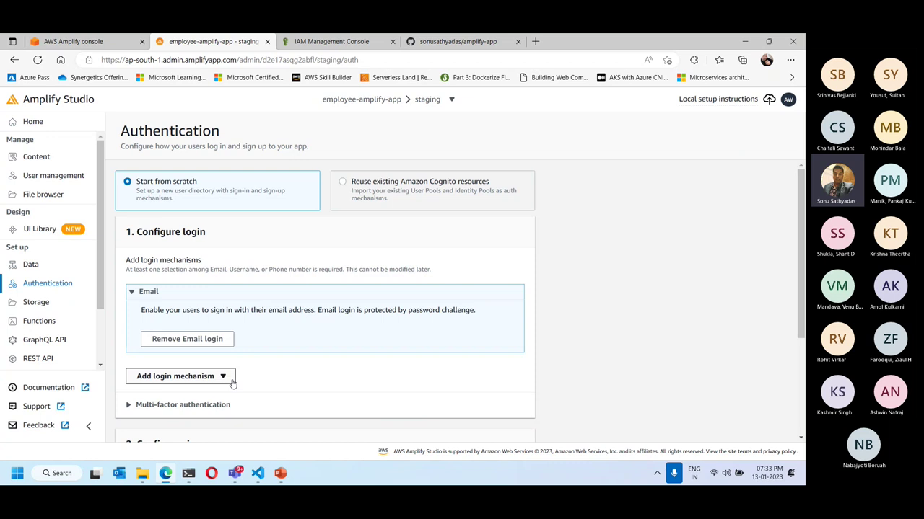
pyautogui.click(41, 307)
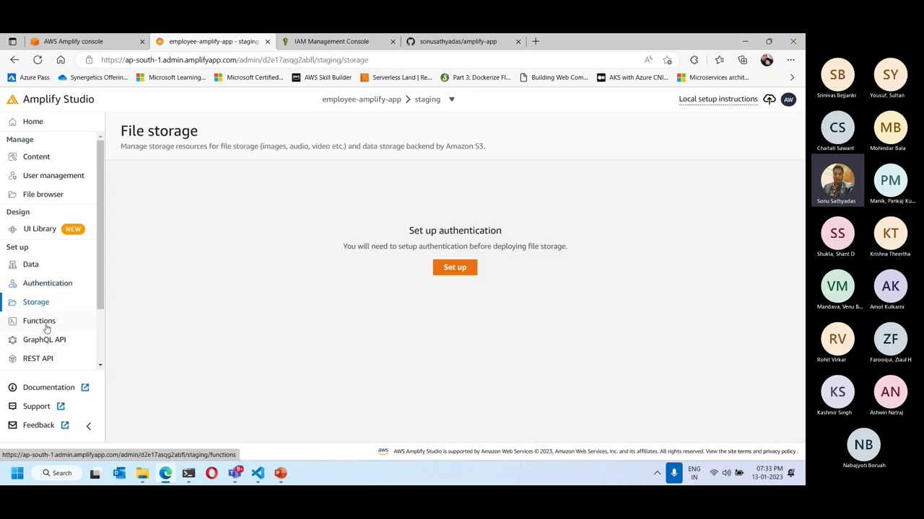
pyautogui.click(45, 324)
pyautogui.click(49, 342)
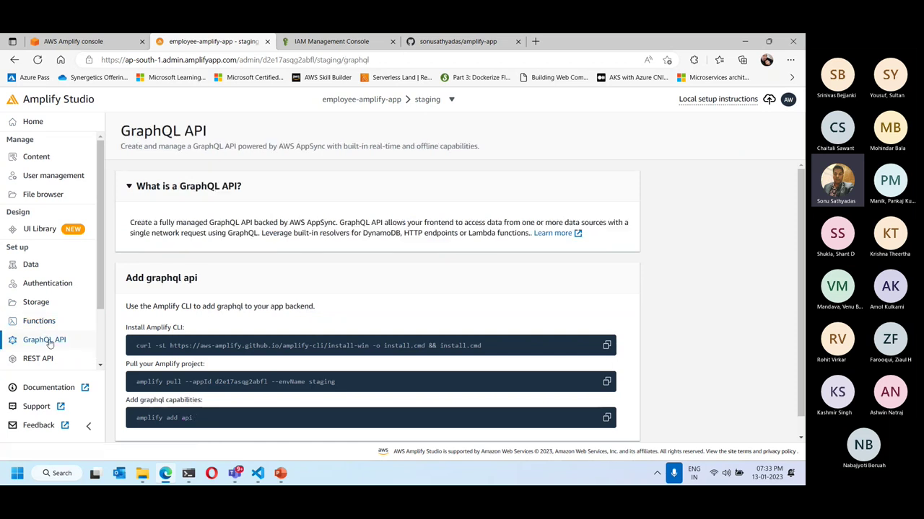
pyautogui.moveTo(99, 309); pyautogui.dragTo(102, 240)
pyautogui.click(85, 45)
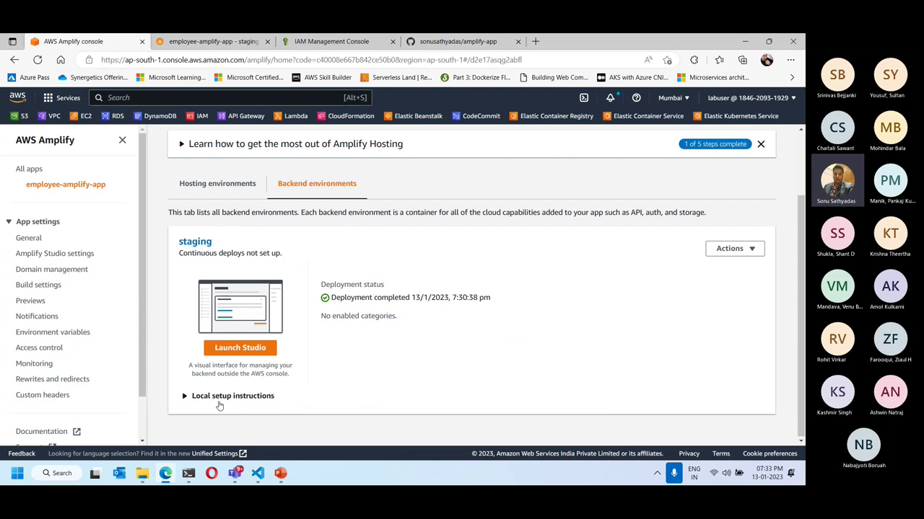
# Expand staging's Local setup instructions and copy its amplify pull command with the app ID
pyautogui.click(221, 402)
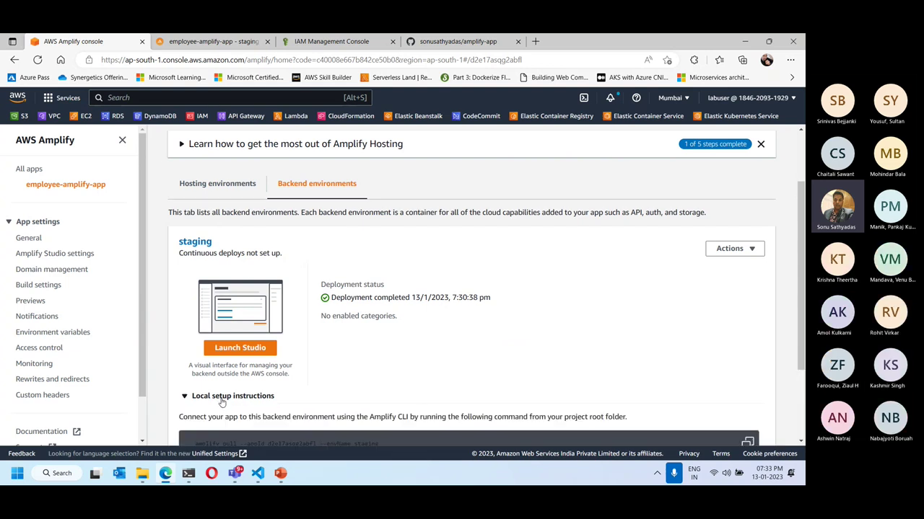
pyautogui.scroll(-3, 802, 259)
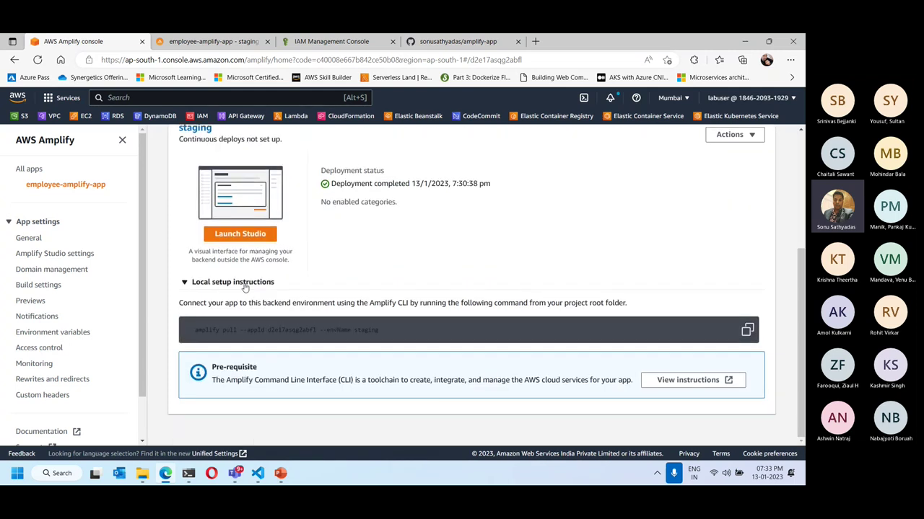
pyautogui.moveTo(193, 330); pyautogui.dragTo(316, 329)
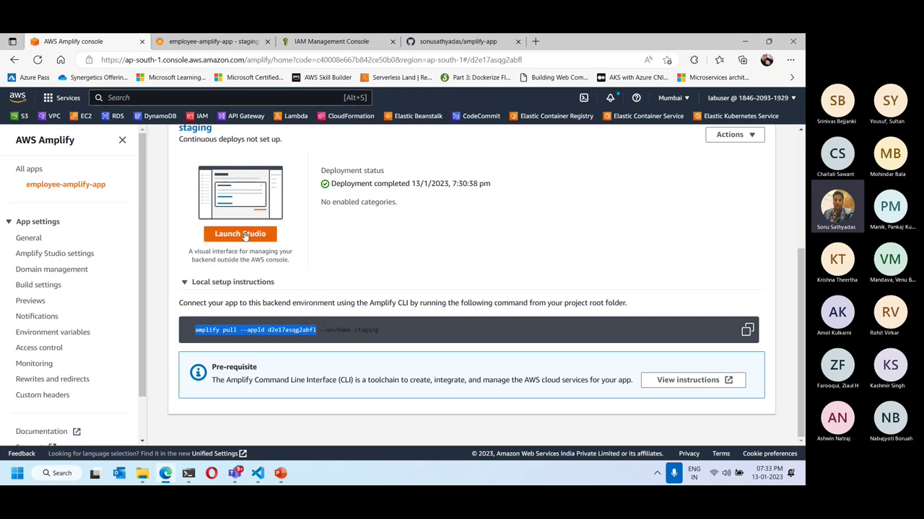
pyautogui.click(191, 332)
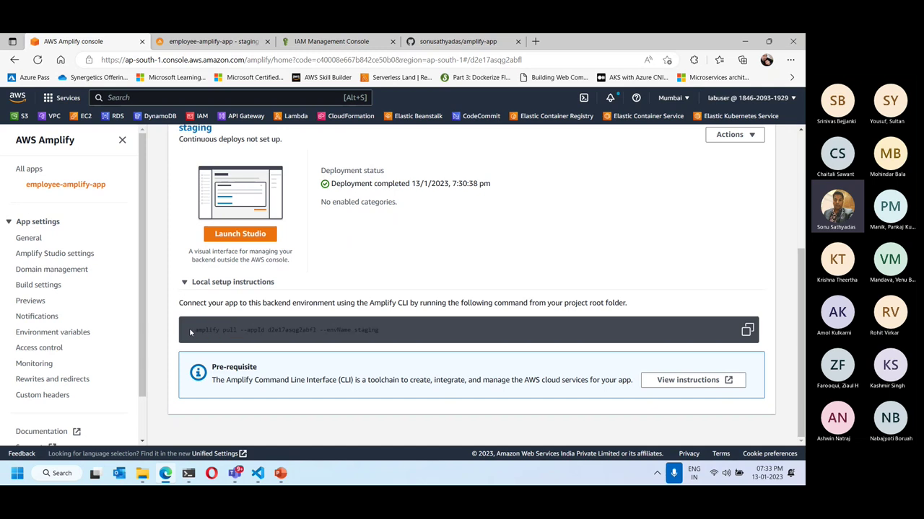
pyautogui.moveTo(191, 332); pyautogui.dragTo(379, 331)
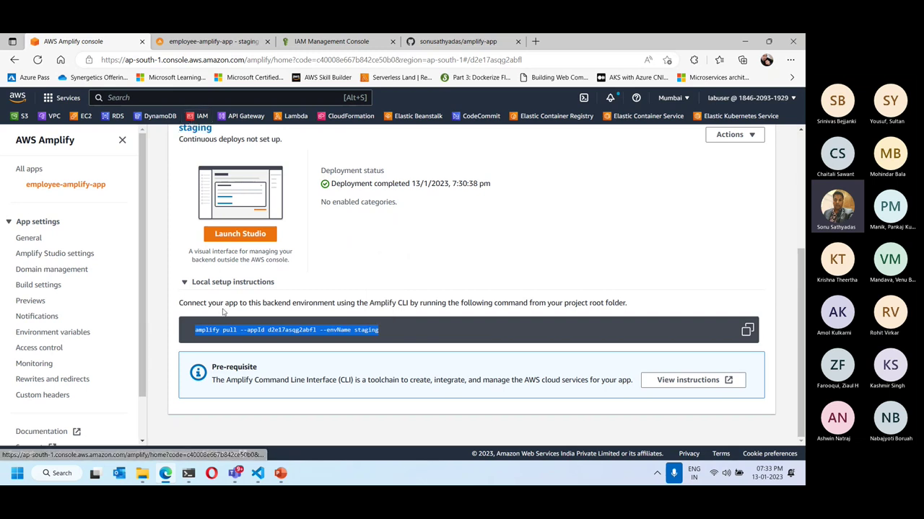
pyautogui.click(390, 333)
pyautogui.click(747, 330)
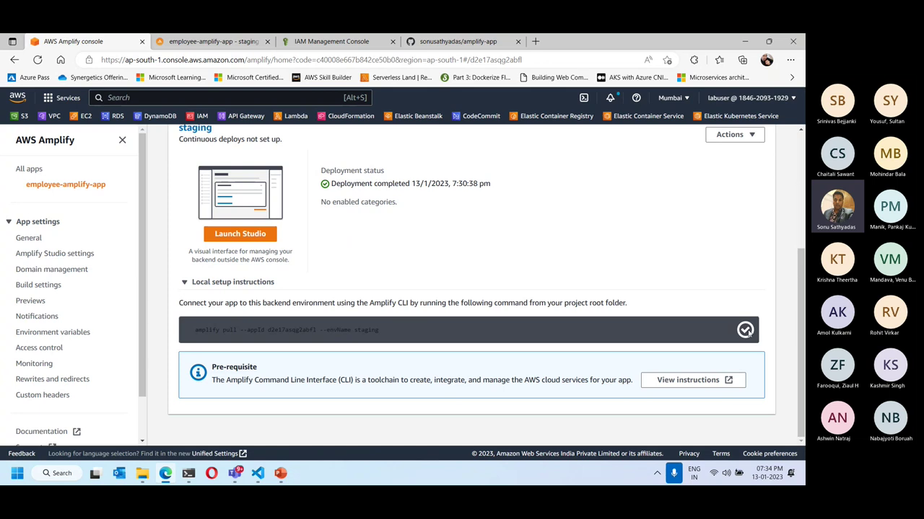
# Paste and run the copied amplify pull command for the staging environment in PowerShell
pyautogui.click(193, 478)
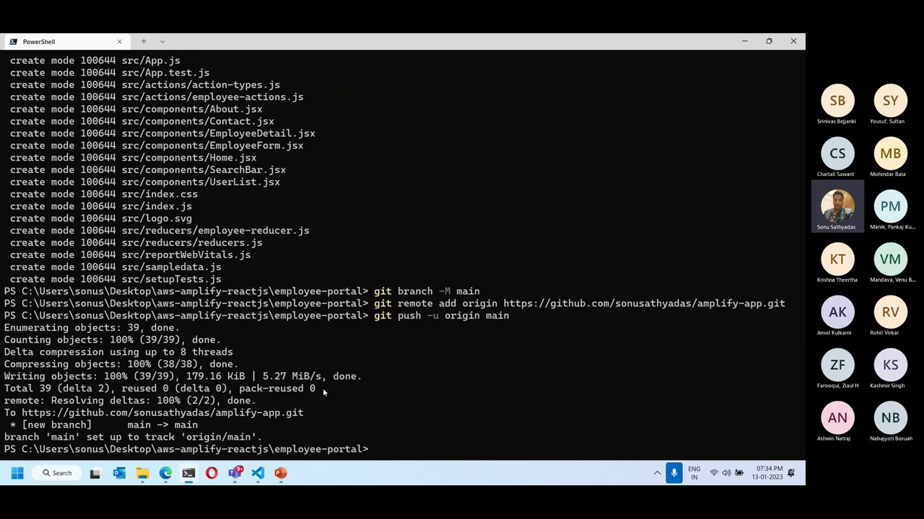
pyautogui.hotkey('ctrl', 'v')
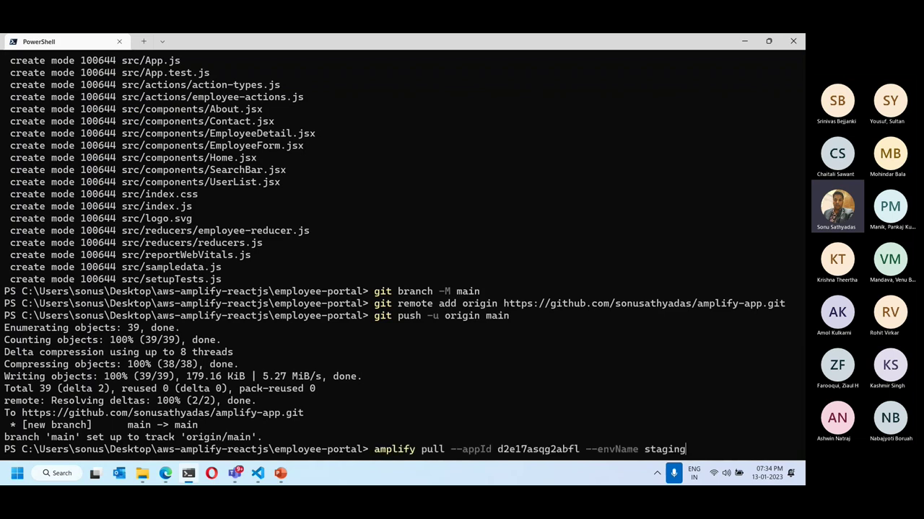
pyautogui.press('Return')
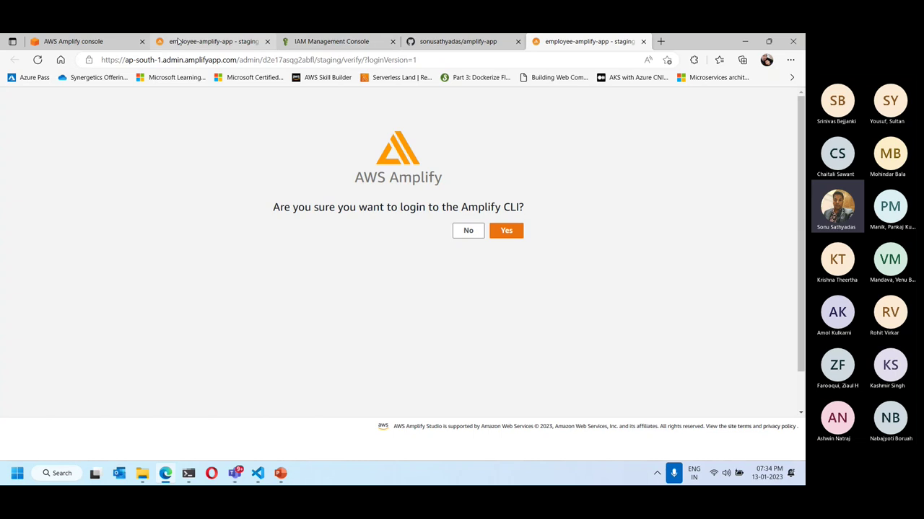
# Confirm the Amplify CLI login and highlight the 'Amplify CLI' and 'Amplify Studio' success wording
pyautogui.click(511, 237)
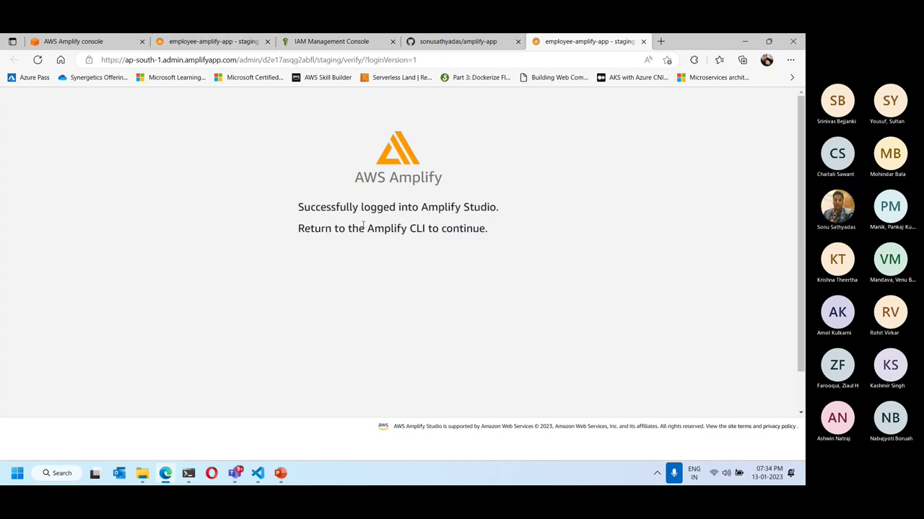
pyautogui.moveTo(373, 228); pyautogui.dragTo(425, 228)
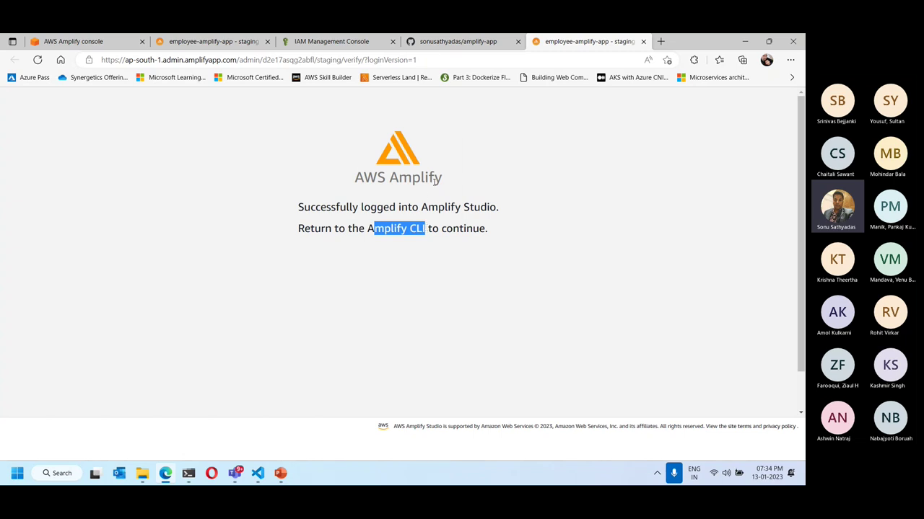
pyautogui.moveTo(421, 207); pyautogui.dragTo(508, 213)
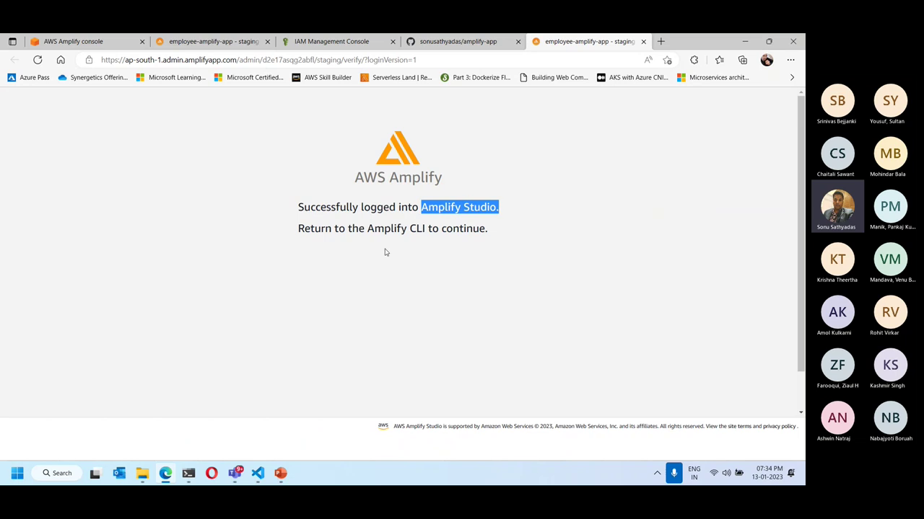
pyautogui.moveTo(418, 207); pyautogui.dragTo(498, 208)
# Close the login confirmation tab and return to the PowerShell amplify pull
pyautogui.click(643, 41)
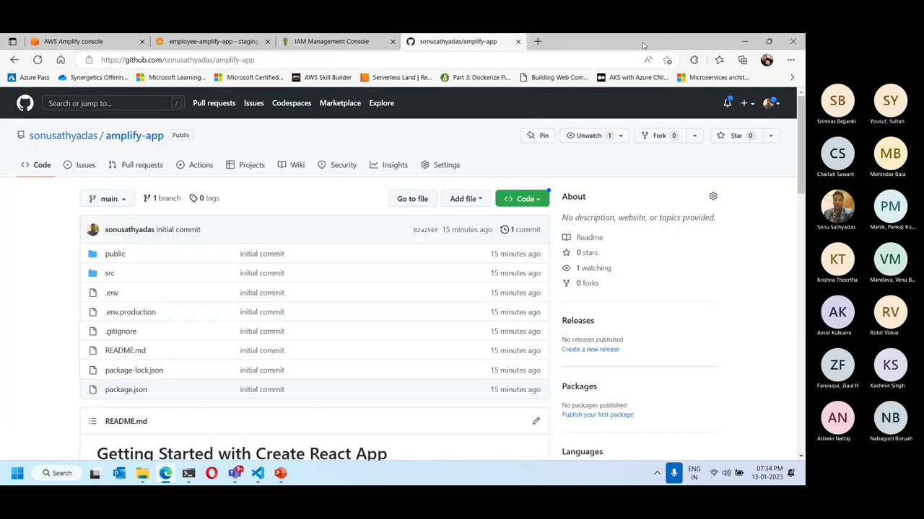
pyautogui.click(188, 473)
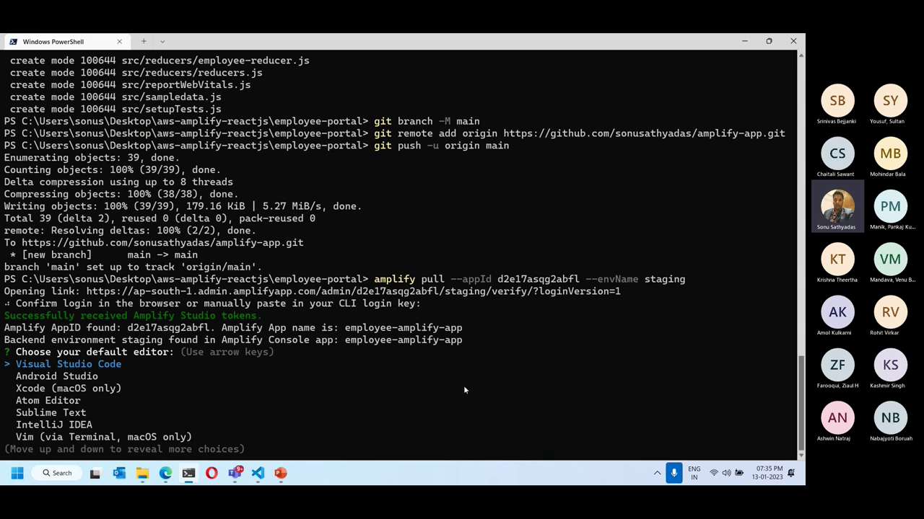
# Choose Visual Studio Code as the editor, javascript as the app type and react as the framework
pyautogui.press('Return')
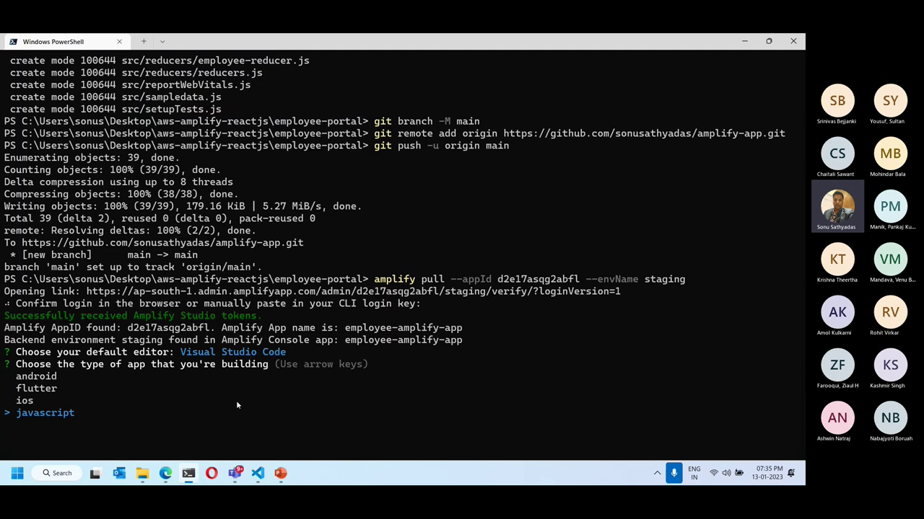
pyautogui.press('Down')
pyautogui.press('Down')
pyautogui.press('Down')
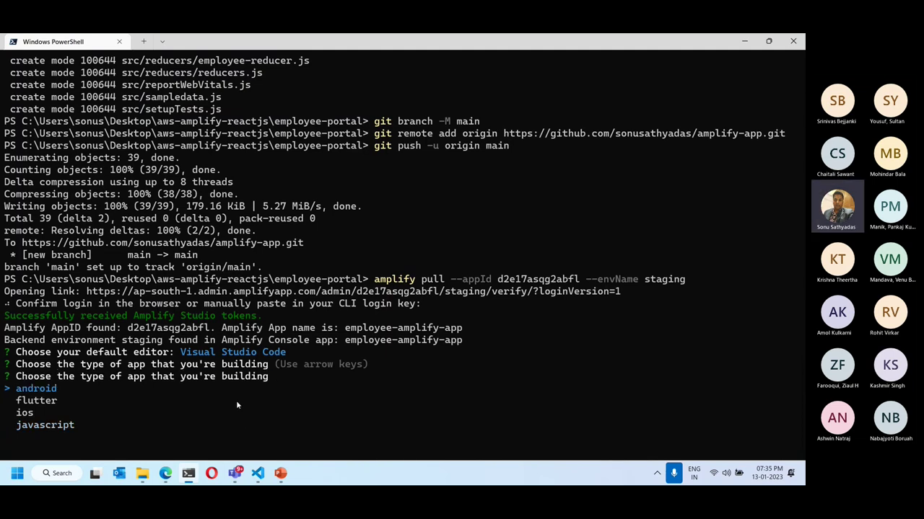
pyautogui.press('Up')
pyautogui.press('Down')
pyautogui.press('Up')
pyautogui.press('Up')
pyautogui.press('Down')
pyautogui.press('Down')
pyautogui.press('Down')
pyautogui.press('Return')
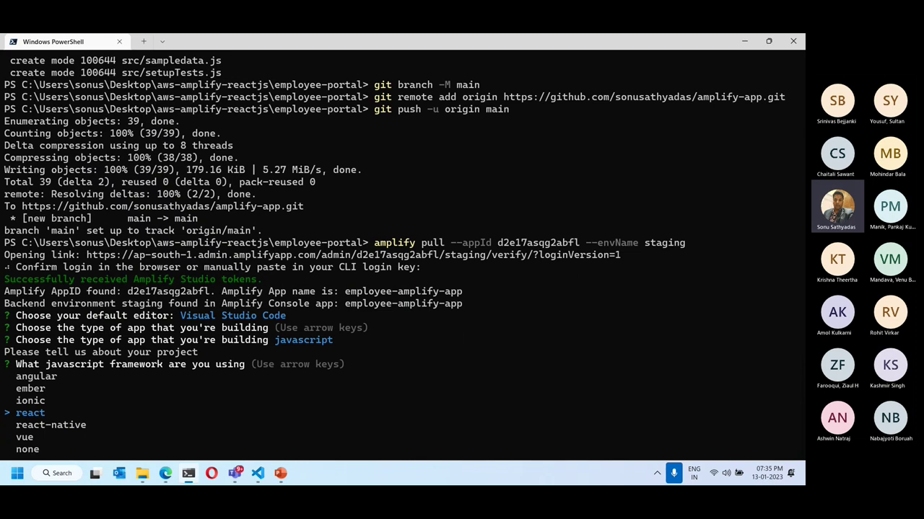
pyautogui.press('Up')
pyautogui.press('Up')
pyautogui.press('Up')
pyautogui.press('Down')
pyautogui.press('Down')
pyautogui.press('Down')
pyautogui.press('Return')
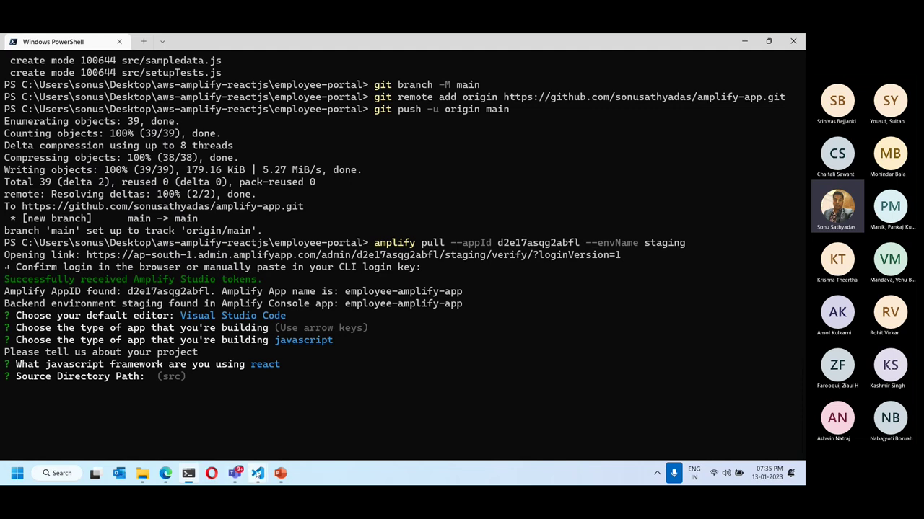
# Check the project's src folder in the code editor before answering the directory prompt
pyautogui.moveTo(258, 474)
pyautogui.click(343, 388)
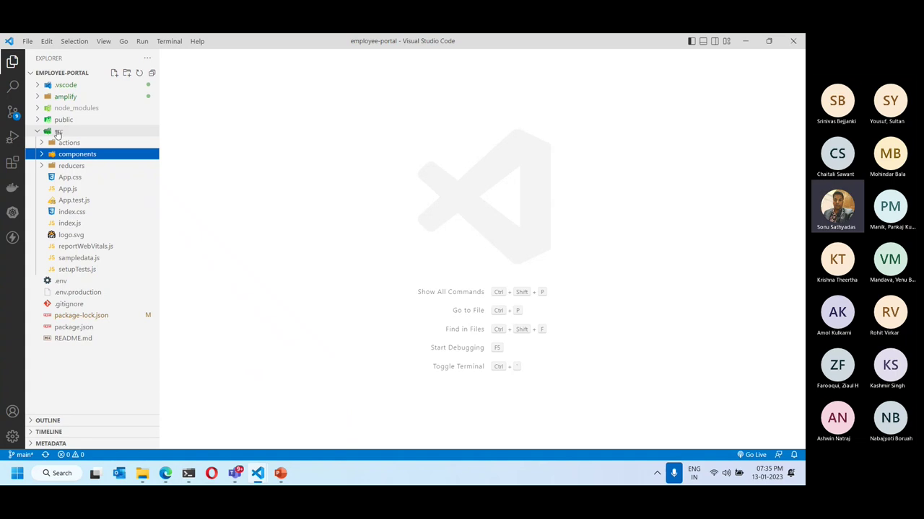
pyautogui.click(78, 133)
pyautogui.click(63, 132)
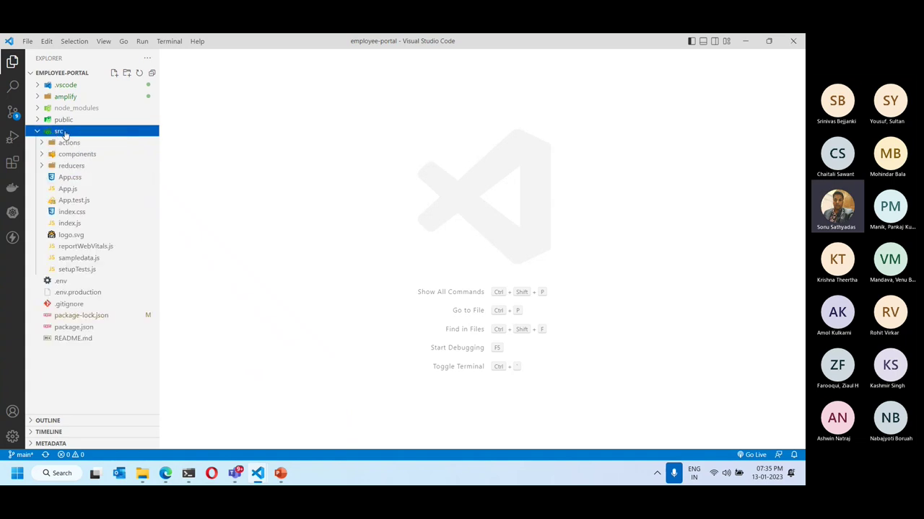
pyautogui.click(189, 474)
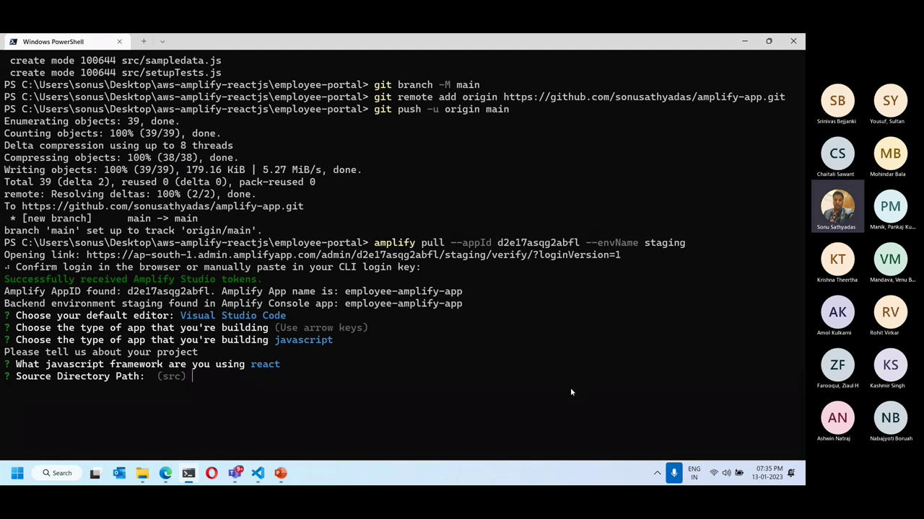
# Accept src, build and the default build and start commands, and answer yes to modifying the backend
pyautogui.press('Return')
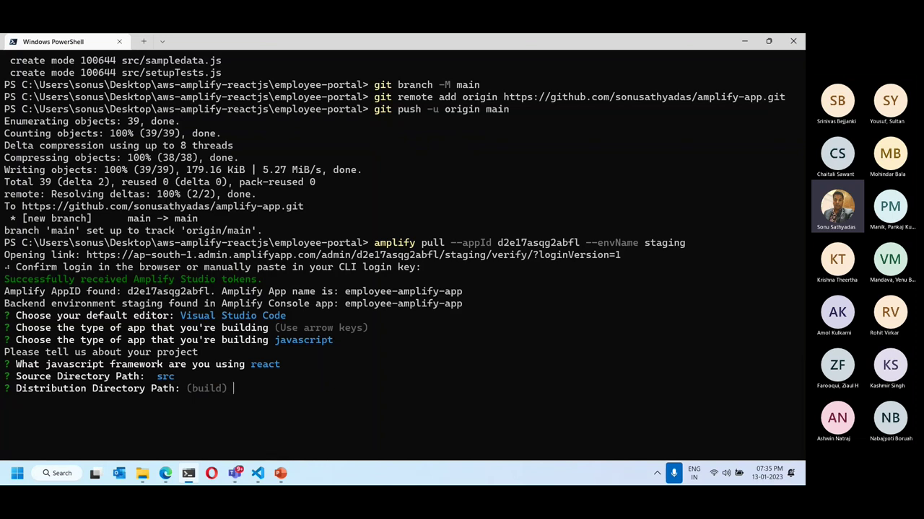
pyautogui.press('Return')
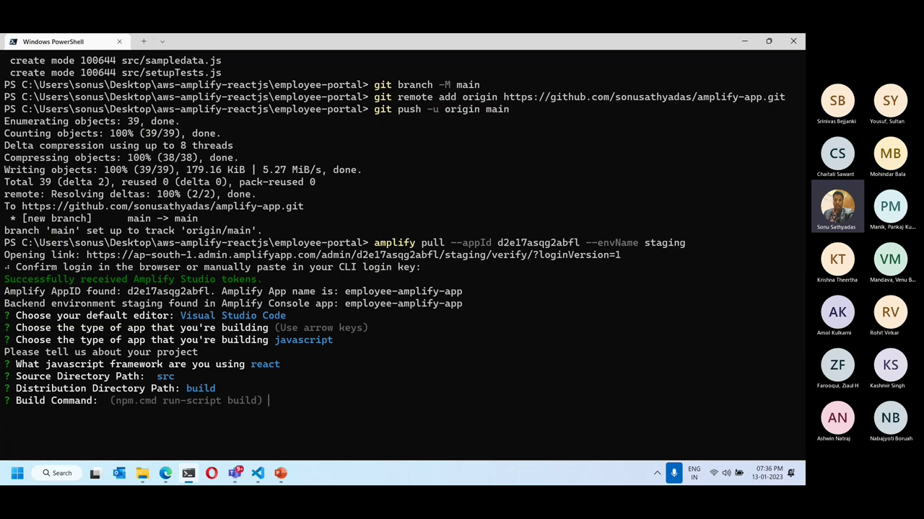
pyautogui.press('Return')
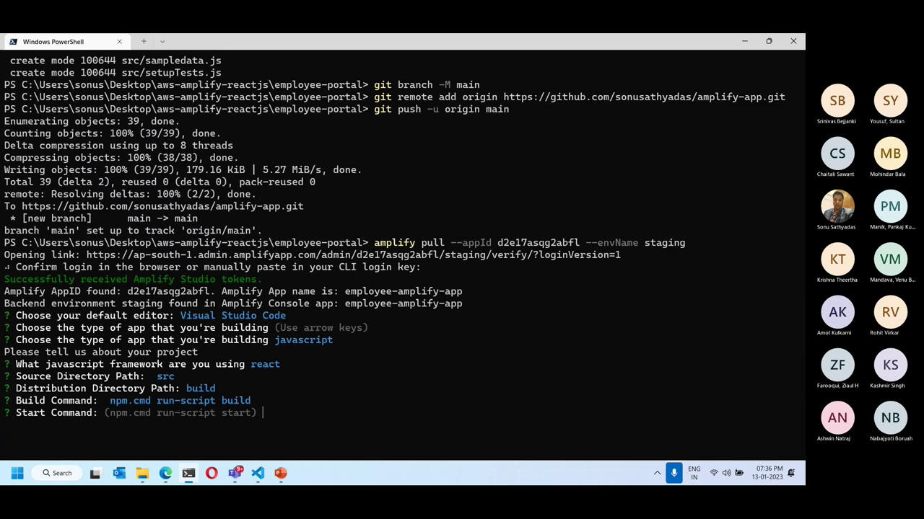
pyautogui.press('Return')
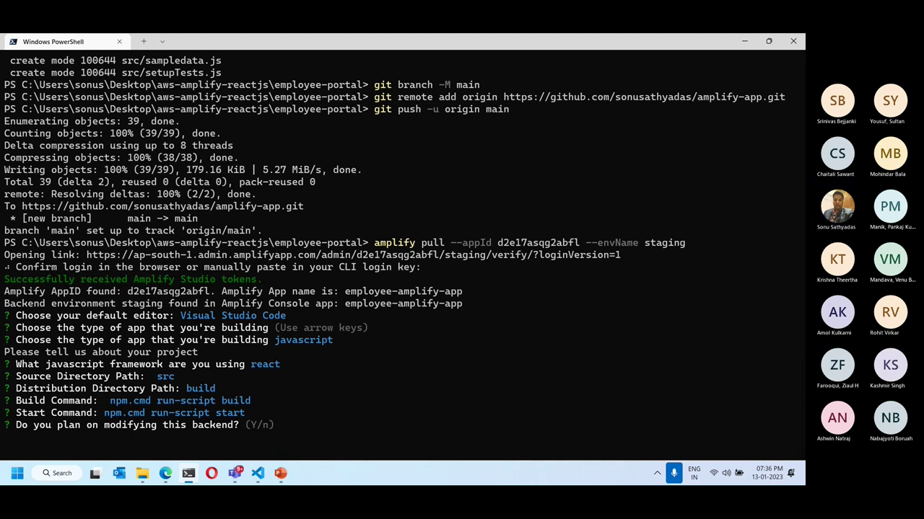
pyautogui.press('Return')
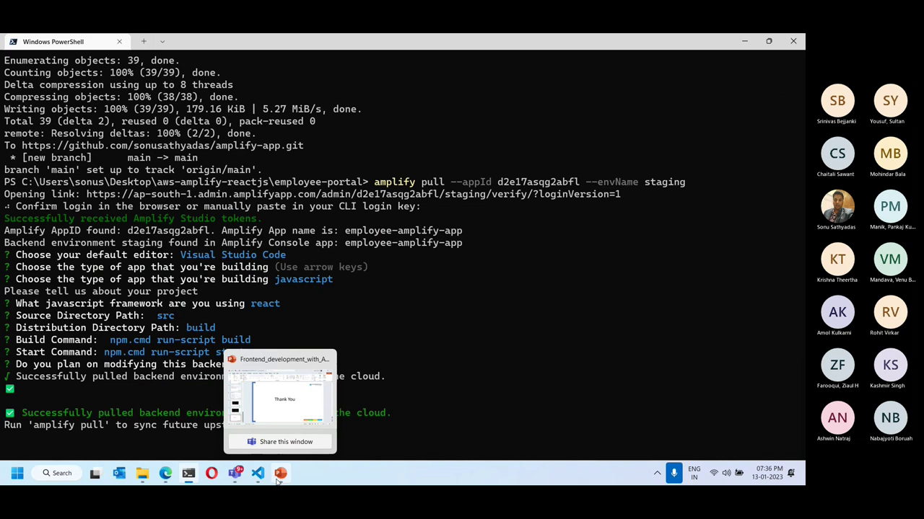
# Scroll the Readme-Basics guide and select its expected amplify pull answers
pyautogui.moveTo(258, 474)
pyautogui.click(227, 406)
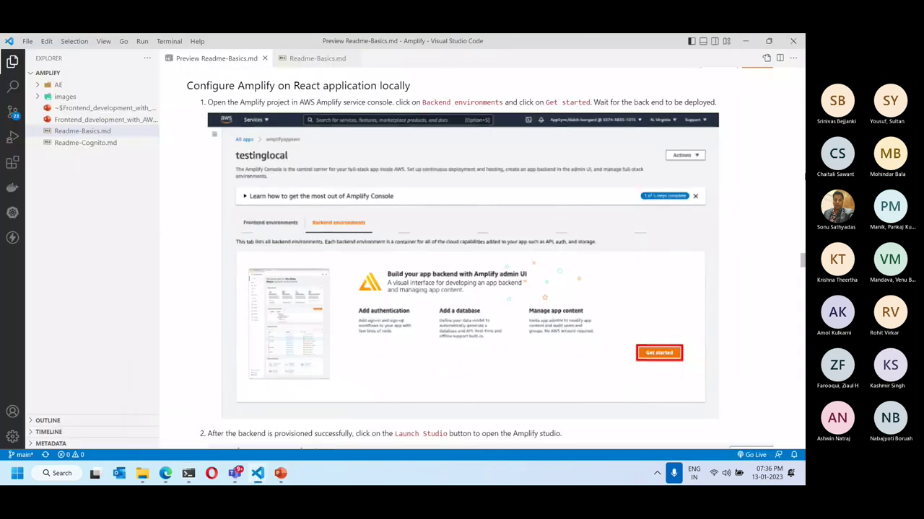
pyautogui.scroll(-5, 480, 260)
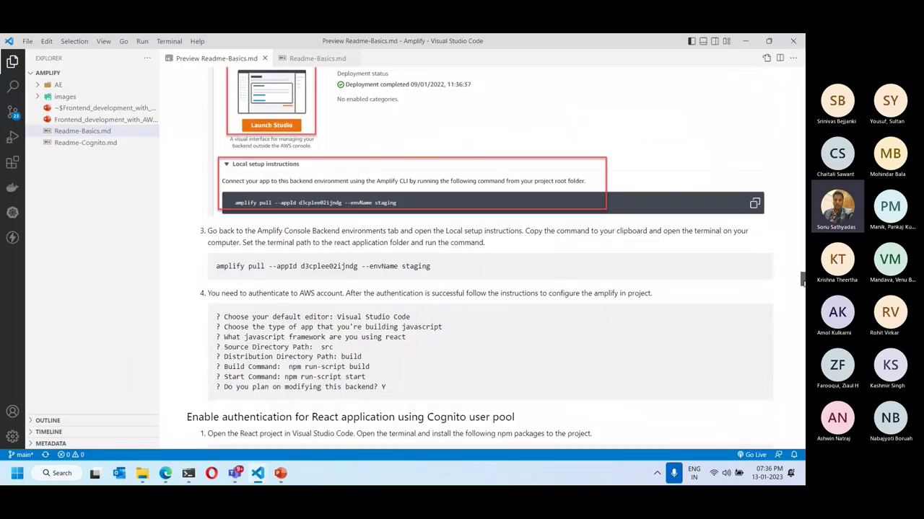
pyautogui.scroll(-2, 430, 222)
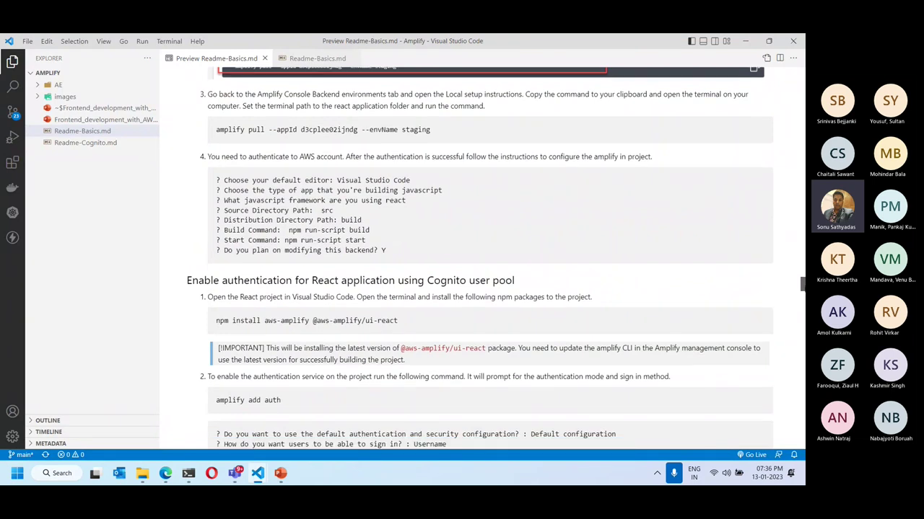
pyautogui.moveTo(430, 222); pyautogui.dragTo(215, 144)
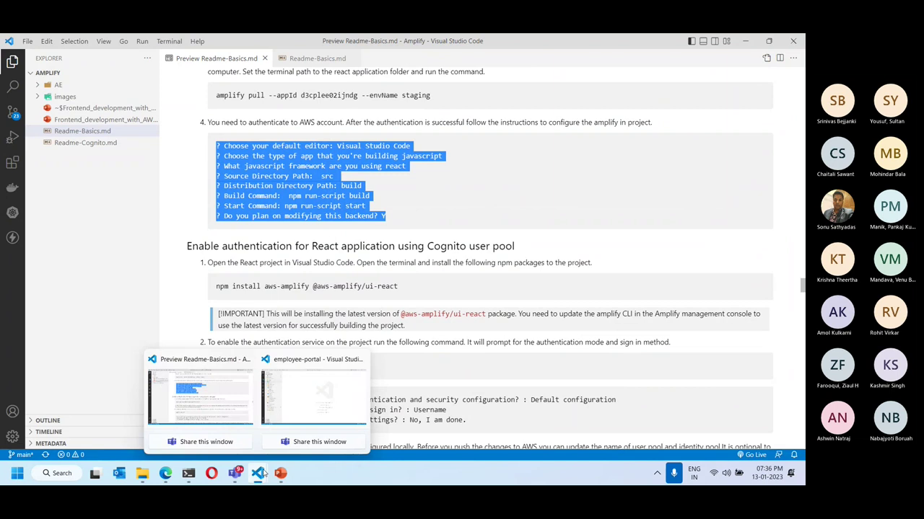
# Open the employee-portal project and expand the new amplify and backend folders in Explorer
pyautogui.click(188, 473)
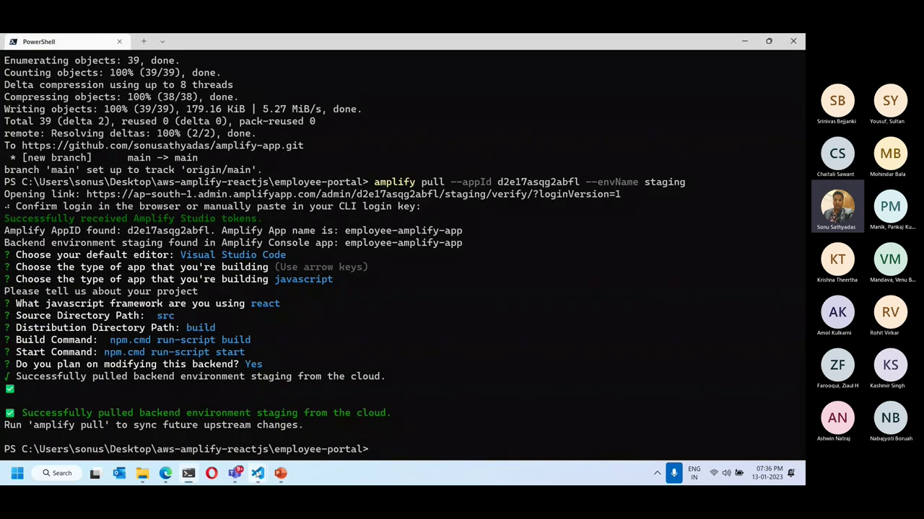
pyautogui.moveTo(258, 473)
pyautogui.click(302, 397)
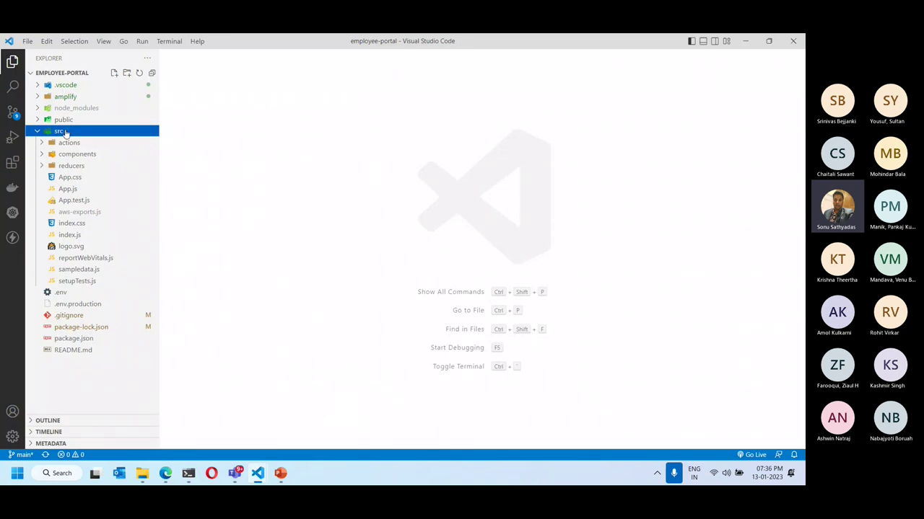
pyautogui.click(70, 97)
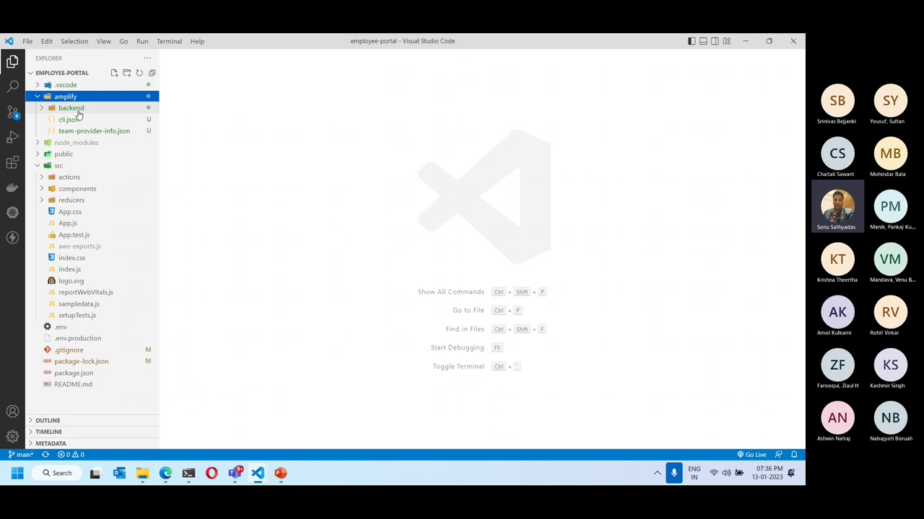
pyautogui.click(76, 109)
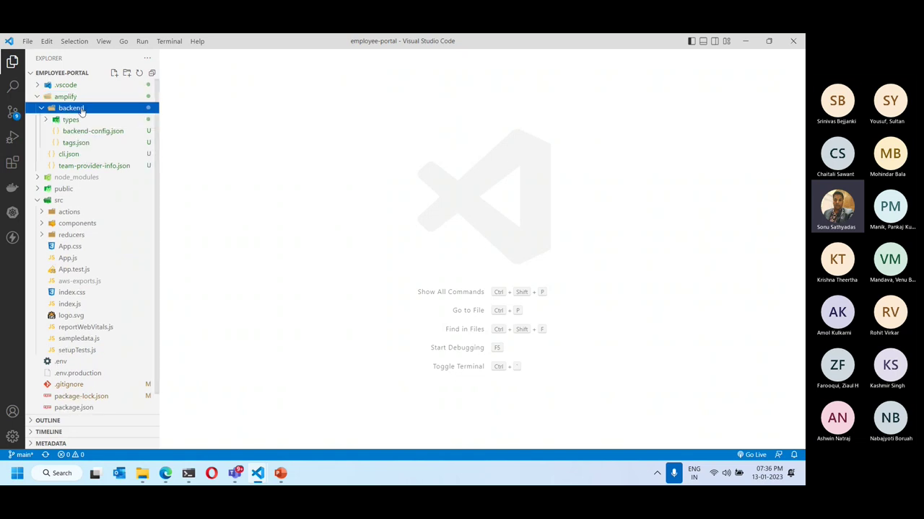
pyautogui.click(38, 97)
pyautogui.click(39, 132)
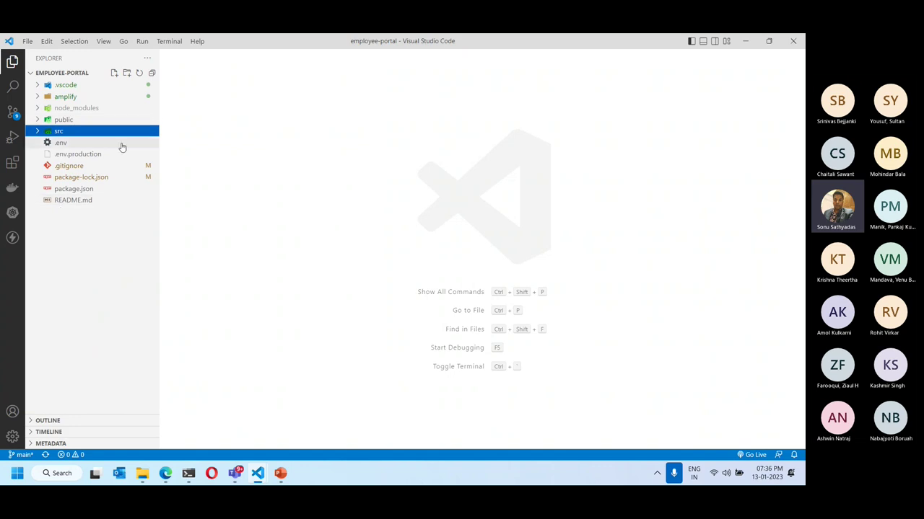
pyautogui.click(65, 96)
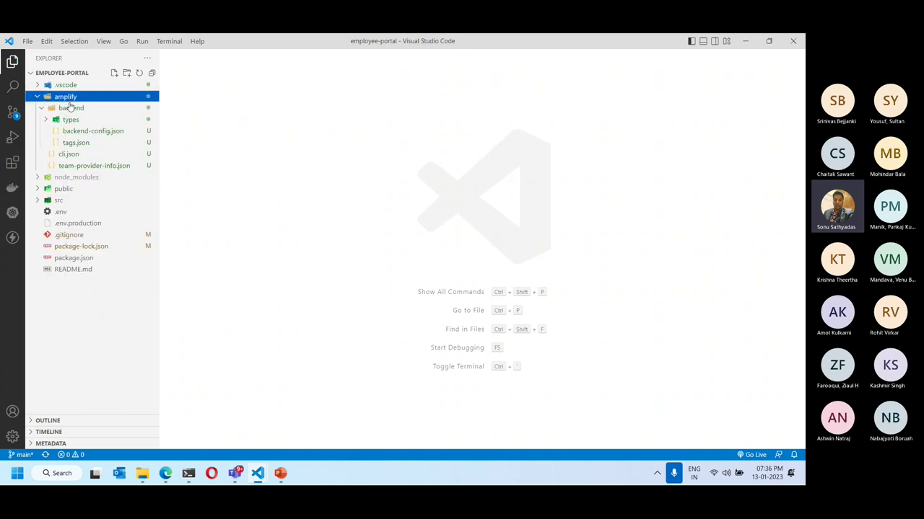
pyautogui.click(72, 109)
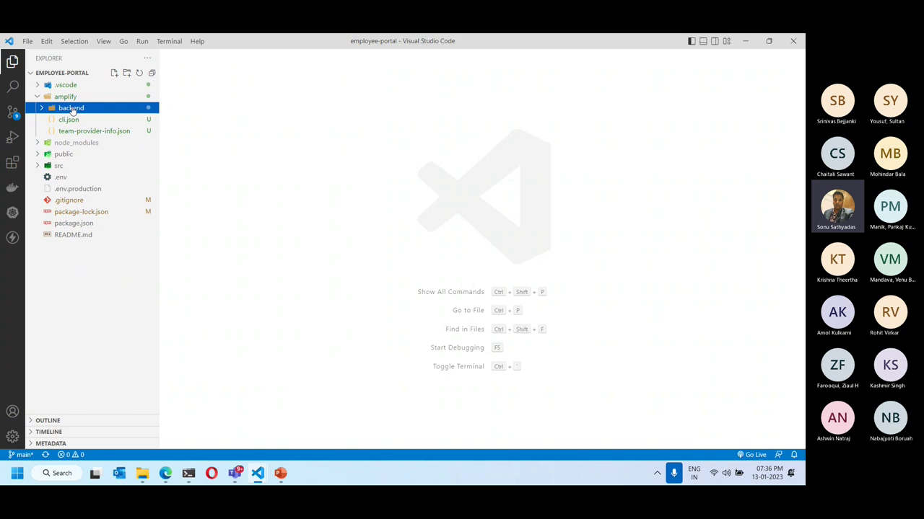
pyautogui.click(72, 109)
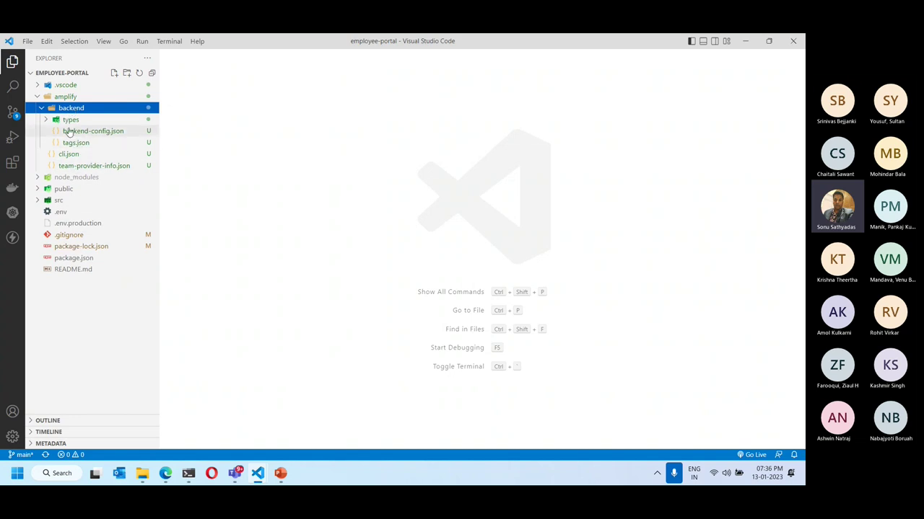
pyautogui.click(42, 109)
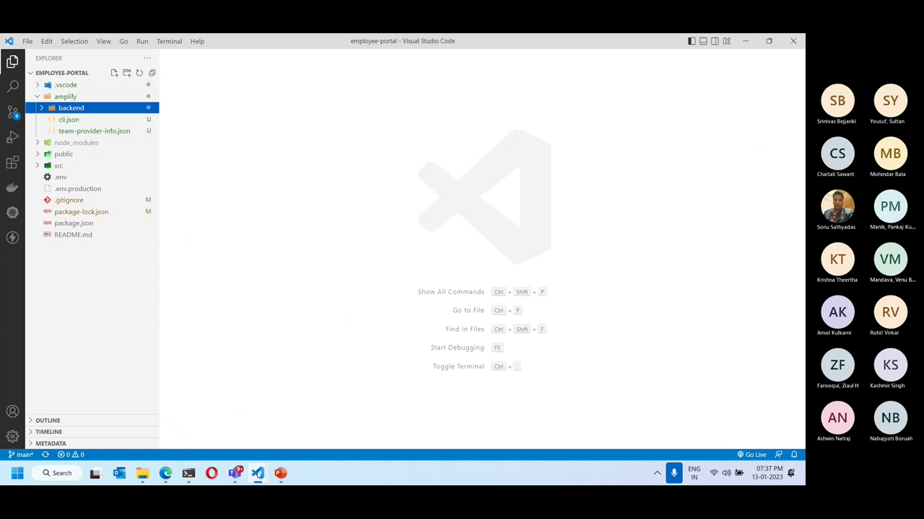
pyautogui.click(753, 41)
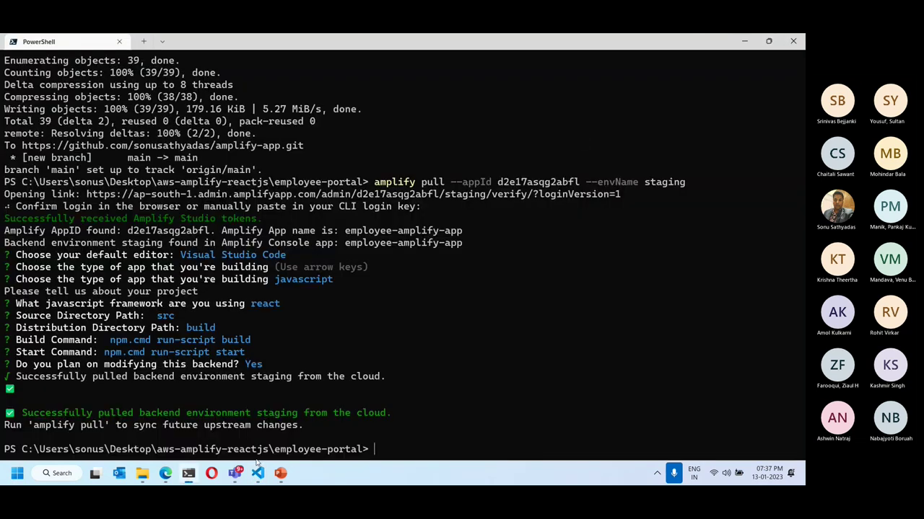
pyautogui.moveTo(258, 482)
pyautogui.click(216, 397)
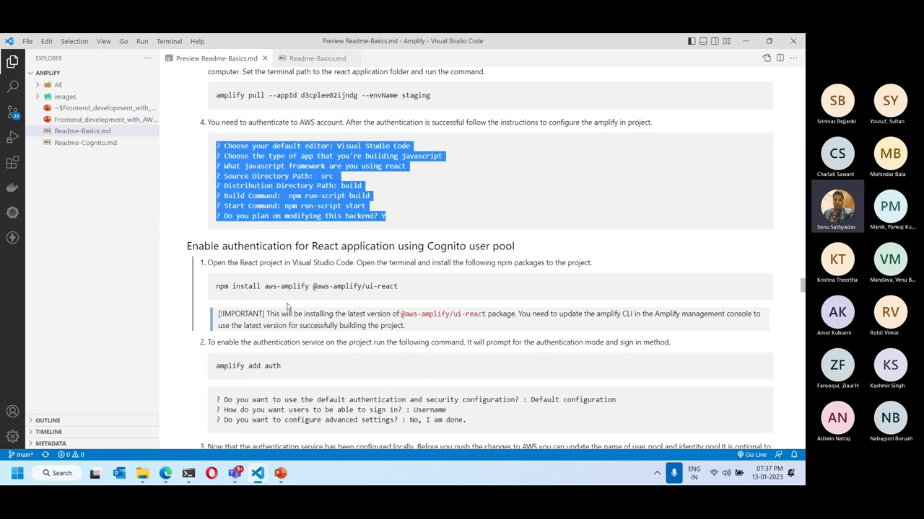
pyautogui.moveTo(415, 288); pyautogui.dragTo(215, 286)
pyautogui.hotkey('ctrl', 'c')
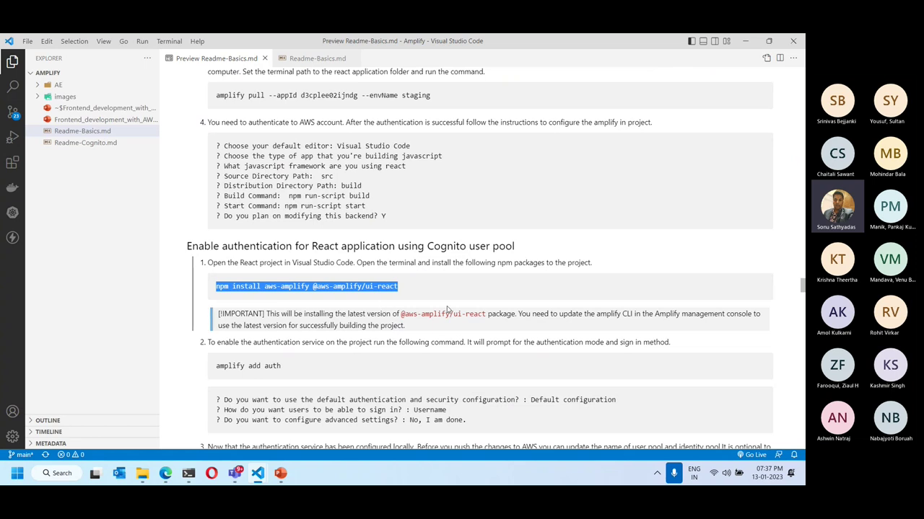
pyautogui.click(188, 473)
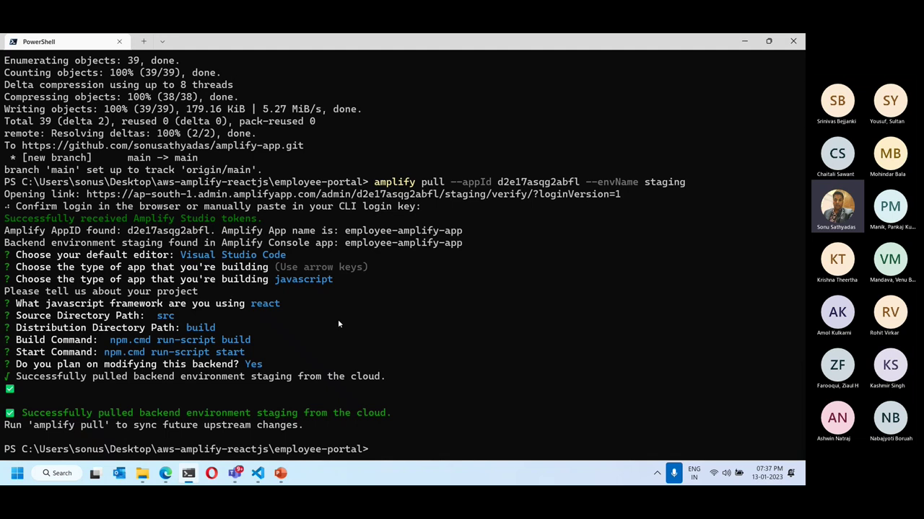
pyautogui.hotkey('ctrl', 'v')
pyautogui.press('Return')
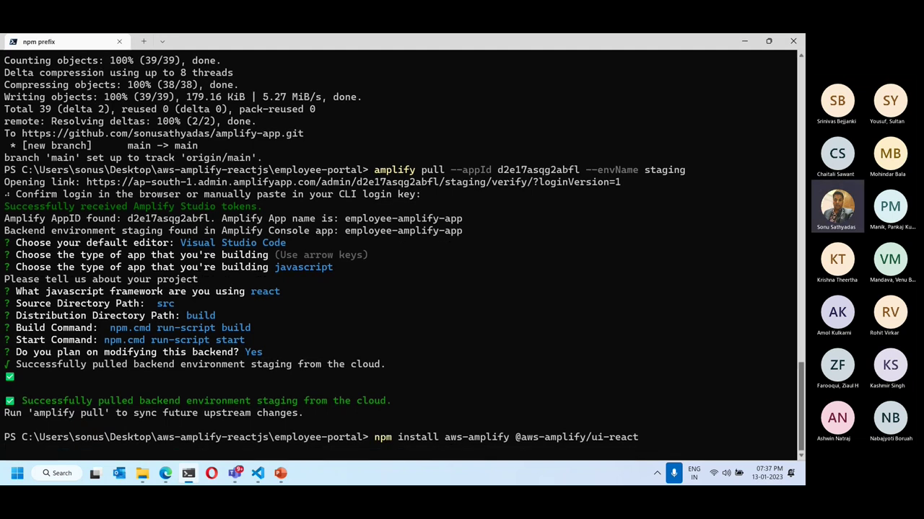
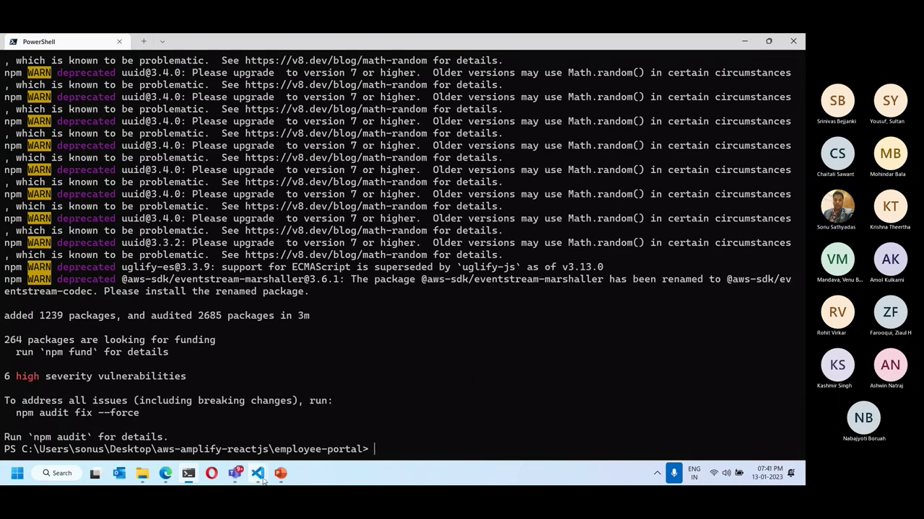
# Copy 'amplify add auth' from the readme's Cognito section, then minimize VS Code
pyautogui.moveTo(263, 481)
pyautogui.moveTo(272, 396)
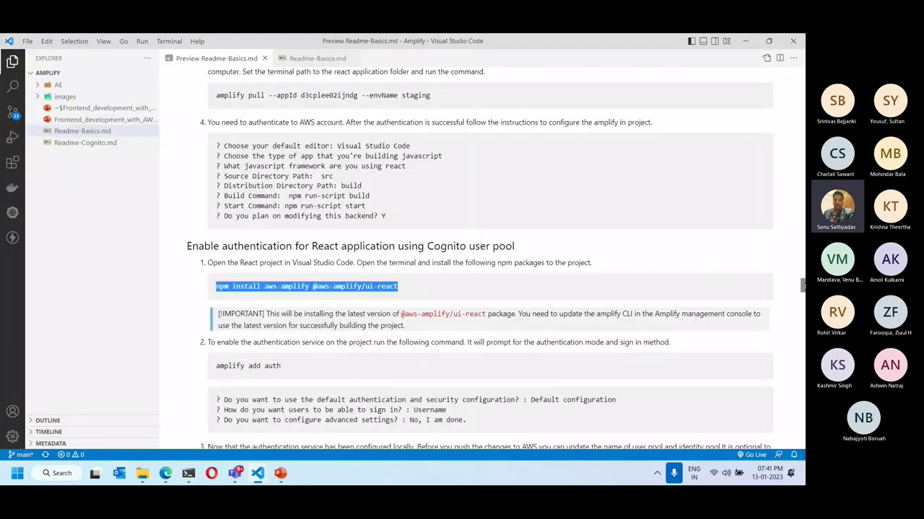
pyautogui.scroll(-3, 493, 266)
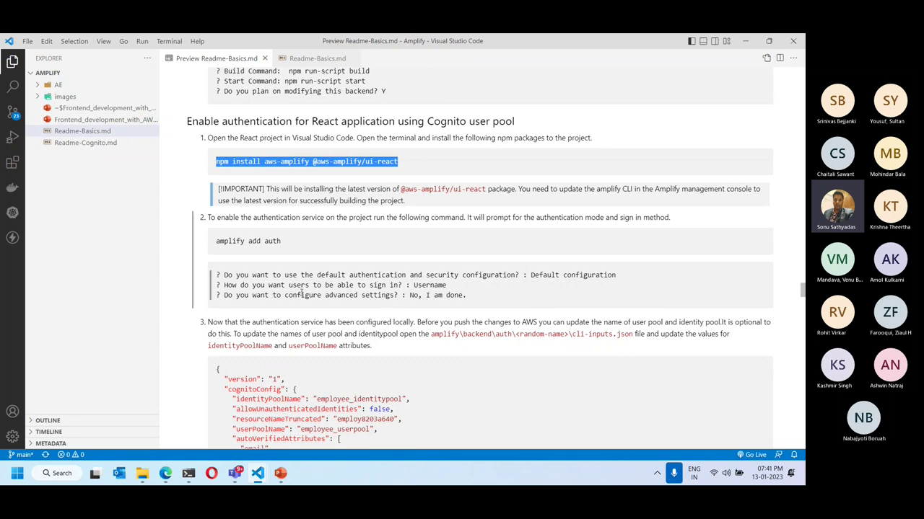
pyautogui.moveTo(281, 241); pyautogui.dragTo(216, 241)
pyautogui.hotkey('ctrl', 'c')
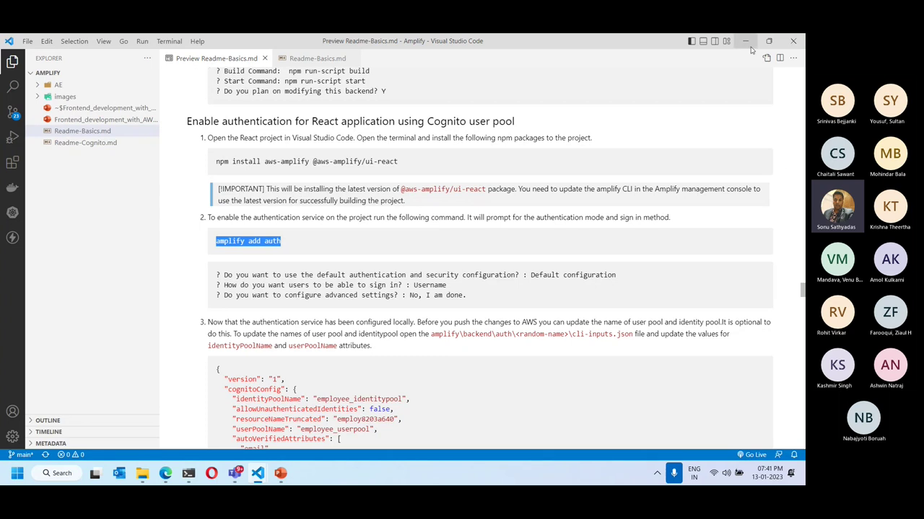
pyautogui.click(246, 245)
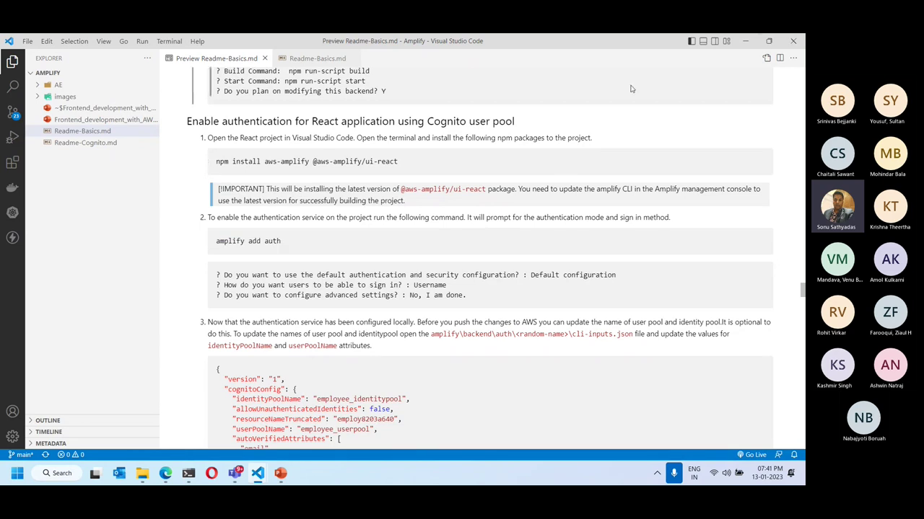
pyautogui.click(744, 44)
# Run 'amplify add auth' with Default configuration, Username sign-in, and no advanced settings
pyautogui.rightClick(304, 297)
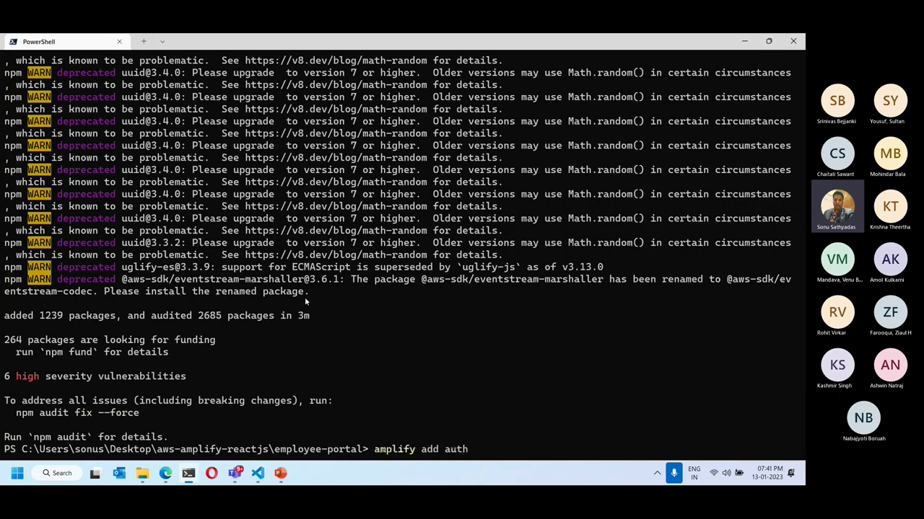
pyautogui.press('Return')
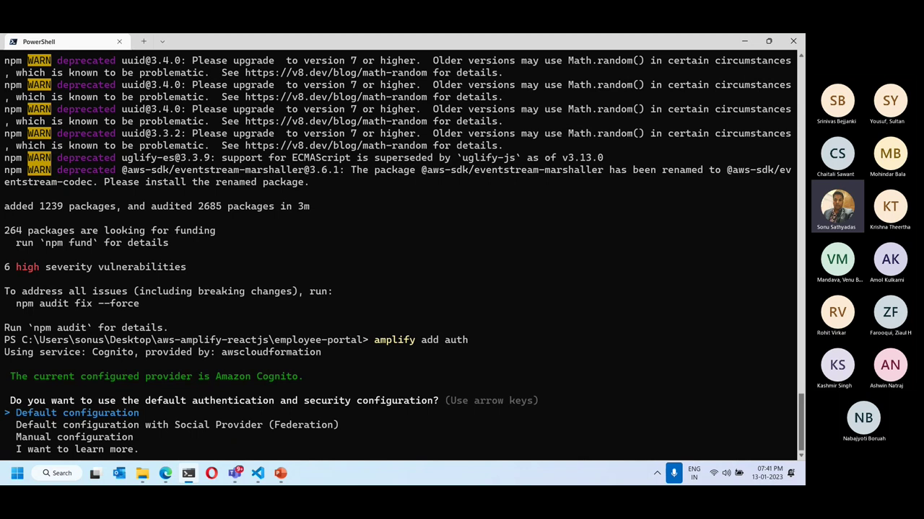
pyautogui.press('Down')
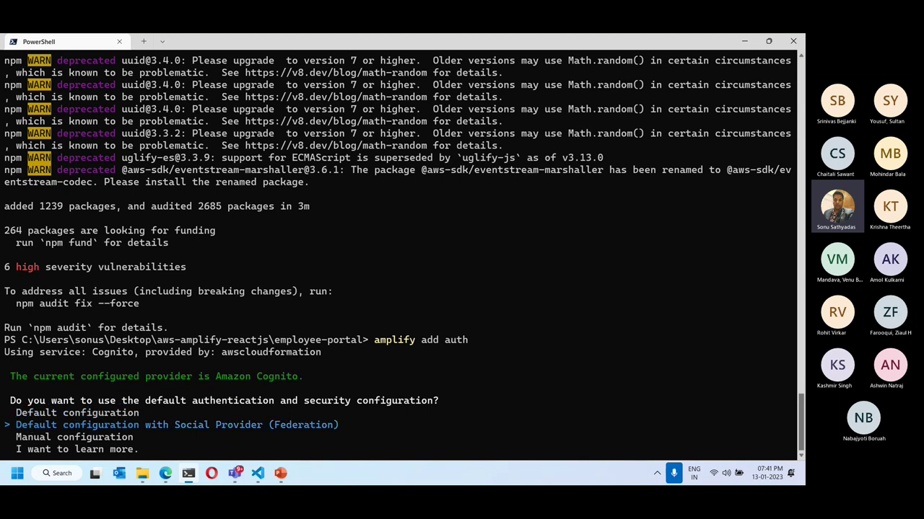
pyautogui.press('Up')
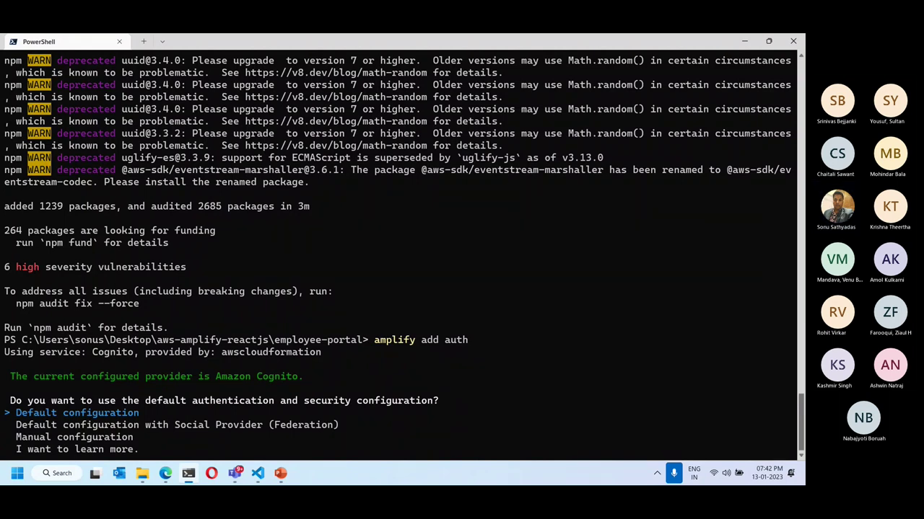
pyautogui.press('Return')
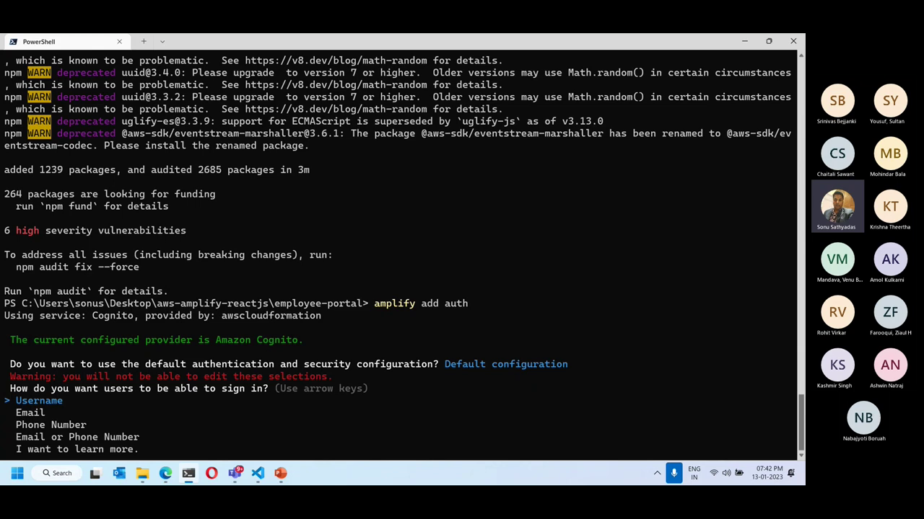
pyautogui.press('Return')
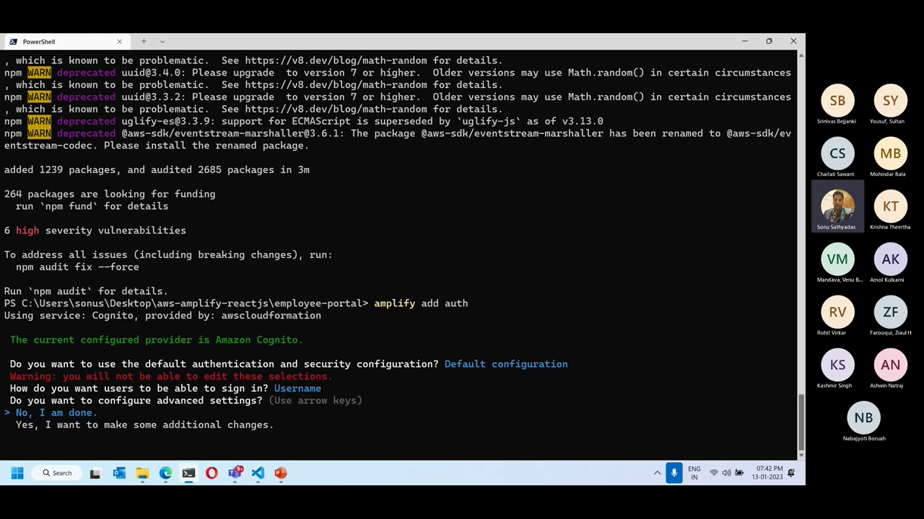
pyautogui.press('Return')
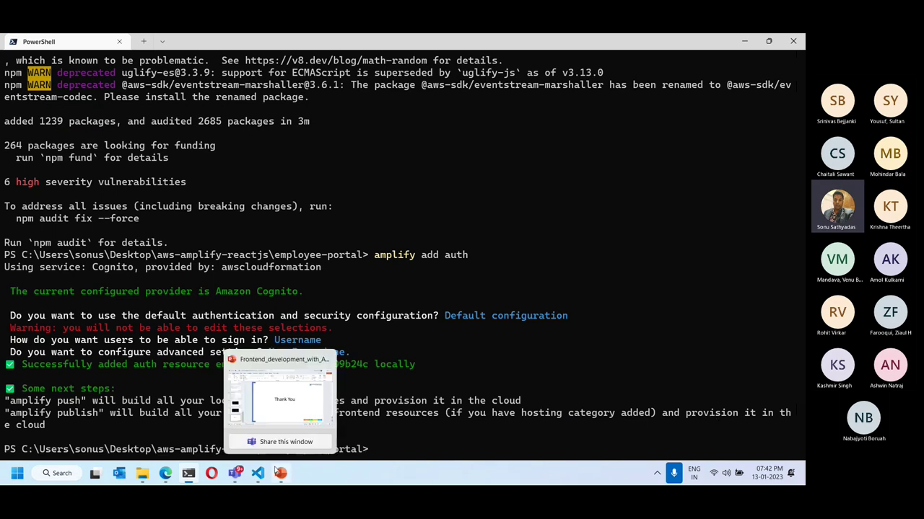
# Open amplify/backend/auth's cli-inputs.json and widen the Explorer sidebar
pyautogui.moveTo(265, 475)
pyautogui.click(321, 397)
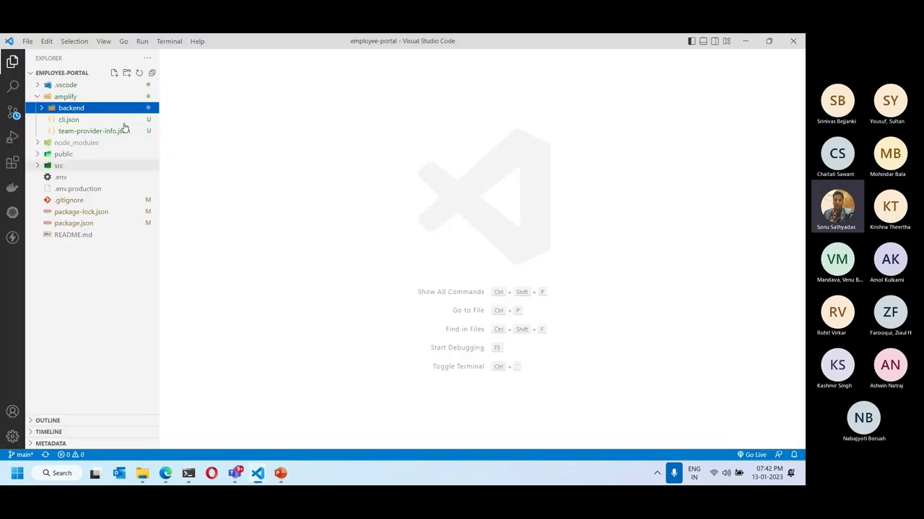
pyautogui.click(41, 108)
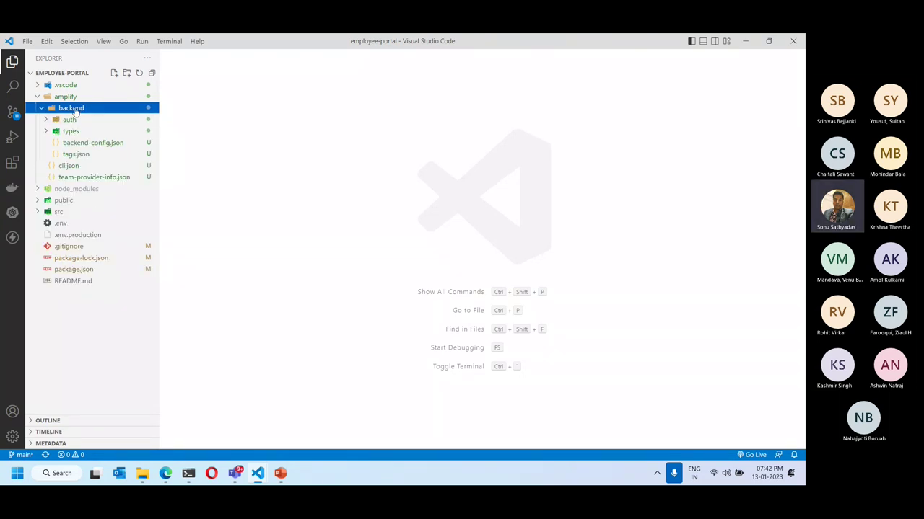
pyautogui.click(67, 122)
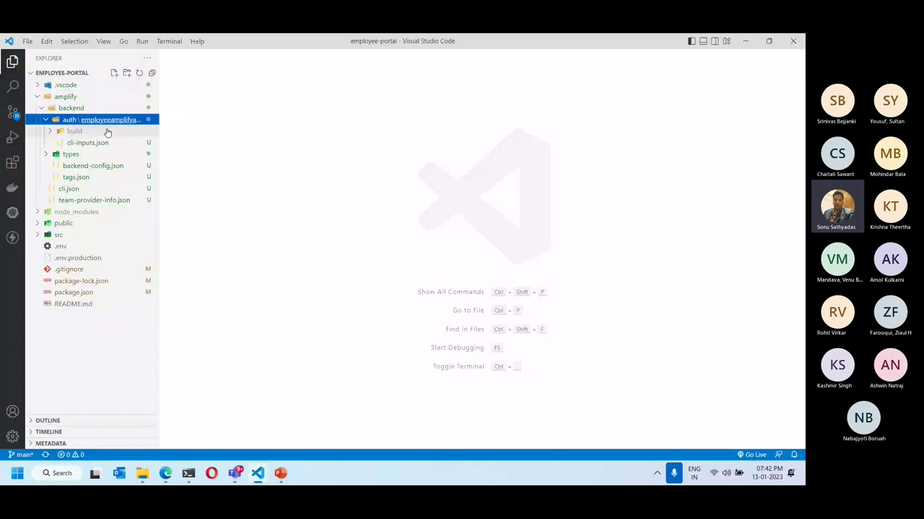
pyautogui.click(85, 144)
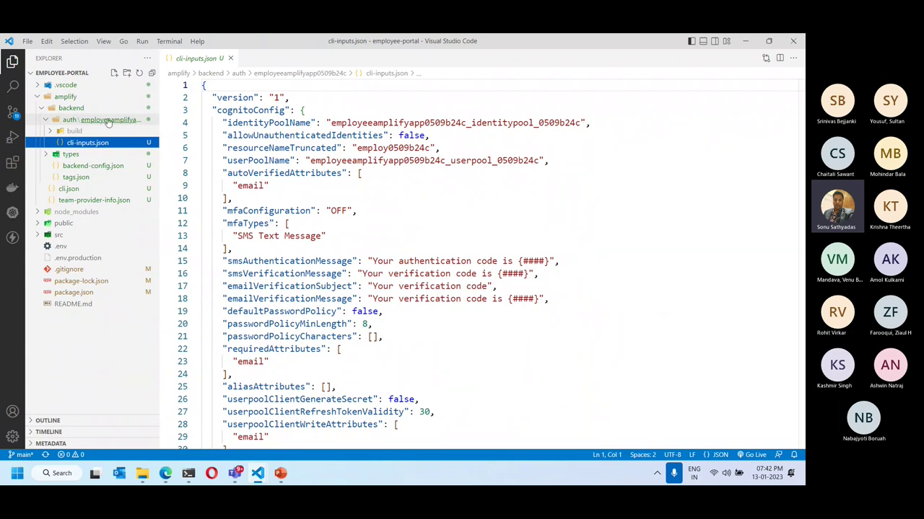
pyautogui.moveTo(158, 120); pyautogui.dragTo(195, 120)
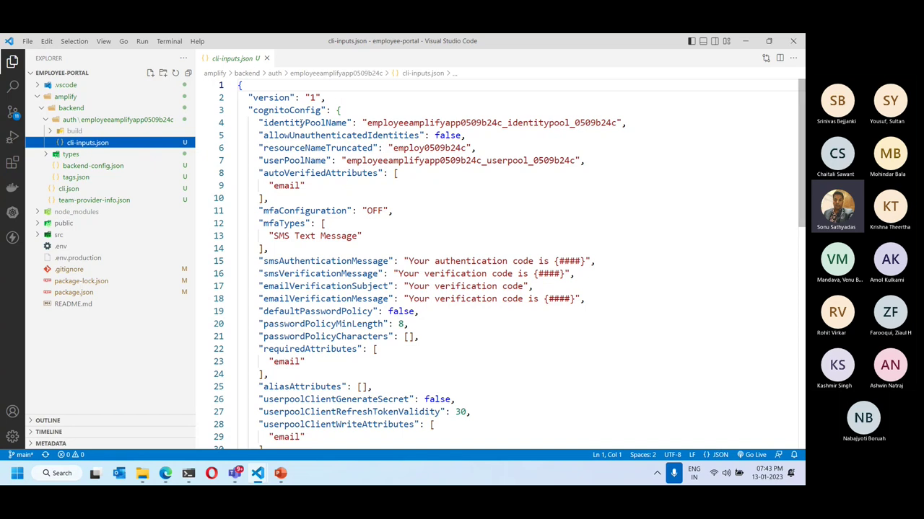
# Select the generated identity pool and user pool names, then return to the readme
pyautogui.doubleClick(404, 123)
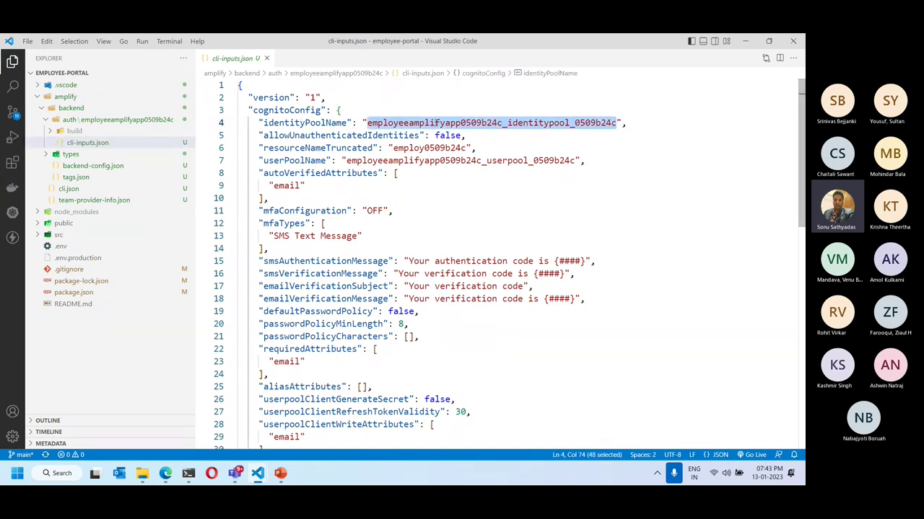
pyautogui.doubleClick(409, 160)
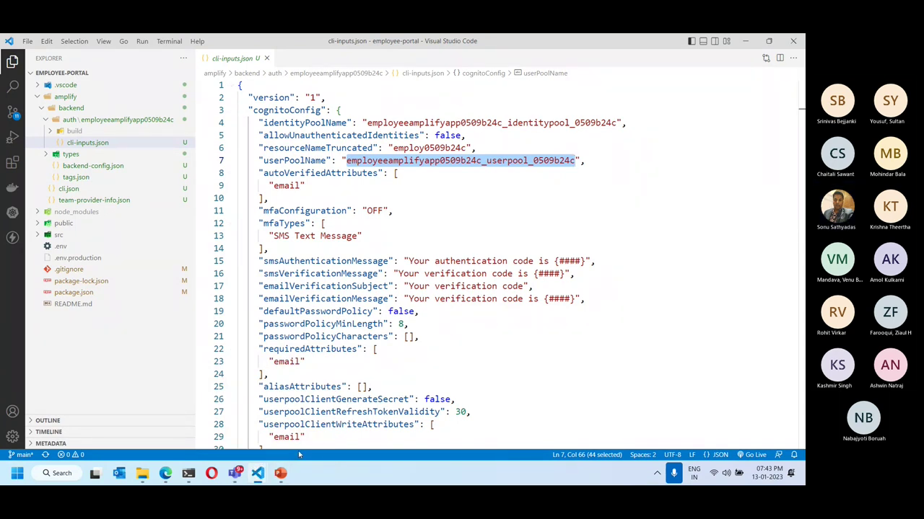
pyautogui.hotkey('alt', 'Tab')
pyautogui.hotkey('alt', 'Tab')
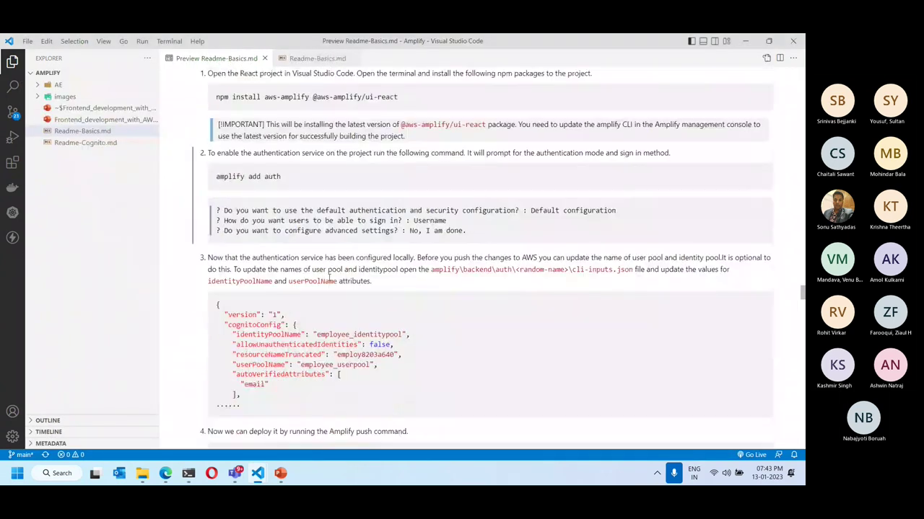
# Rename identityPoolName to employee_identitypool and userPoolName to employee_userpool in cli-inputs.json
pyautogui.scroll(-4, 329, 277)
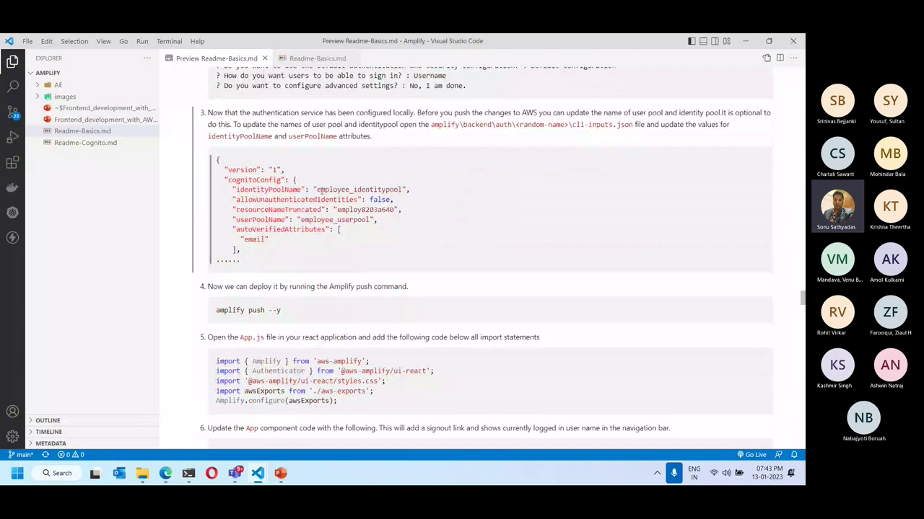
pyautogui.moveTo(317, 189); pyautogui.dragTo(405, 190)
pyautogui.hotkey('ctrl', 'c')
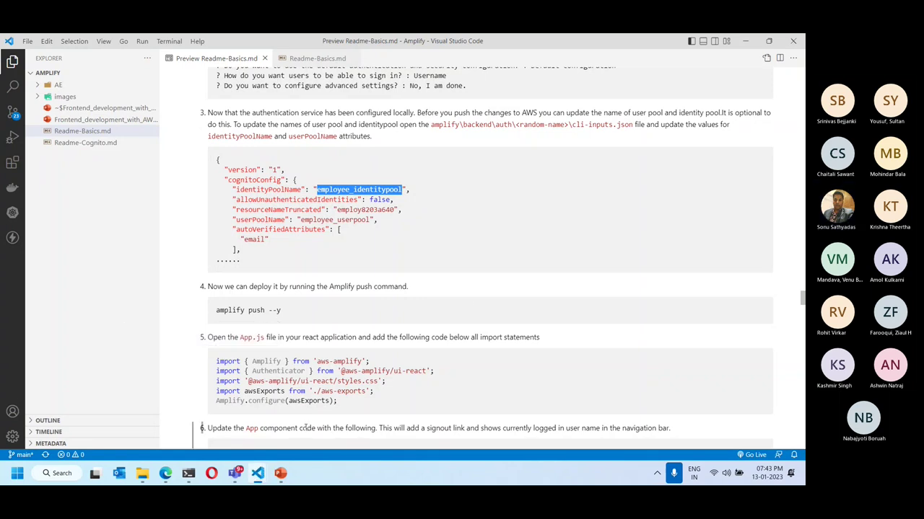
pyautogui.click(746, 40)
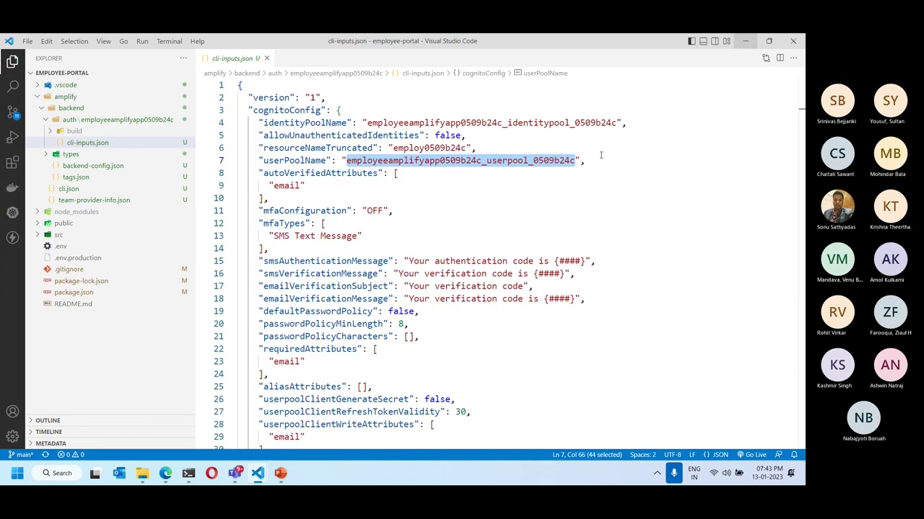
pyautogui.doubleClick(465, 123)
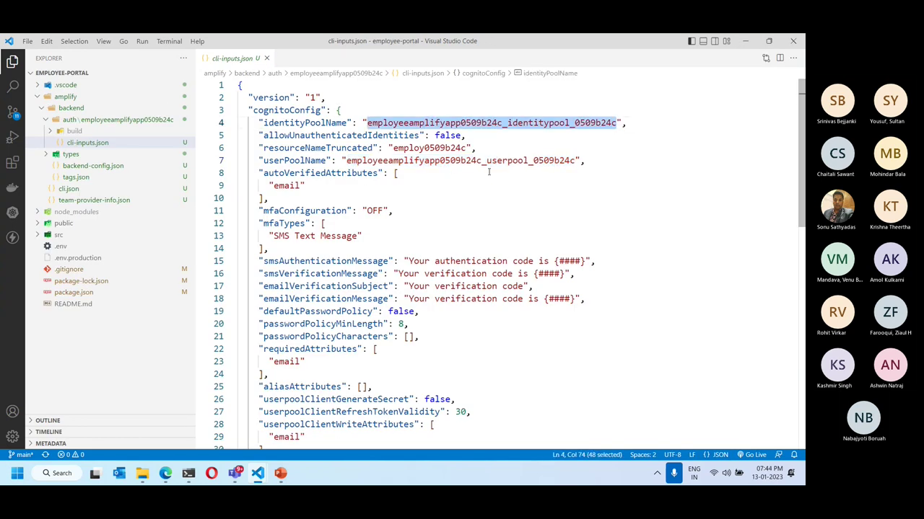
pyautogui.hotkey('ctrl', 'v')
pyautogui.doubleClick(433, 160)
pyautogui.hotkey('ctrl', 'v')
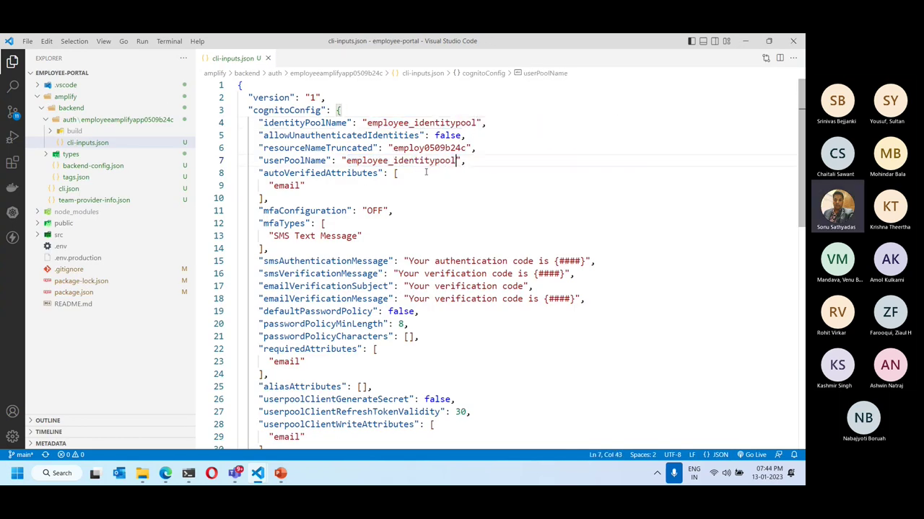
pyautogui.click(435, 161)
pyautogui.press('BackSpace')
pyautogui.press('BackSpace')
pyautogui.press('BackSpace')
pyautogui.press('BackSpace')
pyautogui.press('BackSpace')
pyautogui.press('BackSpace')
pyautogui.press('BackSpace')
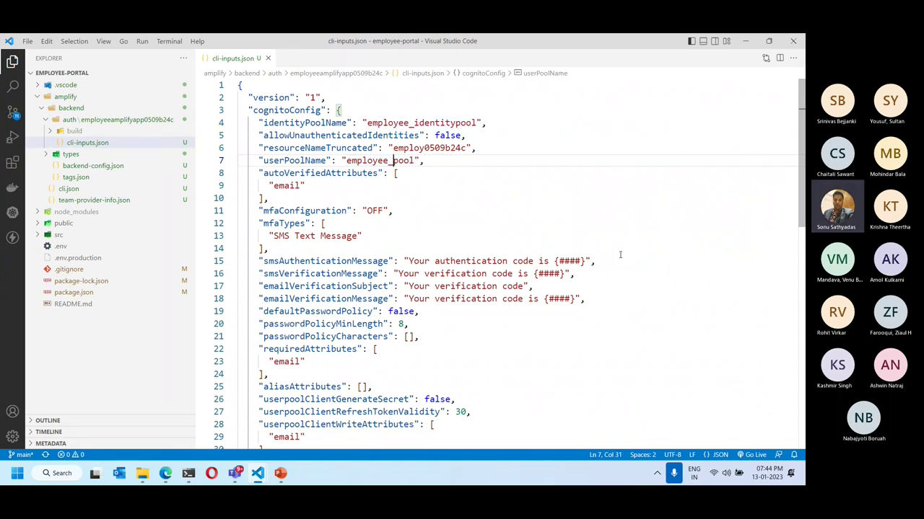
pyautogui.write('user')
# Review the updated pool name lines and the cognitoConfig section, then minimize VS Code
pyautogui.moveTo(261, 123); pyautogui.dragTo(344, 109)
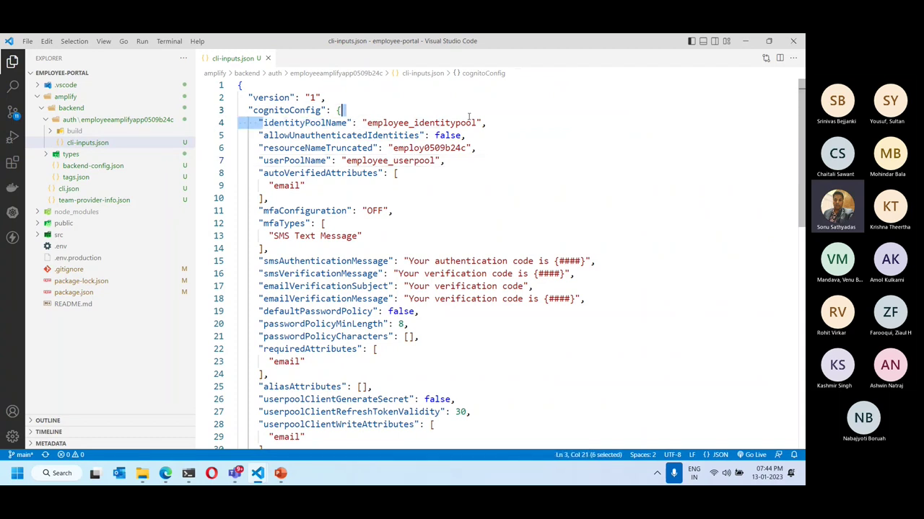
pyautogui.moveTo(263, 161); pyautogui.dragTo(446, 161)
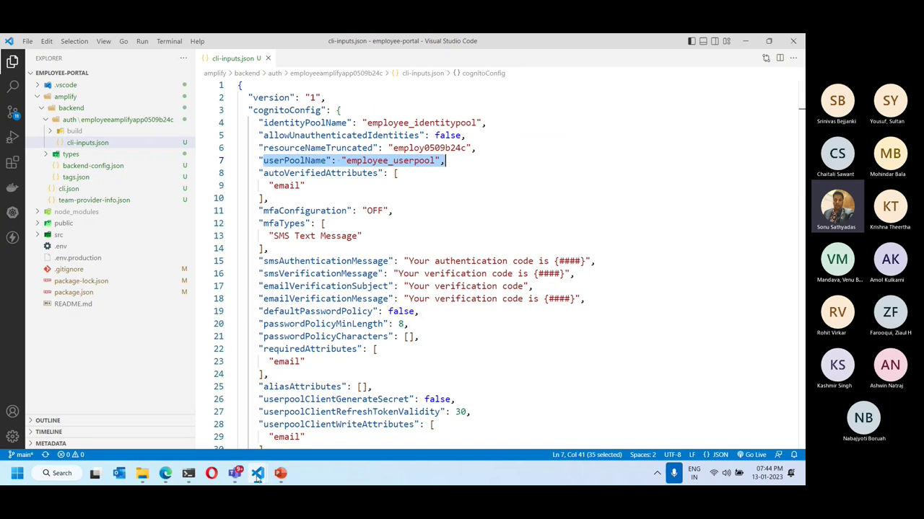
pyautogui.scroll(-9, 430, 409)
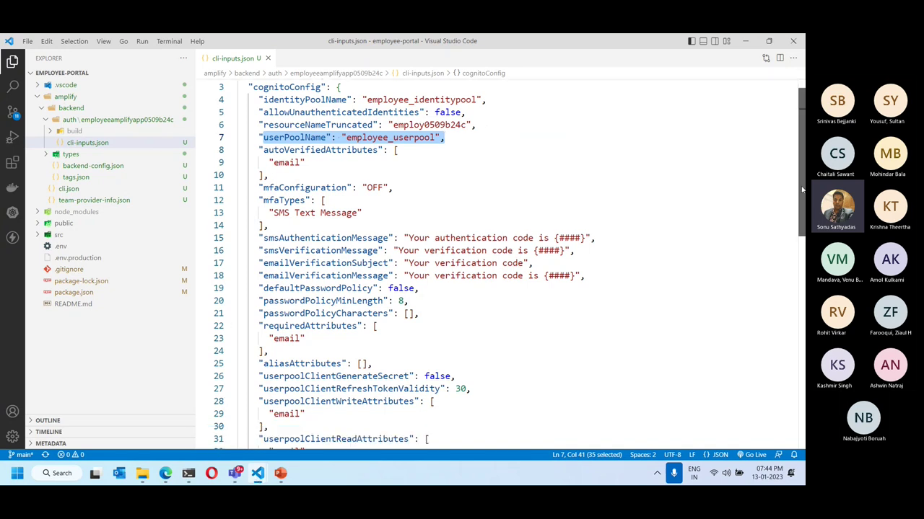
pyautogui.scroll(9, 365, 244)
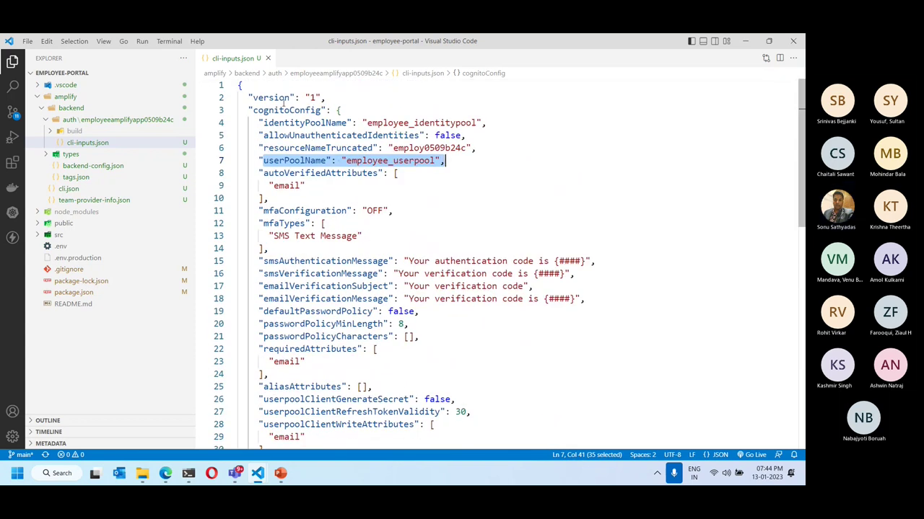
pyautogui.doubleClick(282, 110)
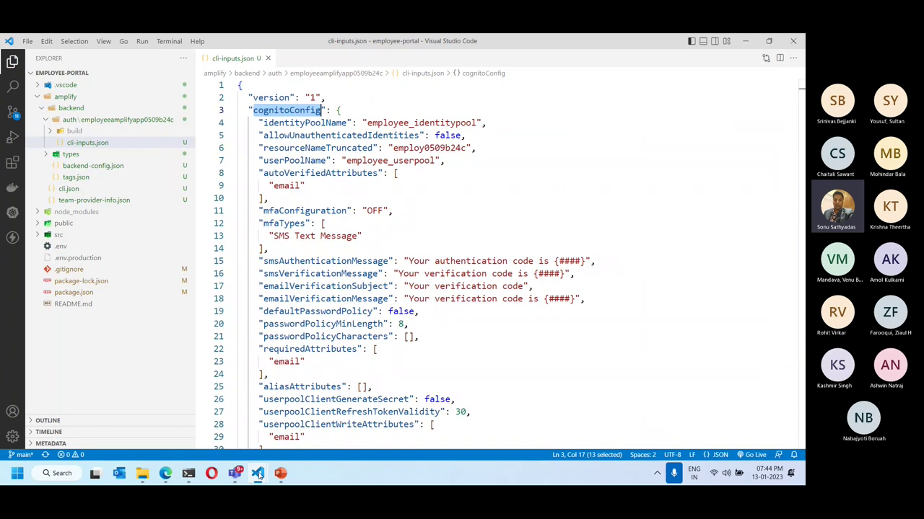
pyautogui.click(744, 41)
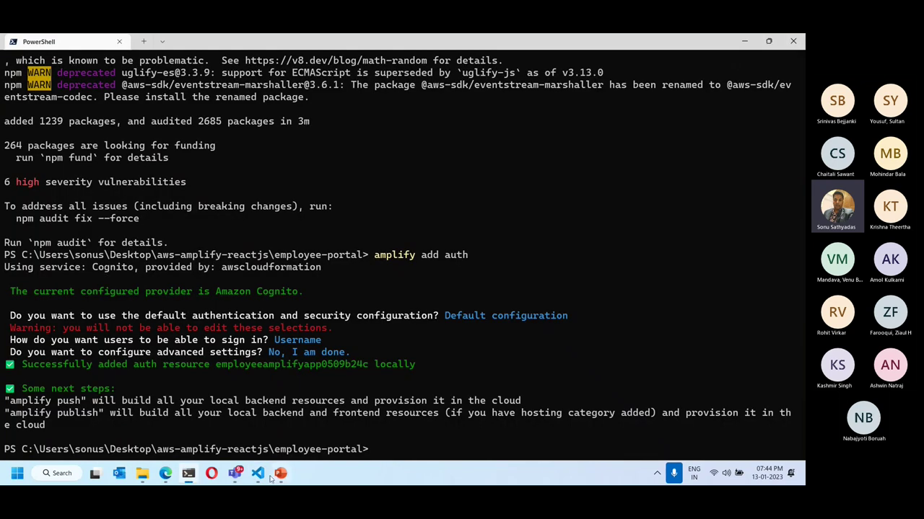
# Copy 'amplify push --y' from the readme and run it in PowerShell
pyautogui.moveTo(257, 473)
pyautogui.click(221, 415)
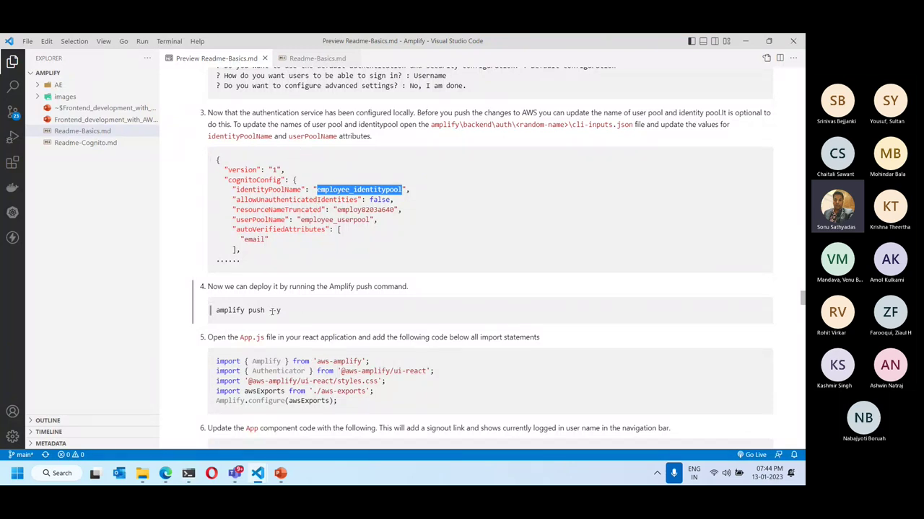
pyautogui.moveTo(282, 311); pyautogui.dragTo(215, 311)
pyautogui.hotkey('ctrl', 'c')
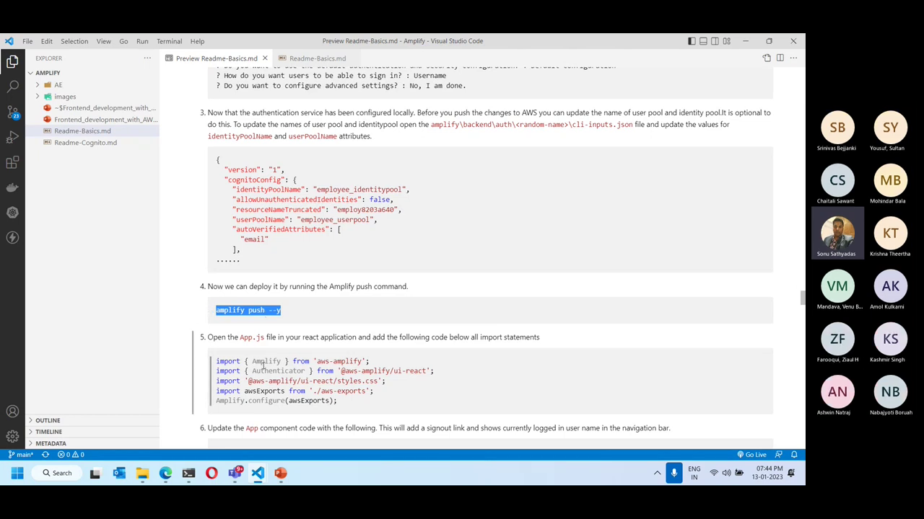
pyautogui.click(189, 473)
pyautogui.hotkey('ctrl', 'v')
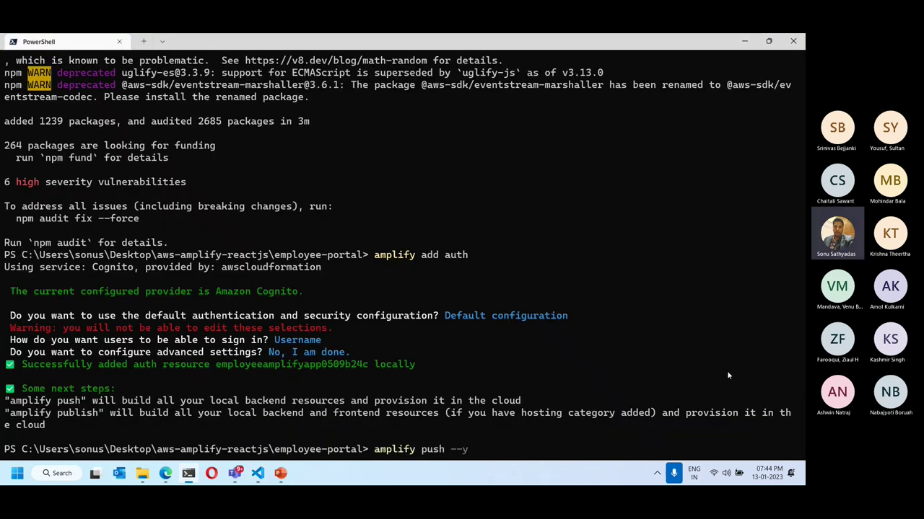
pyautogui.press('Return')
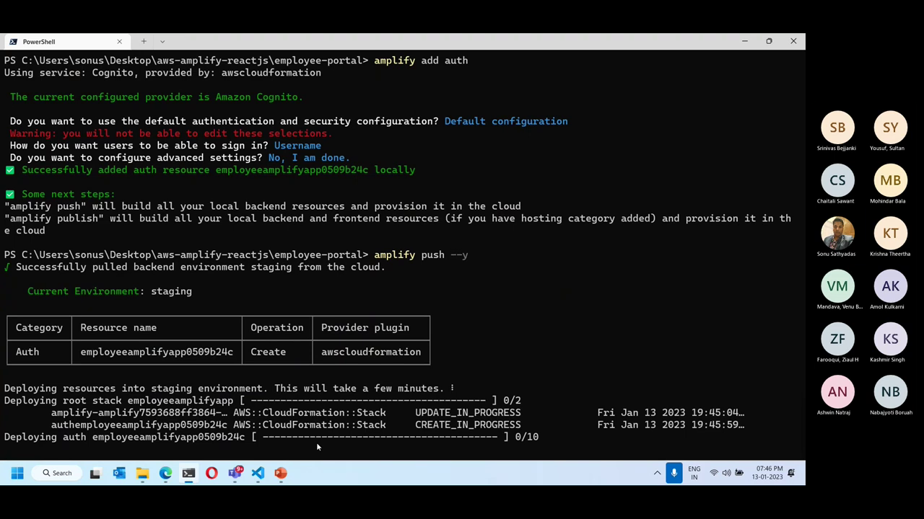
# From the IAM page, search 'cognito' and open Cognito, leaving the unsaved IAM role form
pyautogui.click(165, 474)
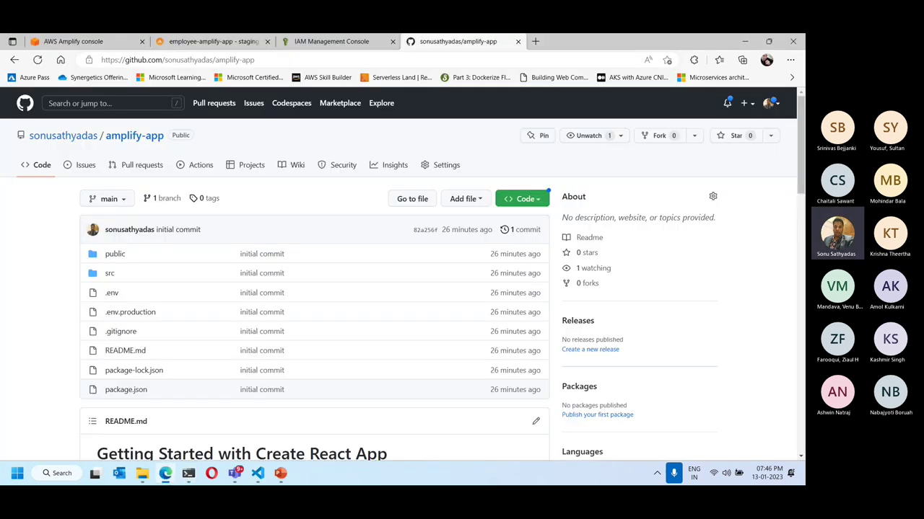
pyautogui.click(314, 43)
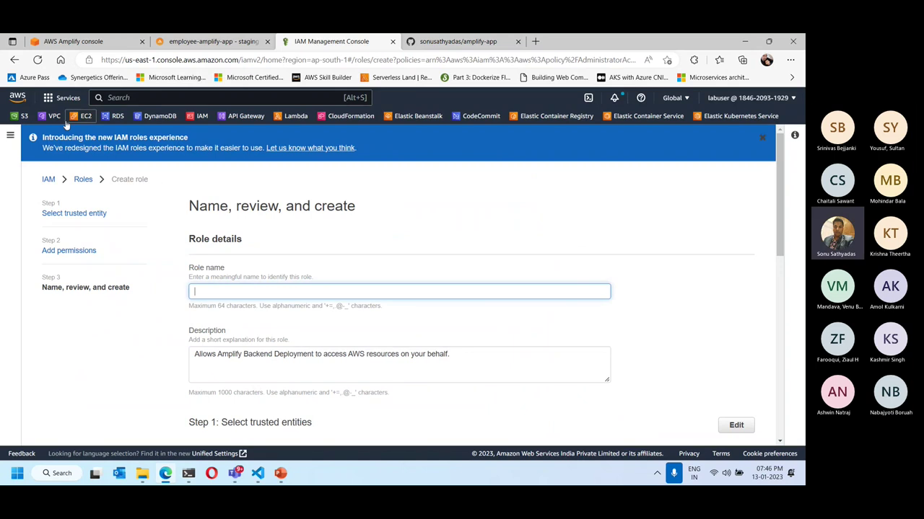
pyautogui.click(348, 198)
pyautogui.hotkey('alt', 's')
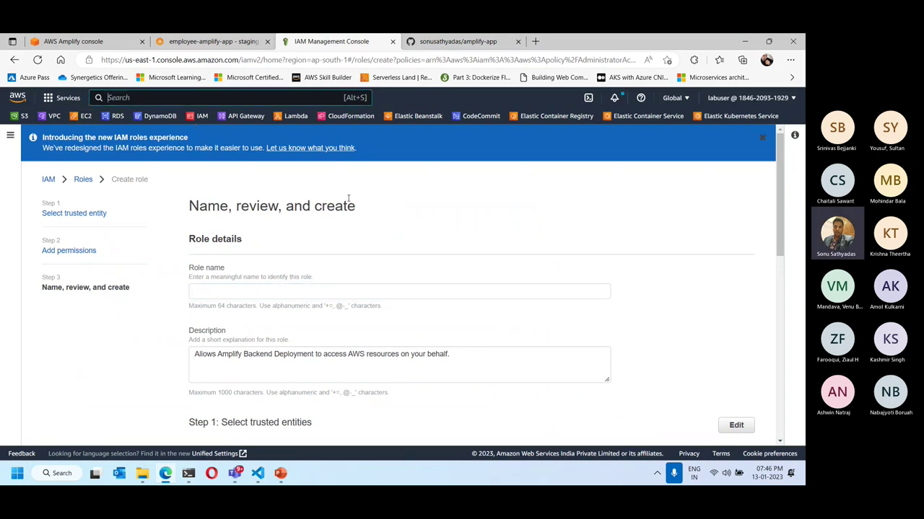
pyautogui.write('cognito')
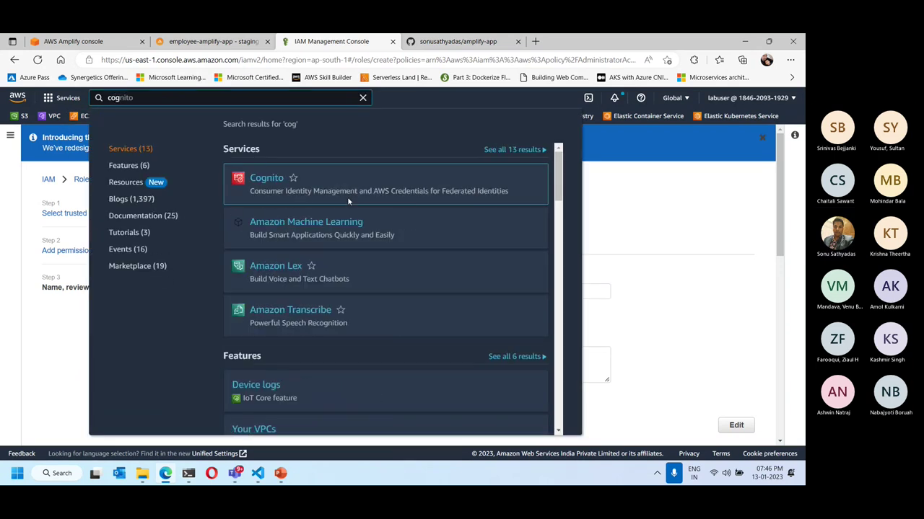
pyautogui.click(271, 180)
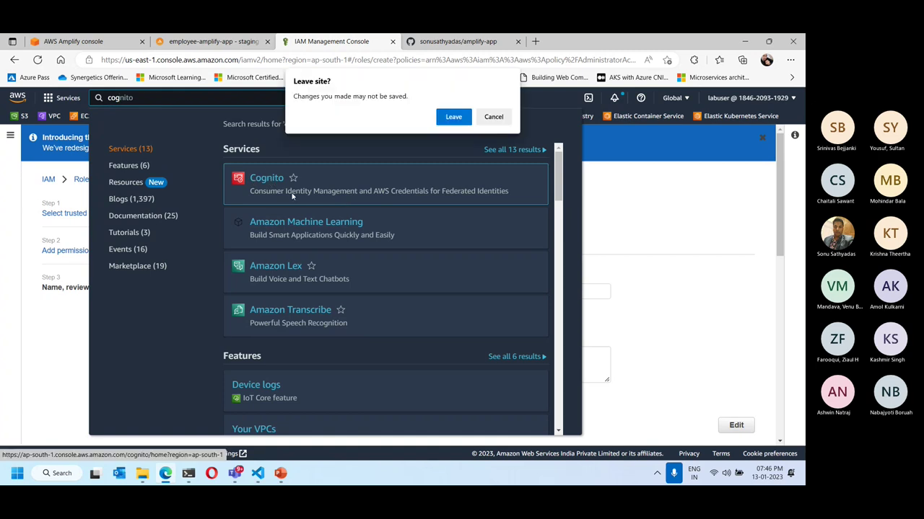
pyautogui.click(453, 117)
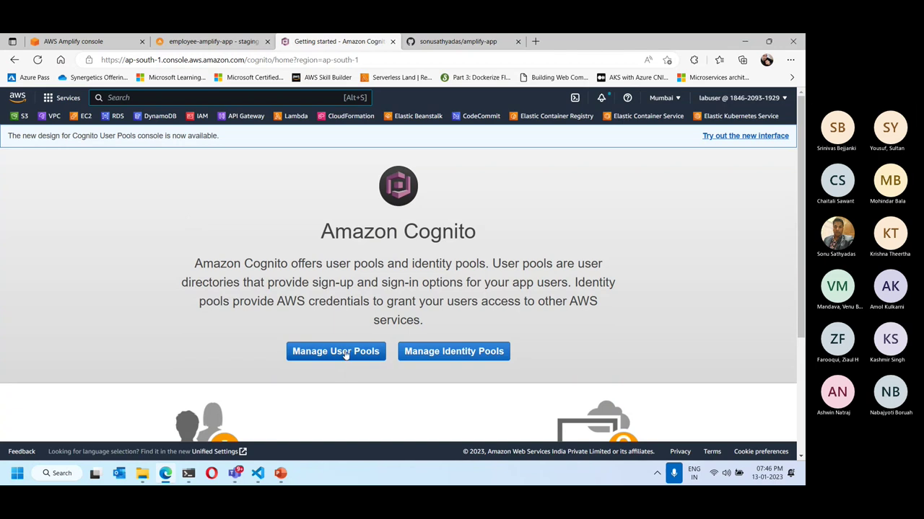
# Check Manage User Pools for employee_userpool-staging, then return to PowerShell
pyautogui.click(345, 352)
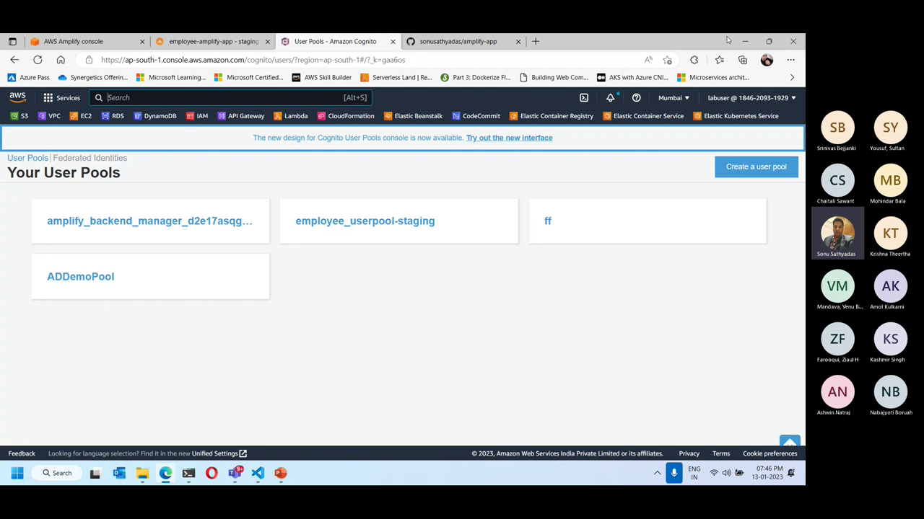
pyautogui.click(188, 473)
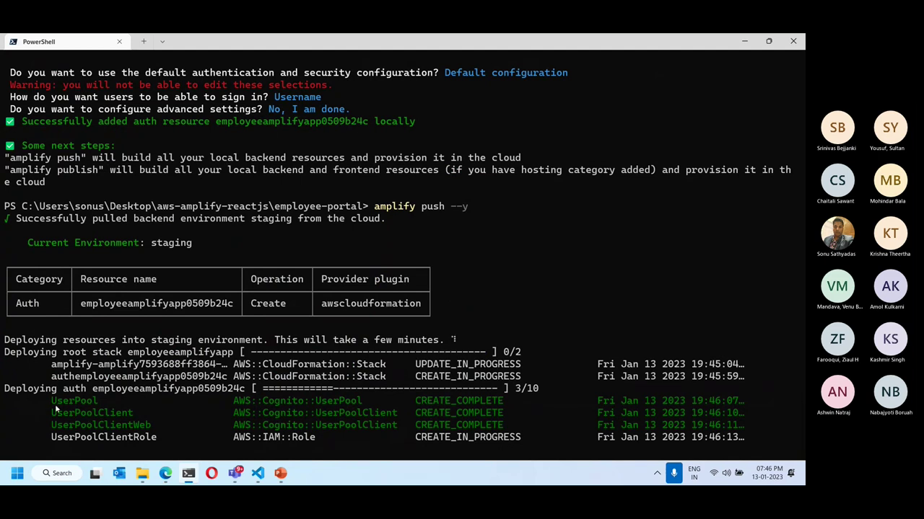
# Follow the push output through UserPool and IdentityPool creation to 10/10, then return to the browser
pyautogui.moveTo(50, 403); pyautogui.dragTo(501, 410)
pyautogui.click(474, 410)
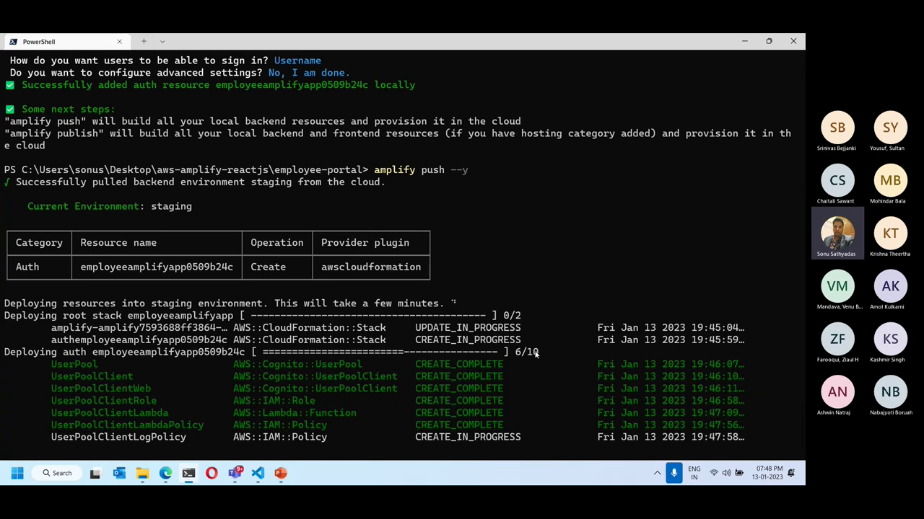
pyautogui.moveTo(537, 352); pyautogui.dragTo(407, 357)
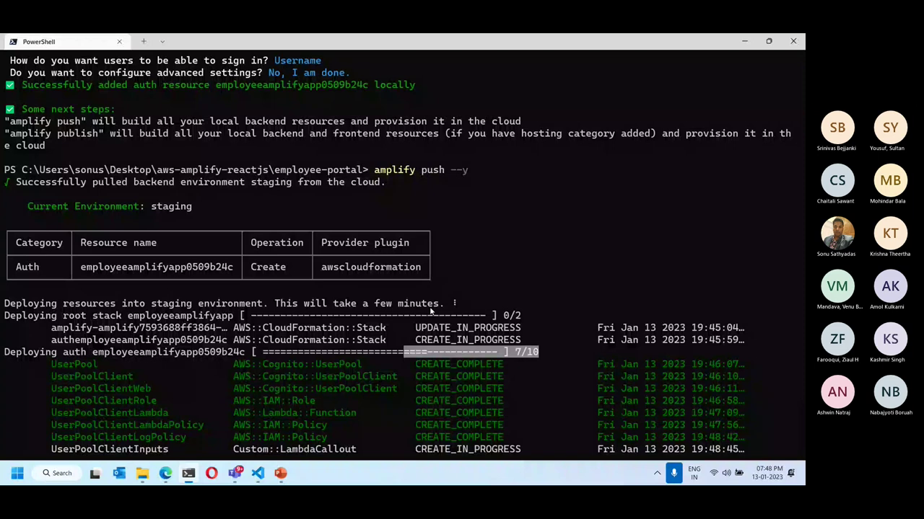
pyautogui.scroll(3, 455, 325)
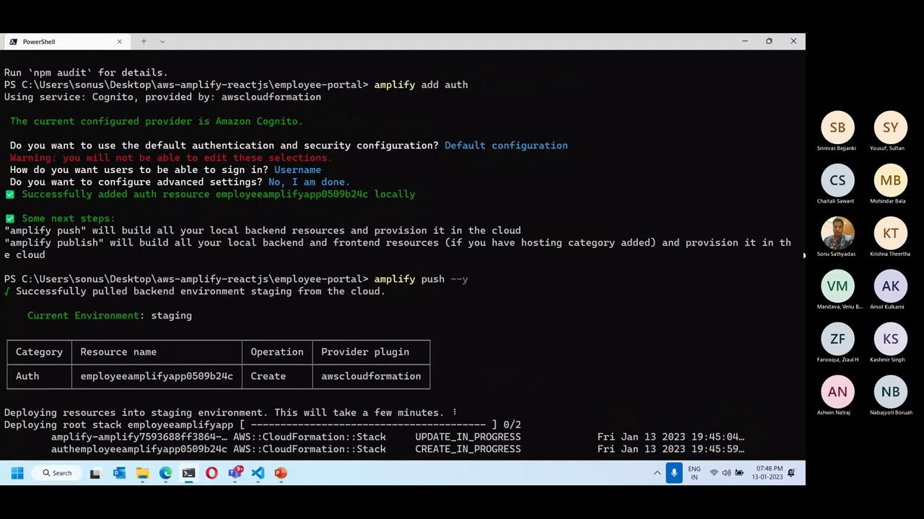
pyautogui.scroll(-3, 401, 253)
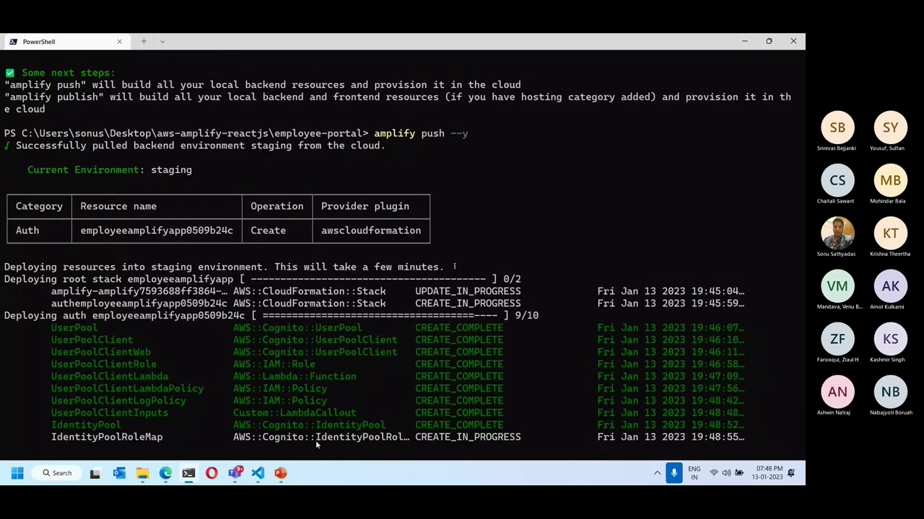
pyautogui.doubleClick(71, 426)
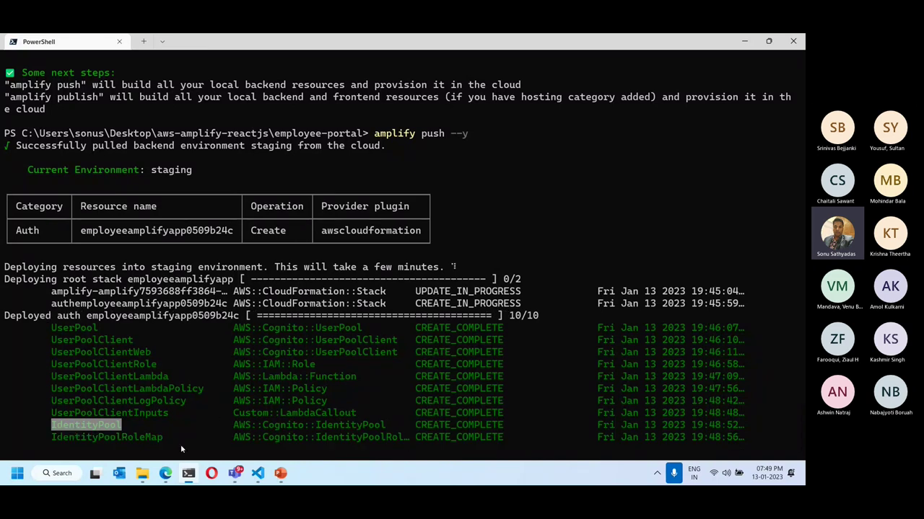
pyautogui.click(165, 473)
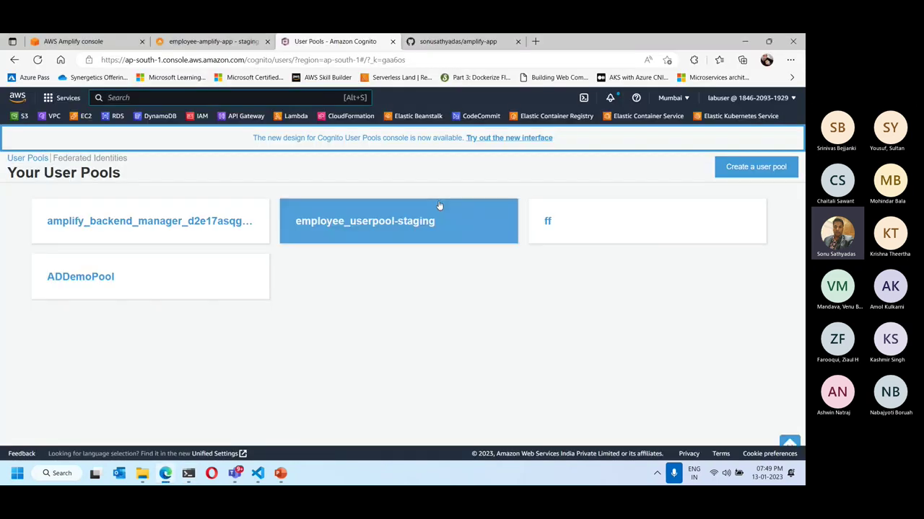
# Reload the user pools list and check the IdentityPool and IdentityPoolRoleMap lines in the terminal
pyautogui.click(38, 60)
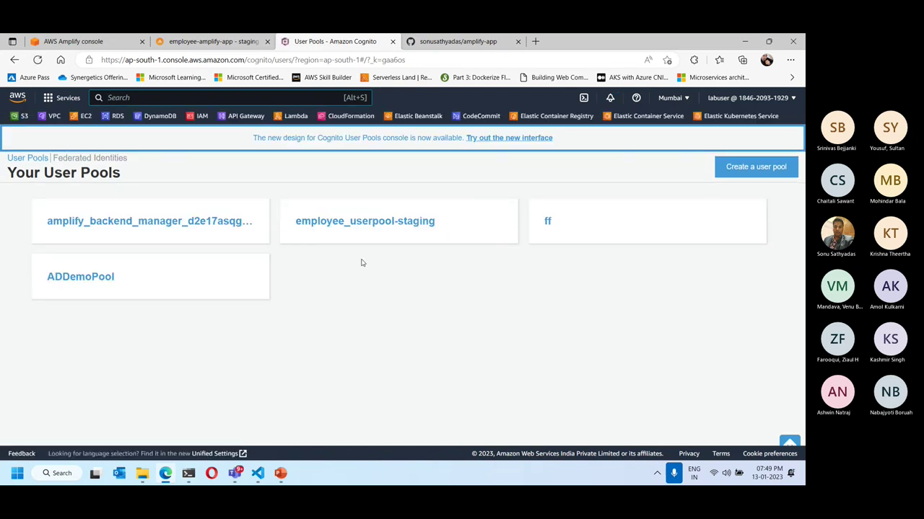
pyautogui.click(37, 60)
pyautogui.click(190, 476)
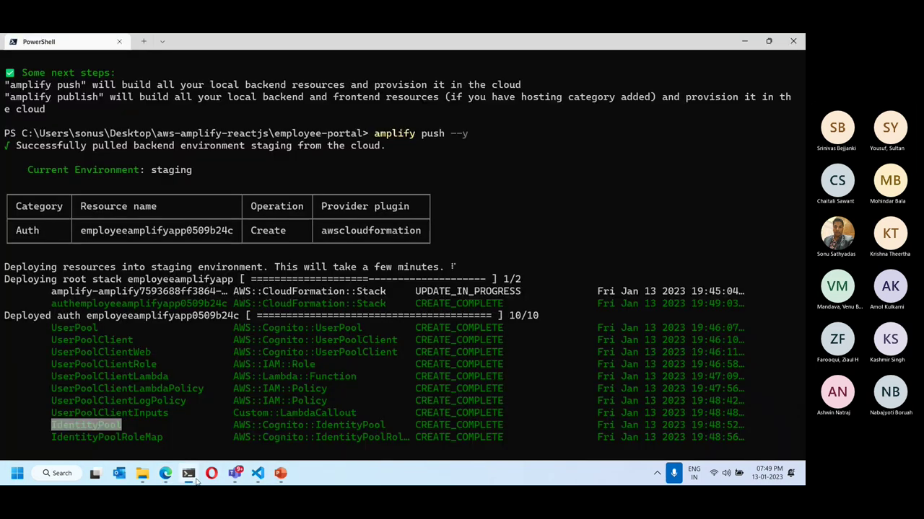
pyautogui.click(84, 437)
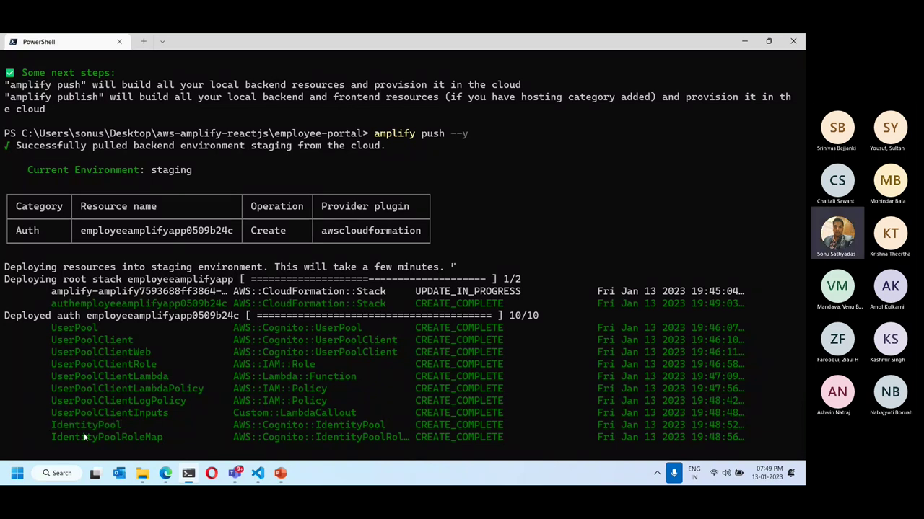
pyautogui.moveTo(56, 430); pyautogui.dragTo(503, 442)
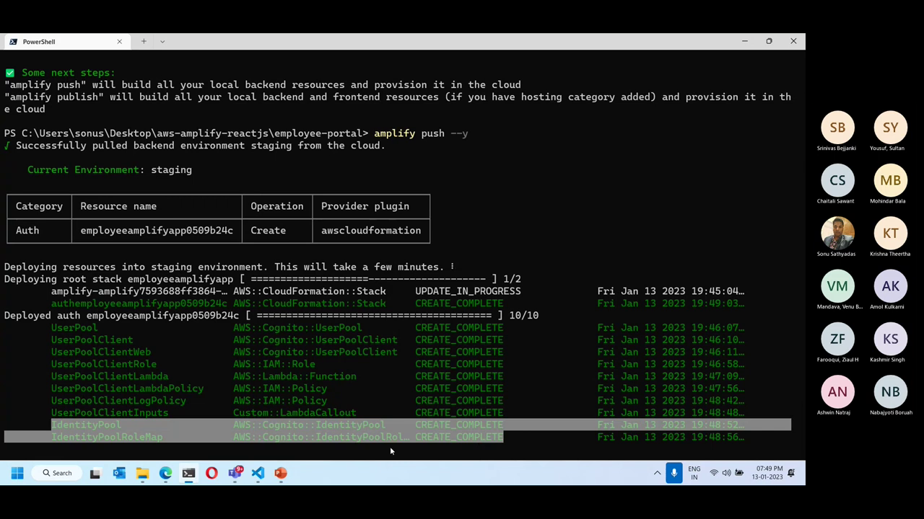
pyautogui.click(544, 423)
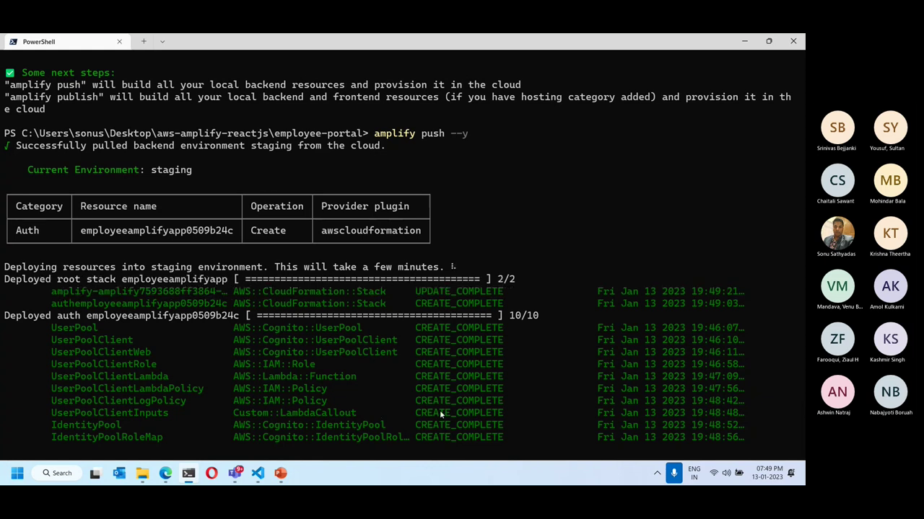
# Find employee_identitypool__staging under Federated Identities, then close the Cognito tab
pyautogui.click(165, 473)
pyautogui.click(37, 61)
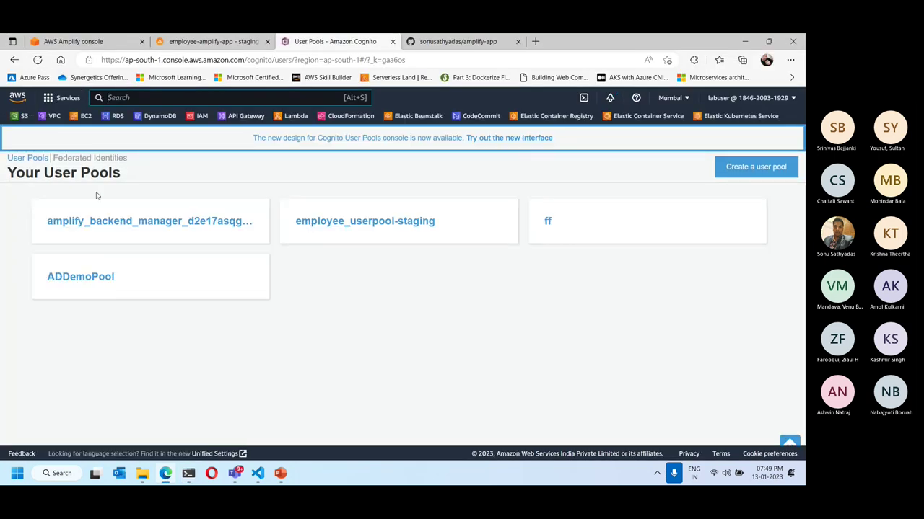
pyautogui.click(81, 163)
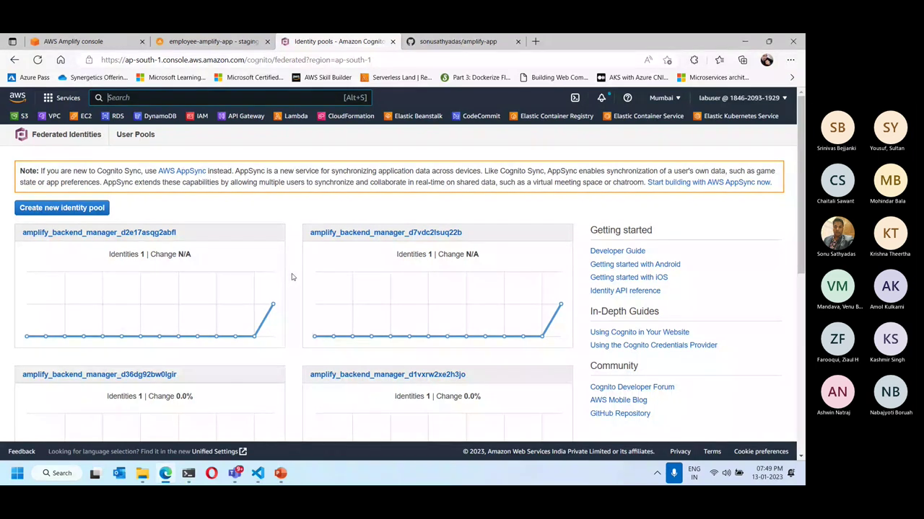
pyautogui.scroll(-2, 291, 277)
pyautogui.scroll(-1, 291, 275)
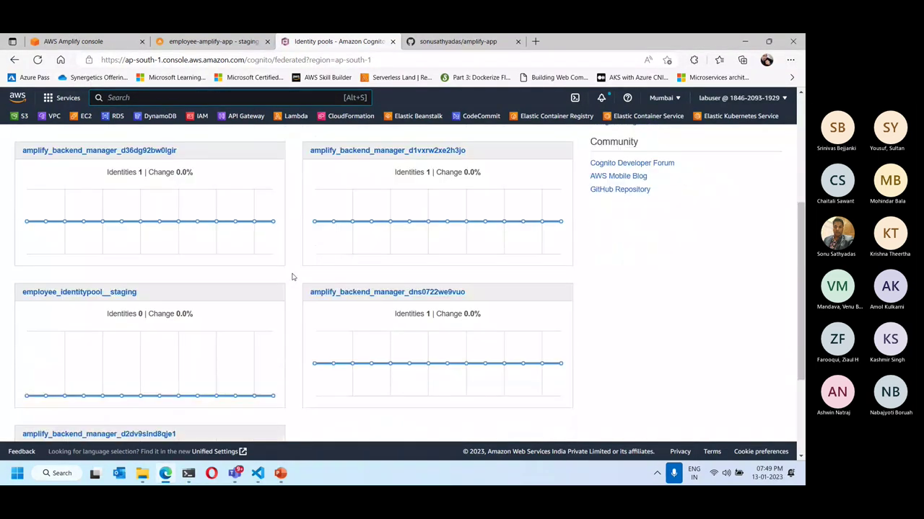
pyautogui.scroll(1, 288, 278)
pyautogui.scroll(-1, 271, 290)
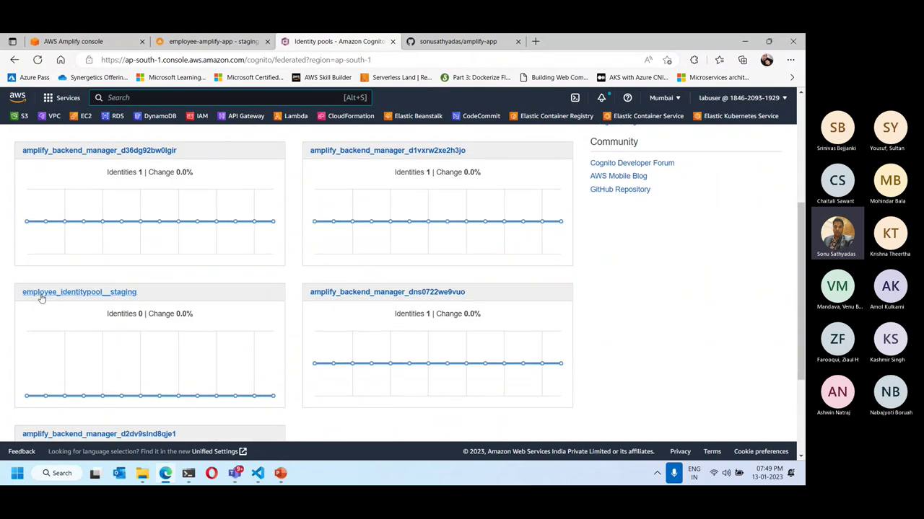
pyautogui.moveTo(105, 292); pyautogui.dragTo(137, 293)
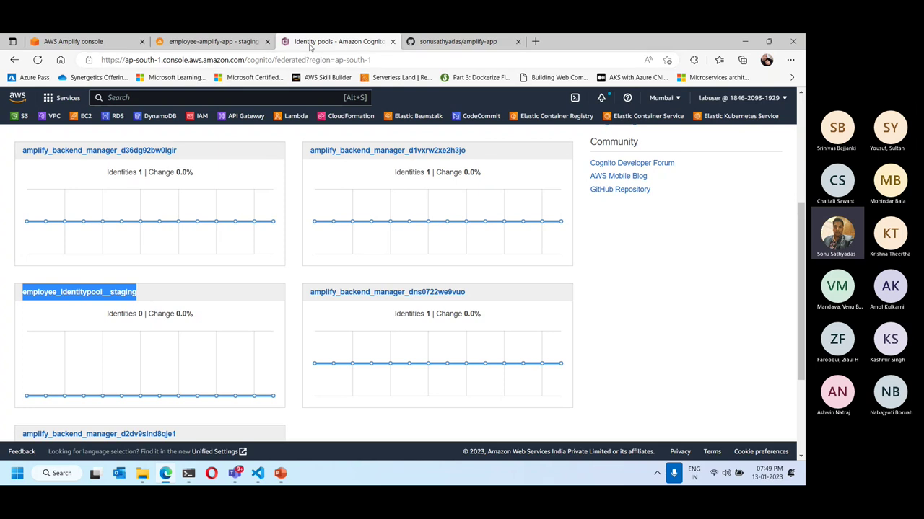
pyautogui.click(393, 41)
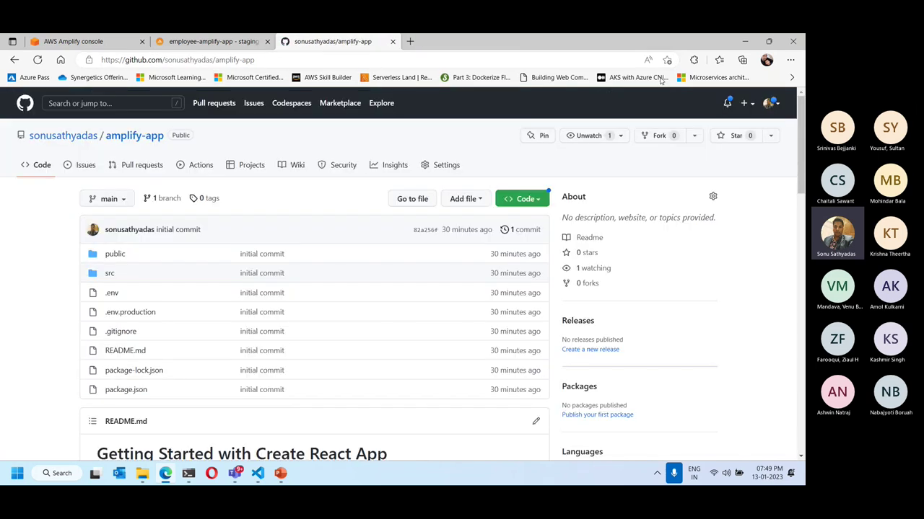
# Copy the five Amplify import and configure lines from the readme's App.js step, then bring up PowerShell
pyautogui.click(744, 42)
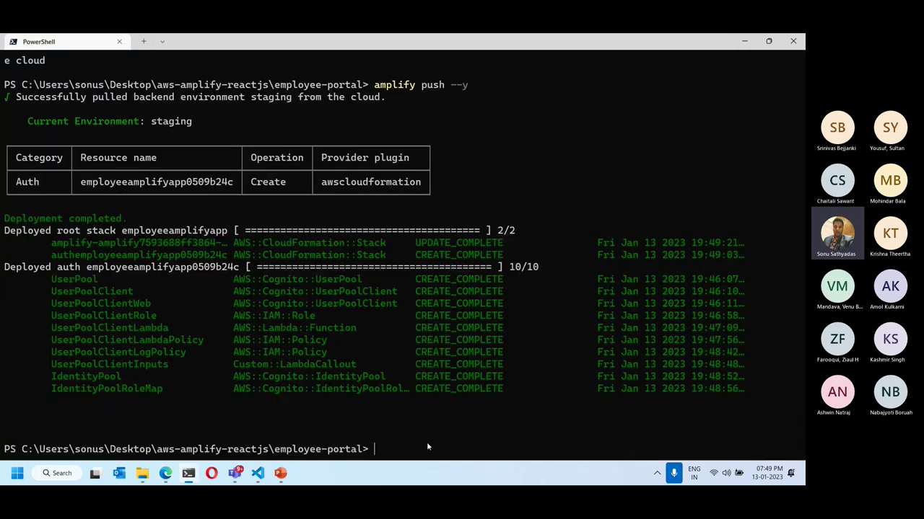
pyautogui.moveTo(258, 474)
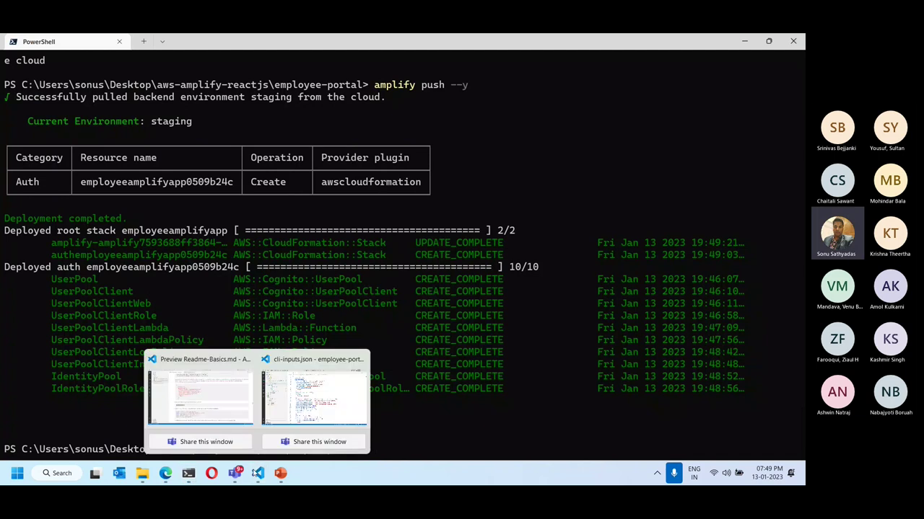
pyautogui.click(212, 399)
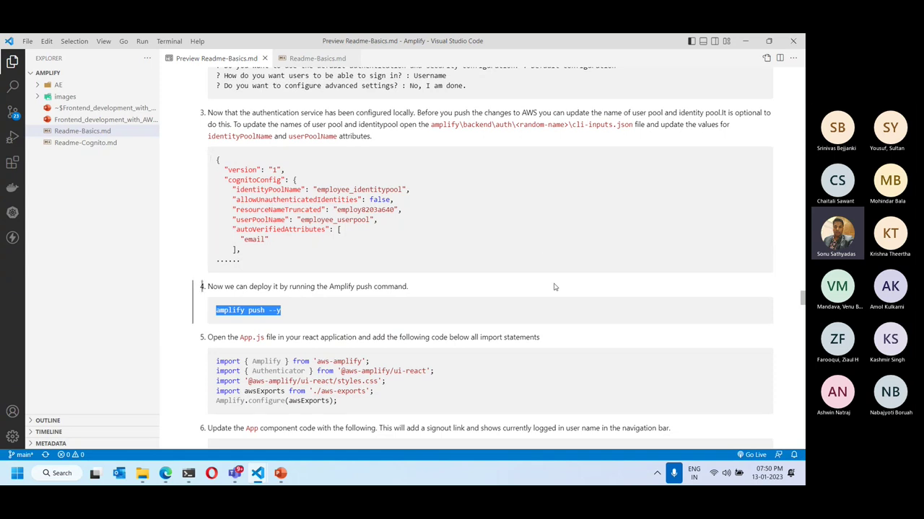
pyautogui.scroll(-3, 537, 276)
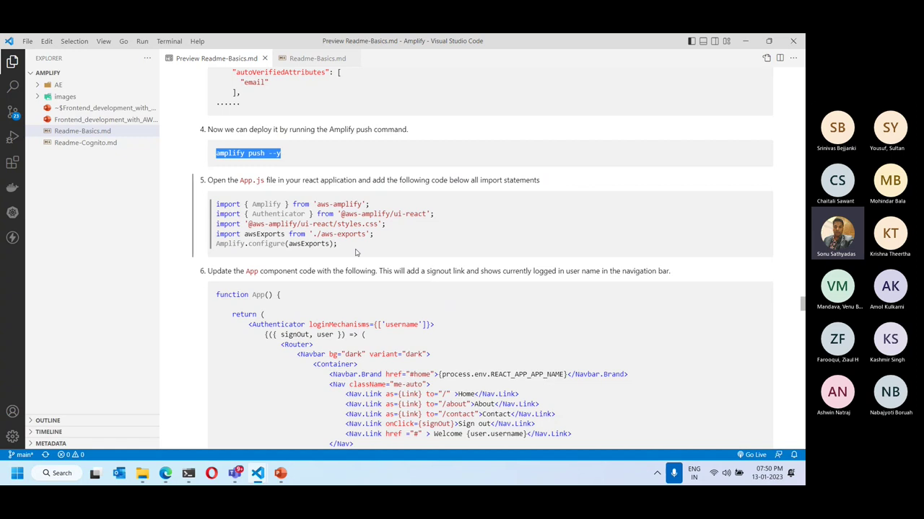
pyautogui.moveTo(339, 245); pyautogui.dragTo(216, 204)
pyautogui.hotkey('ctrl', 'c')
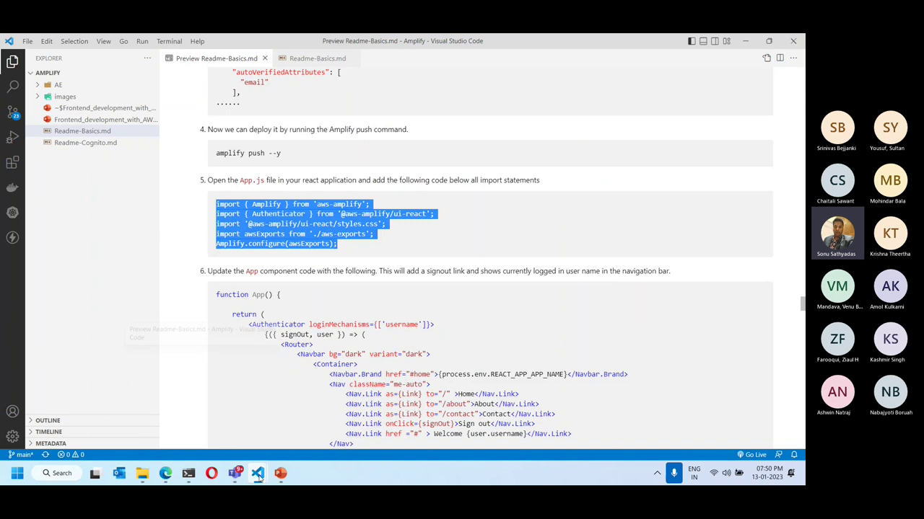
pyautogui.click(745, 41)
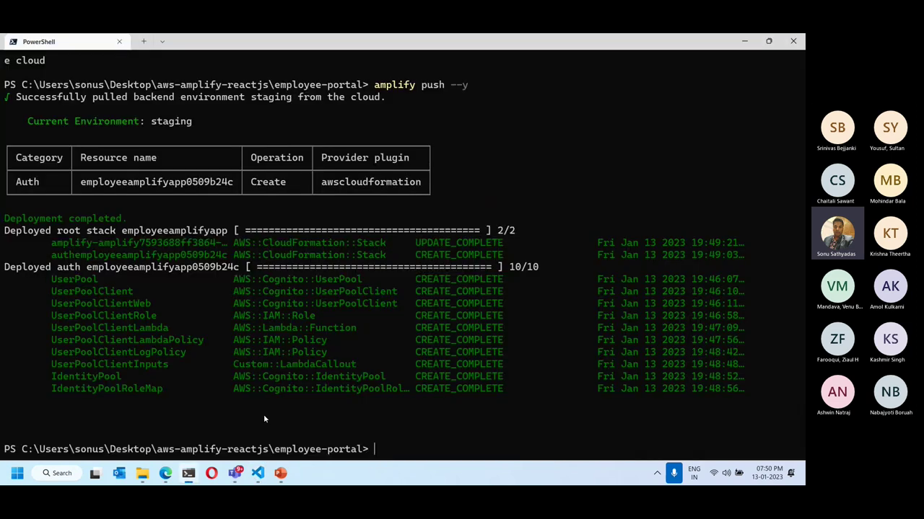
# Paste the Amplify import and configure lines onto empty line 16 of src/App.js
pyautogui.moveTo(258, 473)
pyautogui.click(315, 401)
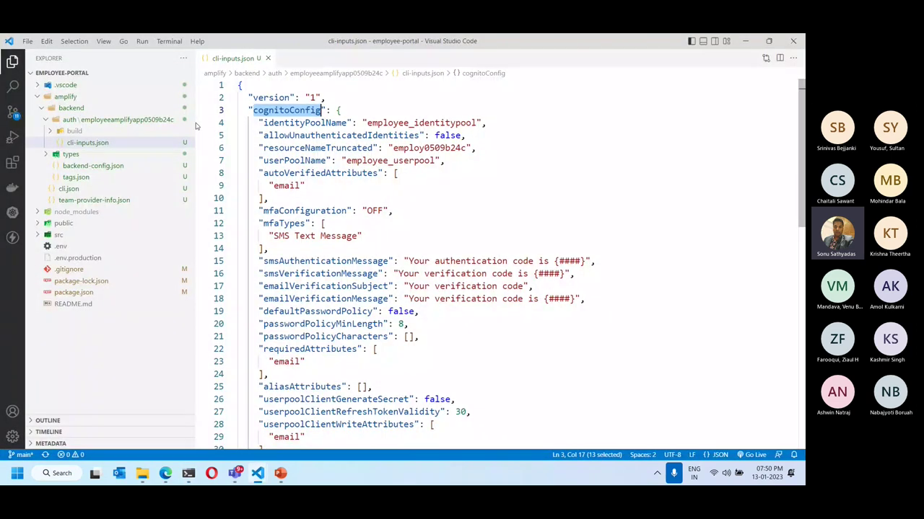
pyautogui.click(59, 235)
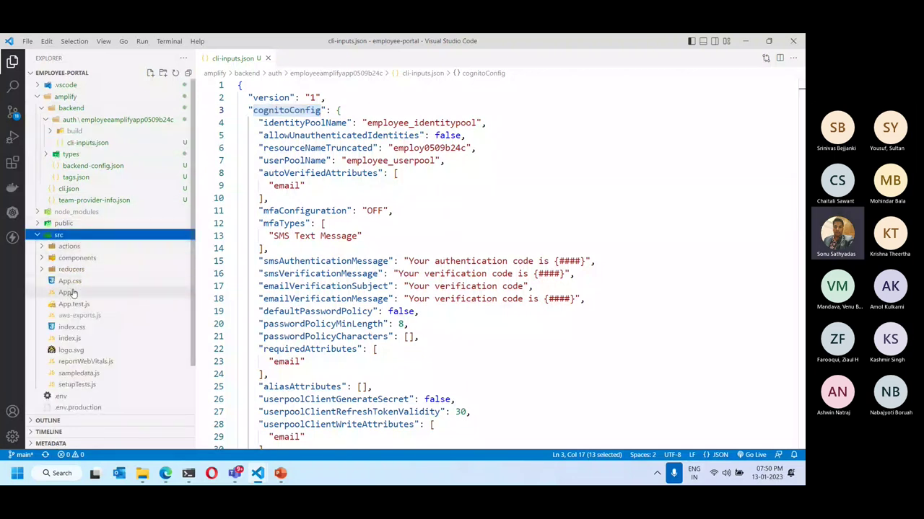
pyautogui.click(90, 293)
pyautogui.click(307, 272)
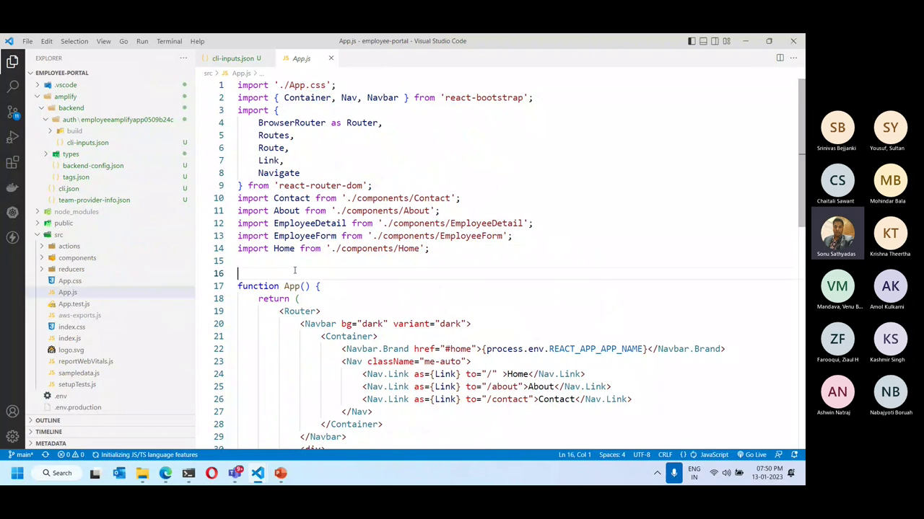
pyautogui.hotkey('ctrl', 'v')
pyautogui.press('Return')
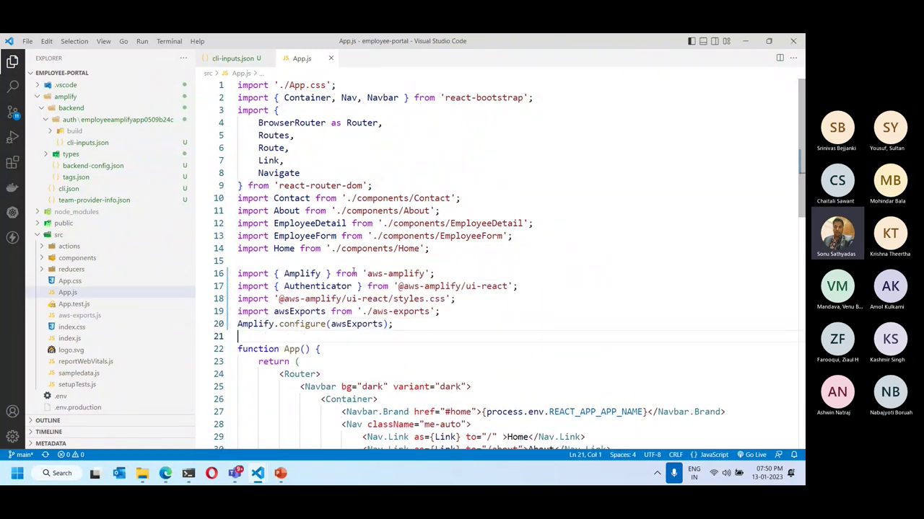
# Review the pasted aws-amplify, Authenticator, ui-react styles.css, awsExports imports and the Amplify.configure call
pyautogui.moveTo(435, 274); pyautogui.dragTo(369, 274)
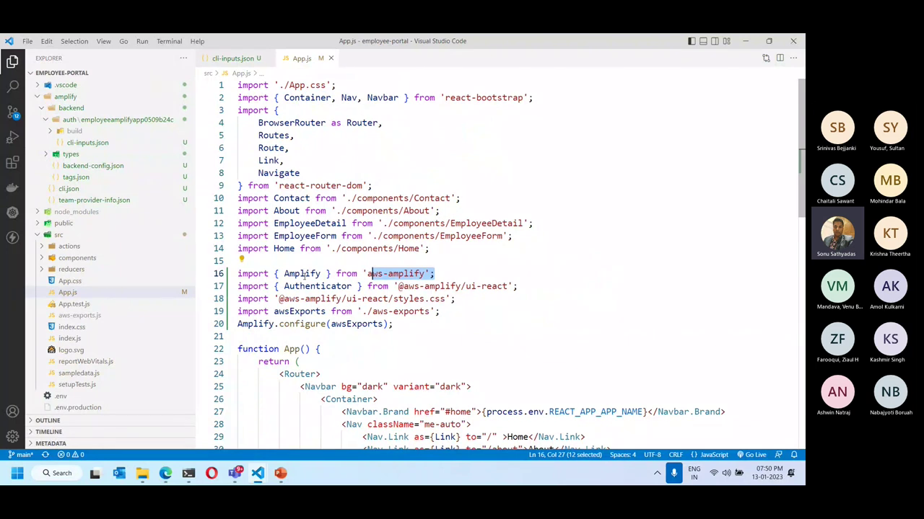
pyautogui.doubleClick(304, 274)
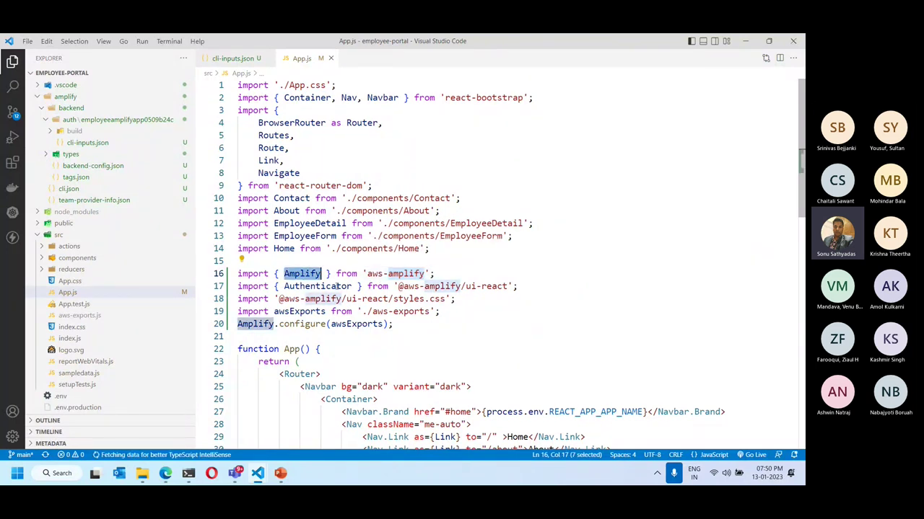
pyautogui.doubleClick(352, 286)
pyautogui.moveTo(398, 287); pyautogui.dragTo(508, 286)
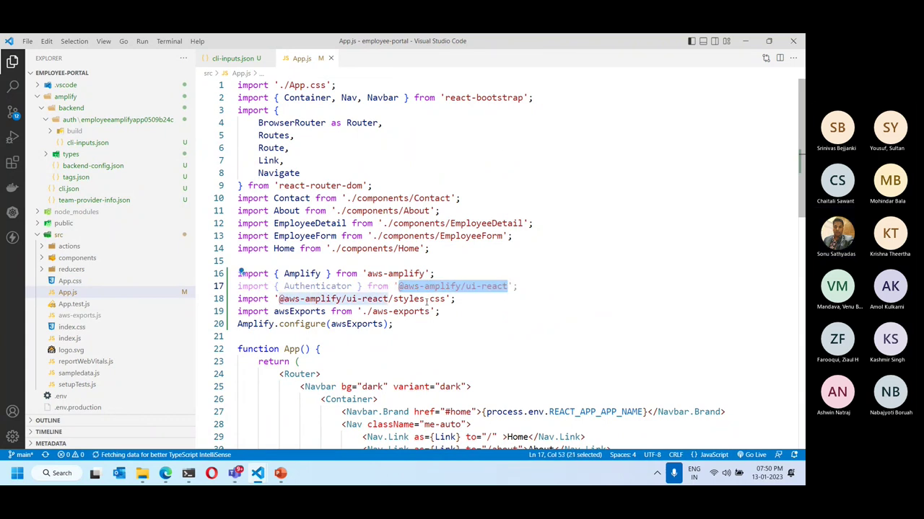
pyautogui.click(456, 299)
pyautogui.moveTo(456, 298); pyautogui.dragTo(274, 299)
pyautogui.doubleClick(303, 311)
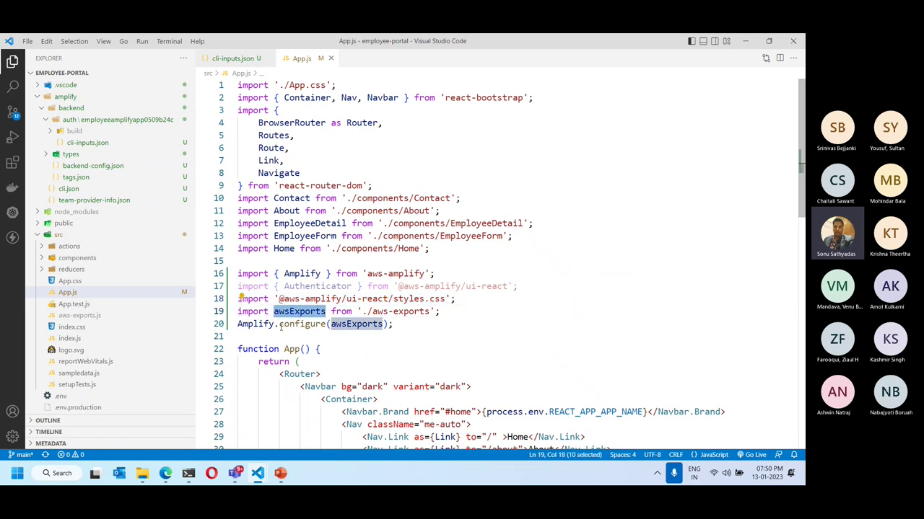
pyautogui.click(258, 324)
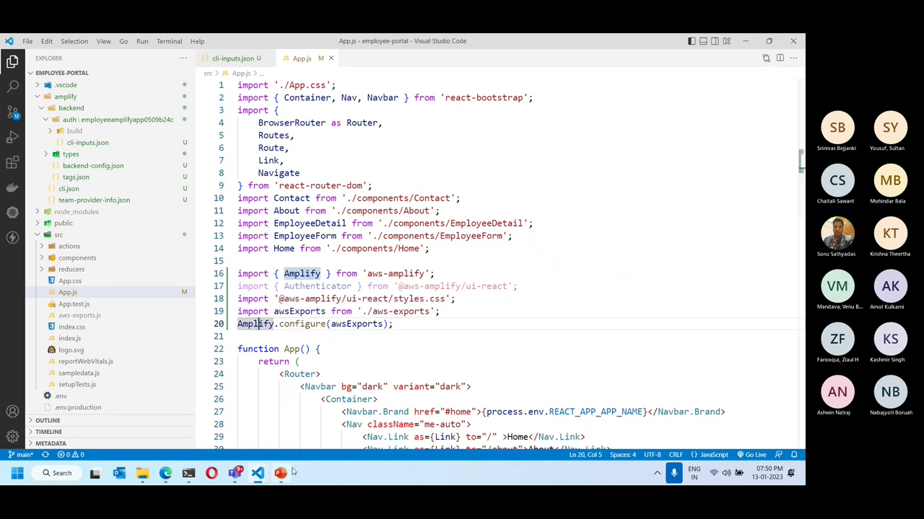
pyautogui.scroll(-6, 802, 296)
pyautogui.scroll(-1, 802, 296)
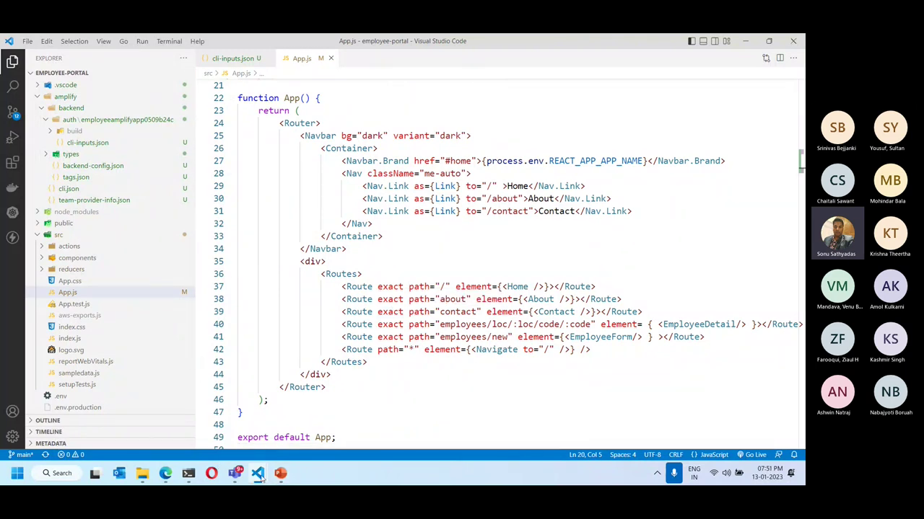
# Replace App.js lines 22–47 with the readme's Authenticator-wrapped App function
pyautogui.moveTo(260, 478)
pyautogui.click(217, 407)
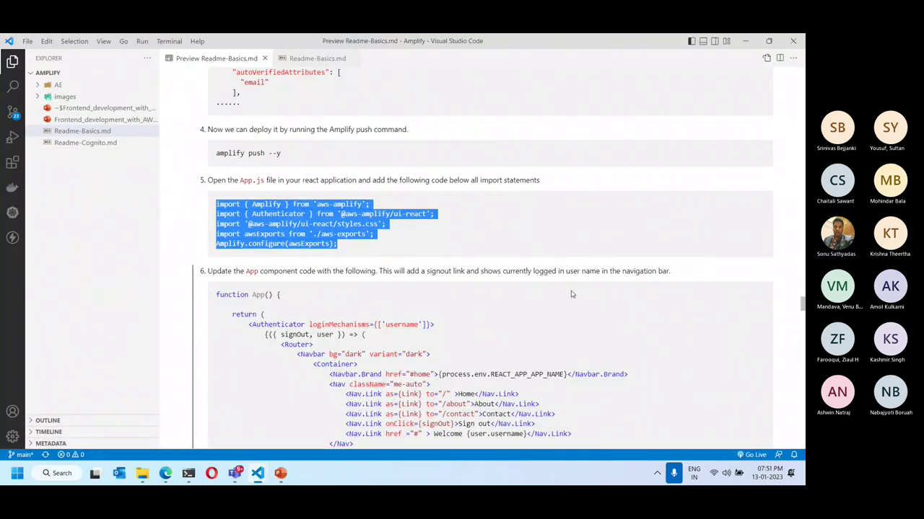
pyautogui.moveTo(217, 295); pyautogui.dragTo(438, 197)
pyautogui.moveTo(295, 88); pyautogui.dragTo(274, 136)
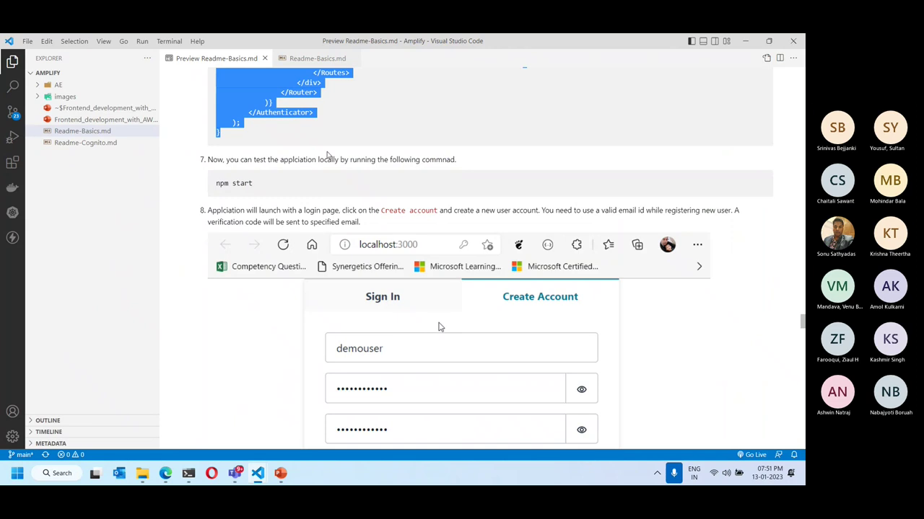
pyautogui.click(747, 42)
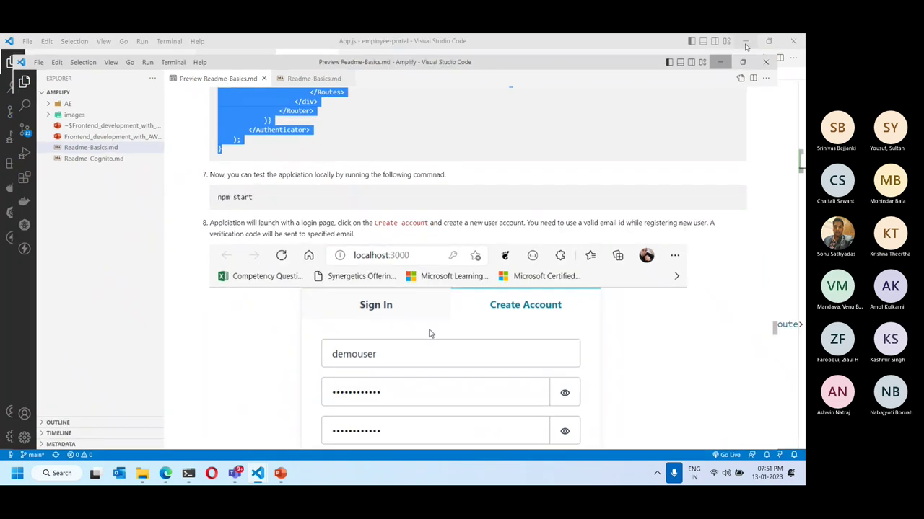
pyautogui.moveTo(266, 414); pyautogui.dragTo(226, 99)
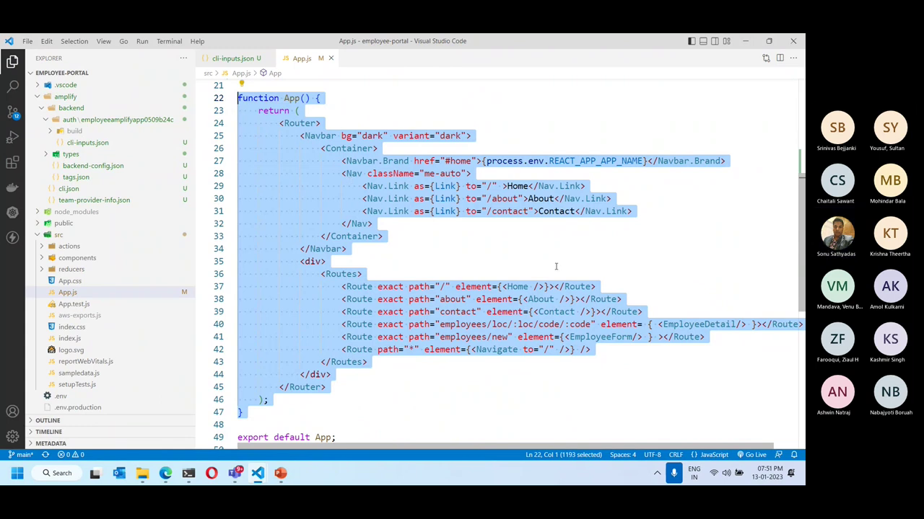
pyautogui.hotkey('ctrl', 'v')
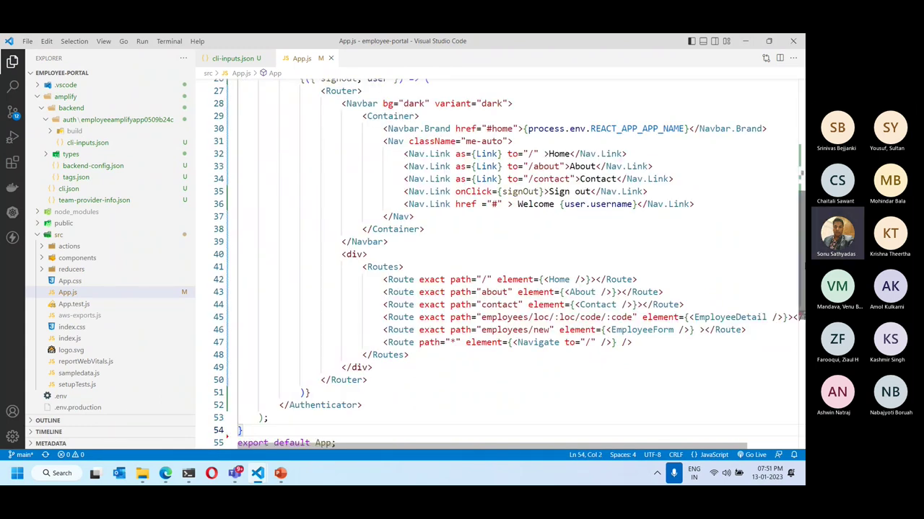
# Review the Sign out and Welcome links, catch-all Route and Authenticator wrapper, then return to PowerShell
pyautogui.scroll(3, 797, 224)
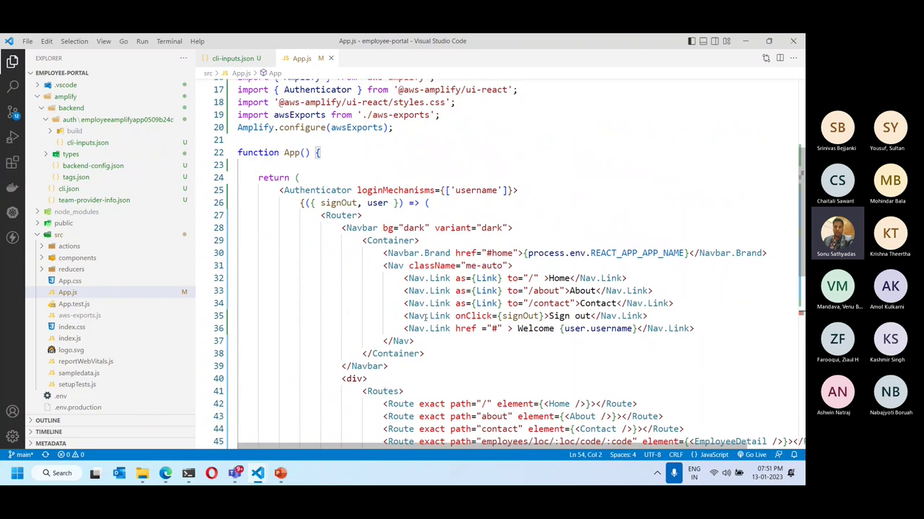
pyautogui.moveTo(404, 316); pyautogui.dragTo(704, 328)
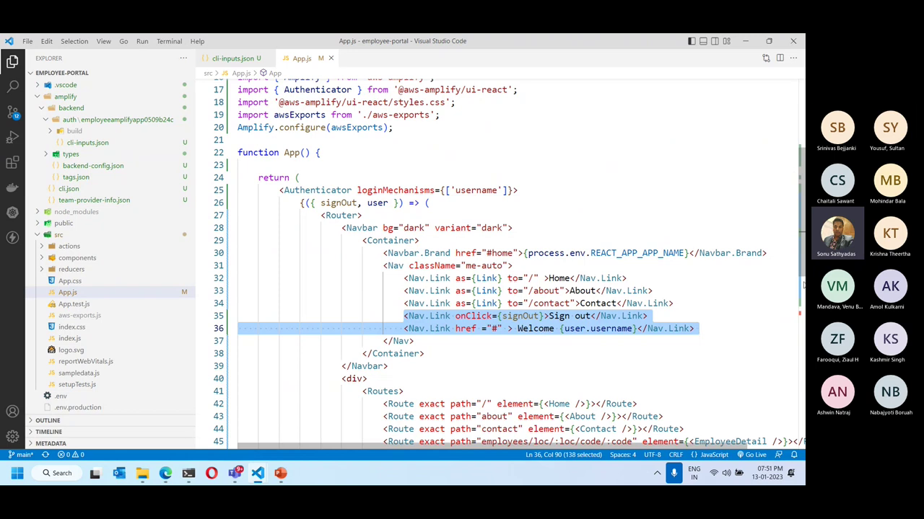
pyautogui.scroll(-2, 704, 328)
pyautogui.scroll(-3, 546, 353)
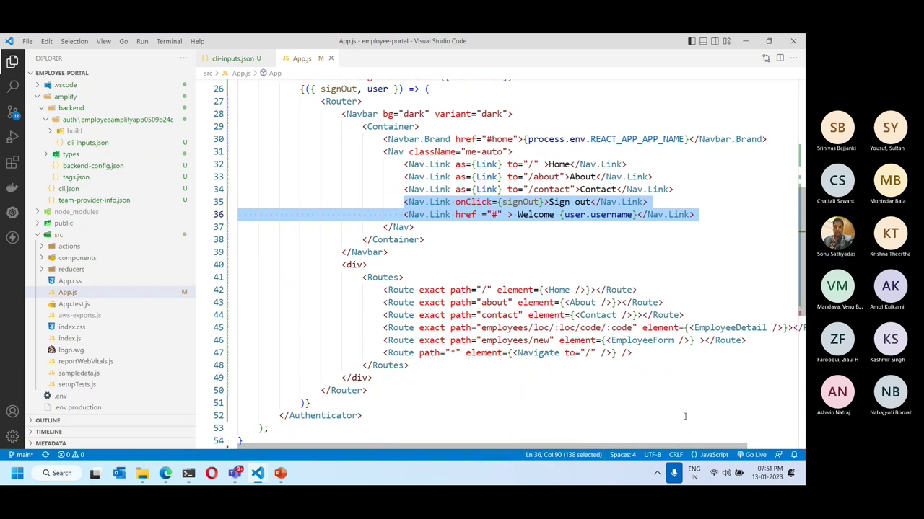
pyautogui.moveTo(382, 352); pyautogui.dragTo(629, 353)
pyautogui.moveTo(802, 296); pyautogui.dragTo(803, 240)
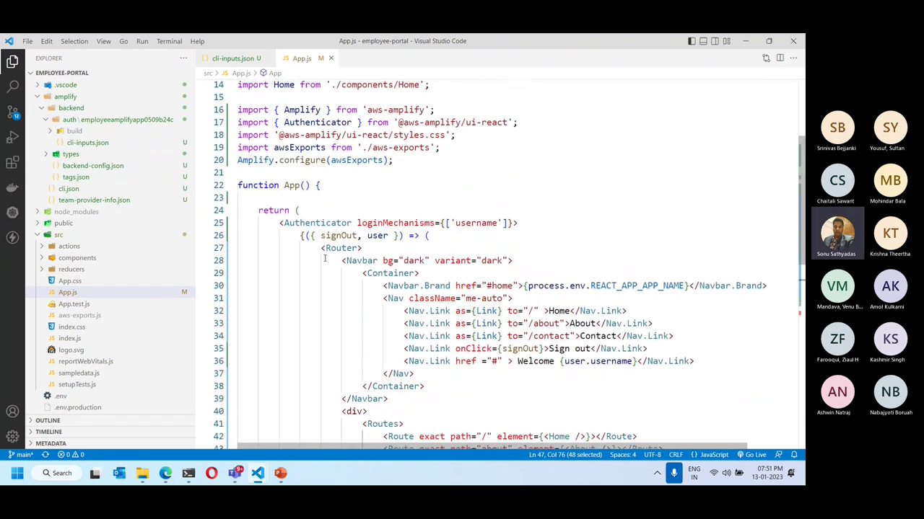
pyautogui.moveTo(280, 223); pyautogui.dragTo(447, 230)
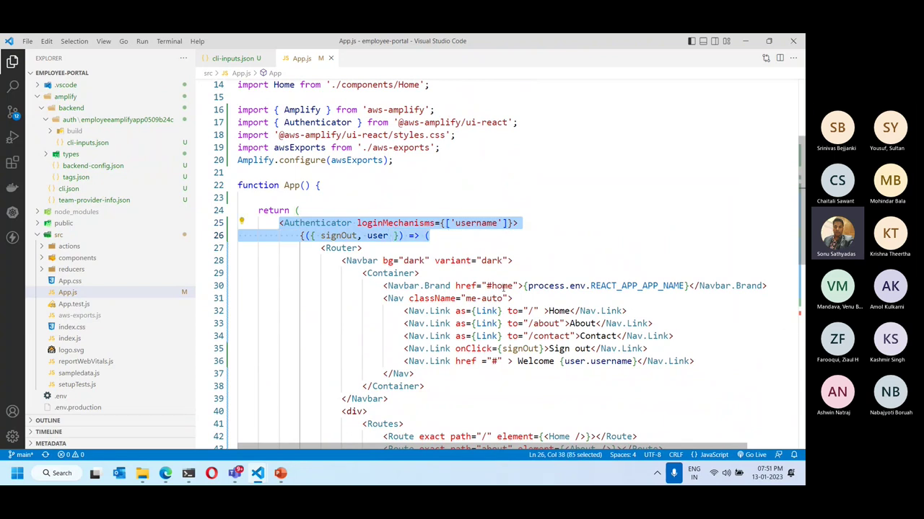
pyautogui.click(189, 474)
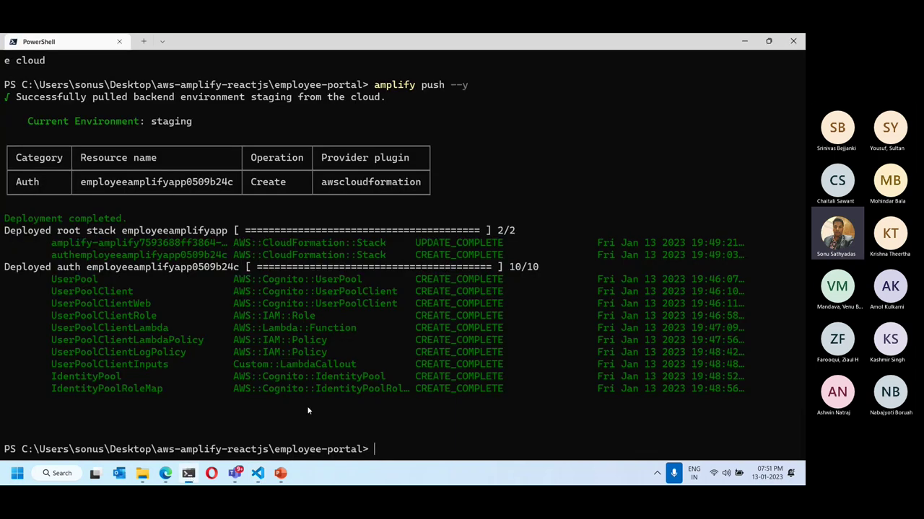
# Run npm start to launch the React dev server at localhost:3000
pyautogui.write('npm s')
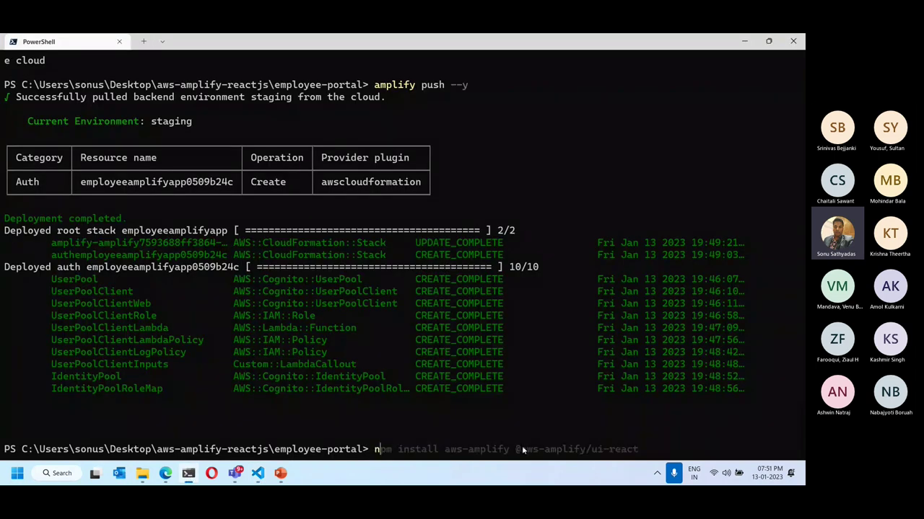
pyautogui.write('tart')
pyautogui.press('Return')
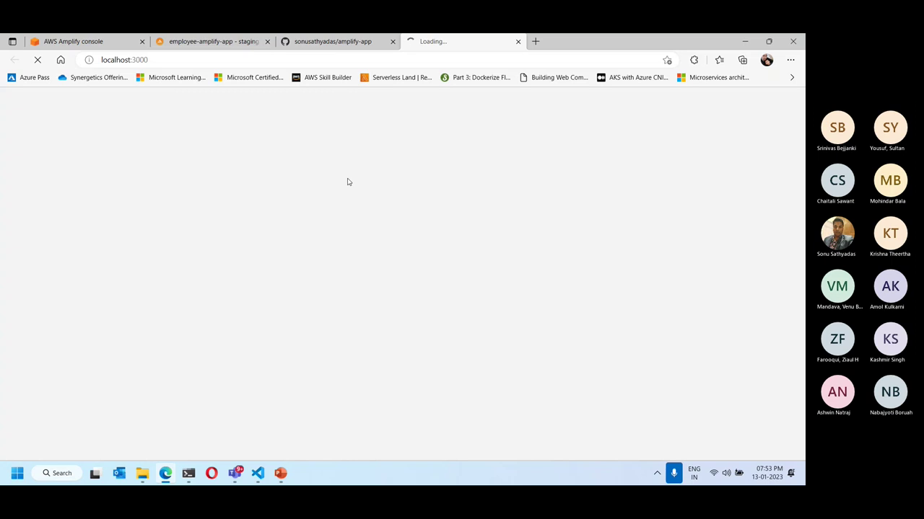
# Open and dismiss the context menu on the loading localhost:3000 page
pyautogui.rightClick(347, 182)
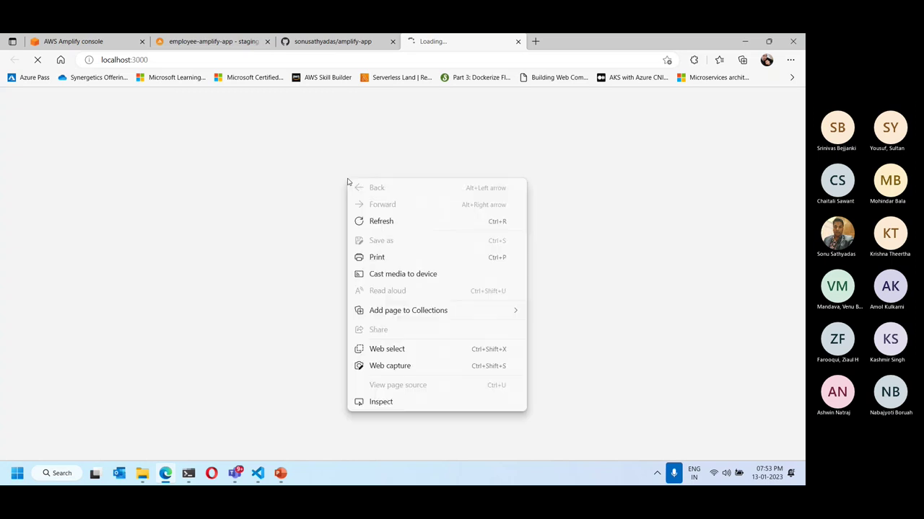
pyautogui.click(301, 181)
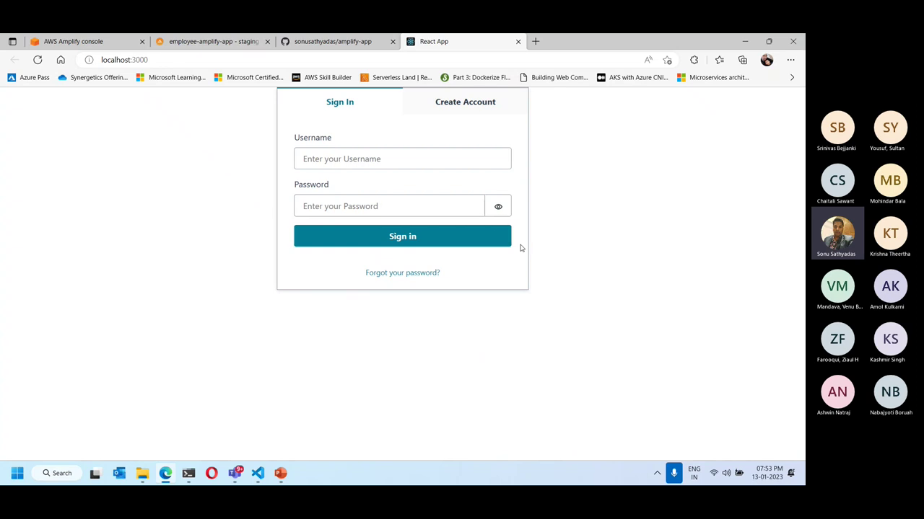
# Create an account with username labuser, a password, and the user's email address
pyautogui.click(459, 106)
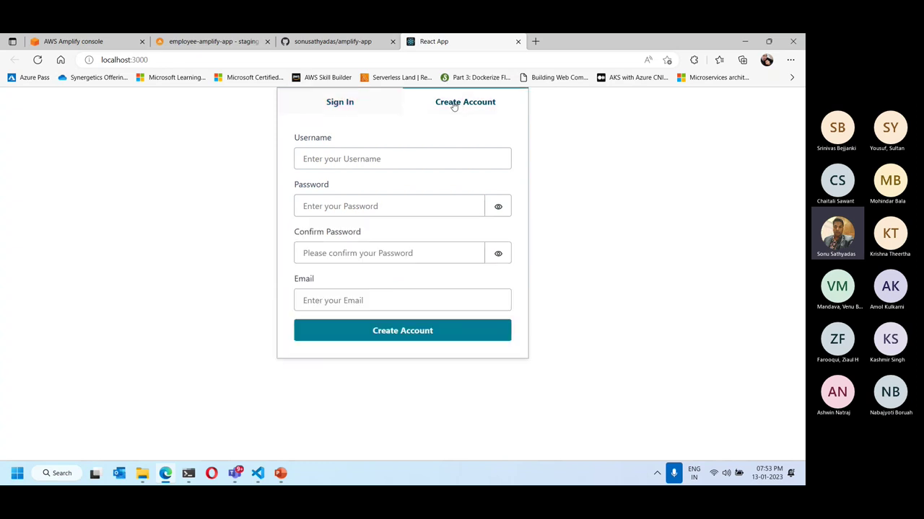
pyautogui.click(313, 159)
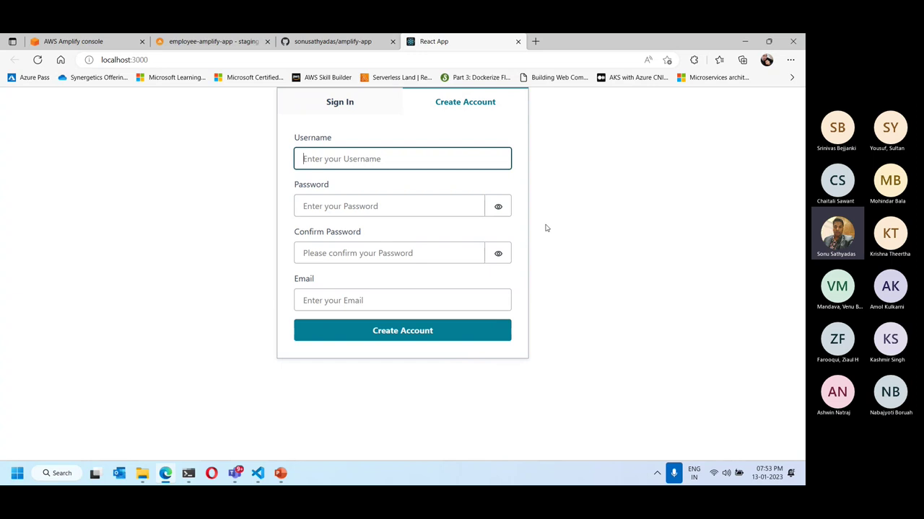
pyautogui.write('labuser')
pyautogui.press('Tab')
pyautogui.press('Return')
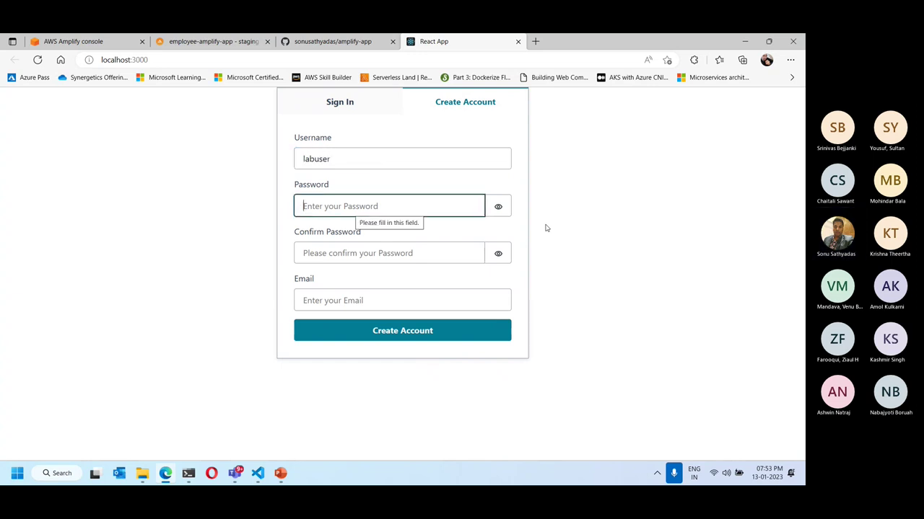
pyautogui.write('Password')
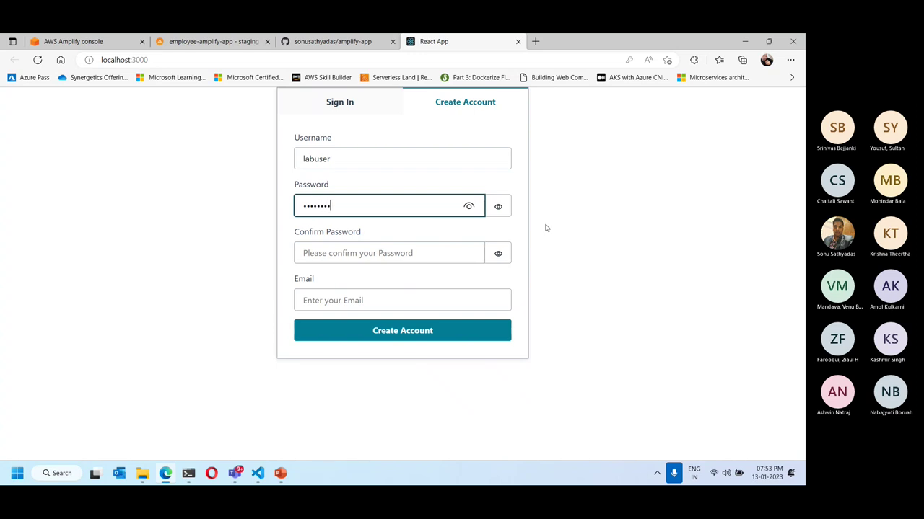
pyautogui.click(390, 254)
pyautogui.write('Pa')
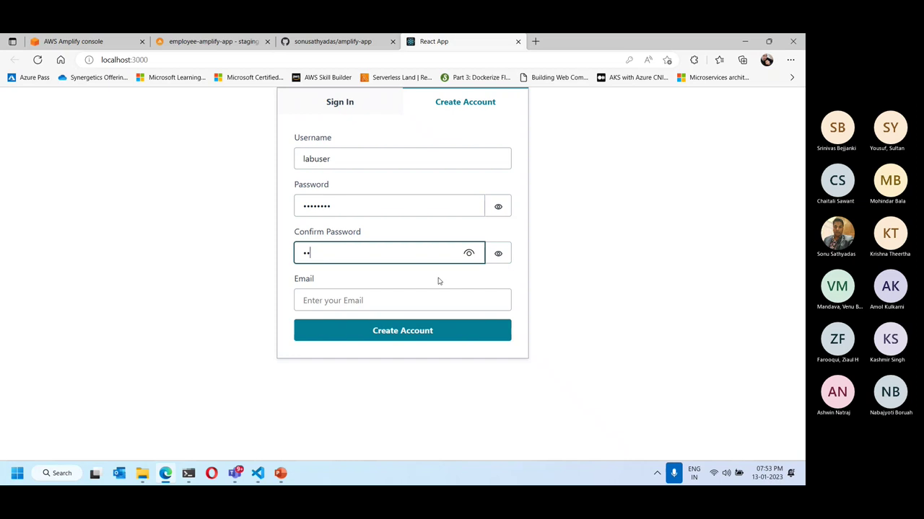
pyautogui.write('ssword')
pyautogui.click(372, 298)
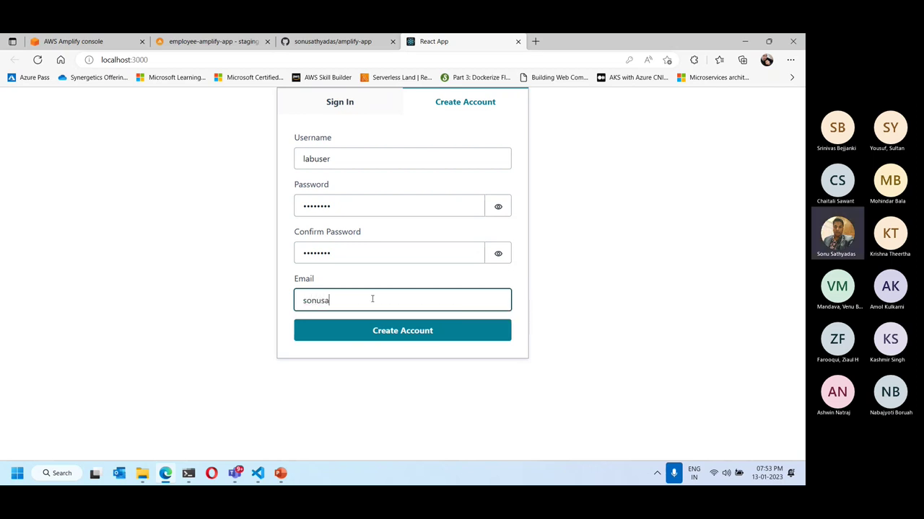
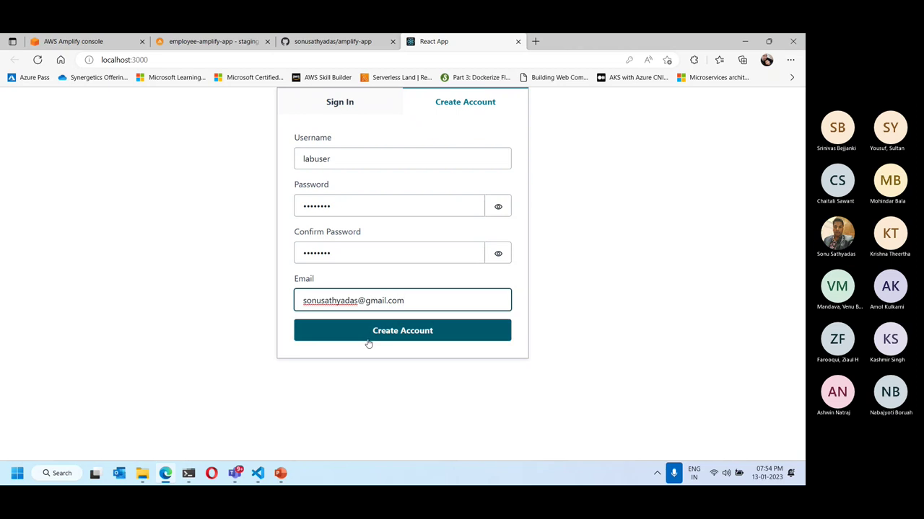
pyautogui.click(394, 332)
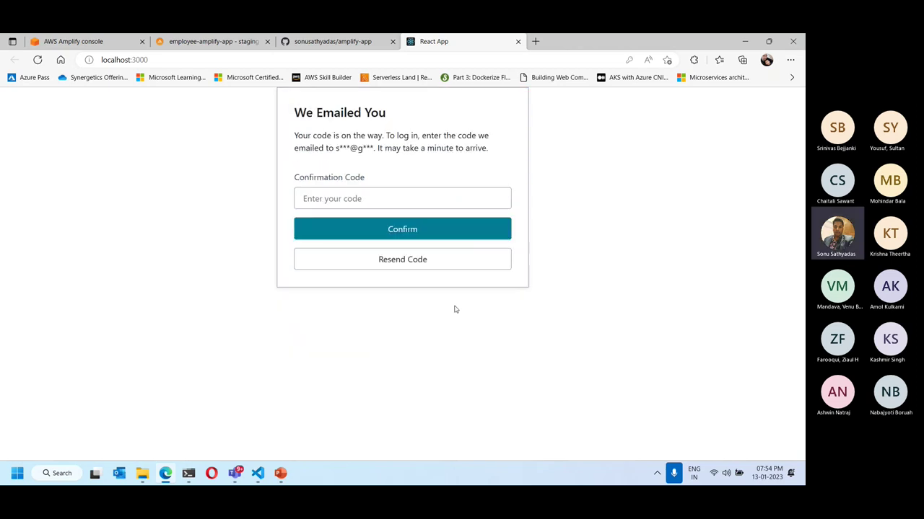
# Enter the emailed confirmation code and confirm the labuser account
pyautogui.click(380, 191)
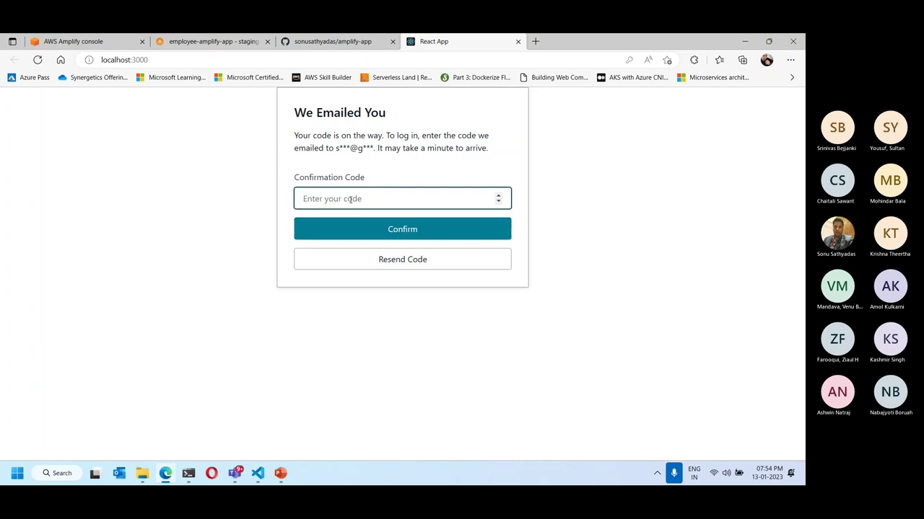
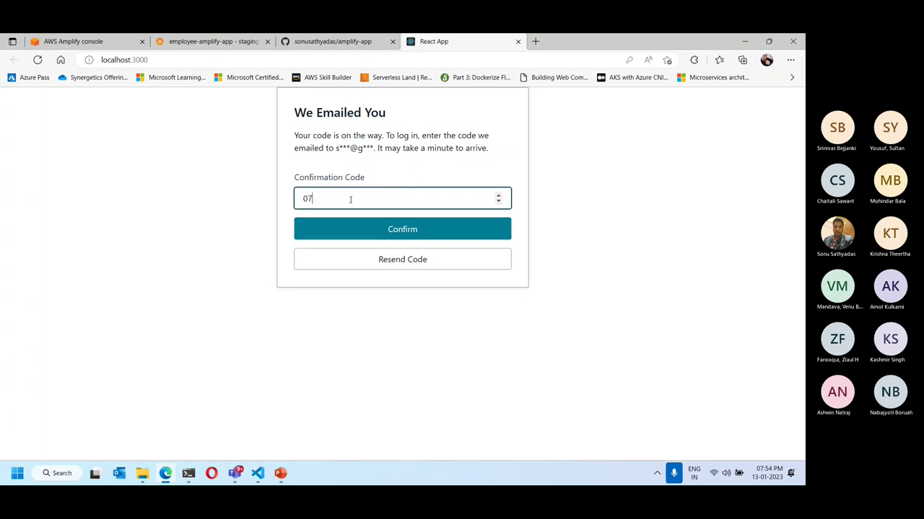
pyautogui.click(361, 229)
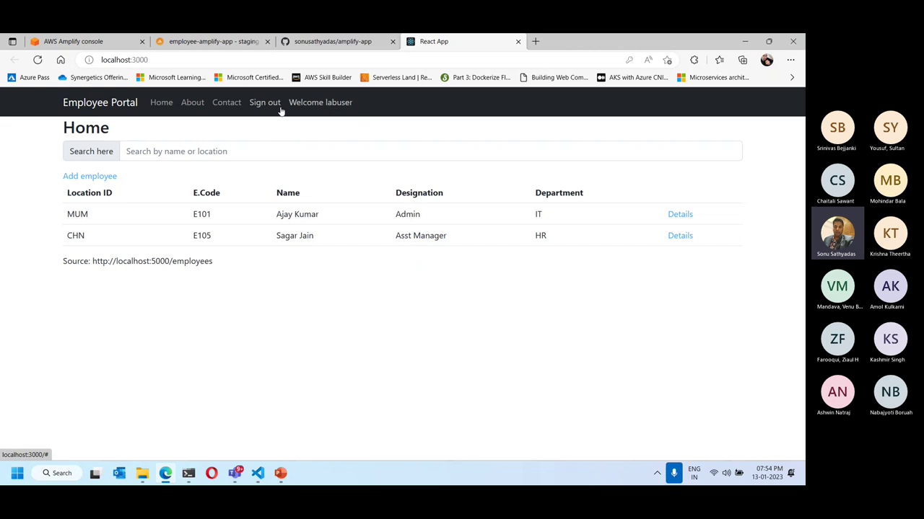
# Browse the portal's About, Contact and Home pages
pyautogui.click(192, 104)
pyautogui.click(224, 104)
pyautogui.click(186, 106)
pyautogui.click(161, 105)
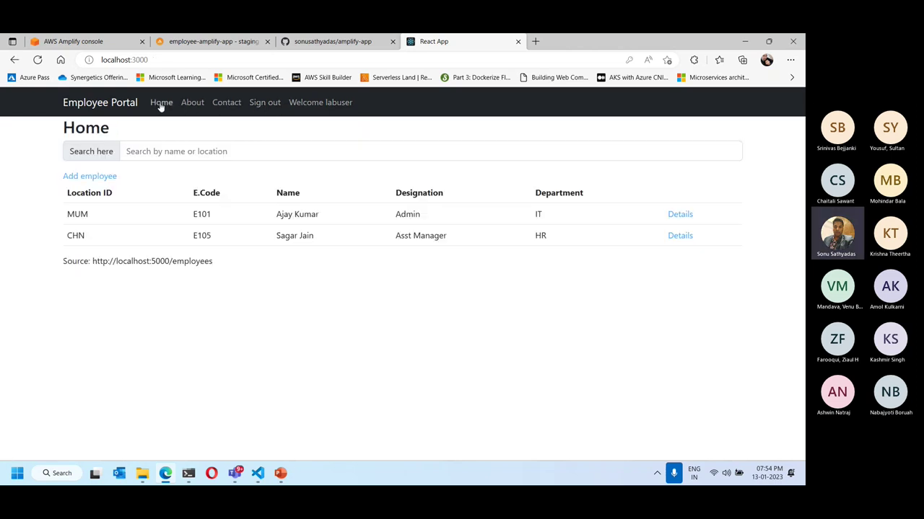
# Sign out, close the React App tab and return to PowerShell
pyautogui.click(276, 106)
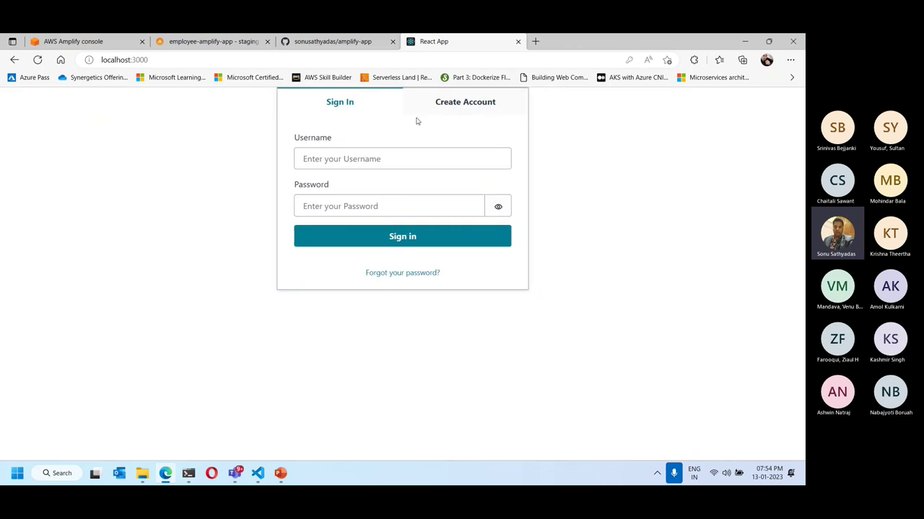
pyautogui.click(517, 41)
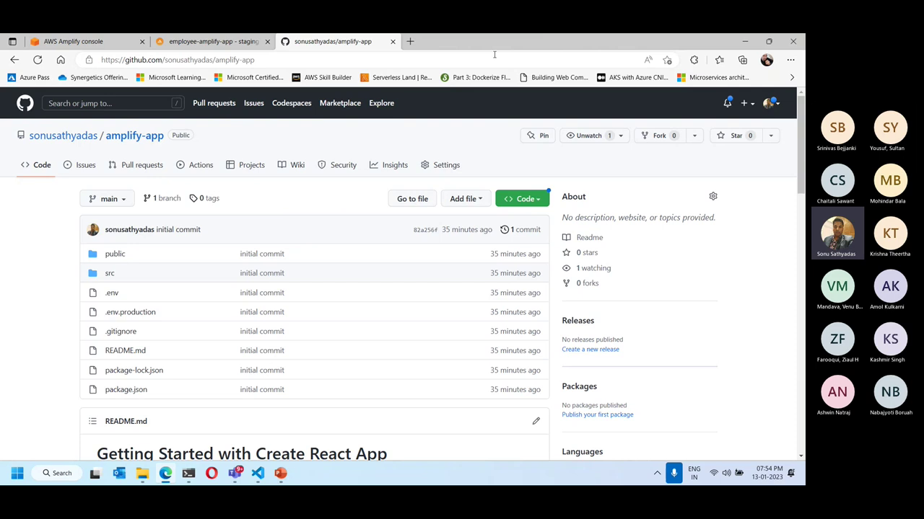
pyautogui.hotkey('alt', 'Tab')
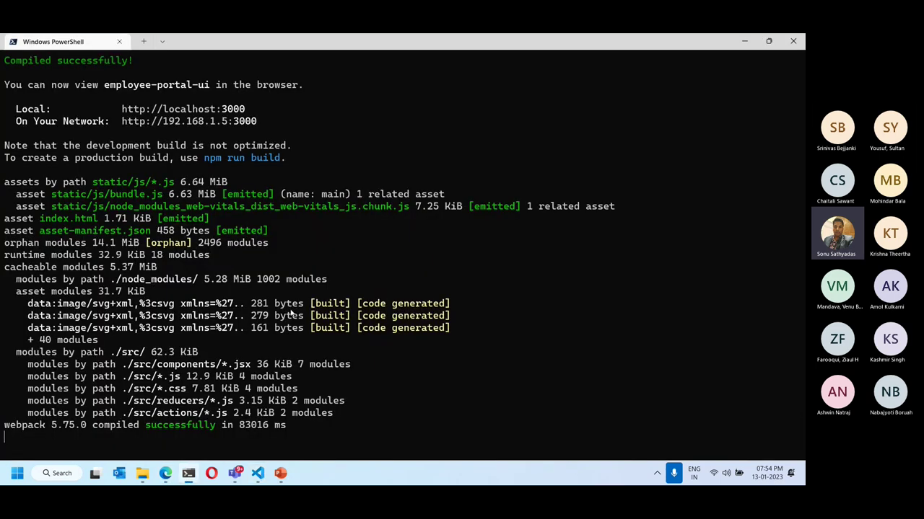
# Stop the dev server with Ctrl+C, confirming with y, then bring the Readme preview forward
pyautogui.hotkey('ctrl', 'c')
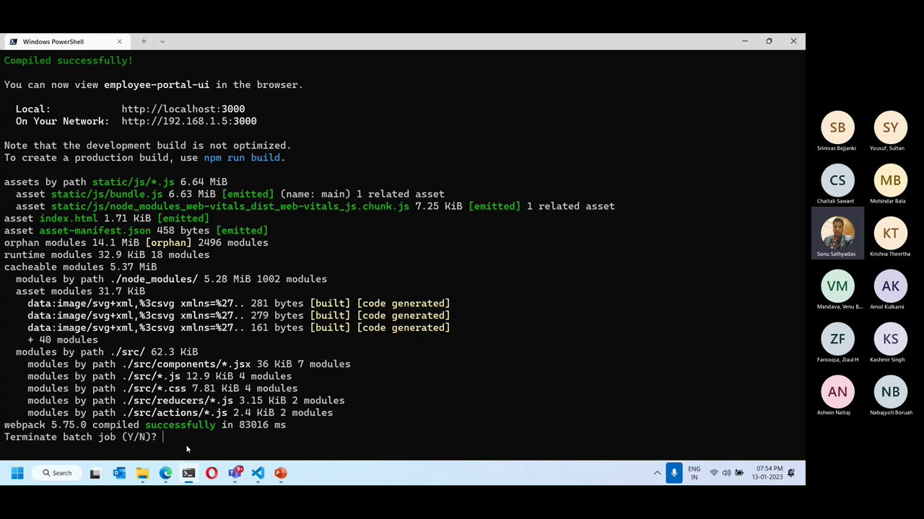
pyautogui.write('y')
pyautogui.press('Return')
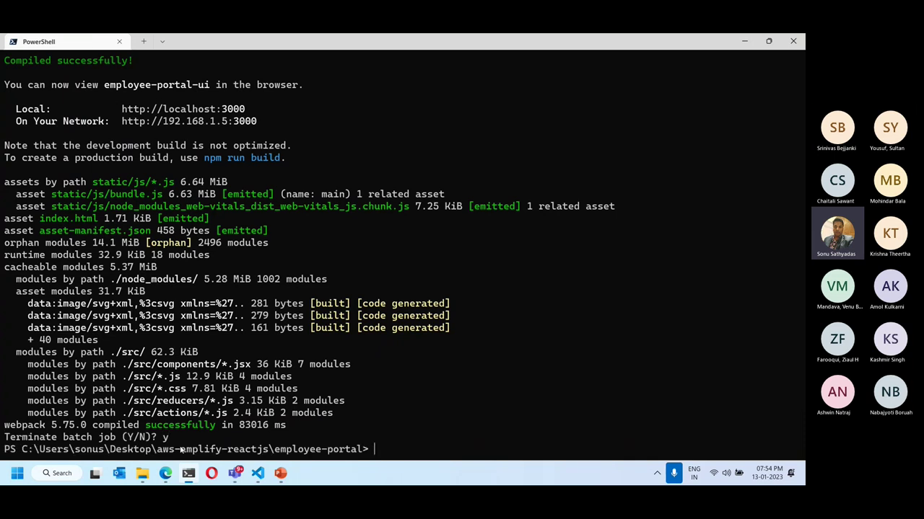
pyautogui.moveTo(254, 480)
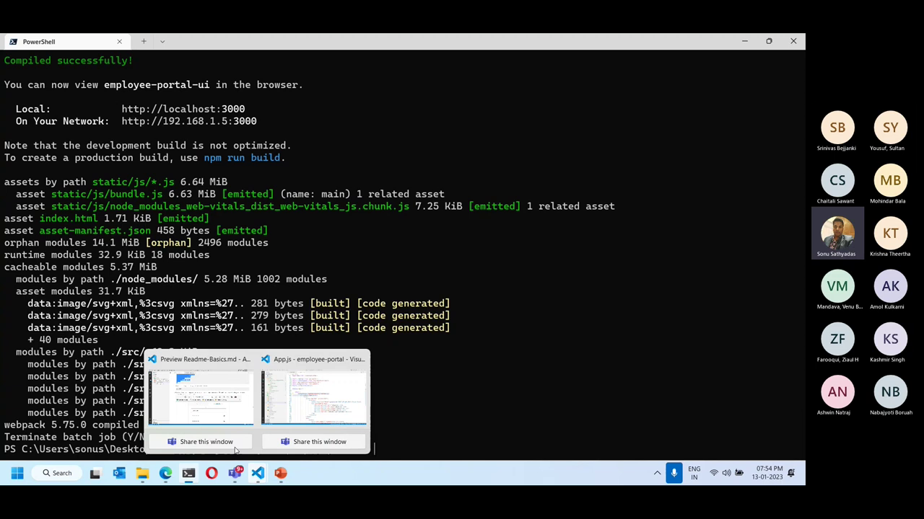
pyautogui.click(231, 361)
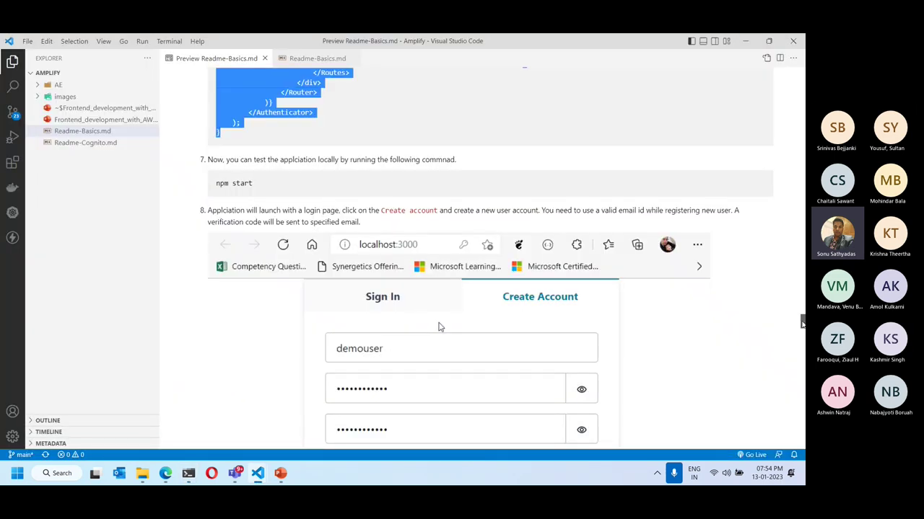
# Select the step 11 backend build commands in the readme, then minimize VS Code
pyautogui.scroll(-3, 486, 259)
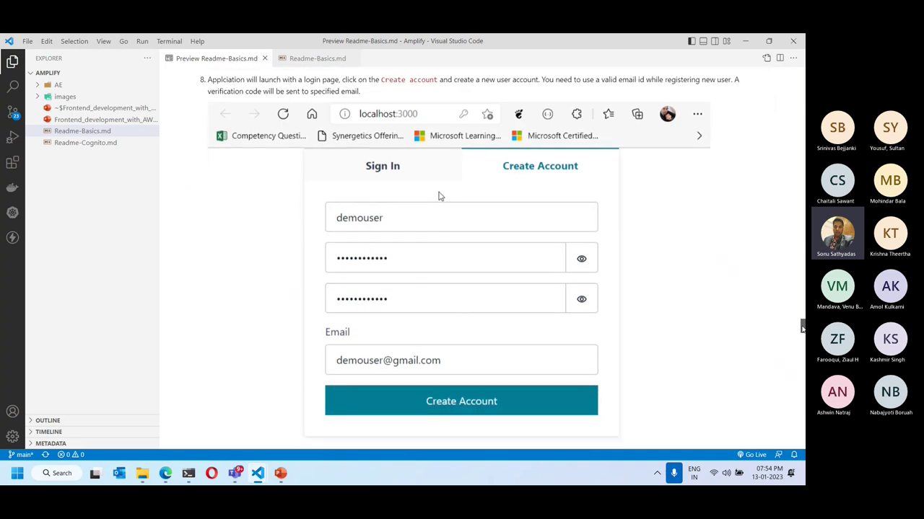
pyautogui.scroll(-1, 441, 196)
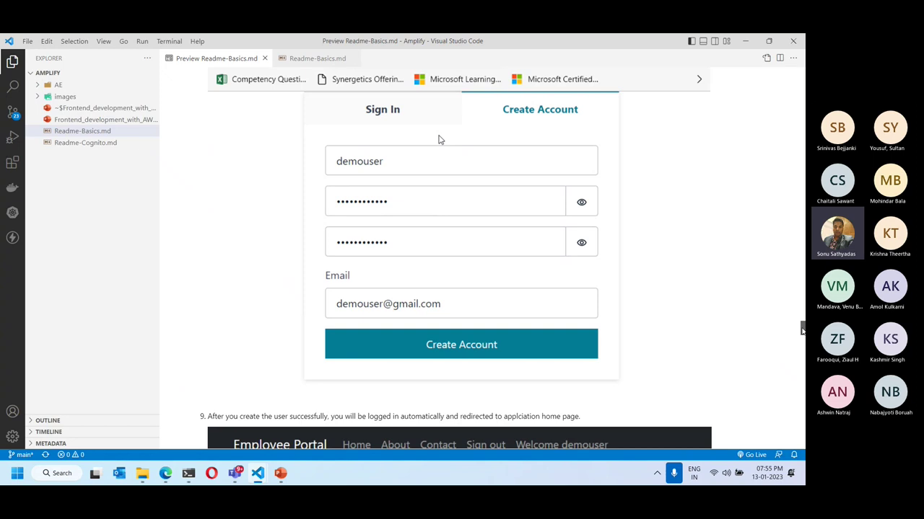
pyautogui.scroll(-3, 440, 139)
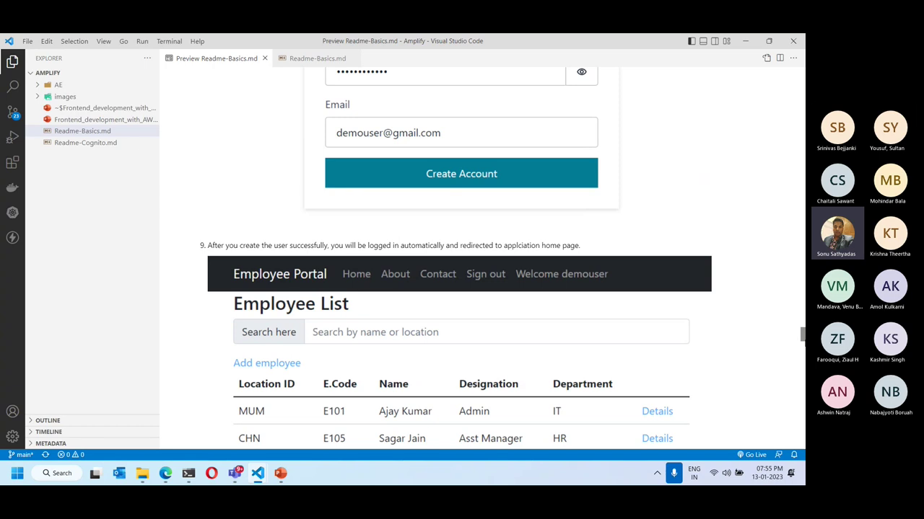
pyautogui.scroll(-5, 469, 260)
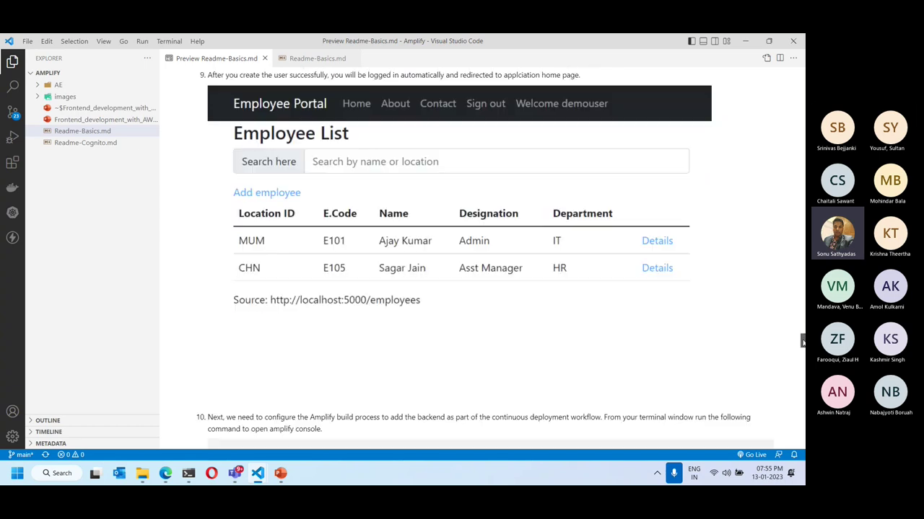
pyautogui.scroll(-2, 501, 270)
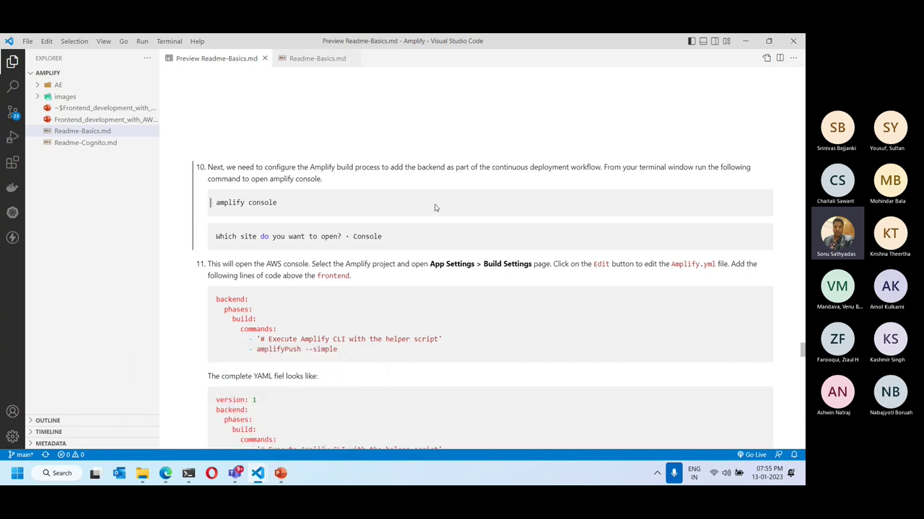
pyautogui.moveTo(344, 352); pyautogui.dragTo(215, 298)
pyautogui.hotkey('ctrl', 'c')
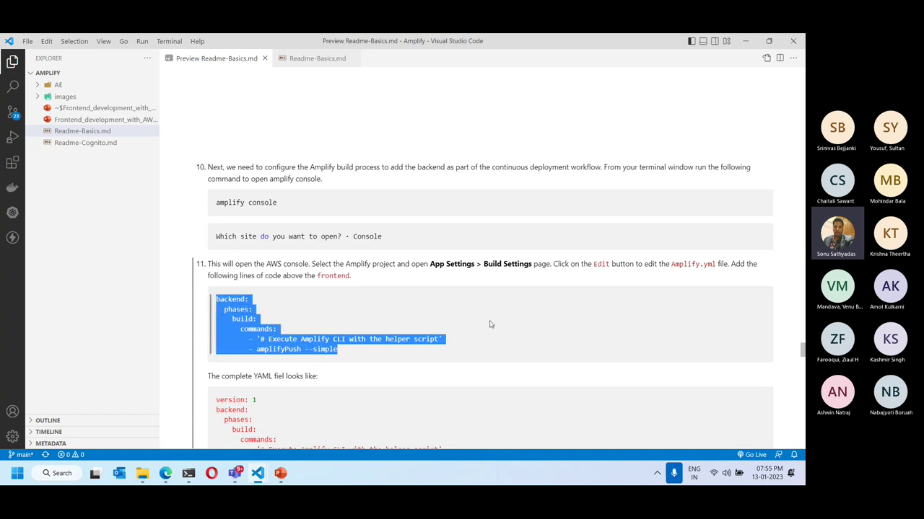
pyautogui.click(745, 41)
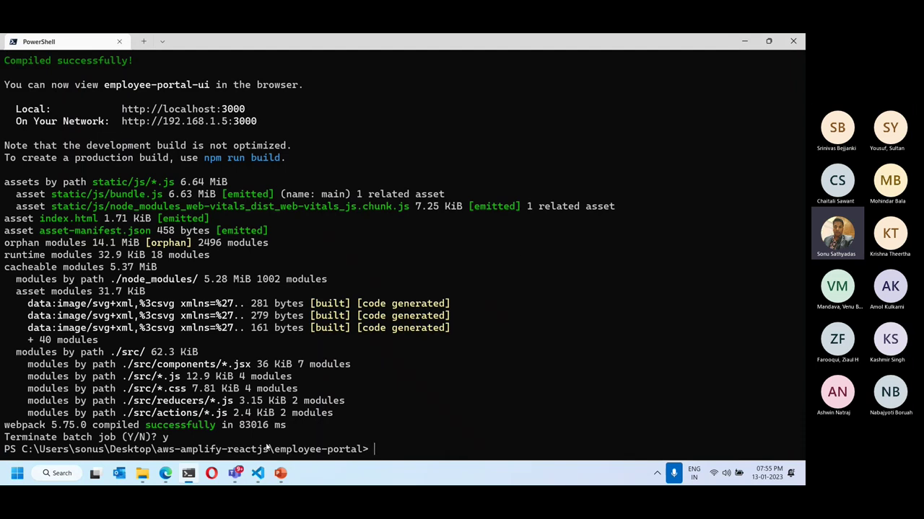
# Bring Edge forward on the Amplify console's employee-amplify-app staging deployment page
pyautogui.moveTo(258, 475)
pyautogui.moveTo(175, 478)
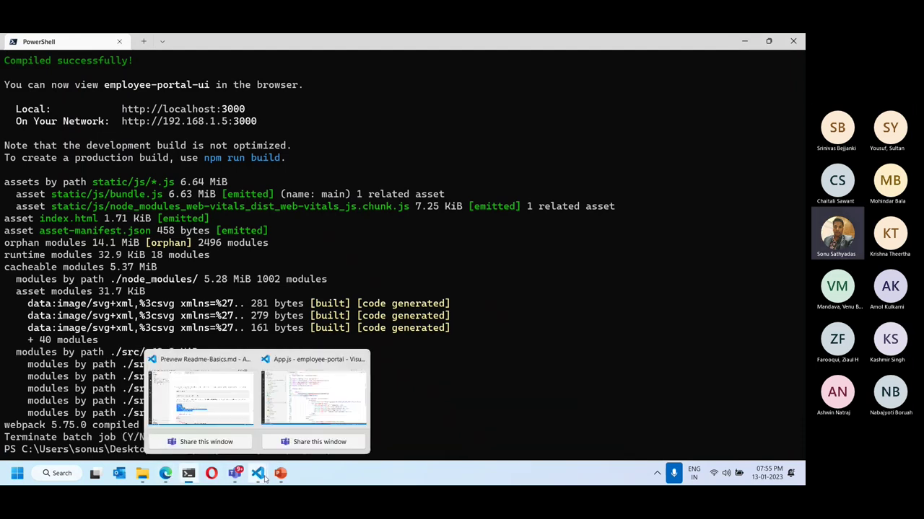
pyautogui.click(318, 394)
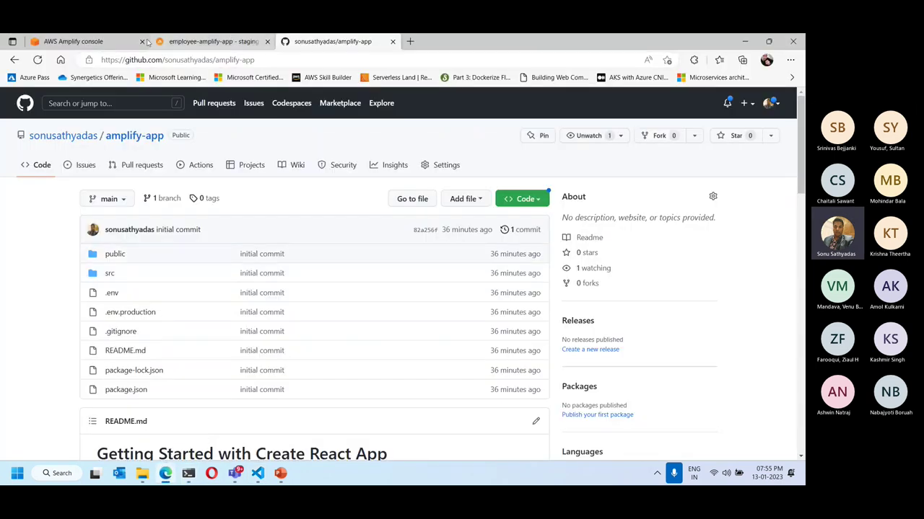
pyautogui.click(74, 41)
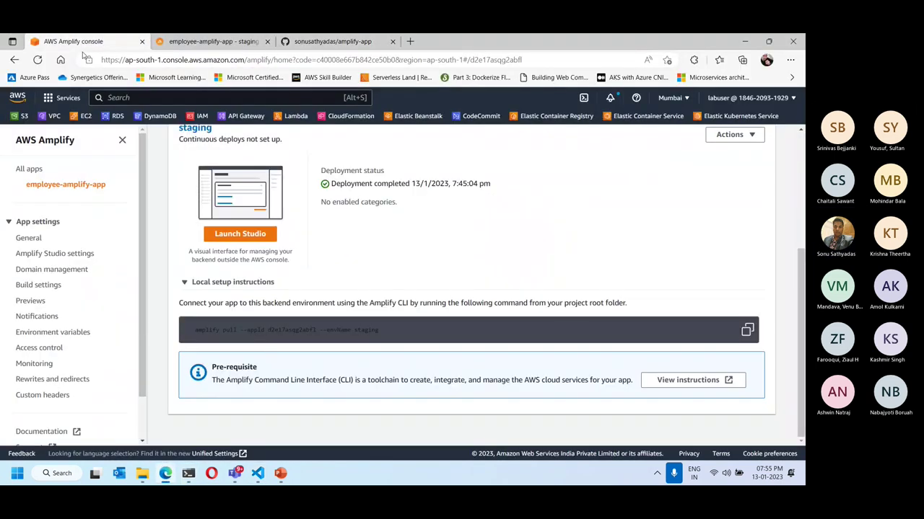
# Paste a backend amplifyPush --simple block after version: 1 in the amplify.yml build settings editor
pyautogui.click(41, 286)
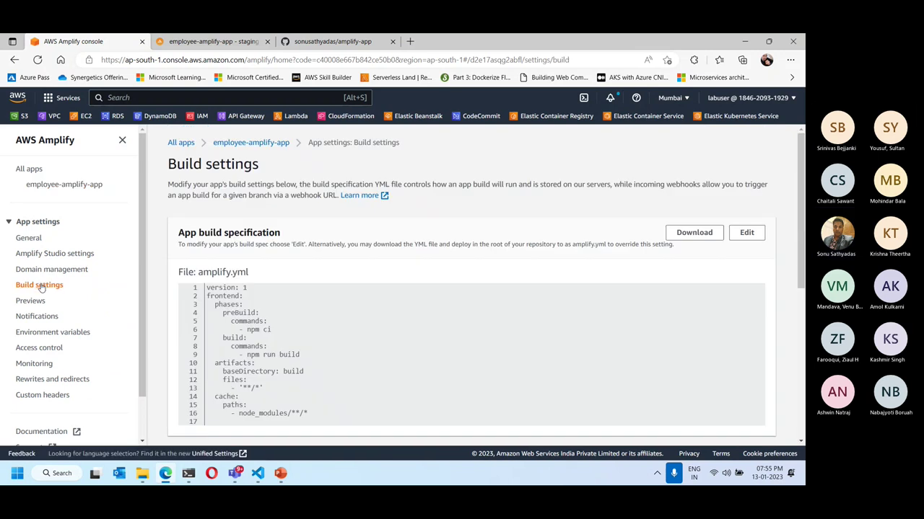
pyautogui.click(750, 234)
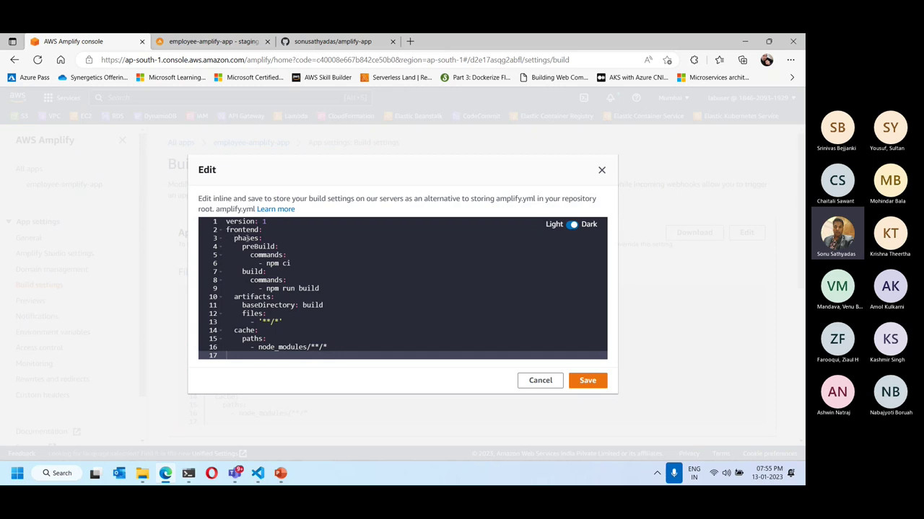
pyautogui.moveTo(226, 231); pyautogui.dragTo(336, 347)
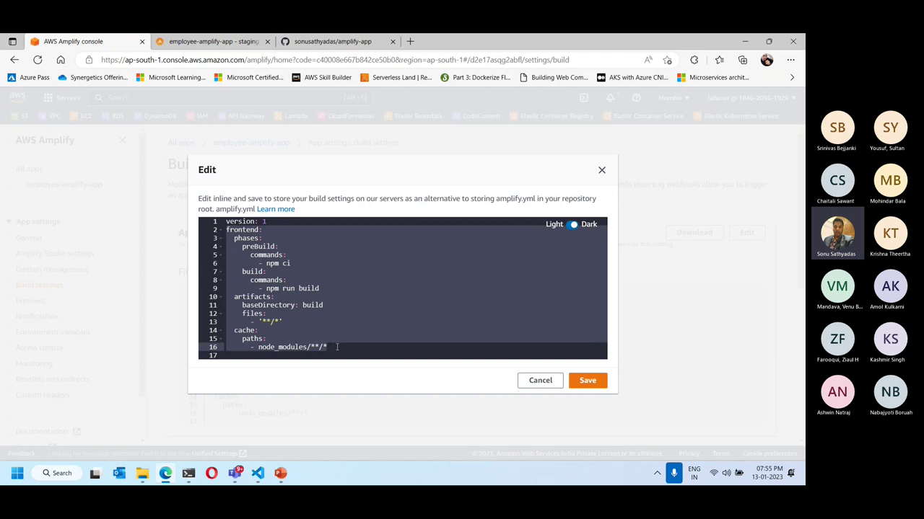
pyautogui.click(271, 222)
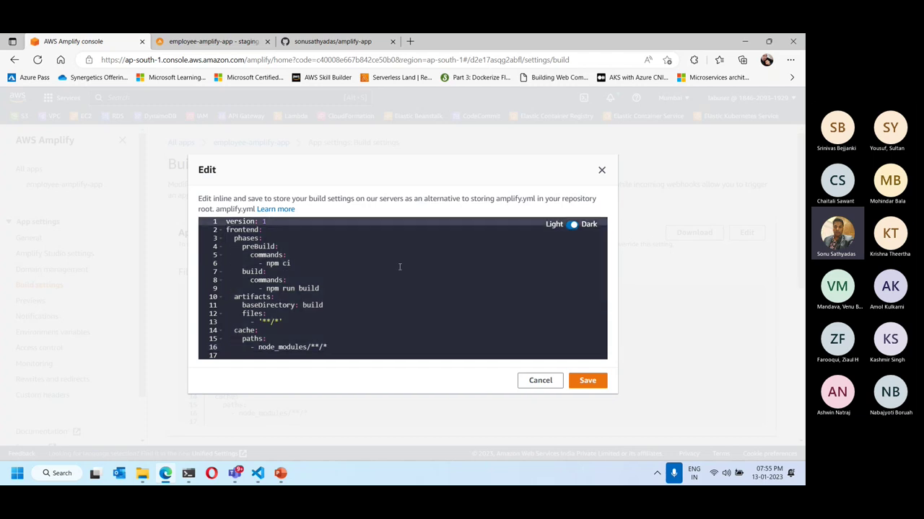
pyautogui.press('Return')
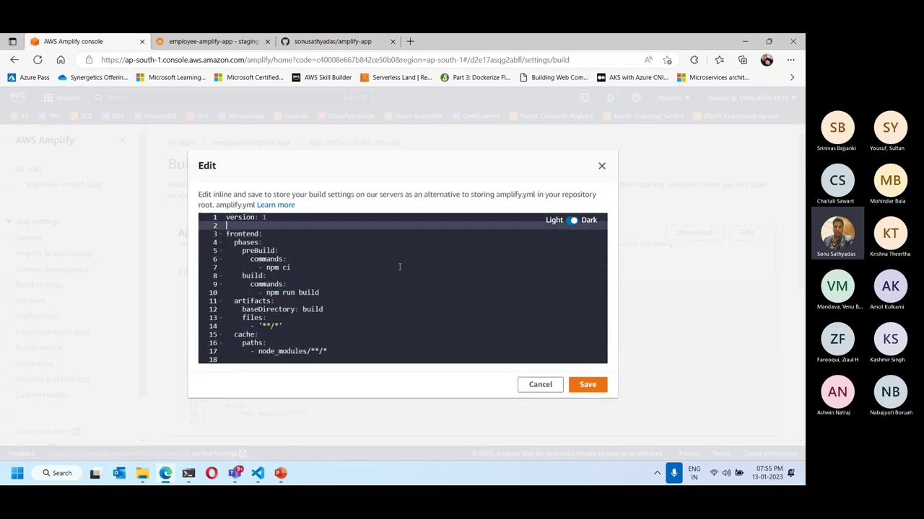
pyautogui.hotkey('ctrl', 'v')
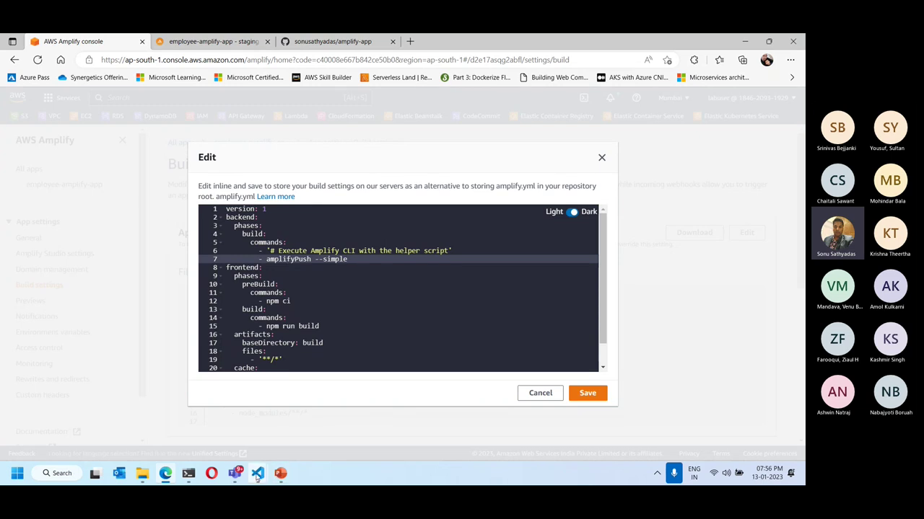
pyautogui.moveTo(258, 474)
pyautogui.click(325, 383)
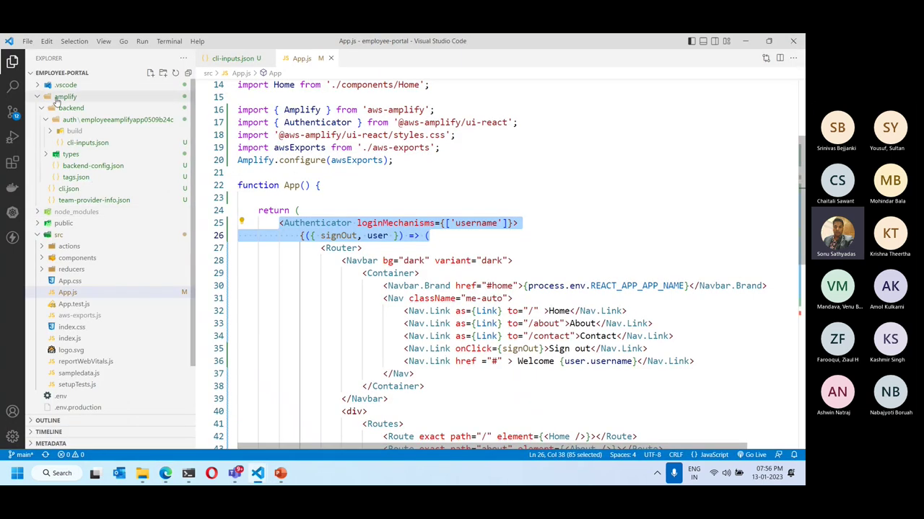
# Browse the amplify backend folders in VS Code, collapsing auth, then return to the amplify.yml editor
pyautogui.click(65, 96)
pyautogui.click(70, 101)
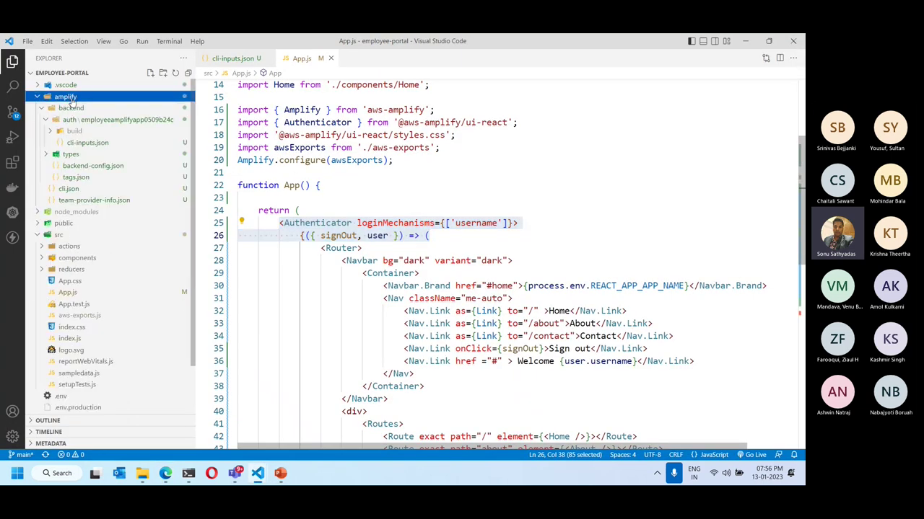
pyautogui.click(73, 121)
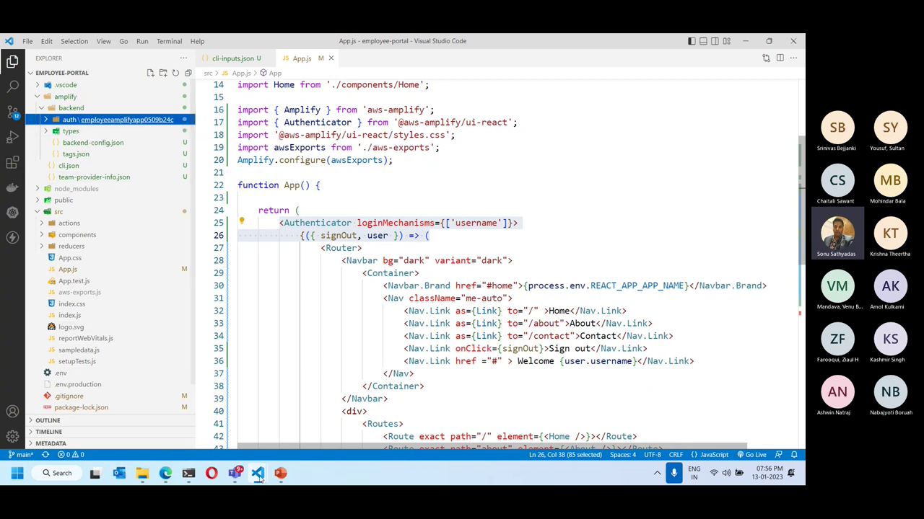
pyautogui.moveTo(262, 476)
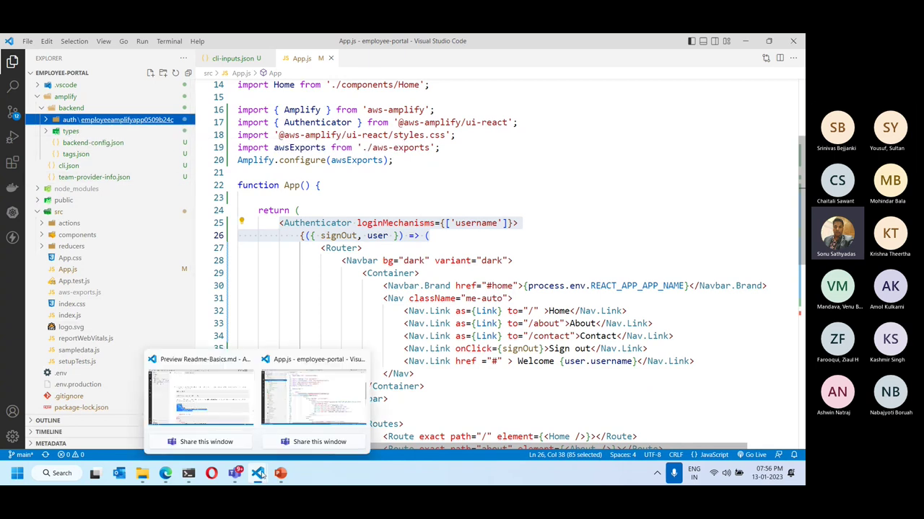
pyautogui.click(165, 473)
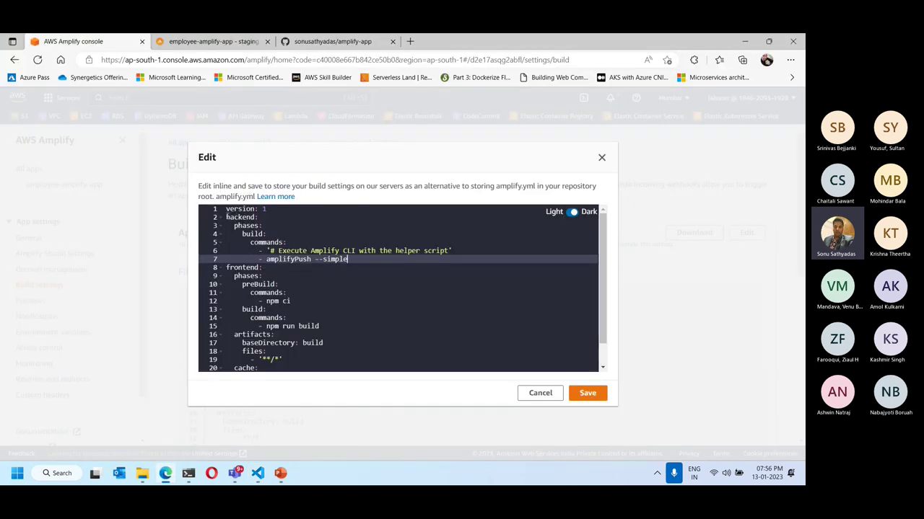
# Save amplify.yml with its new backend amplifyPush --simple phase for employee-amplify-app
pyautogui.moveTo(226, 217); pyautogui.dragTo(350, 260)
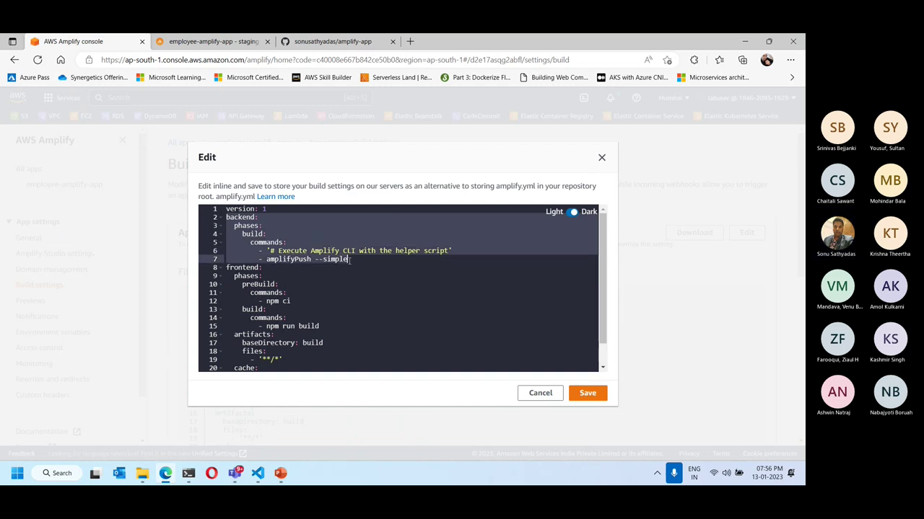
pyautogui.click(294, 259)
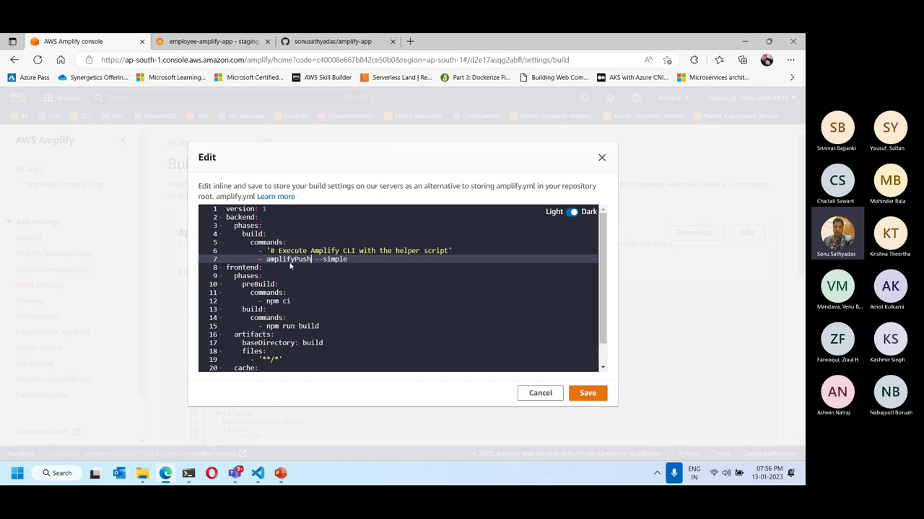
pyautogui.click(588, 393)
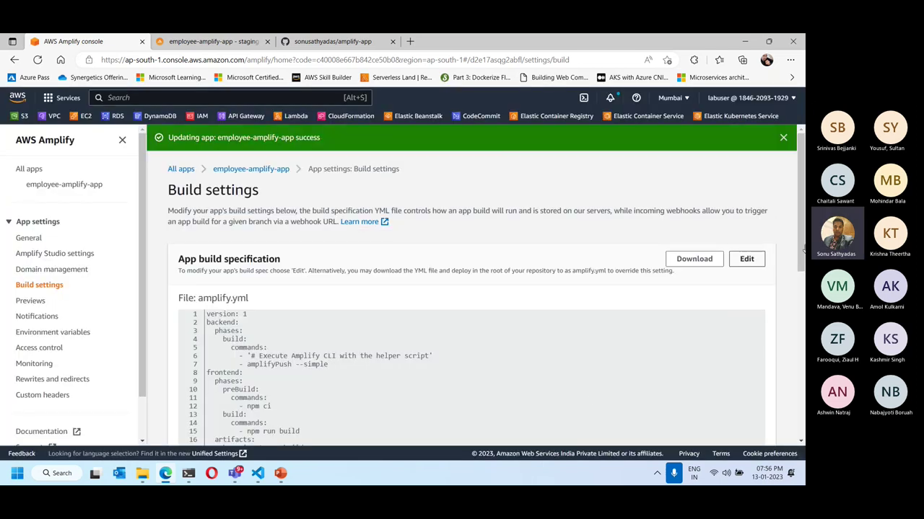
pyautogui.moveTo(803, 177); pyautogui.dragTo(803, 367)
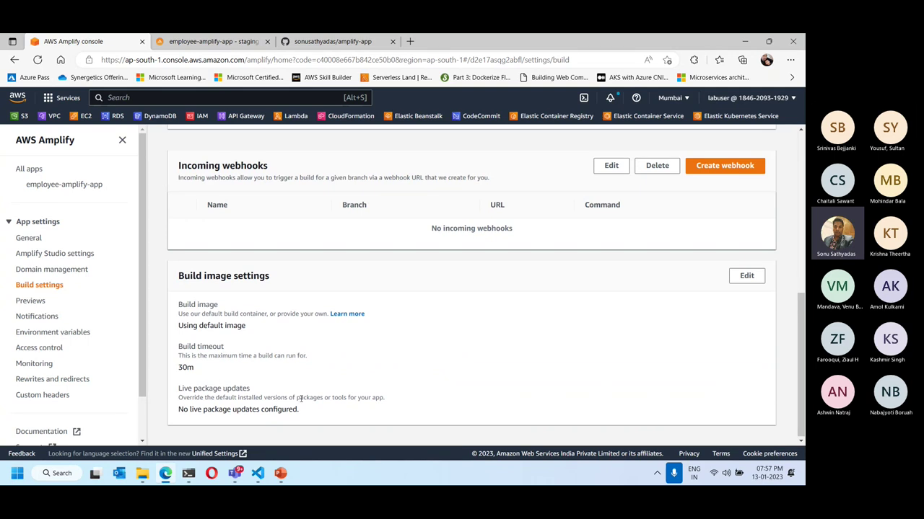
pyautogui.moveTo(180, 392); pyautogui.dragTo(250, 389)
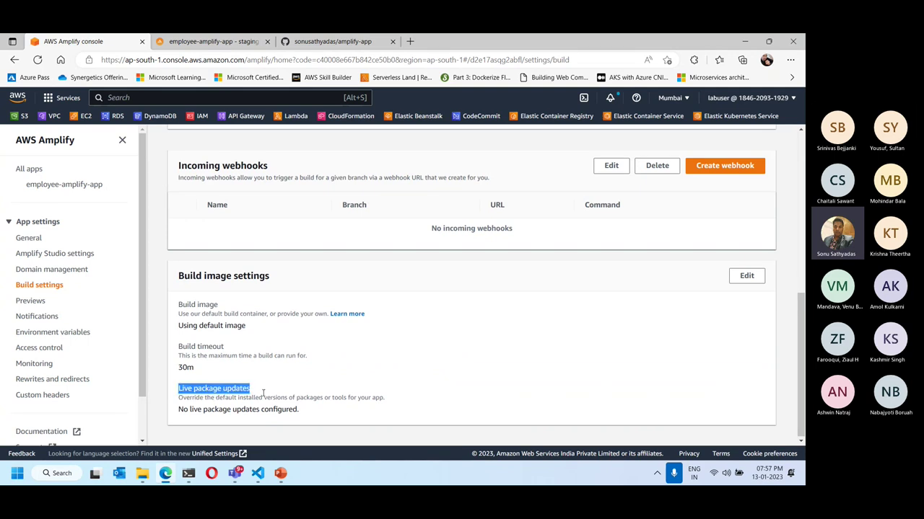
# Add an Amplify CLI package version override set to latest in the build image settings
pyautogui.click(747, 276)
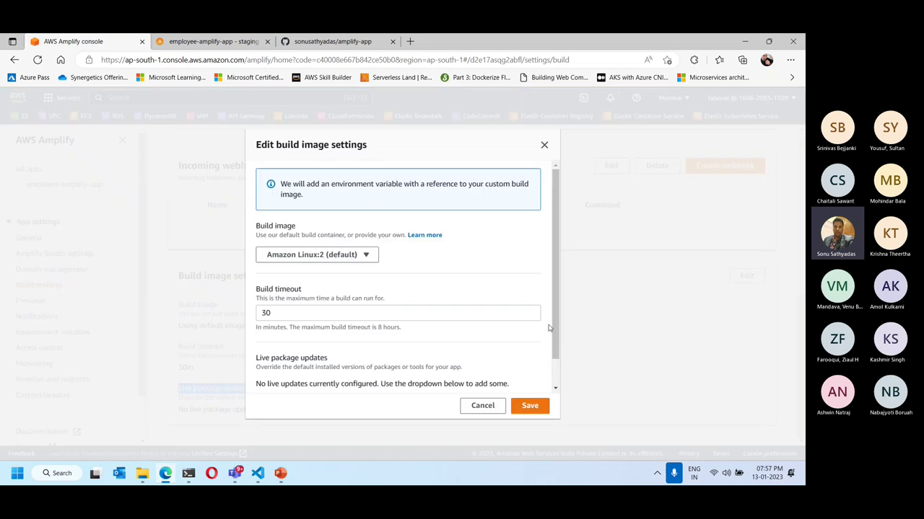
pyautogui.scroll(-1, 551, 329)
pyautogui.click(487, 379)
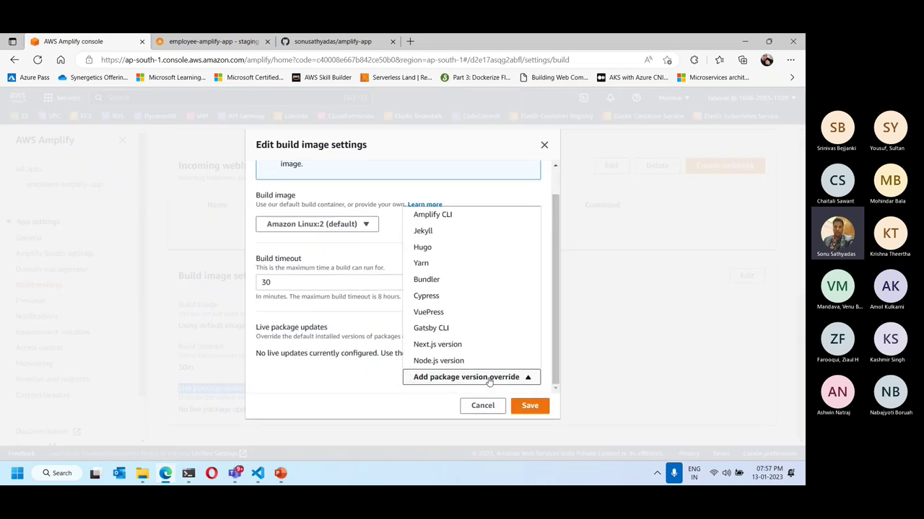
pyautogui.click(428, 215)
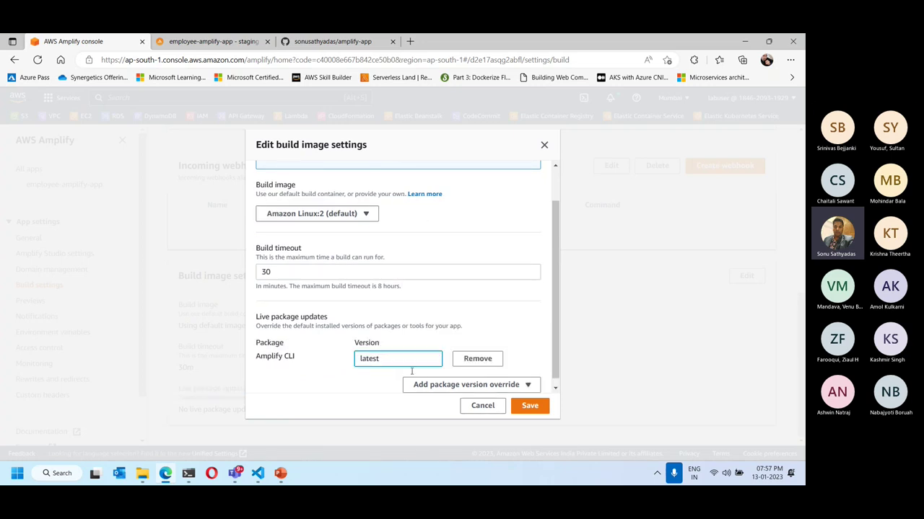
pyautogui.click(531, 407)
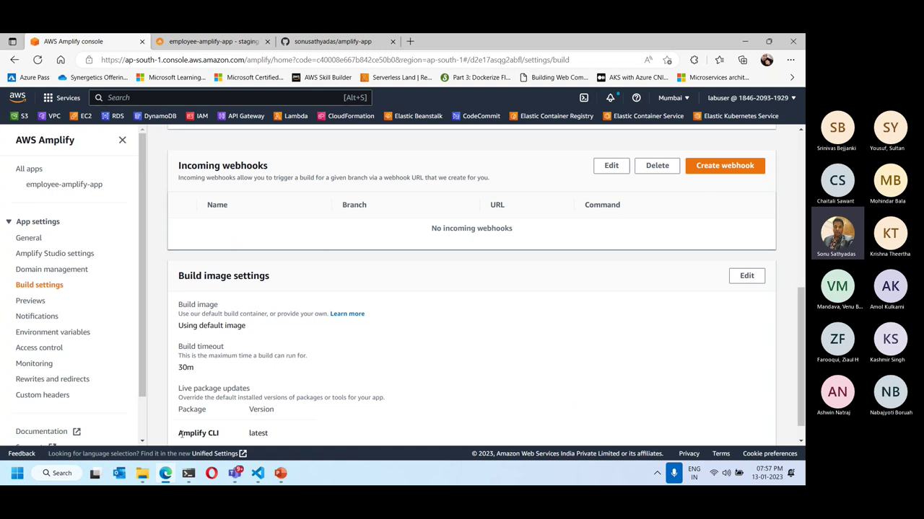
pyautogui.moveTo(179, 433); pyautogui.dragTo(265, 433)
pyautogui.click(344, 419)
pyautogui.click(258, 473)
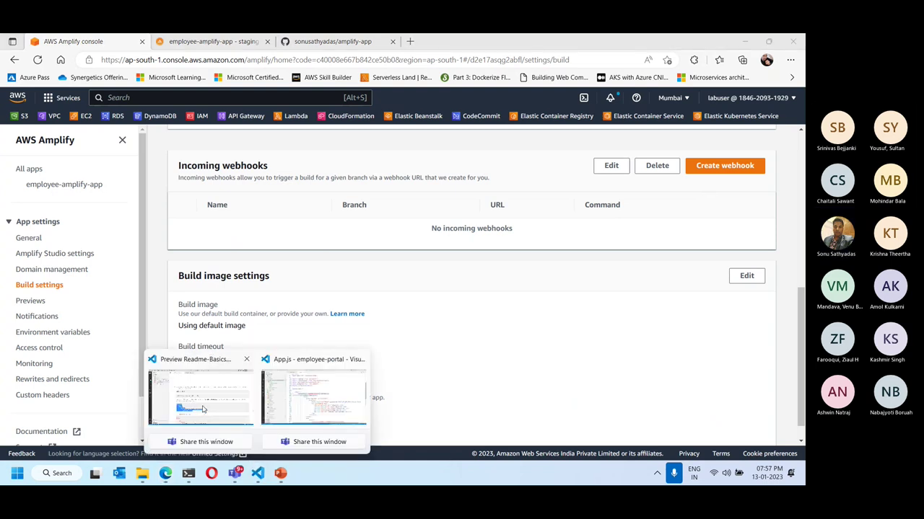
# Scroll the Readme-Basics.md preview in VS Code down toward step 14's backend-connection instructions
pyautogui.click(203, 409)
pyautogui.moveTo(802, 351); pyautogui.dragTo(802, 380)
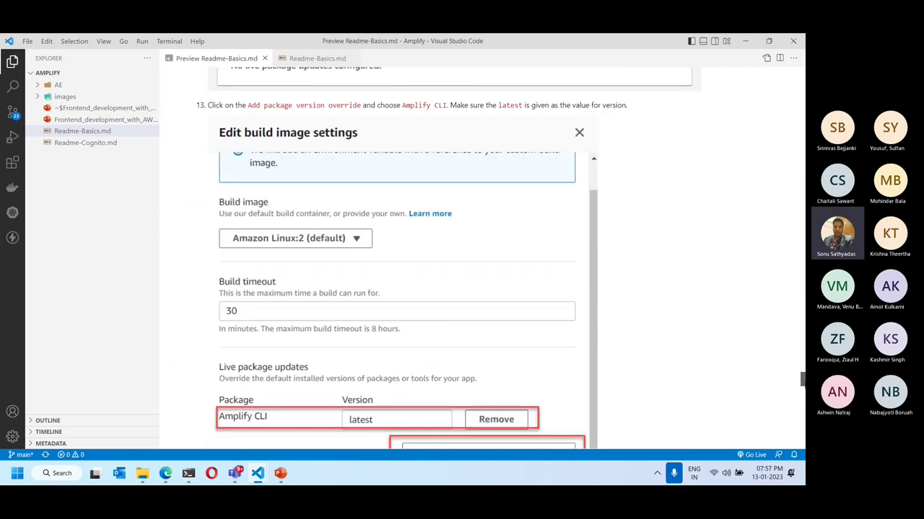
pyautogui.scroll(-5, 746, 192)
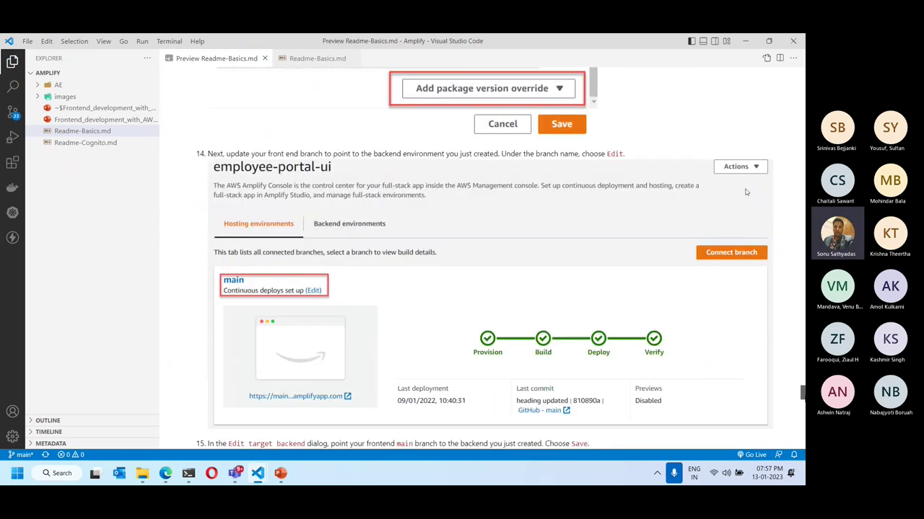
# Stage all changes, commit them as 'auth added', and push main to origin on GitHub
pyautogui.click(189, 473)
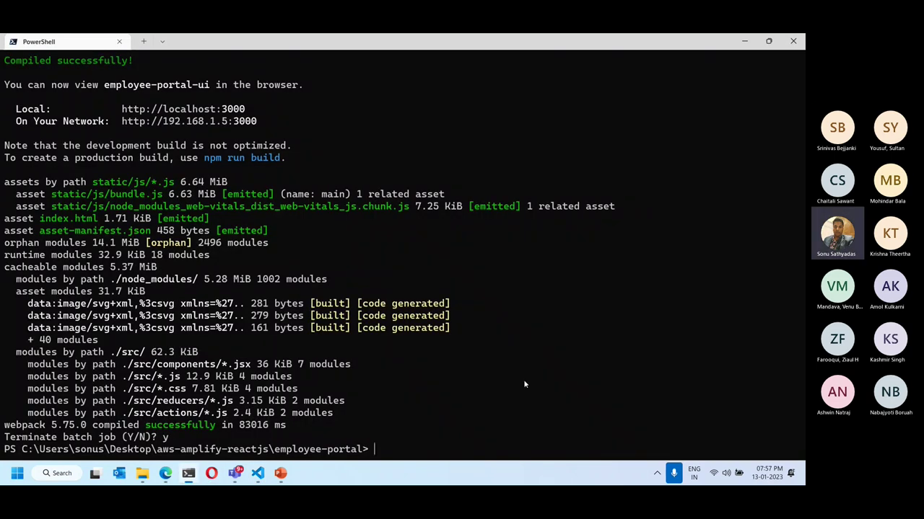
pyautogui.write('git add .')
pyautogui.press('Return')
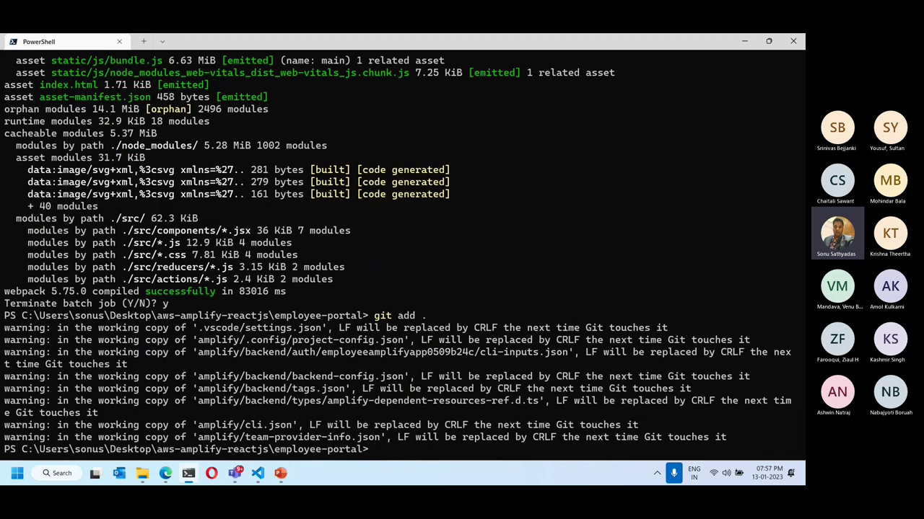
pyautogui.write('git commit -m ')
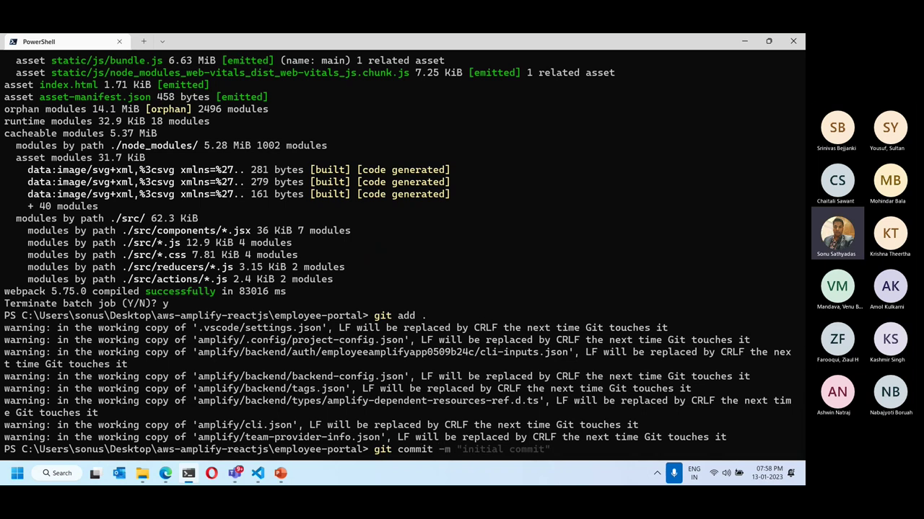
pyautogui.write('"auth added')
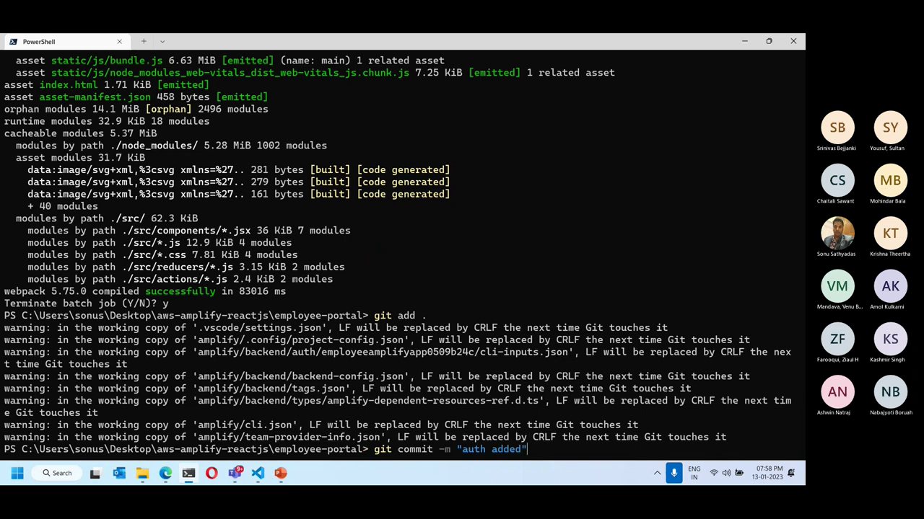
pyautogui.write('"')
pyautogui.press('Return')
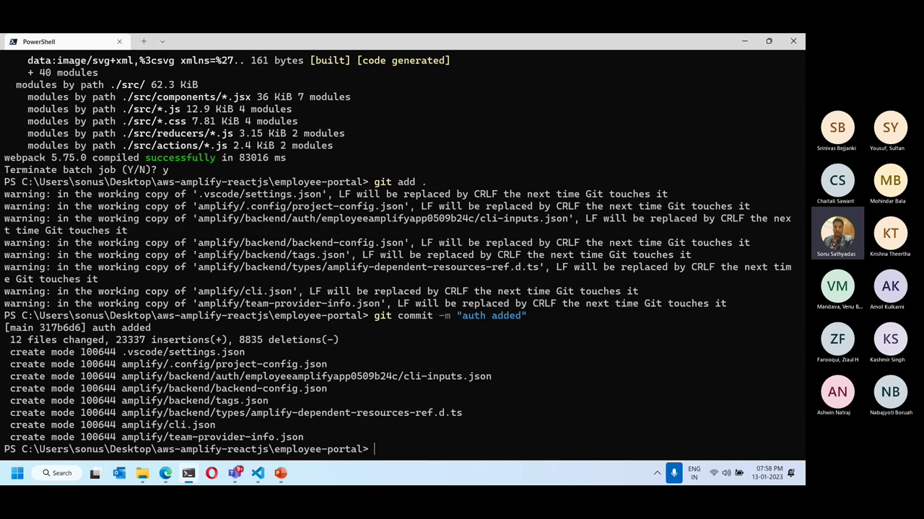
pyautogui.write('git push -u origin main')
pyautogui.press('Return')
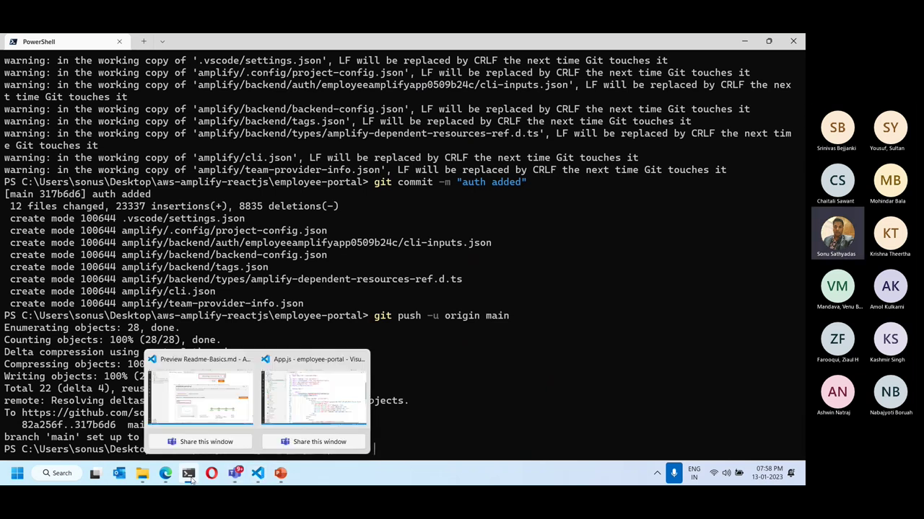
# Connect employee-amplify-app's main branch to the staging backend environment
pyautogui.click(165, 474)
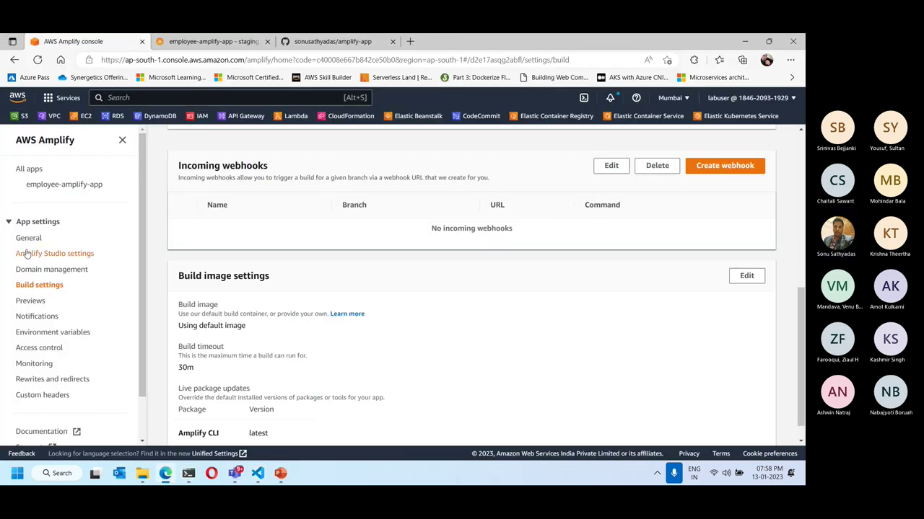
pyautogui.click(40, 185)
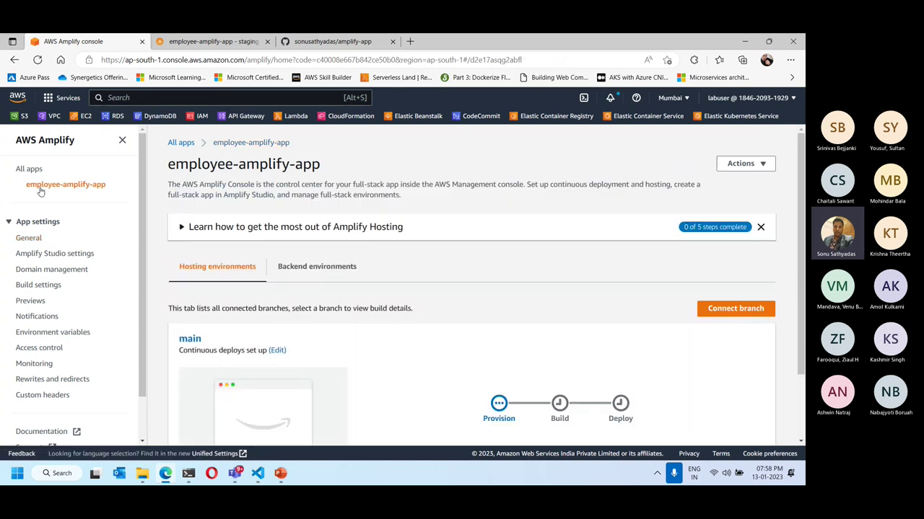
pyautogui.scroll(-1, 432, 352)
pyautogui.scroll(-1, 431, 352)
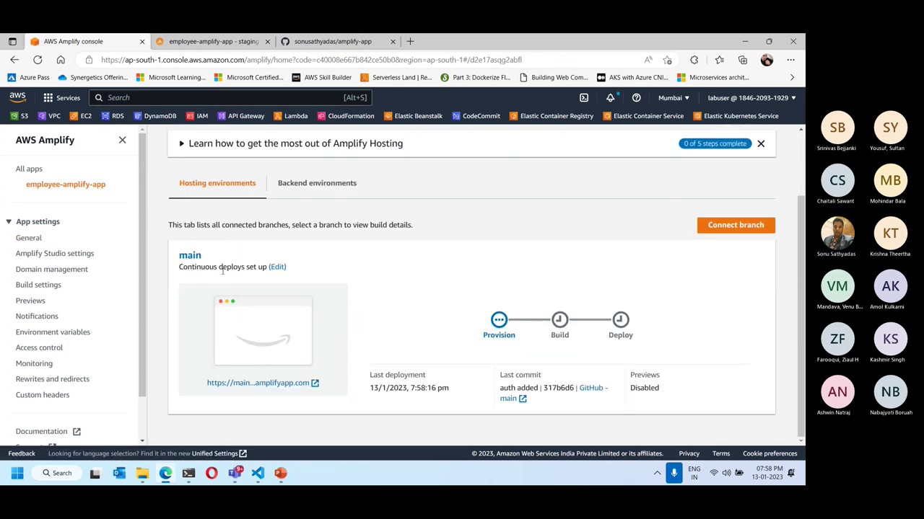
pyautogui.click(278, 267)
pyautogui.click(448, 256)
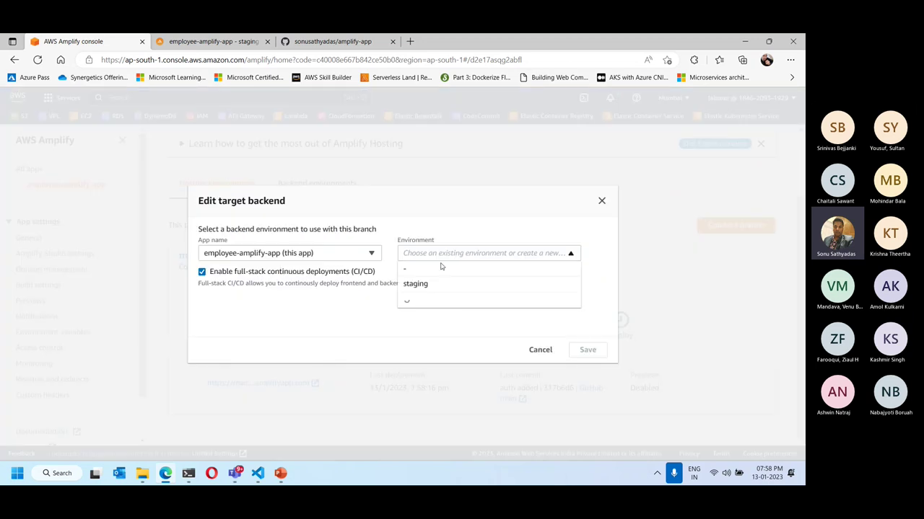
pyautogui.click(416, 285)
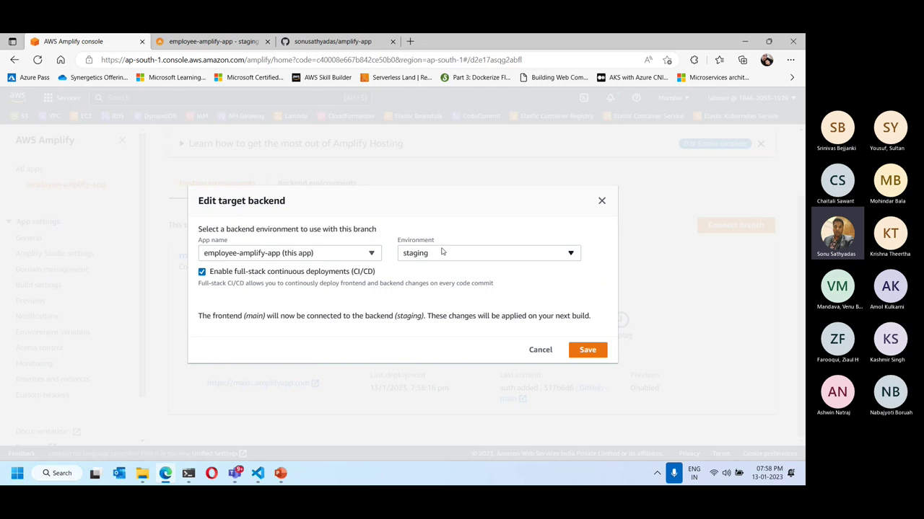
pyautogui.click(587, 350)
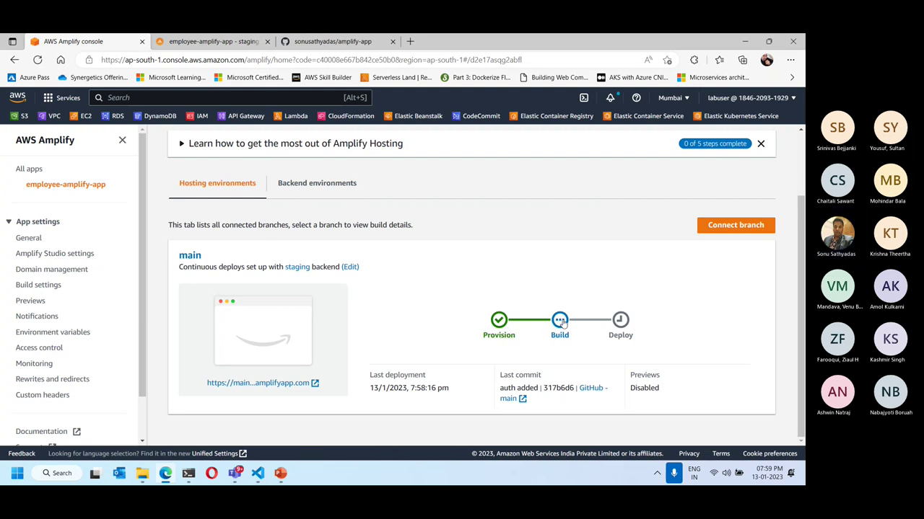
# Open Build 2's details on main and expand its Cloning repository log
pyautogui.click(560, 323)
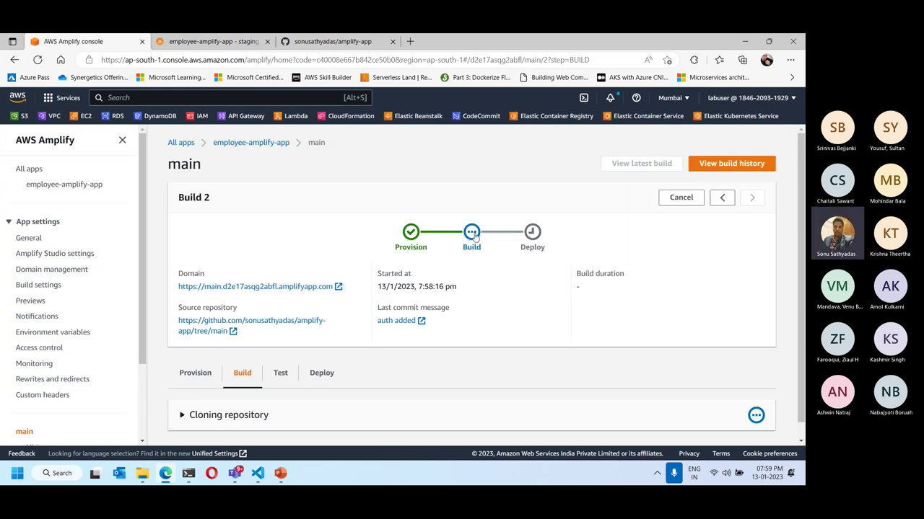
pyautogui.scroll(-1, 801, 306)
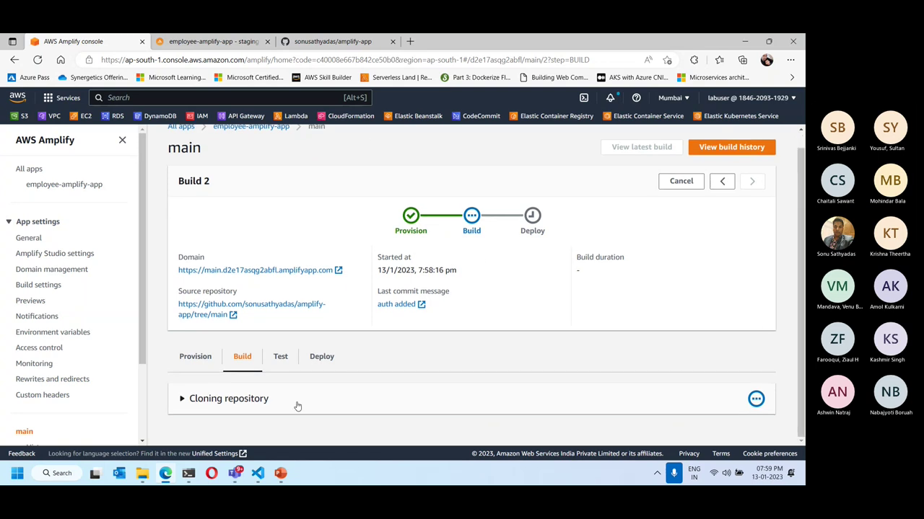
pyautogui.click(227, 410)
pyautogui.moveTo(800, 225)
pyautogui.mouseDown()
pyautogui.moveTo(802, 364)
pyautogui.moveTo(800, 217)
pyautogui.moveTo(799, 241)
pyautogui.moveTo(798, 233)
pyautogui.mouseUp()
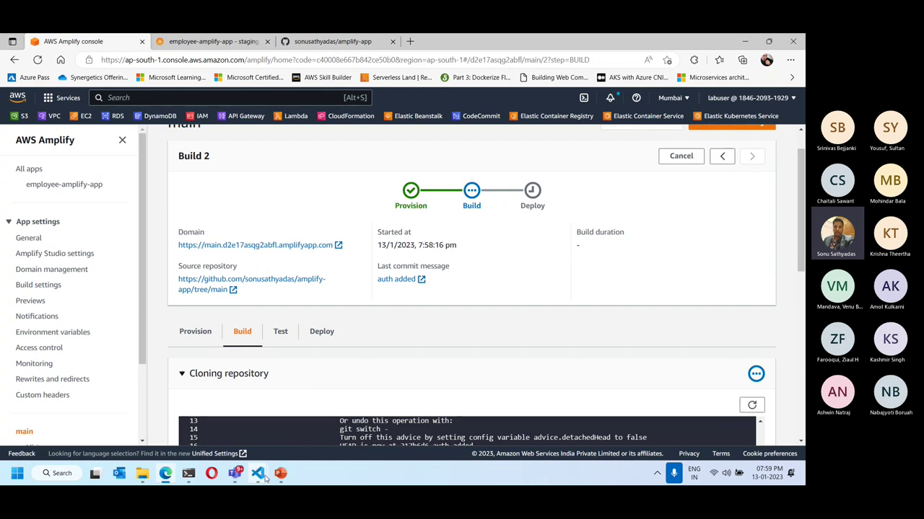
# Open amplify/backend/auth/cli-inputs.json in VS Code to view its cognitoConfig settings
pyautogui.moveTo(258, 474)
pyautogui.click(315, 419)
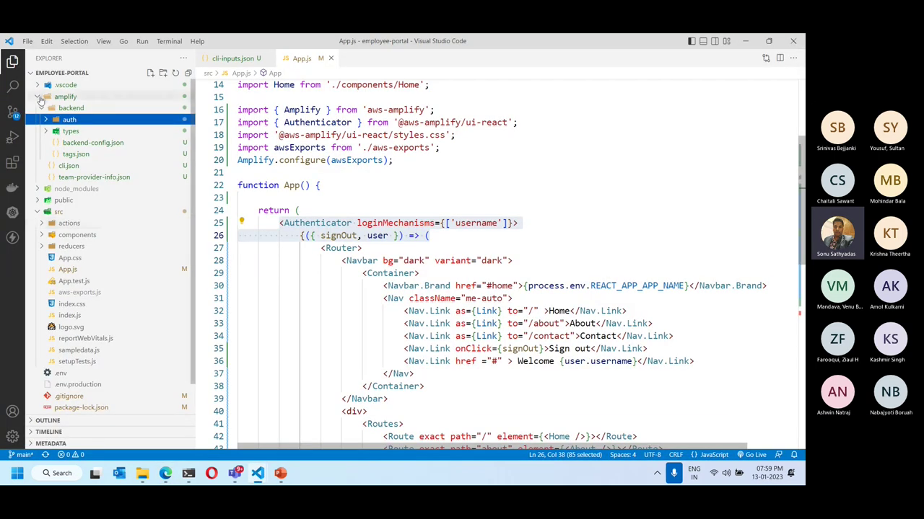
pyautogui.click(39, 96)
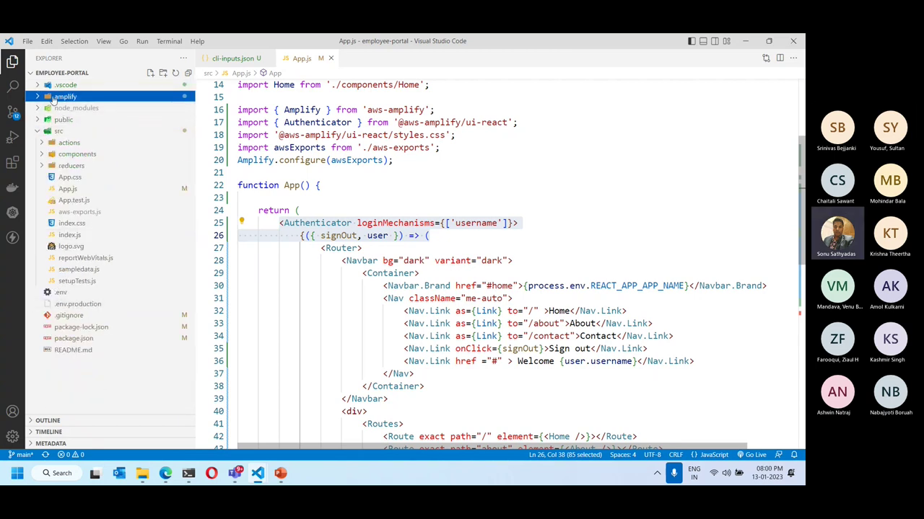
pyautogui.click(46, 98)
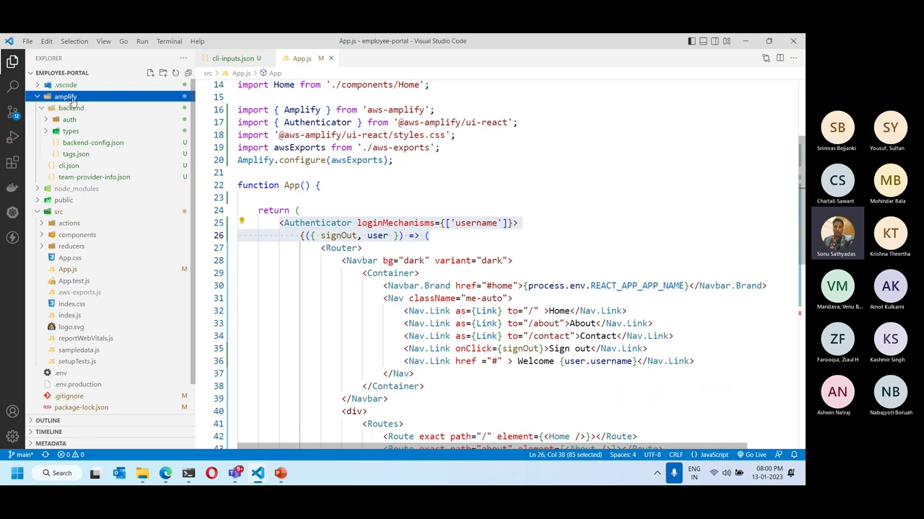
pyautogui.click(71, 107)
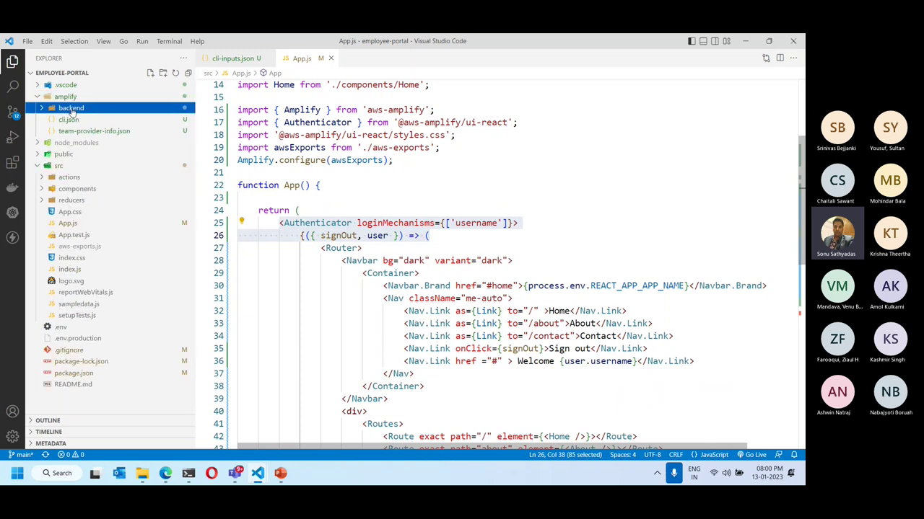
pyautogui.click(71, 109)
pyautogui.click(70, 120)
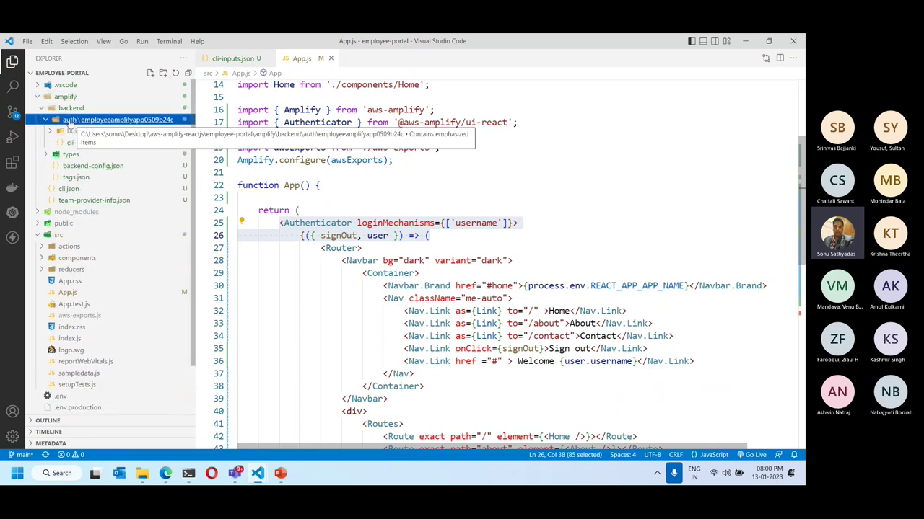
pyautogui.click(70, 120)
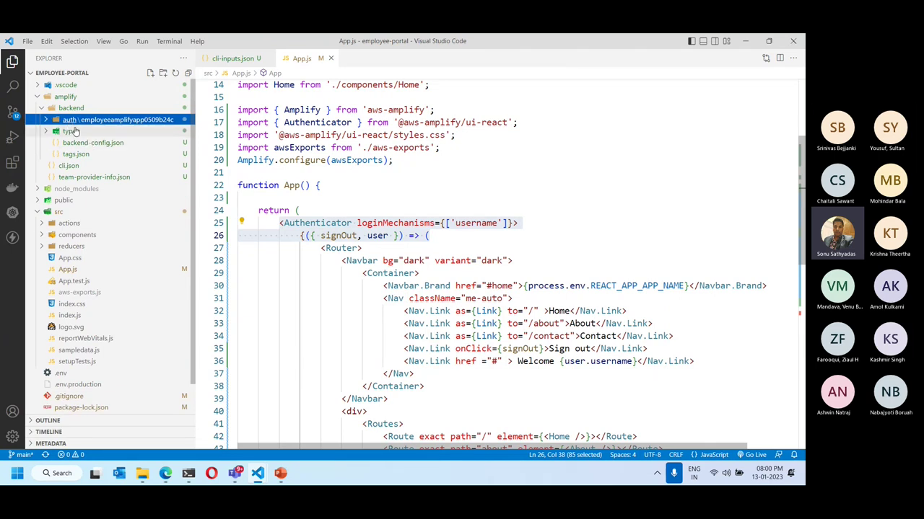
pyautogui.click(118, 121)
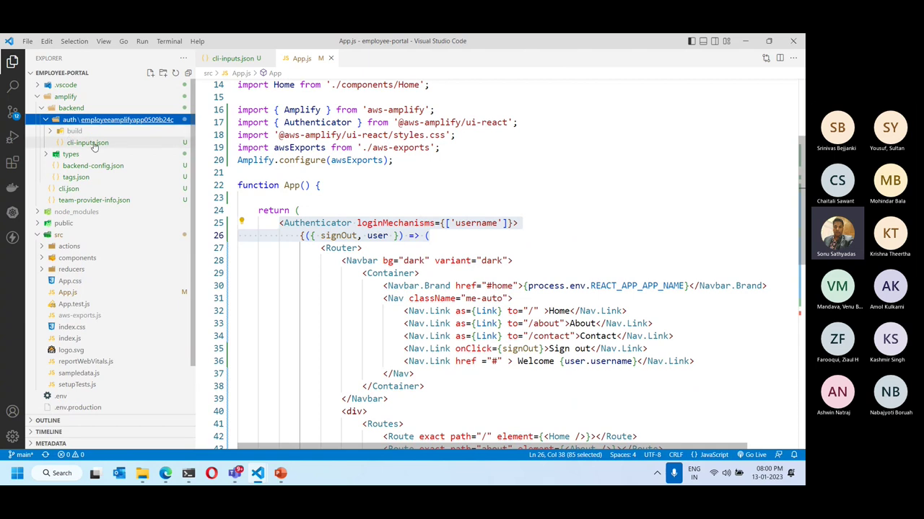
pyautogui.click(88, 143)
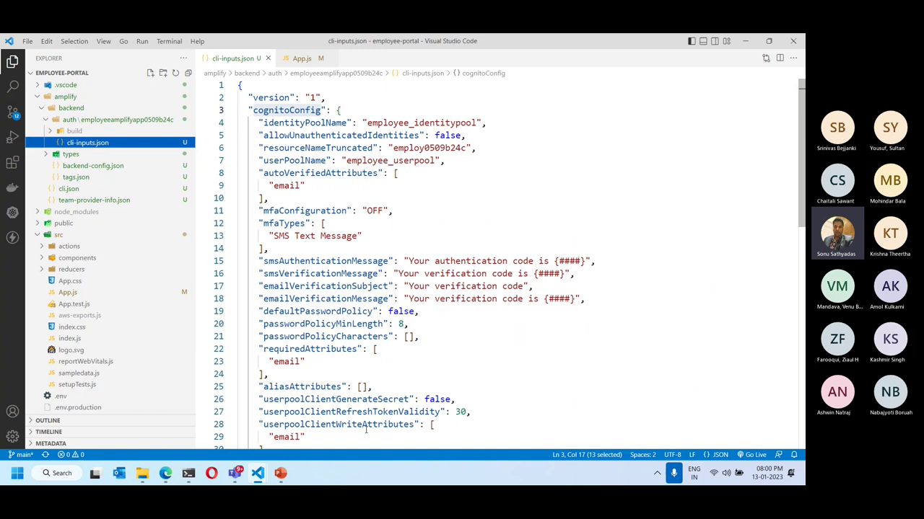
pyautogui.click(165, 475)
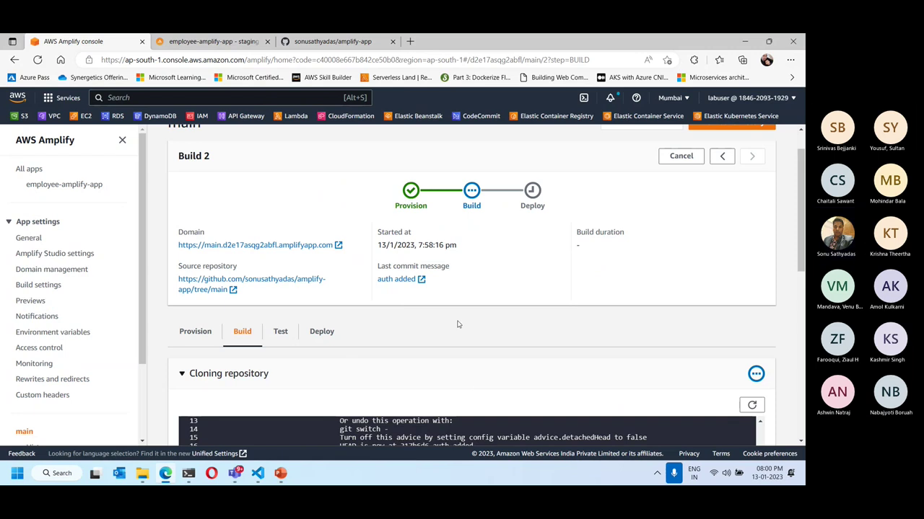
# Show Build 2's Provision tab and scroll through the build image's Dockerfile
pyautogui.moveTo(801, 232)
pyautogui.mouseDown()
pyautogui.moveTo(801, 427)
pyautogui.moveTo(800, 286)
pyautogui.mouseUp()
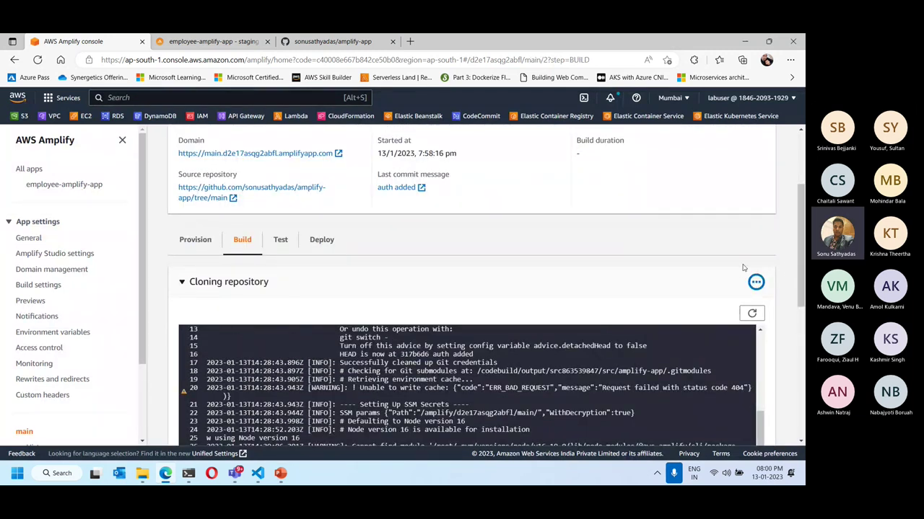
pyautogui.moveTo(801, 257); pyautogui.dragTo(800, 241)
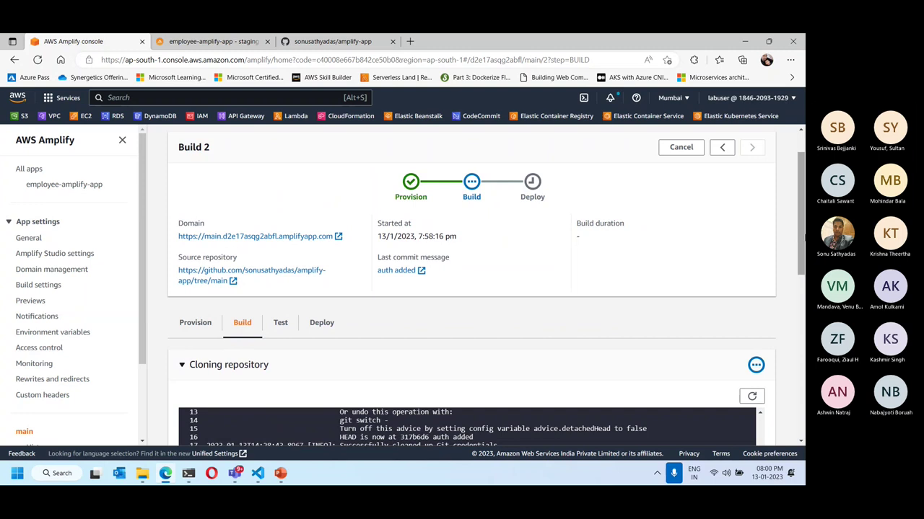
pyautogui.click(193, 325)
pyautogui.moveTo(801, 264); pyautogui.dragTo(802, 375)
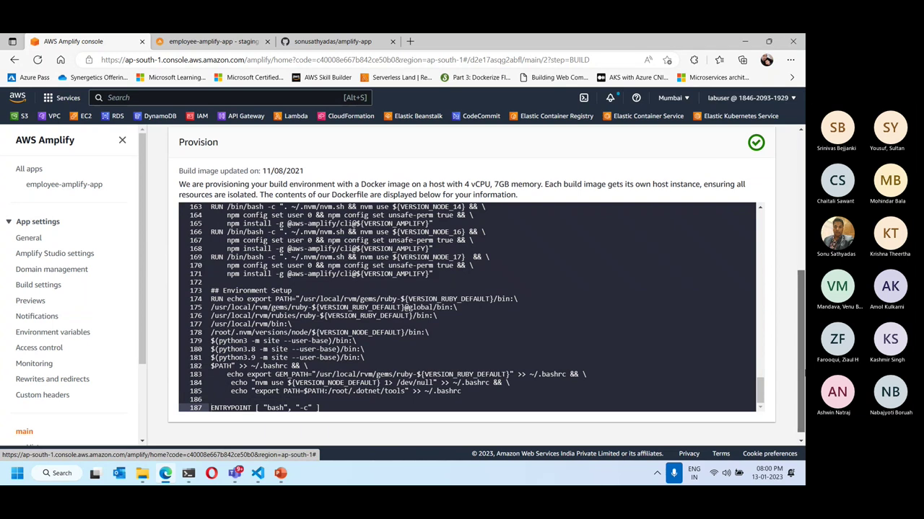
pyautogui.scroll(3, 423, 213)
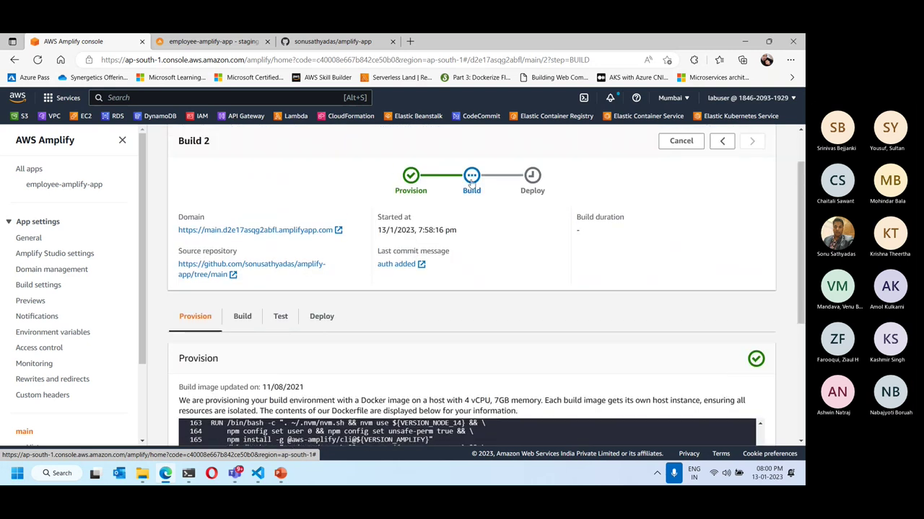
# Show Build 2's Build step log and find the AuthRole creation line
pyautogui.click(243, 317)
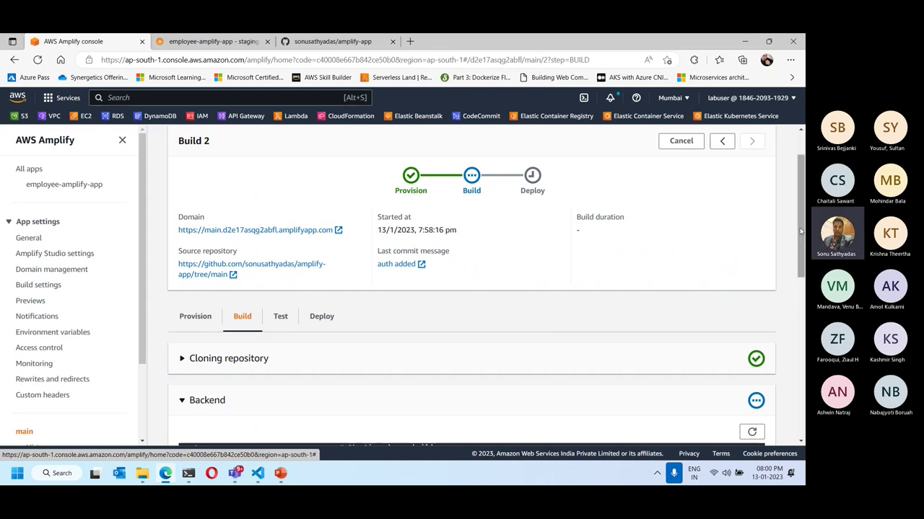
pyautogui.scroll(-3, 750, 216)
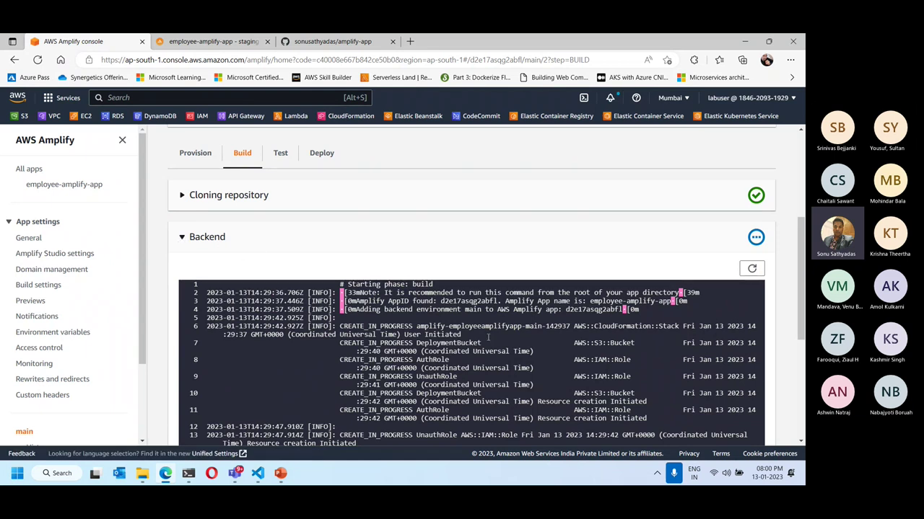
pyautogui.scroll(-2, 799, 287)
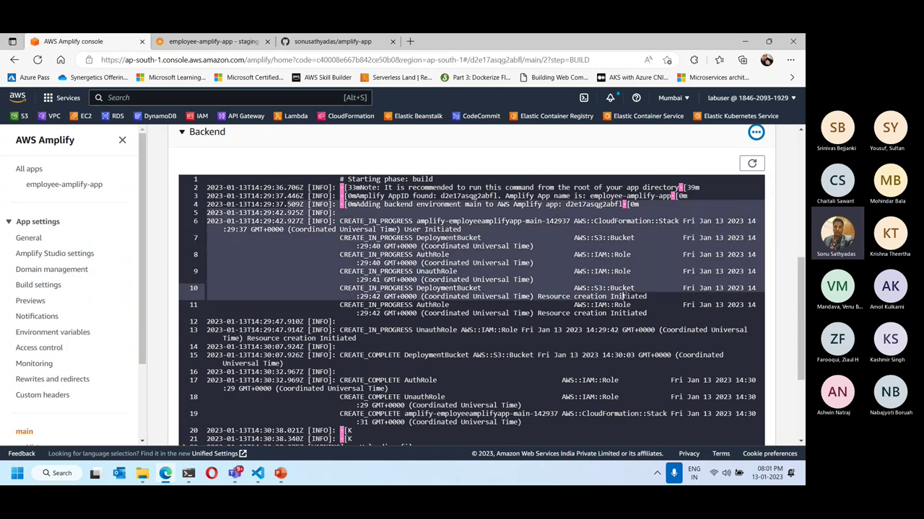
pyautogui.click(573, 254)
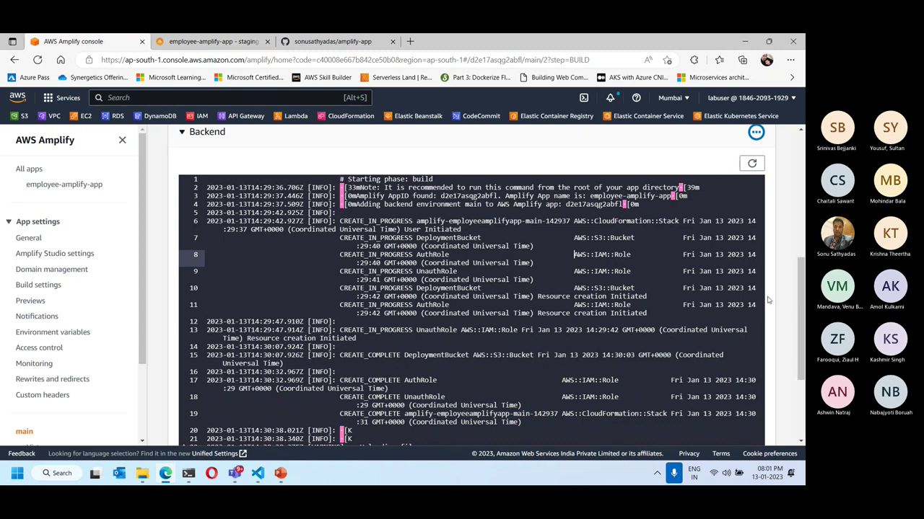
pyautogui.scroll(-3, 801, 278)
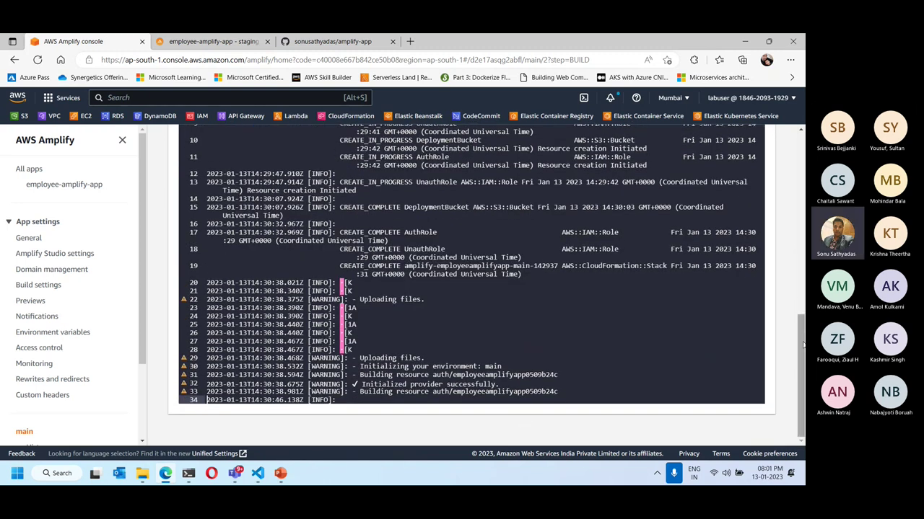
# Scroll further through the Backend log to the 'provider initialized successfully' line
pyautogui.moveTo(797, 340); pyautogui.dragTo(785, 267)
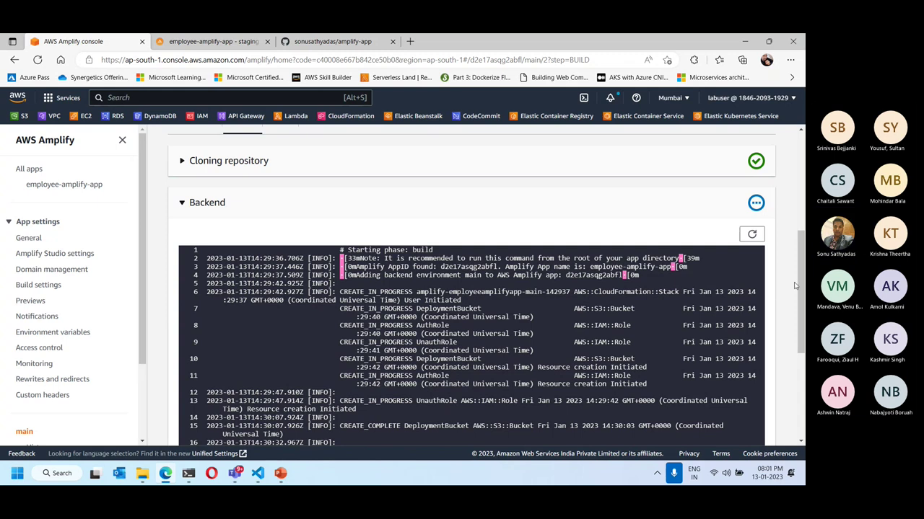
pyautogui.moveTo(802, 271); pyautogui.dragTo(804, 329)
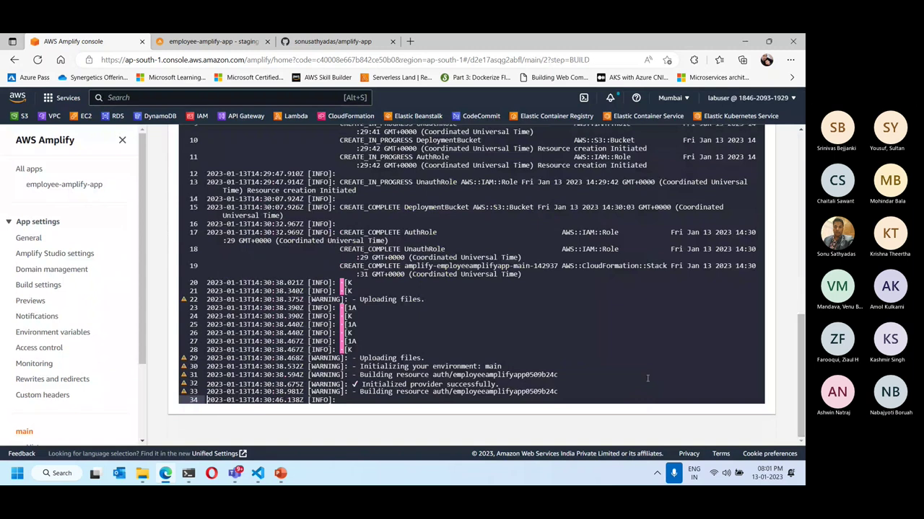
pyautogui.scroll(1, 637, 369)
pyautogui.scroll(2, 638, 369)
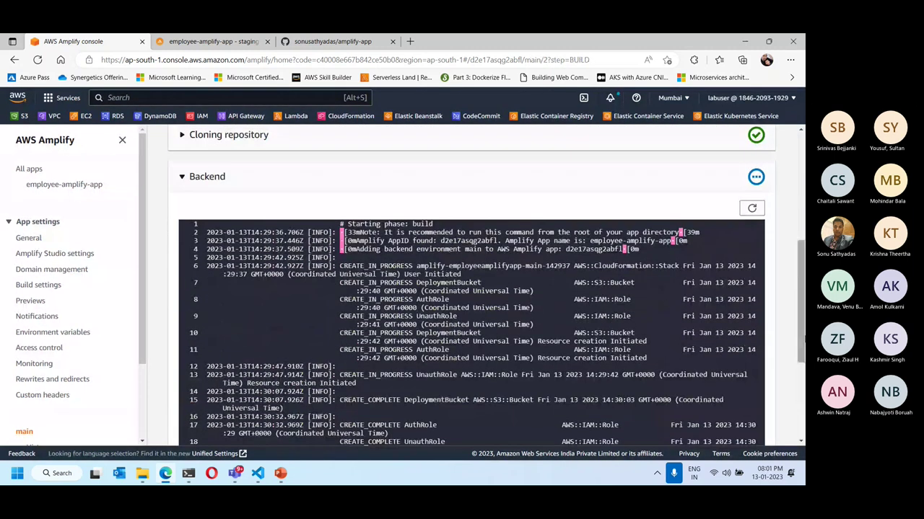
pyautogui.scroll(-4, 801, 339)
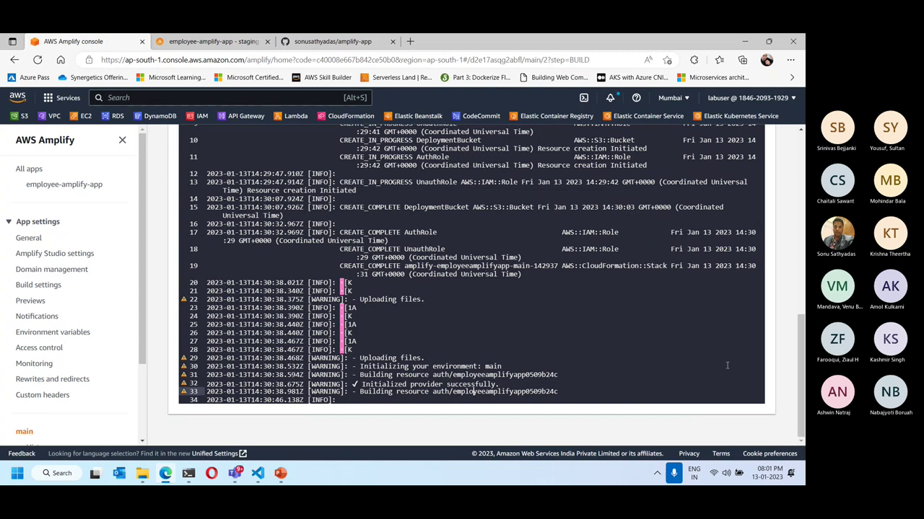
pyautogui.click(510, 385)
pyautogui.click(193, 386)
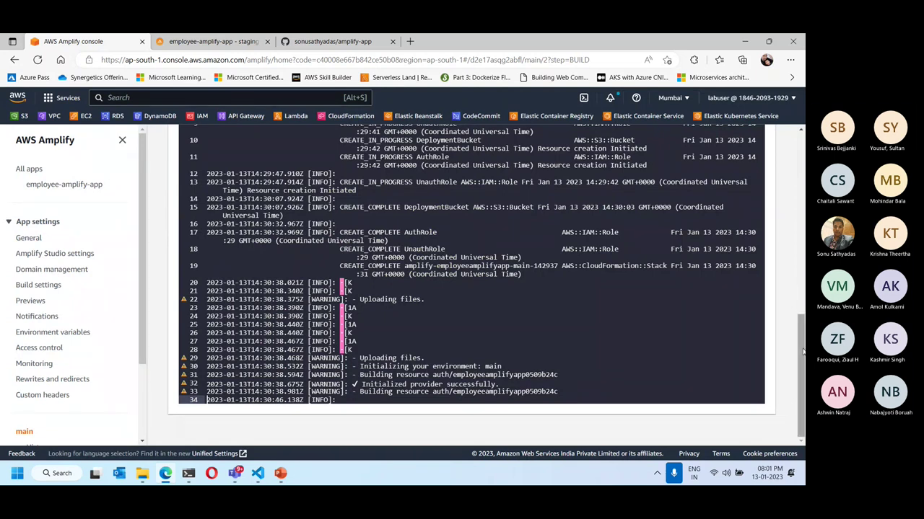
pyautogui.moveTo(802, 352); pyautogui.dragTo(802, 254)
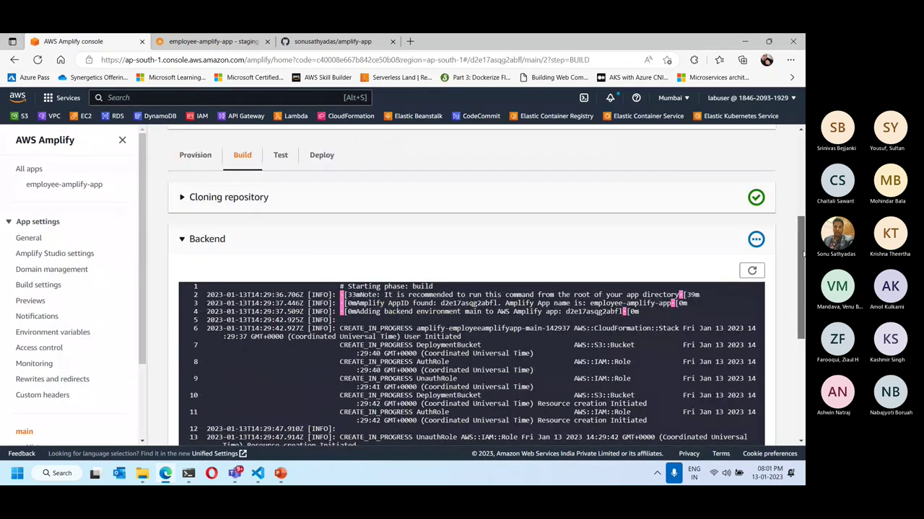
pyautogui.moveTo(803, 254); pyautogui.dragTo(802, 318)
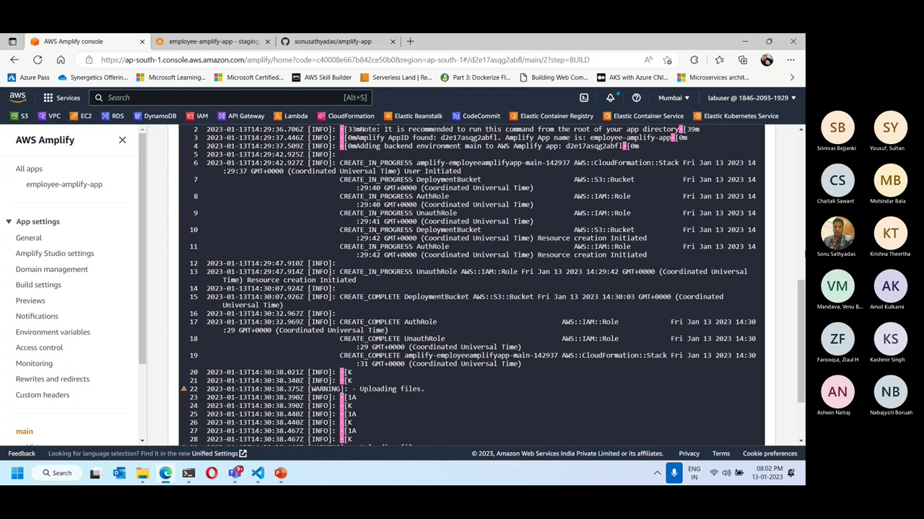
pyautogui.scroll(3, 789, 259)
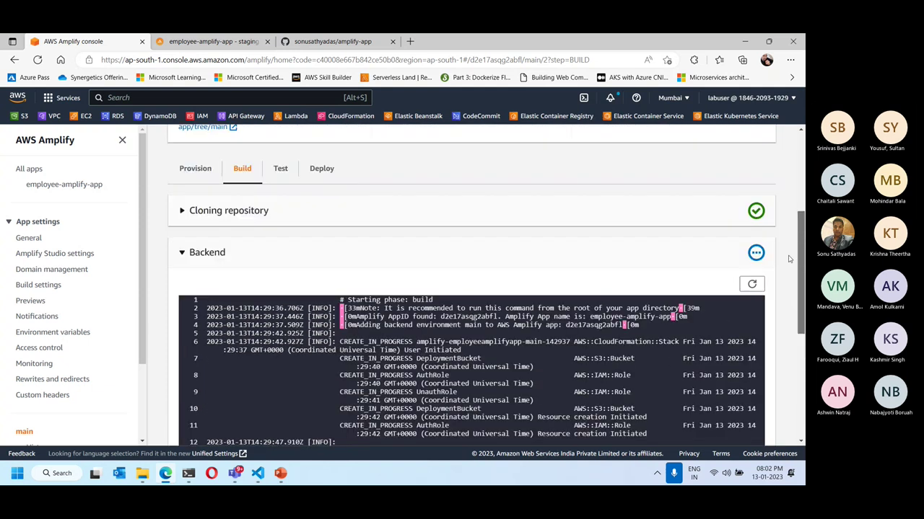
pyautogui.scroll(3, 790, 259)
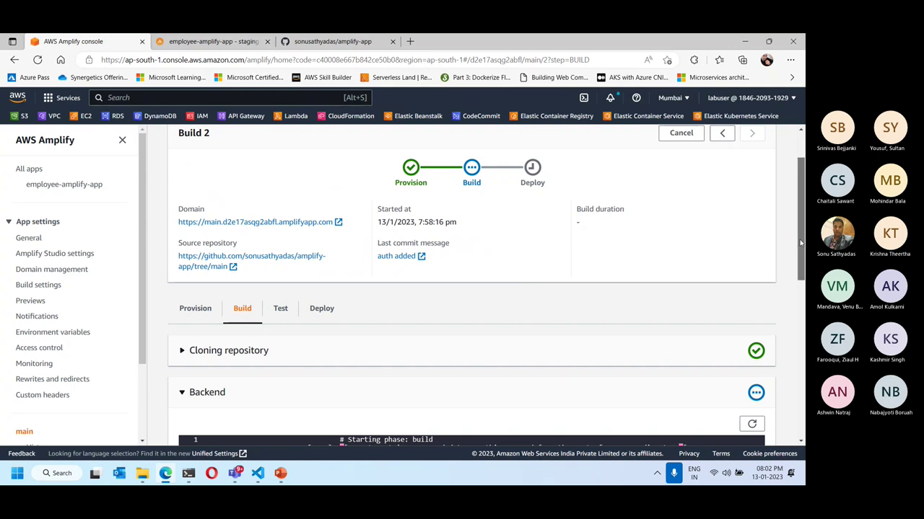
pyautogui.moveTo(801, 243); pyautogui.dragTo(803, 255)
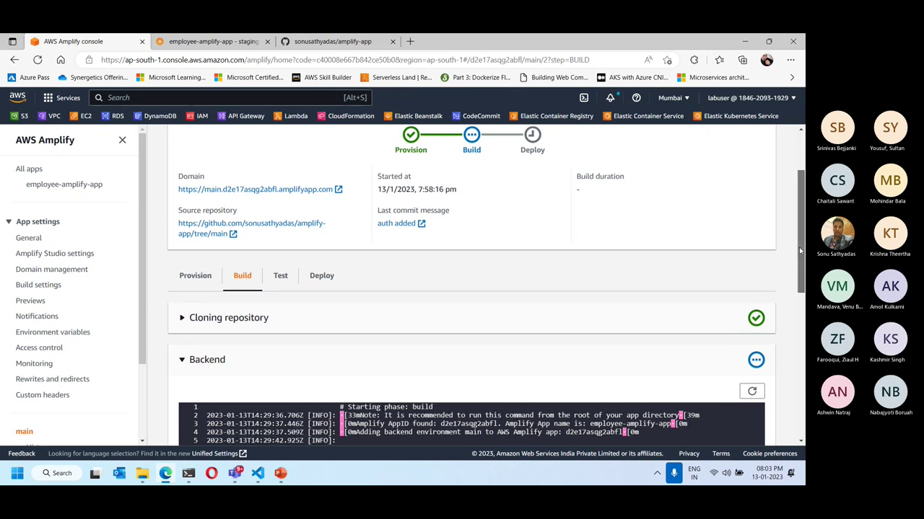
pyautogui.moveTo(800, 251); pyautogui.dragTo(798, 203)
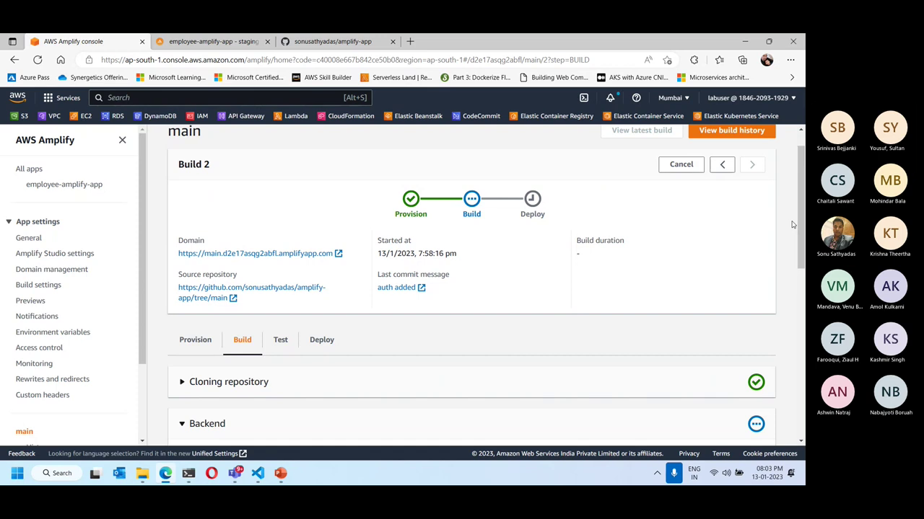
pyautogui.moveTo(799, 225); pyautogui.dragTo(803, 306)
pyautogui.scroll(-5, 562, 355)
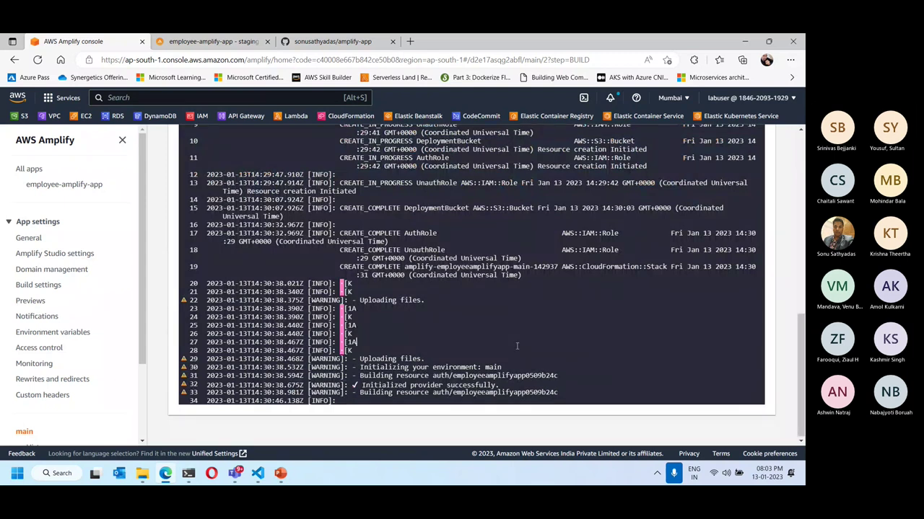
pyautogui.moveTo(801, 322); pyautogui.dragTo(803, 240)
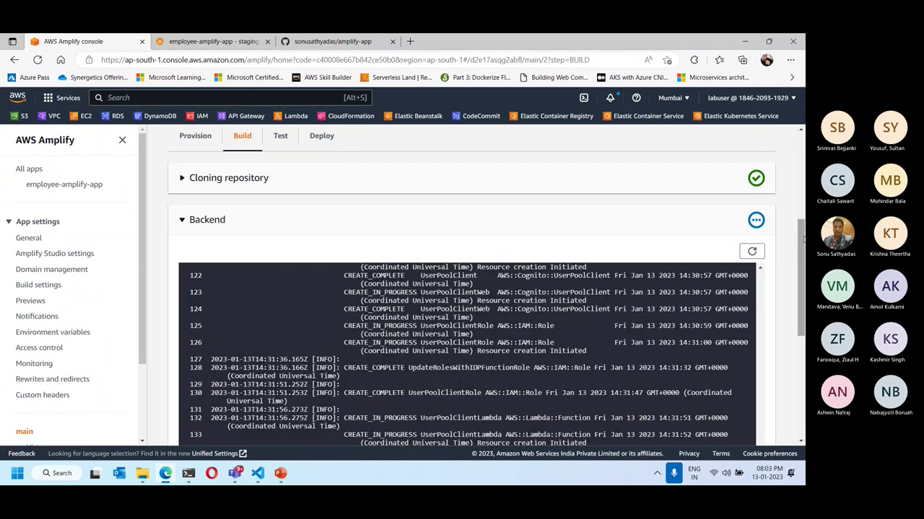
pyautogui.moveTo(803, 240); pyautogui.dragTo(805, 368)
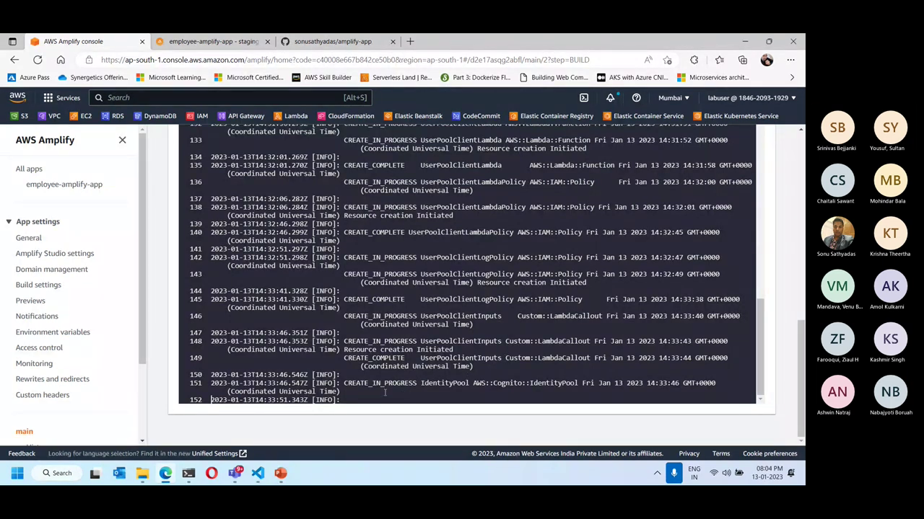
pyautogui.click(590, 390)
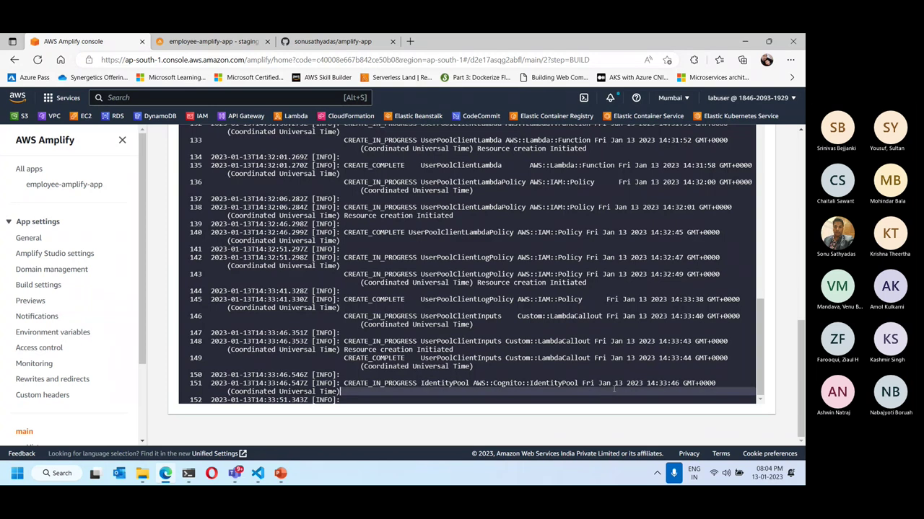
pyautogui.click(453, 350)
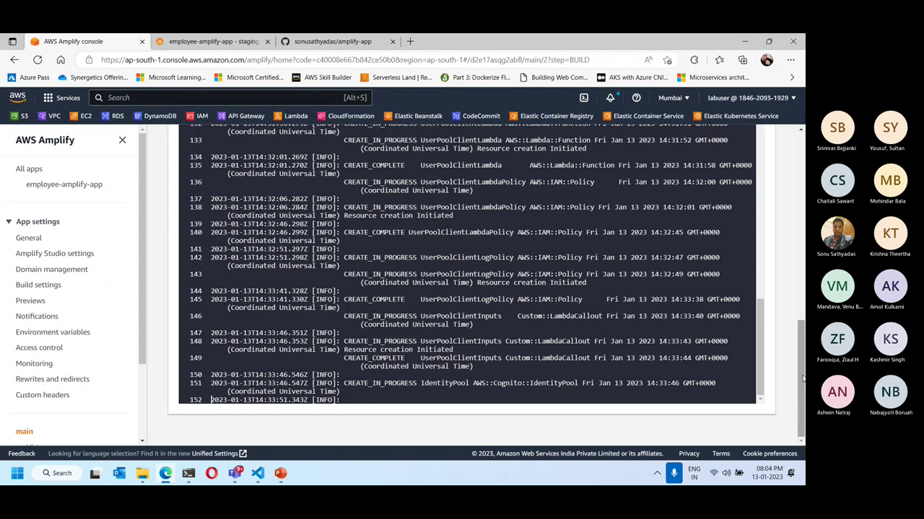
pyautogui.moveTo(802, 378); pyautogui.dragTo(791, 271)
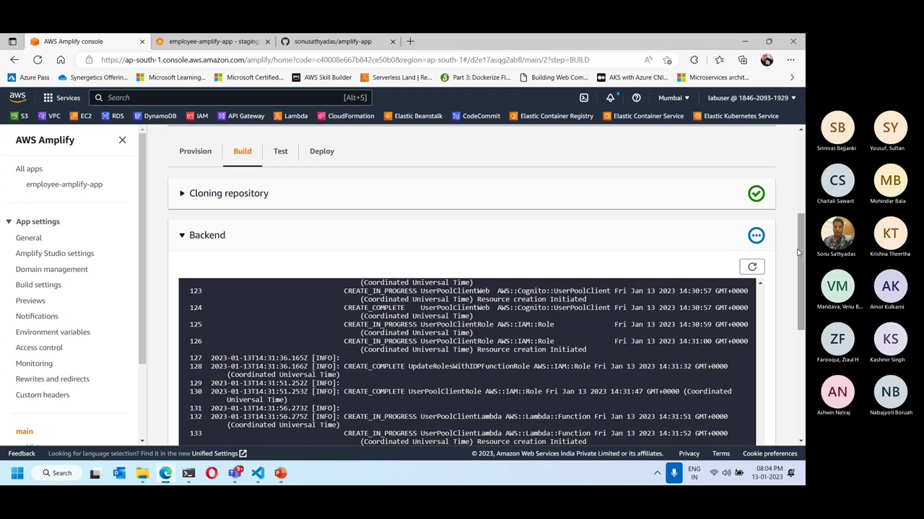
pyautogui.moveTo(800, 250); pyautogui.dragTo(801, 264)
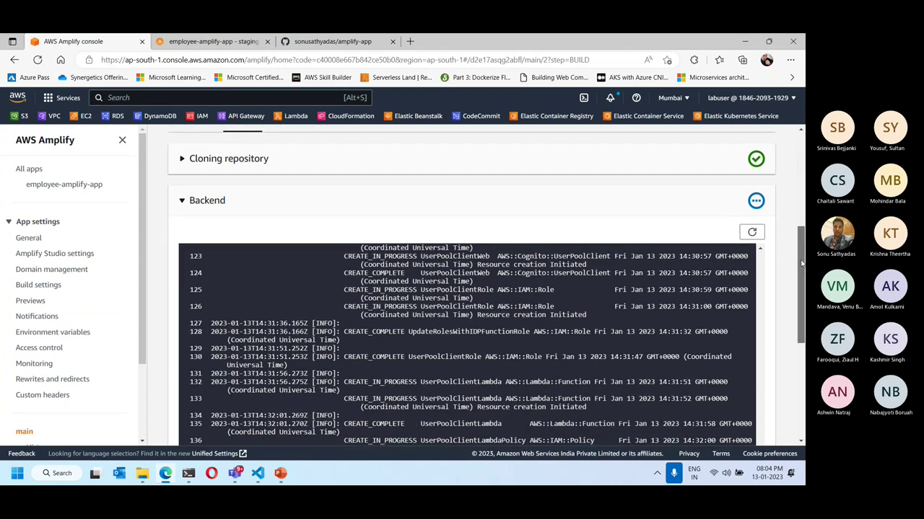
pyautogui.moveTo(800, 264); pyautogui.dragTo(803, 367)
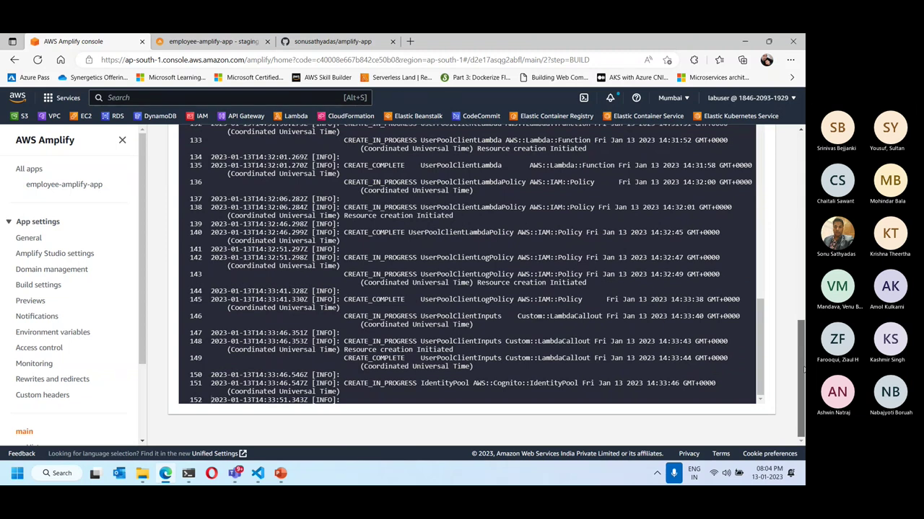
pyautogui.moveTo(803, 359); pyautogui.dragTo(798, 261)
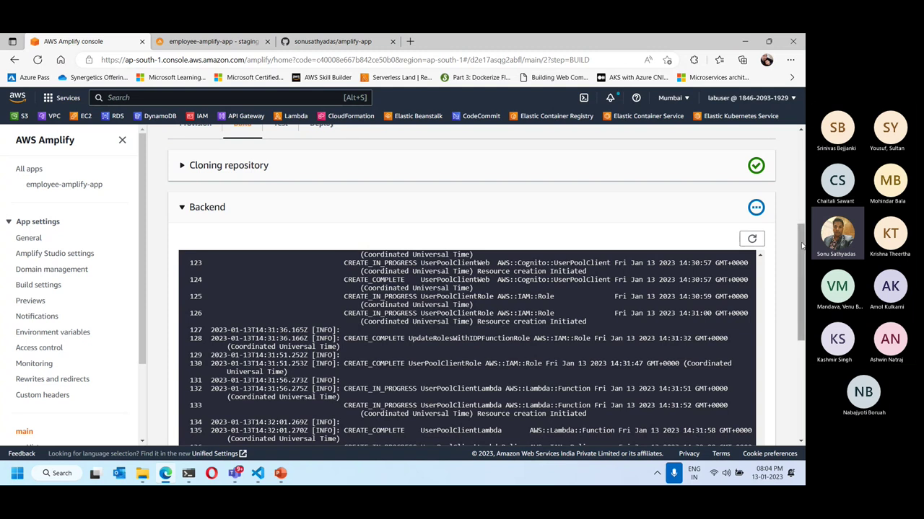
pyautogui.scroll(-1, 803, 241)
pyautogui.scroll(-2, 803, 281)
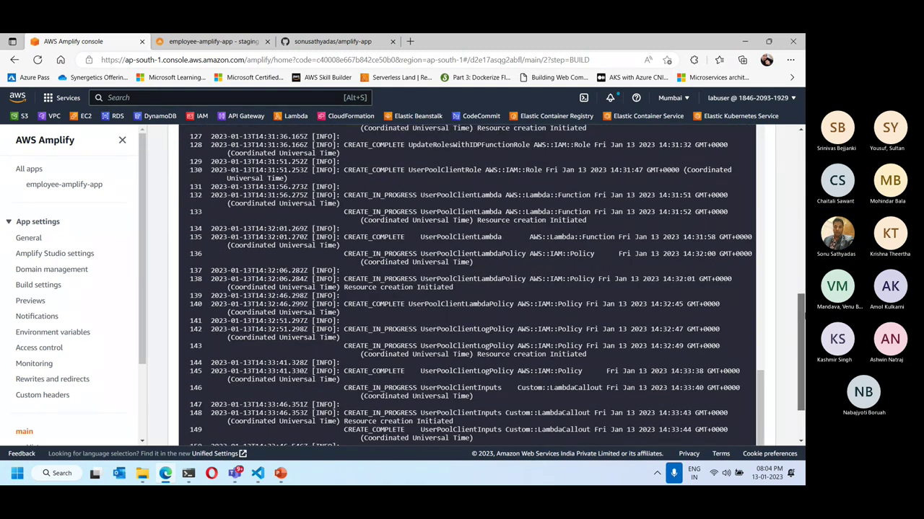
pyautogui.scroll(-1, 806, 316)
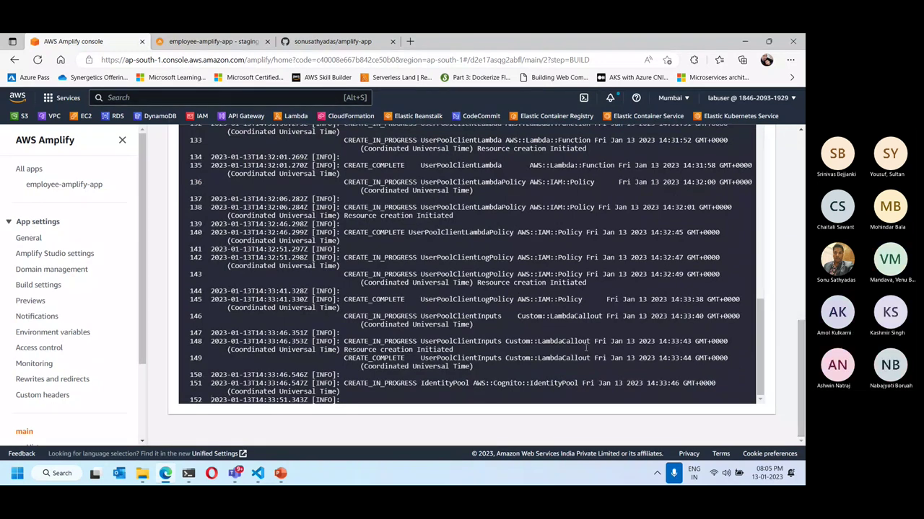
pyautogui.scroll(2, 795, 299)
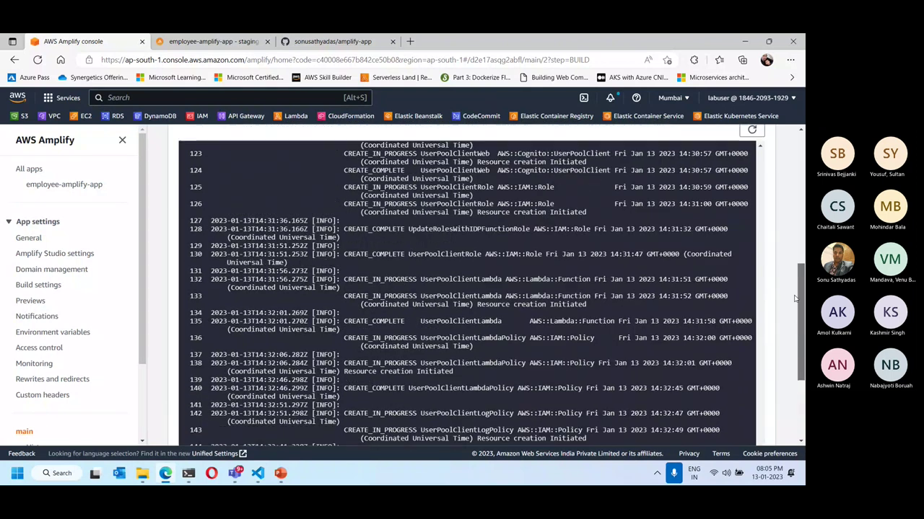
pyautogui.scroll(3, 795, 298)
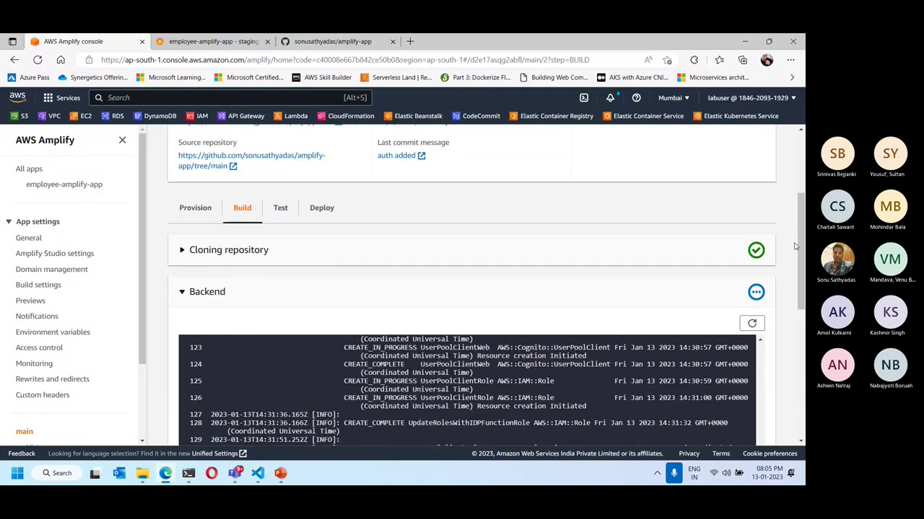
pyautogui.moveTo(794, 247); pyautogui.dragTo(802, 220)
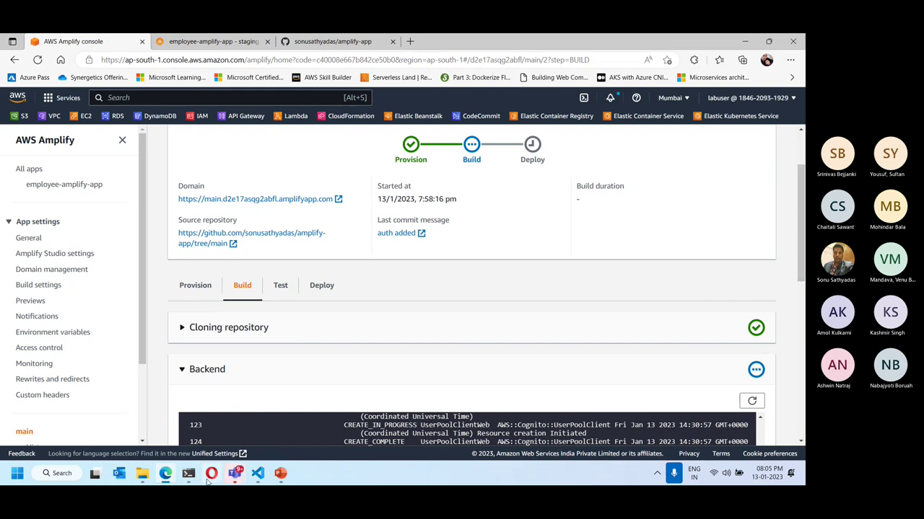
# Read the attendee's Amplify components question in the Teams chat, then return to Edge in a new tab
pyautogui.moveTo(234, 473)
pyautogui.click(256, 399)
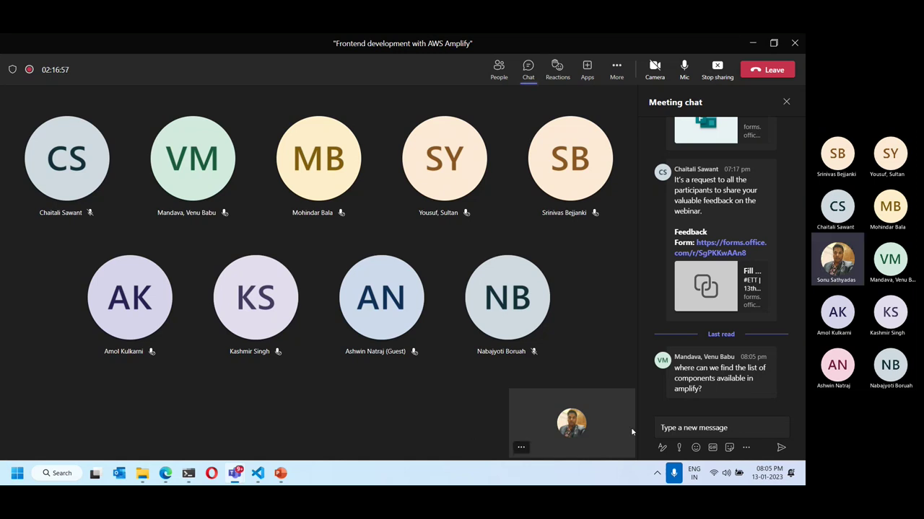
pyautogui.click(685, 425)
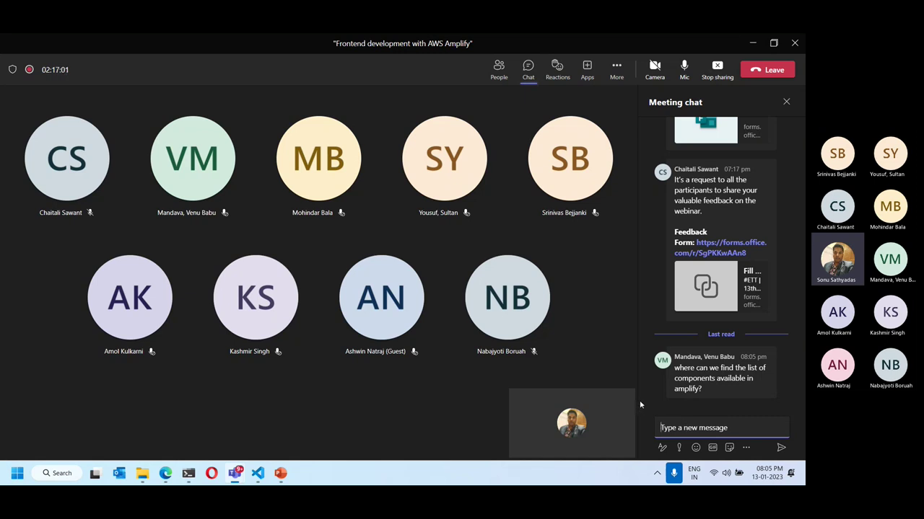
pyautogui.click(166, 474)
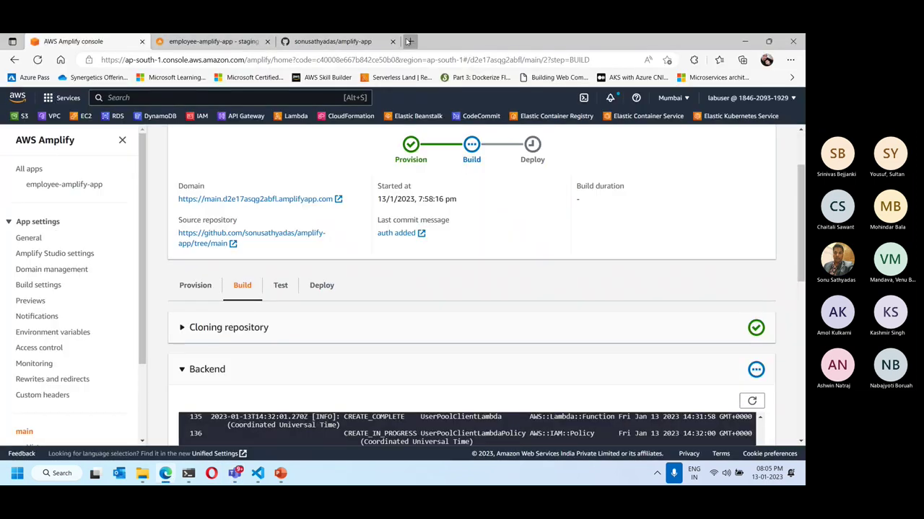
pyautogui.click(408, 41)
# Search 'amplify studio' and reach the Studio sandbox's Build a React form page
pyautogui.write('a')
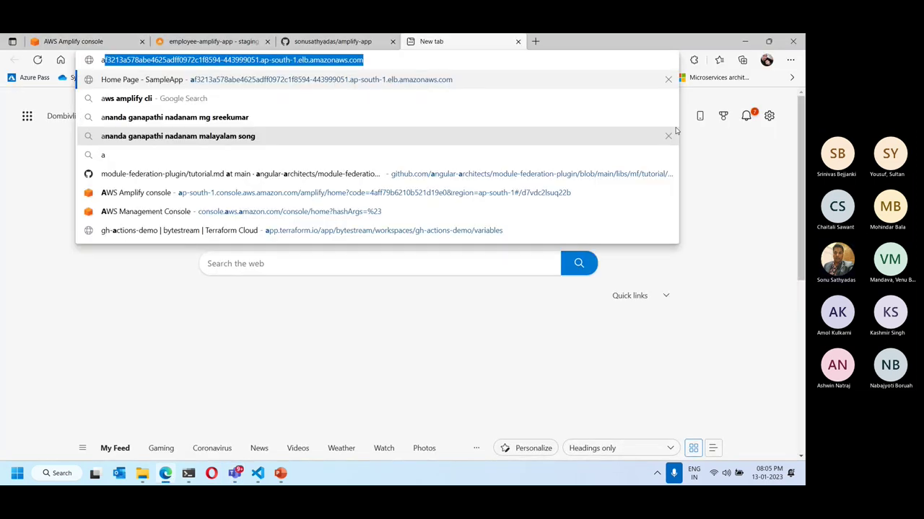
pyautogui.write('mplify studio')
pyautogui.press('Return')
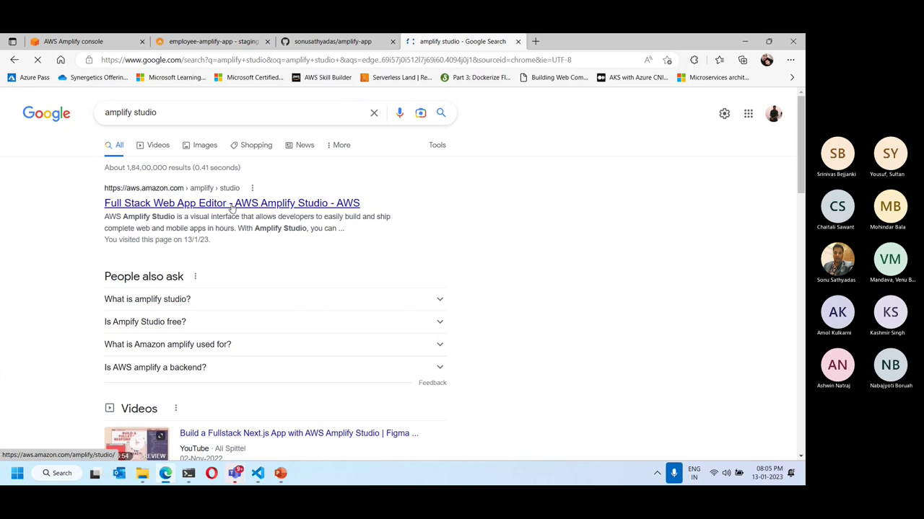
pyautogui.click(232, 205)
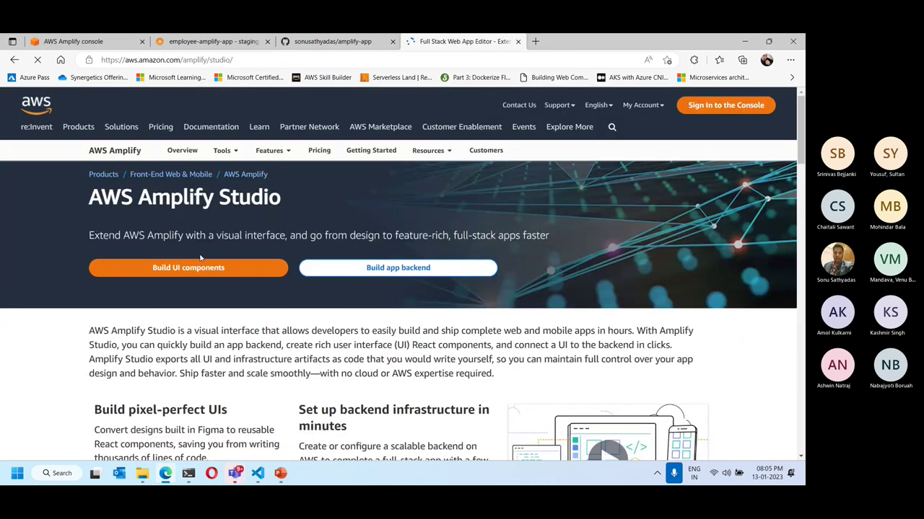
pyautogui.click(185, 271)
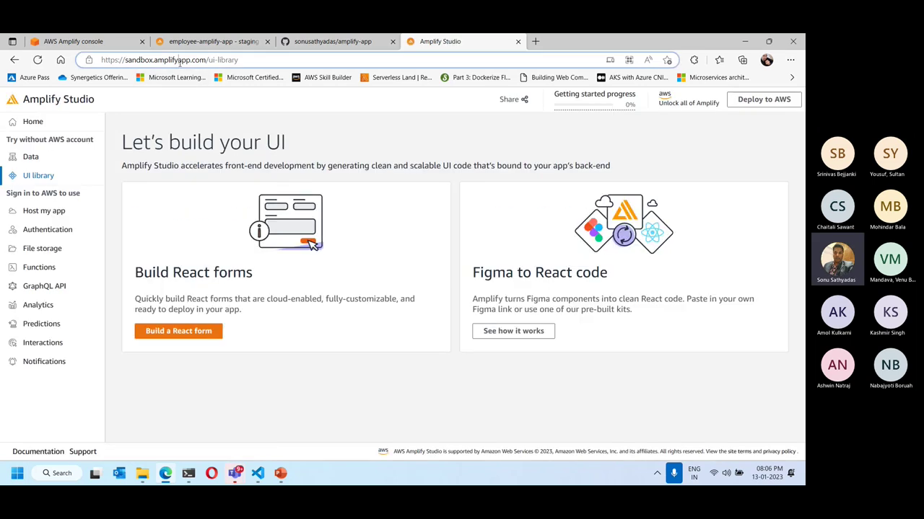
pyautogui.click(179, 62)
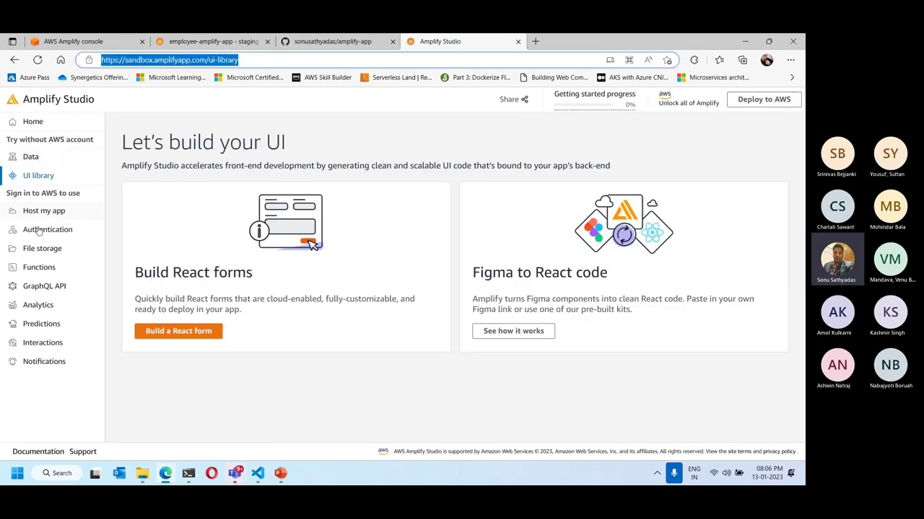
pyautogui.click(33, 178)
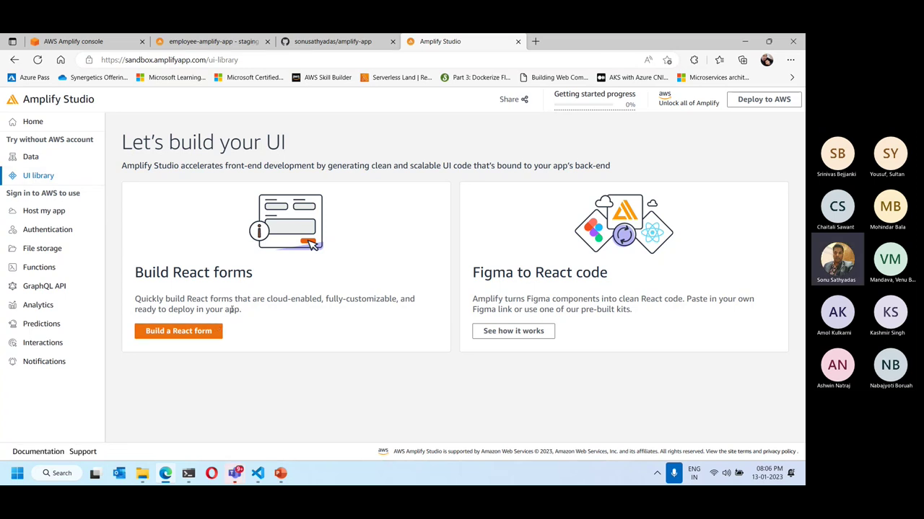
pyautogui.click(194, 332)
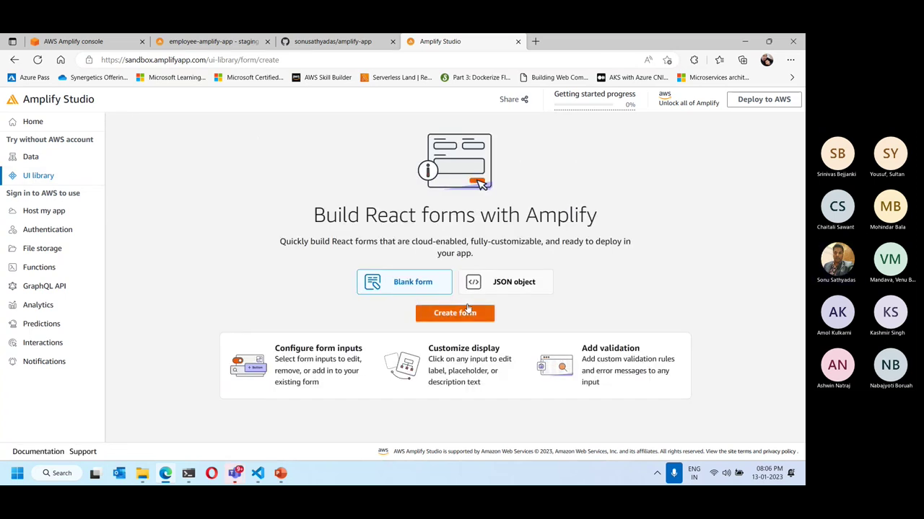
pyautogui.click(465, 318)
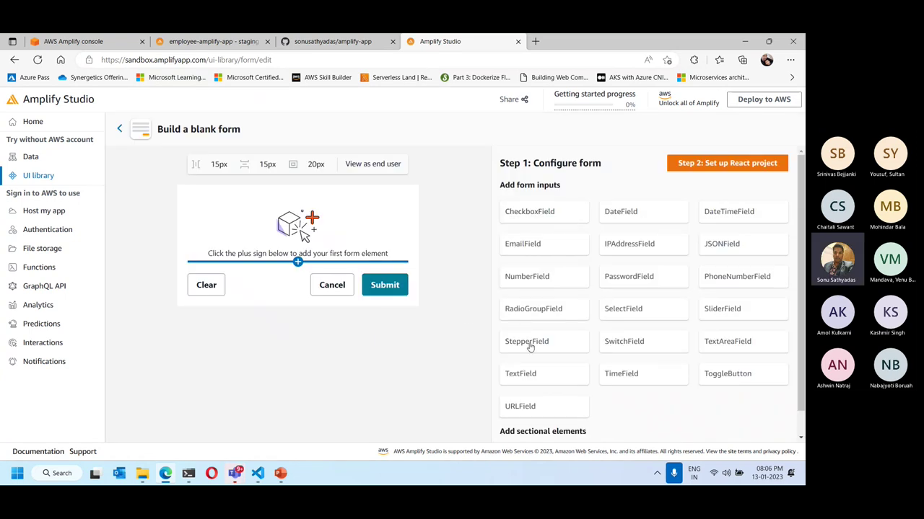
pyautogui.click(297, 262)
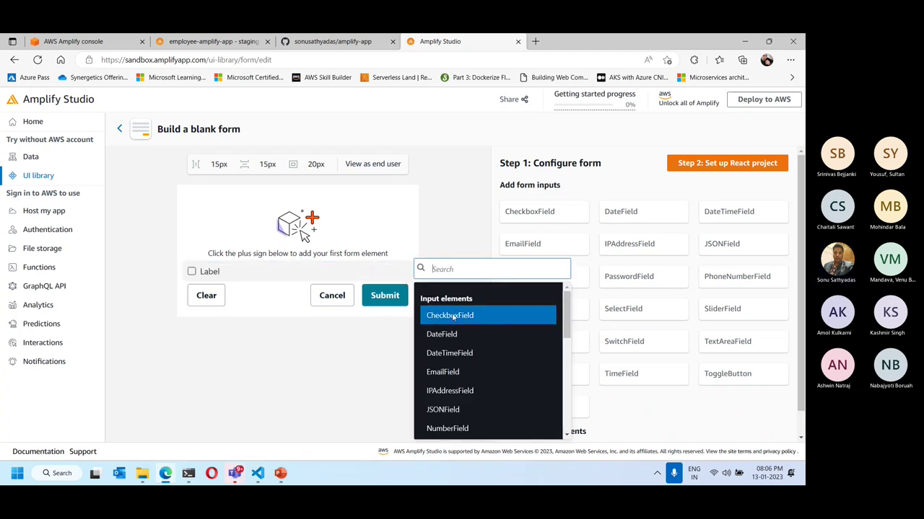
pyautogui.click(451, 316)
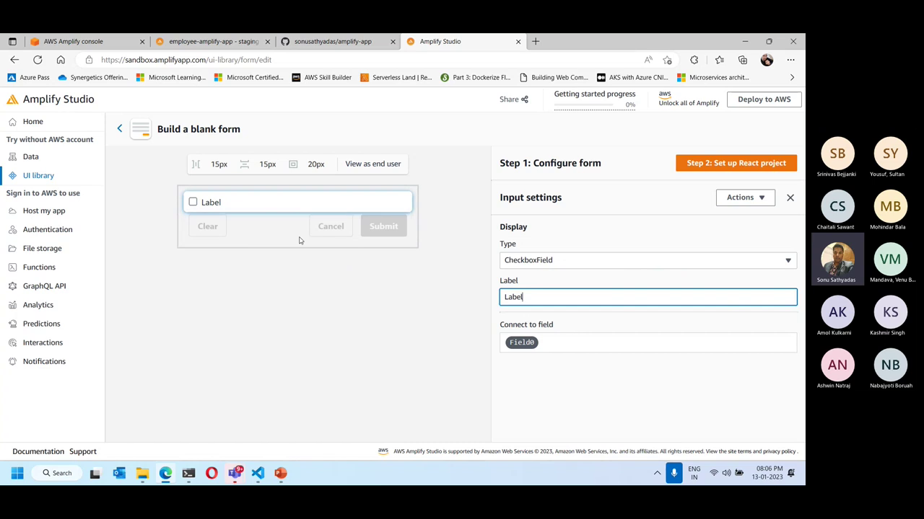
pyautogui.click(789, 198)
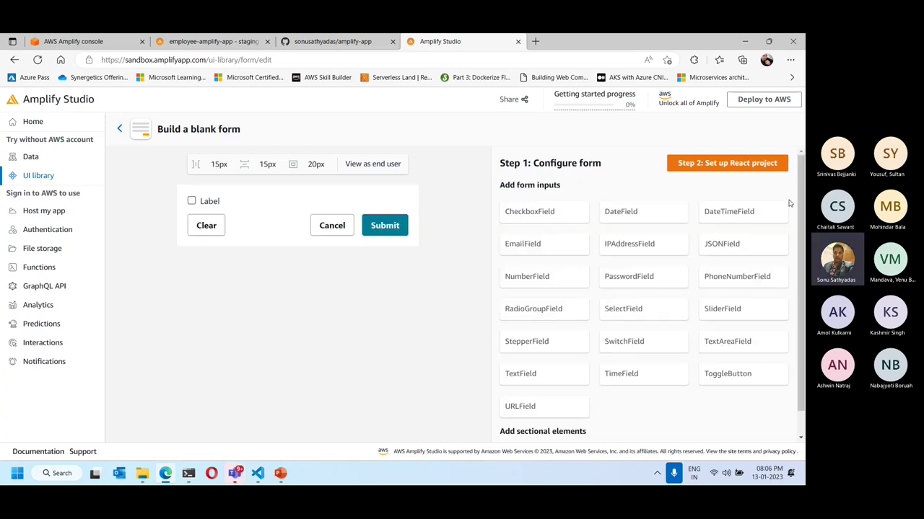
pyautogui.click(120, 131)
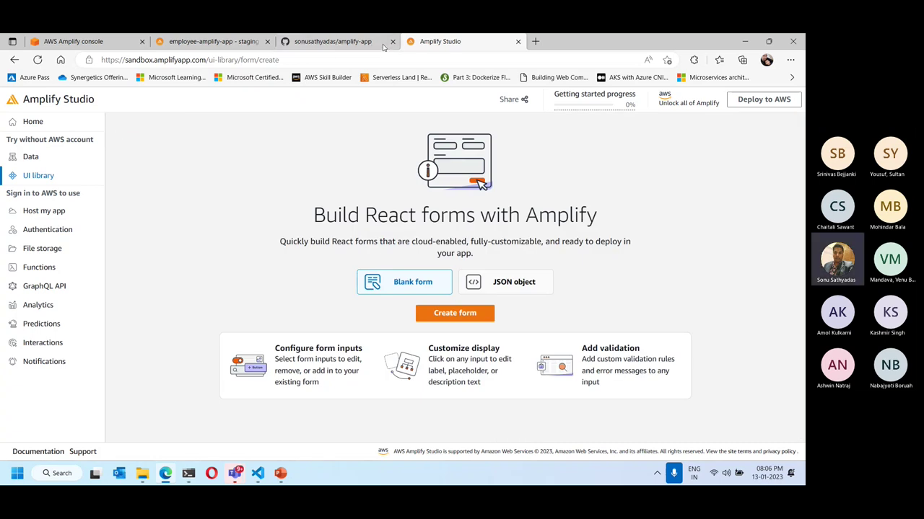
# Search 'amplify studio docs' and open the Amplify Studio documentation in a new tab
pyautogui.click(468, 56)
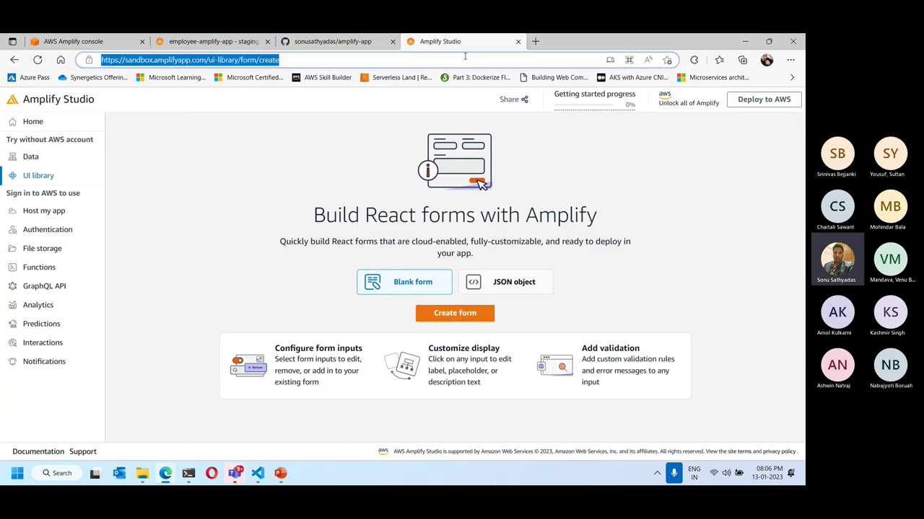
pyautogui.write('amplify')
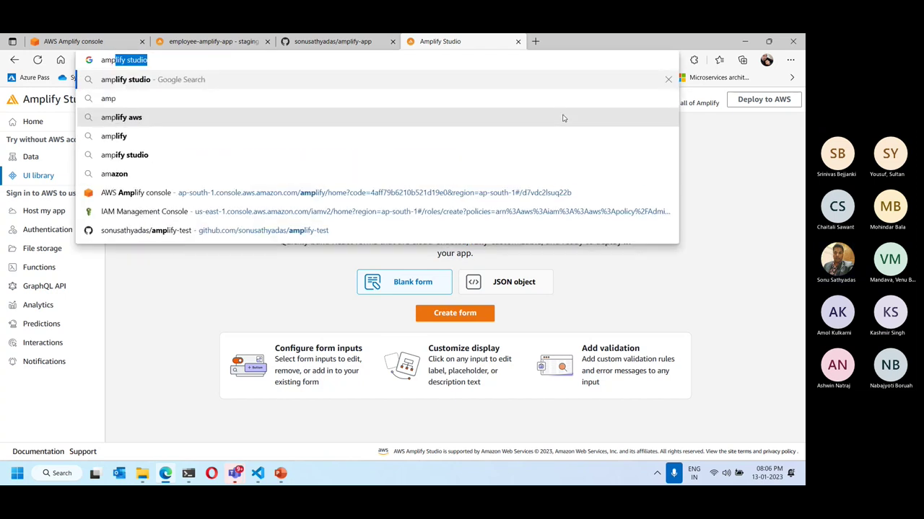
pyautogui.write(' studio docs')
pyautogui.press('Return')
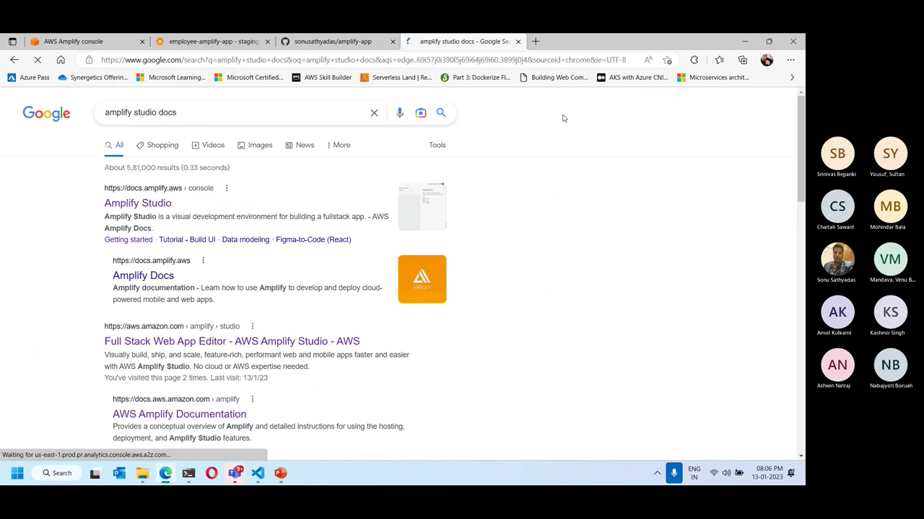
pyautogui.rightClick(142, 207)
pyautogui.click(170, 214)
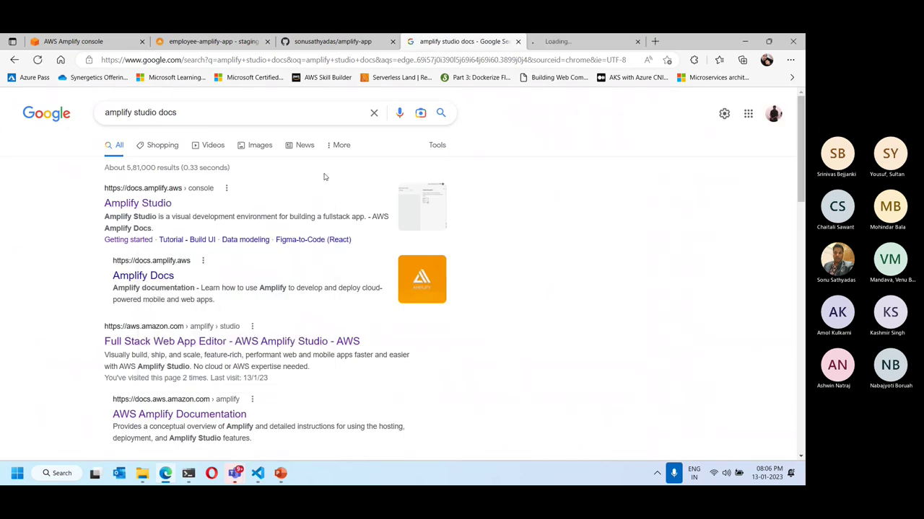
pyautogui.click(572, 41)
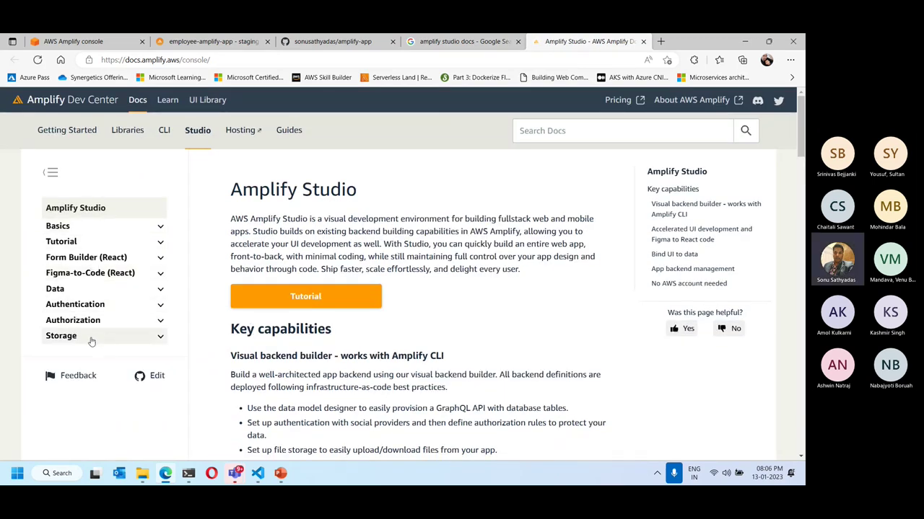
# Browse the Form Builder, Data, Authentication, Authorization and Storage sections, then go to the CLI docs
pyautogui.click(111, 260)
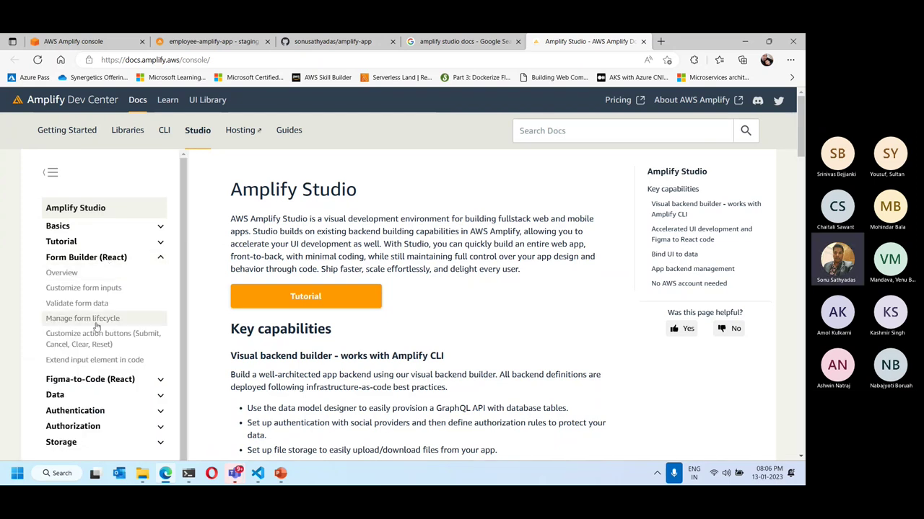
pyautogui.click(98, 258)
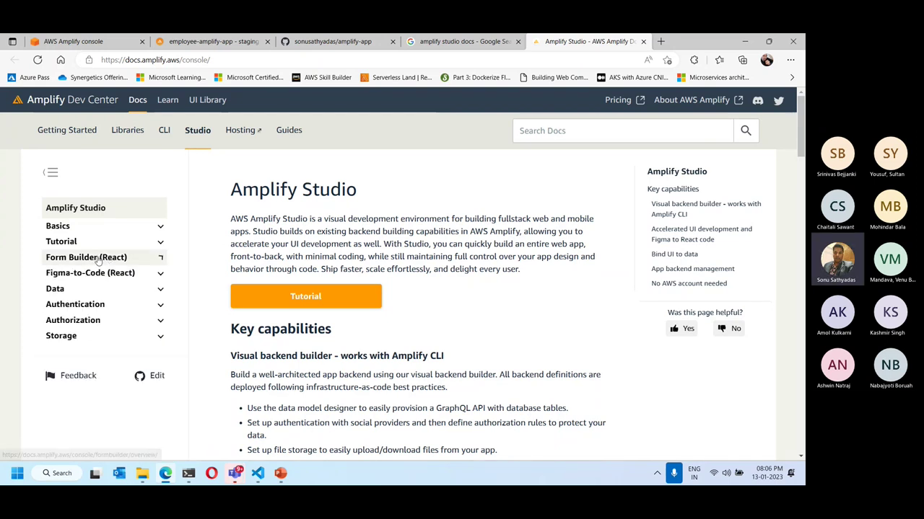
pyautogui.click(66, 290)
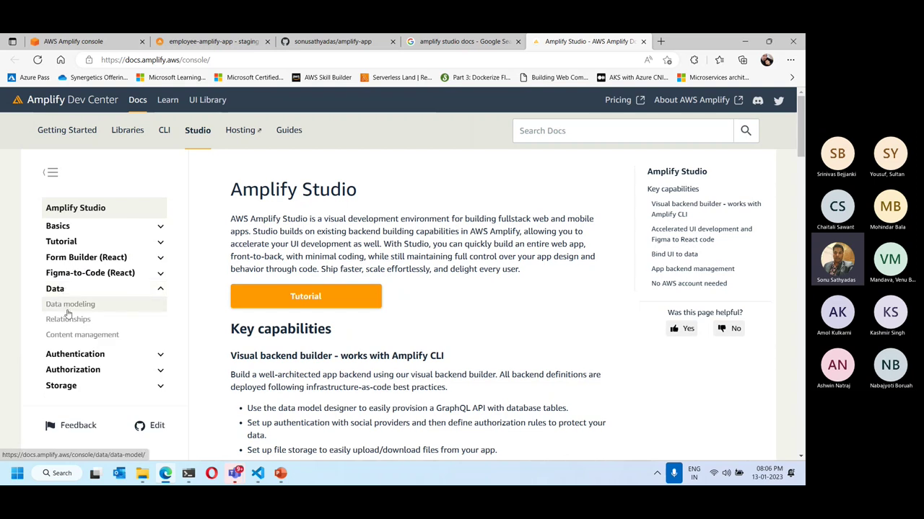
pyautogui.click(64, 289)
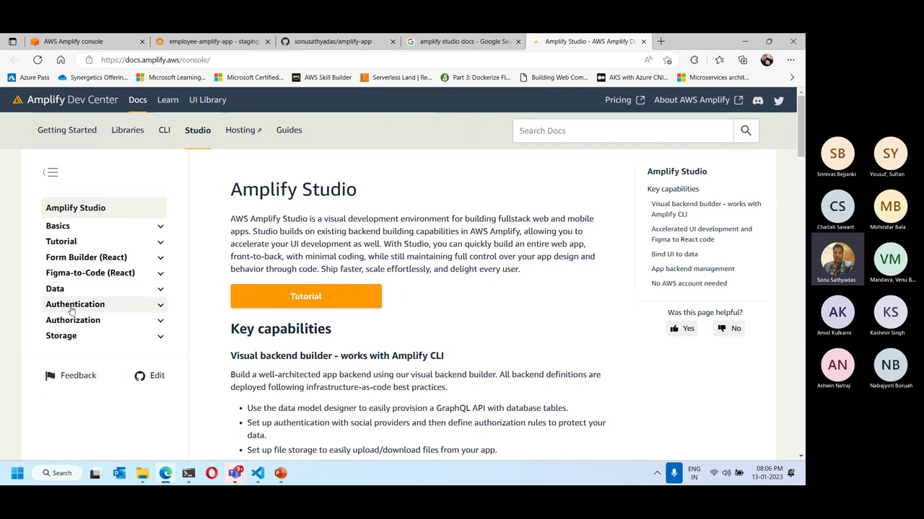
pyautogui.click(72, 306)
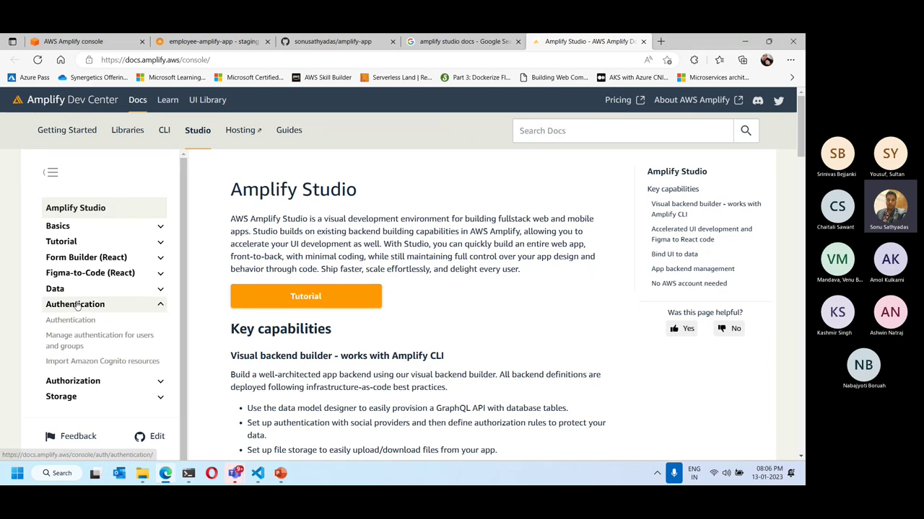
pyautogui.click(73, 381)
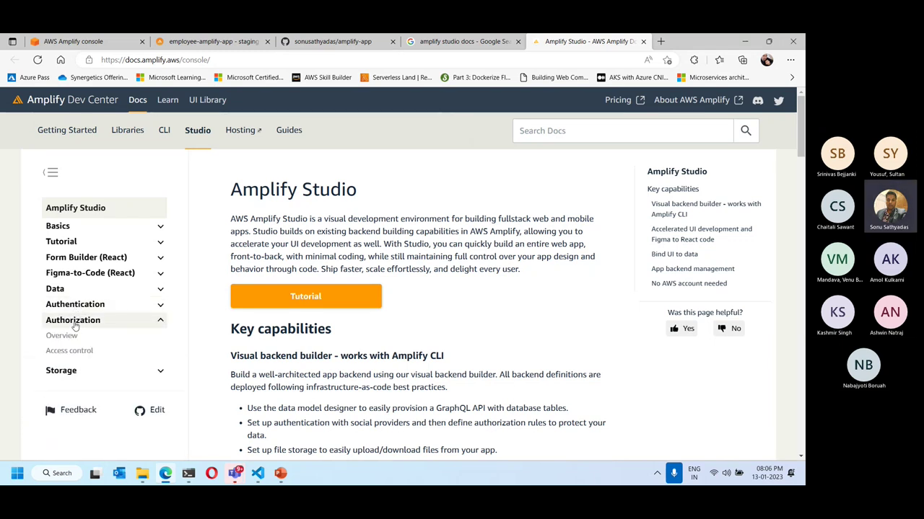
pyautogui.click(73, 321)
pyautogui.click(61, 336)
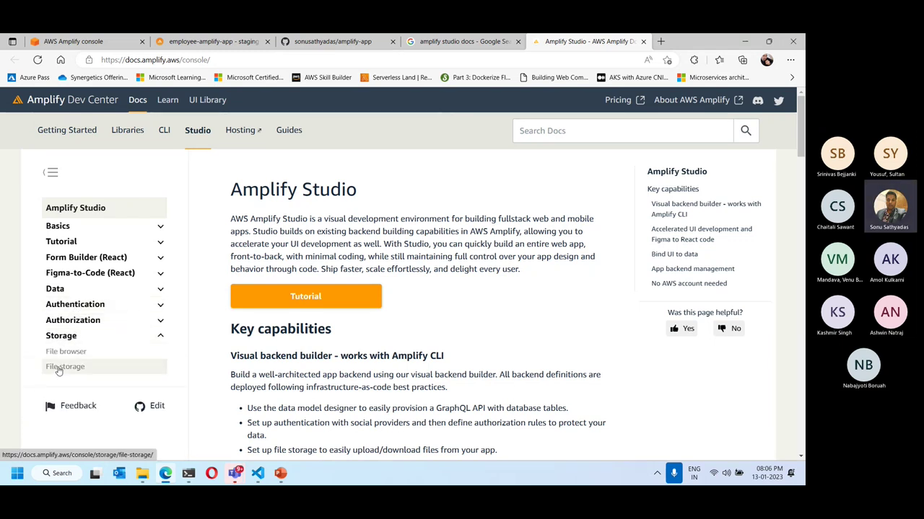
pyautogui.click(101, 335)
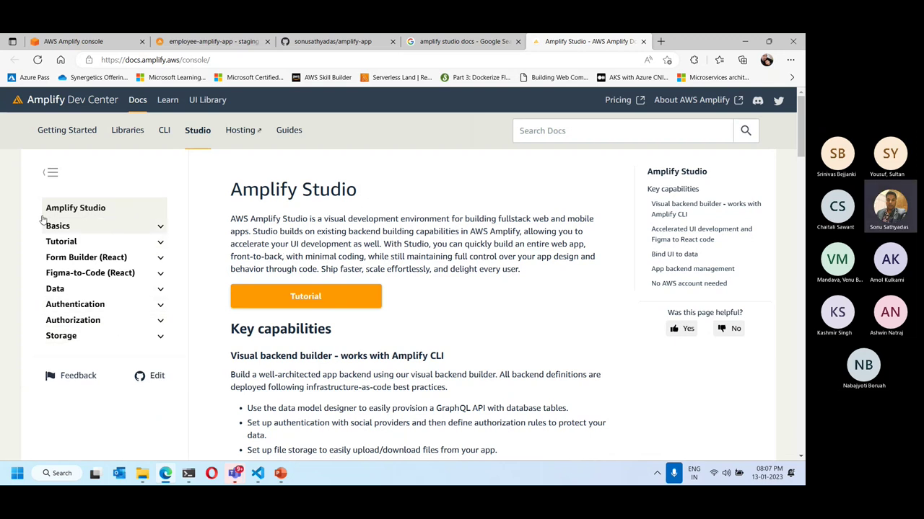
pyautogui.click(165, 131)
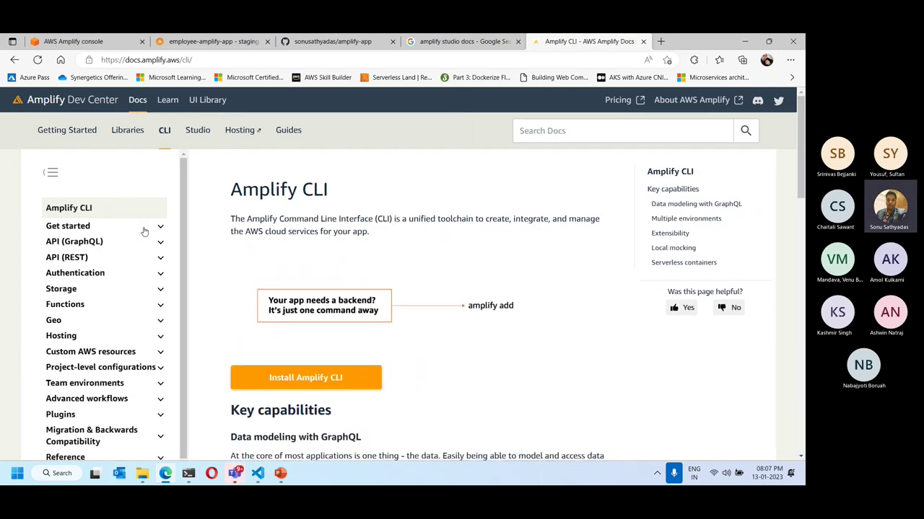
# Look through the Amplify Libraries page and the JavaScript libraries documentation
pyautogui.scroll(-2, 119, 285)
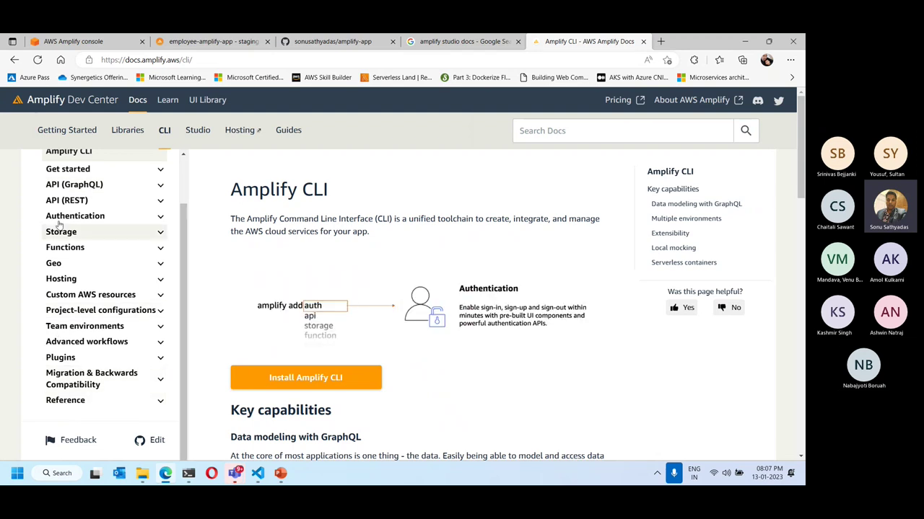
pyautogui.click(126, 131)
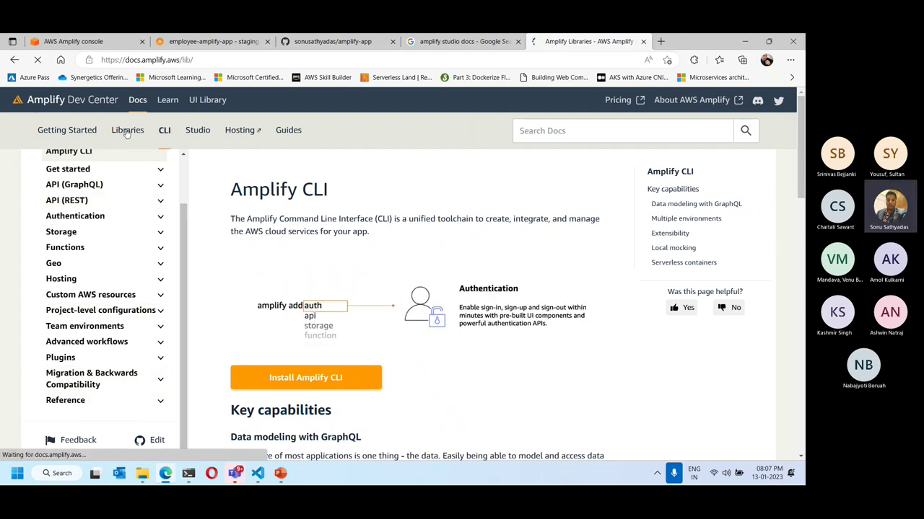
pyautogui.scroll(-3, 624, 339)
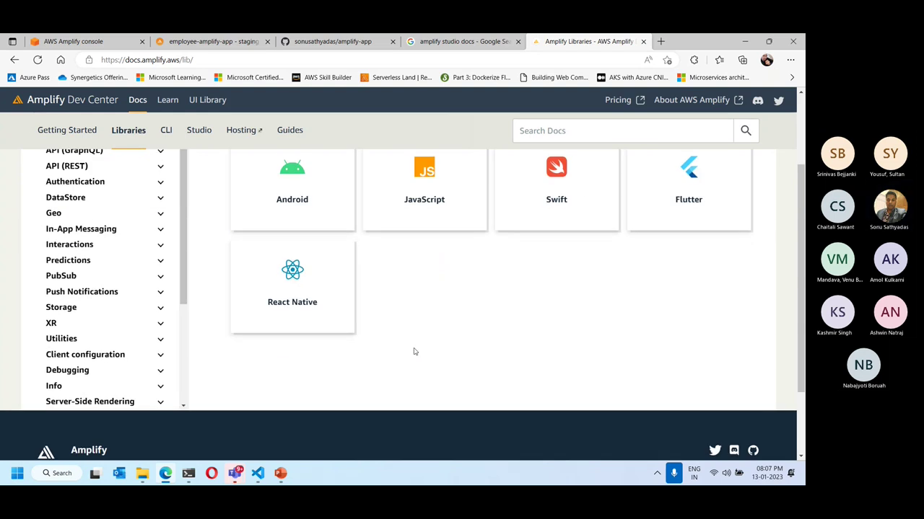
pyautogui.scroll(3, 415, 352)
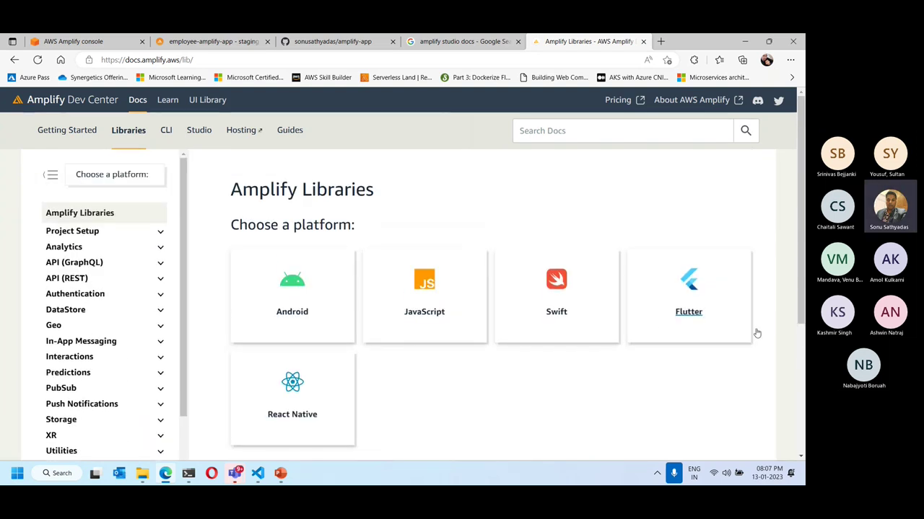
pyautogui.click(439, 288)
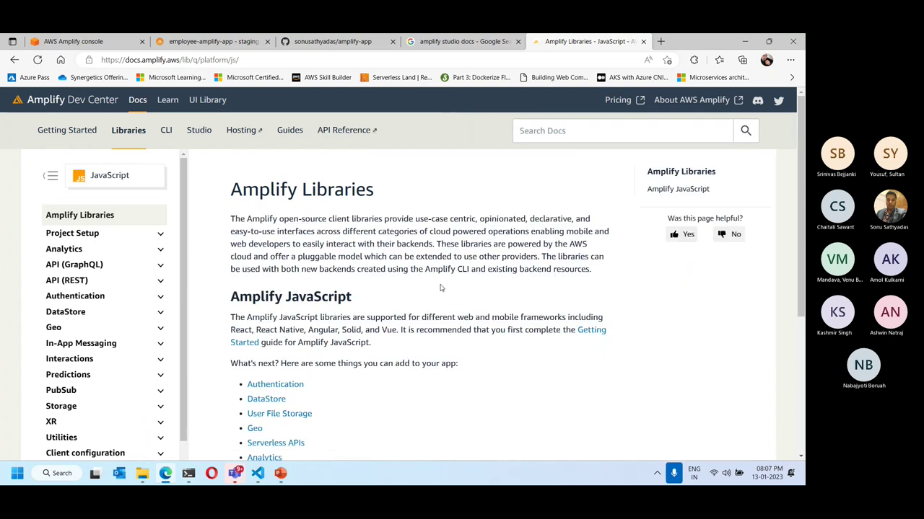
pyautogui.scroll(-3, 559, 313)
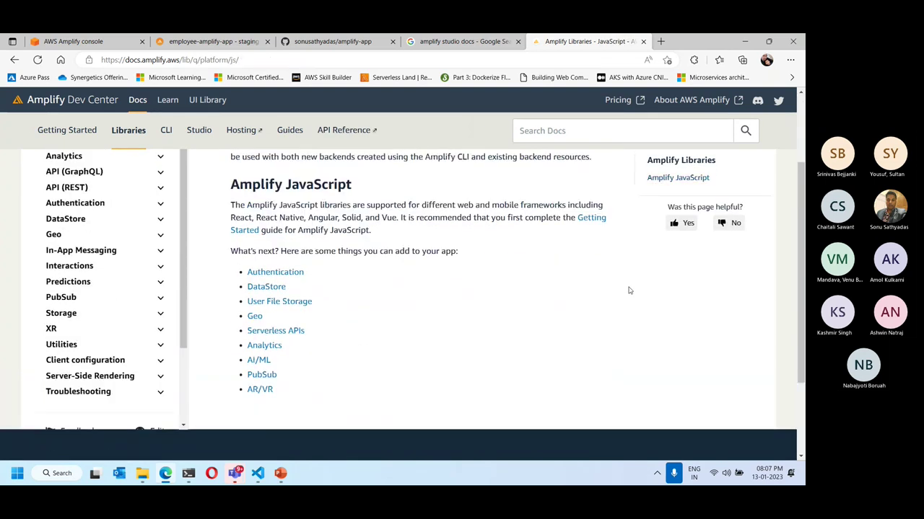
pyautogui.scroll(-1, 629, 290)
pyautogui.scroll(3, 628, 290)
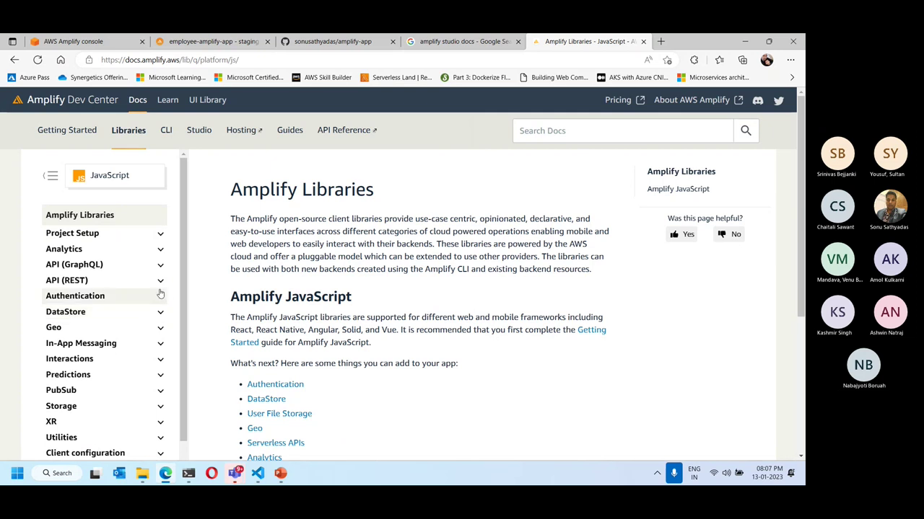
pyautogui.scroll(-1, 184, 341)
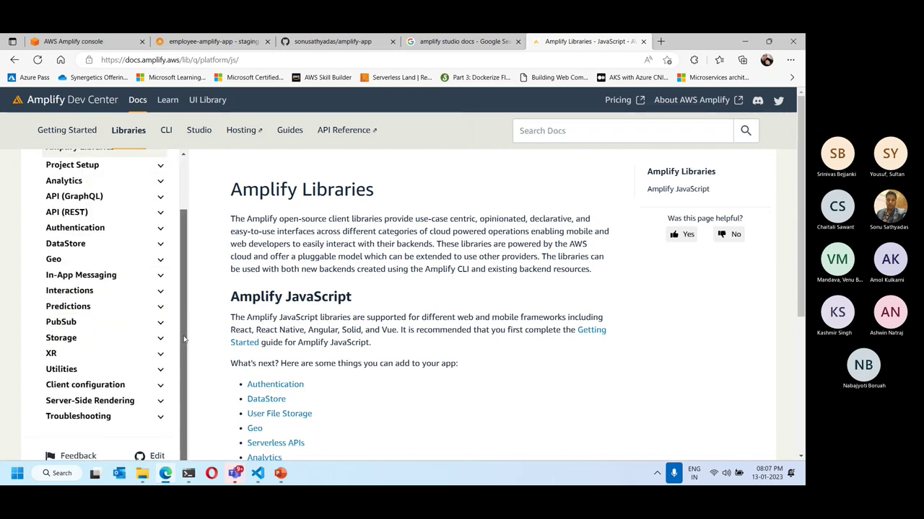
pyautogui.scroll(2, 184, 341)
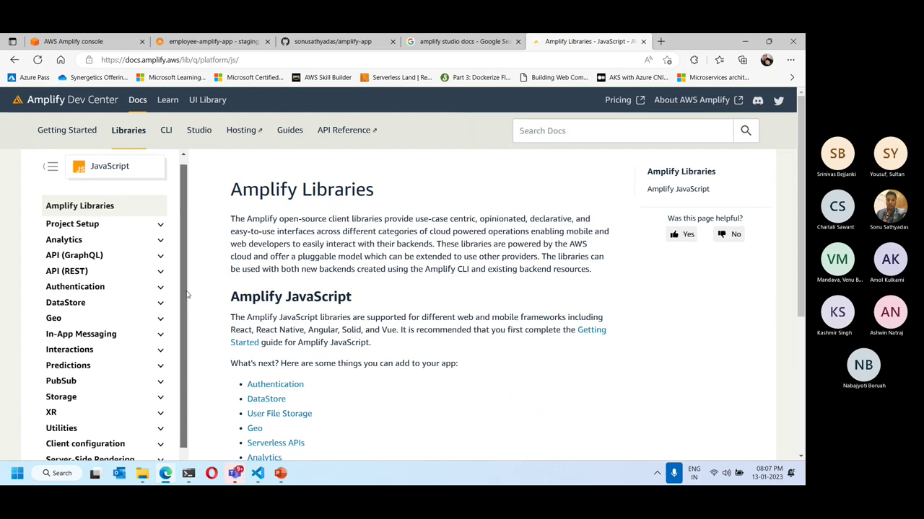
# Navigate back through CLI to the Studio overview and expand its Form Builder (React) topics
pyautogui.click(14, 62)
pyautogui.click(14, 63)
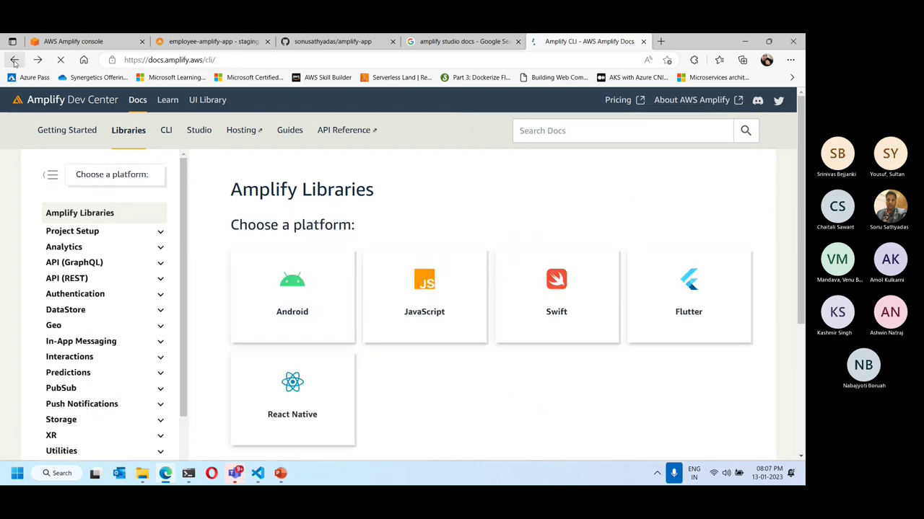
pyautogui.click(39, 60)
pyautogui.click(105, 180)
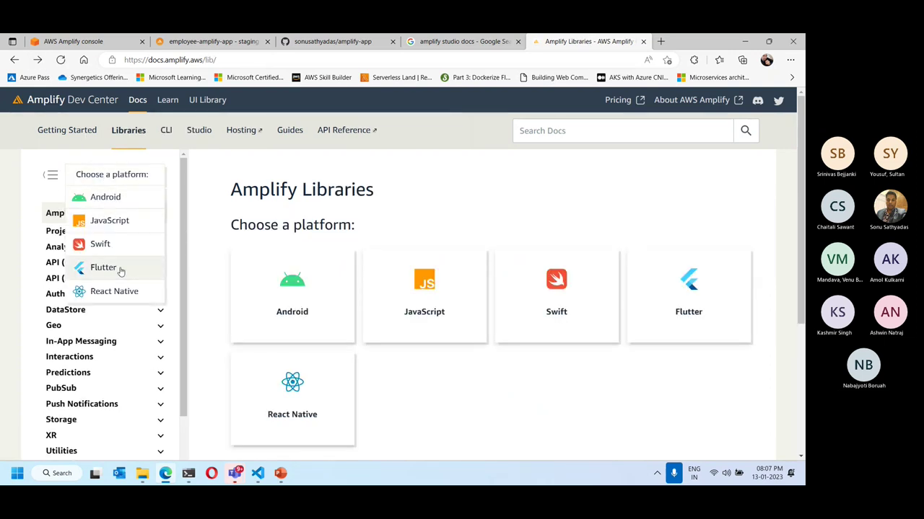
pyautogui.click(13, 60)
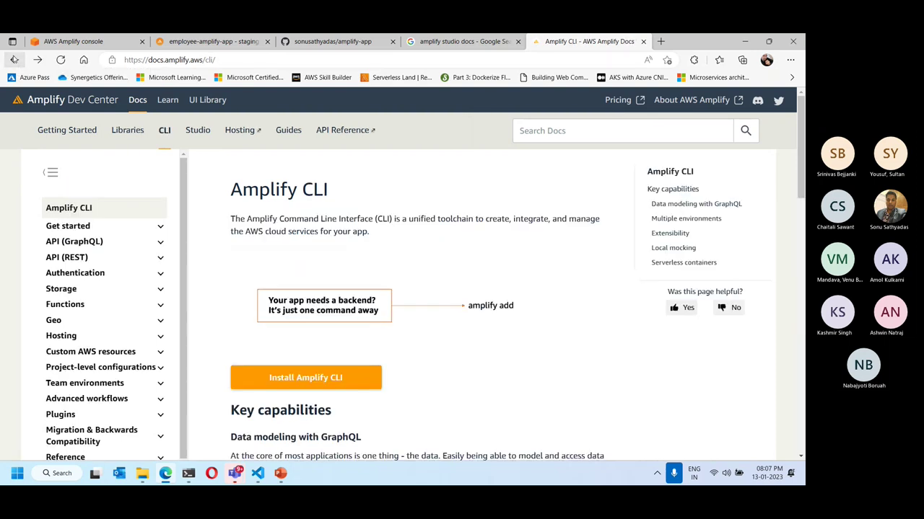
pyautogui.click(198, 134)
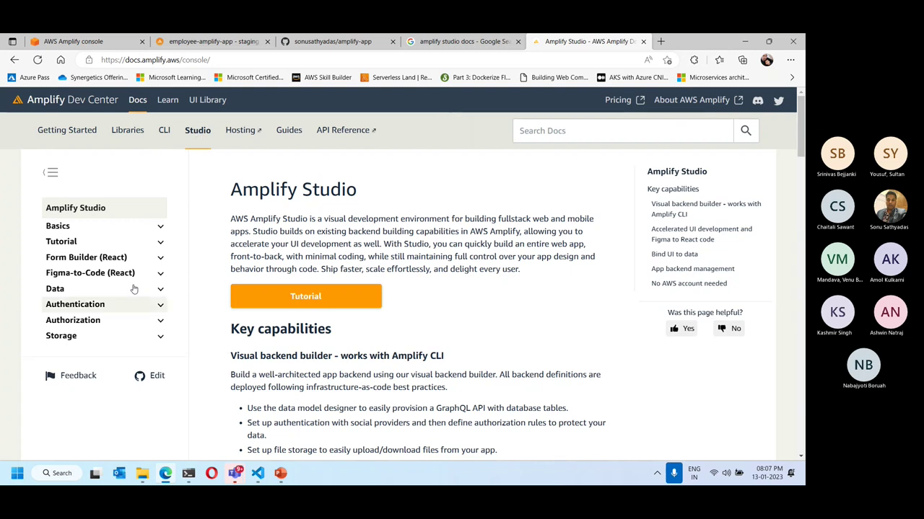
pyautogui.click(124, 261)
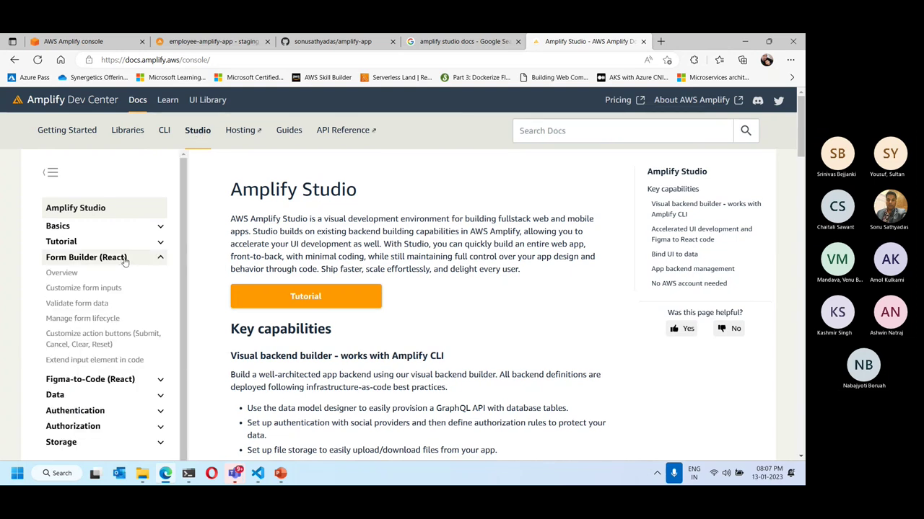
# Return to Build 2 in the Amplify console and open the main branch's deployed app domain
pyautogui.click(123, 260)
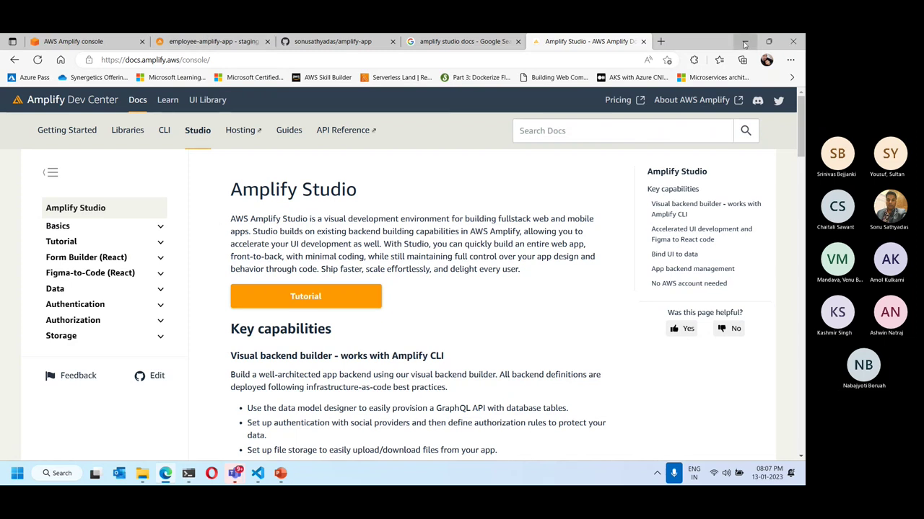
pyautogui.click(209, 42)
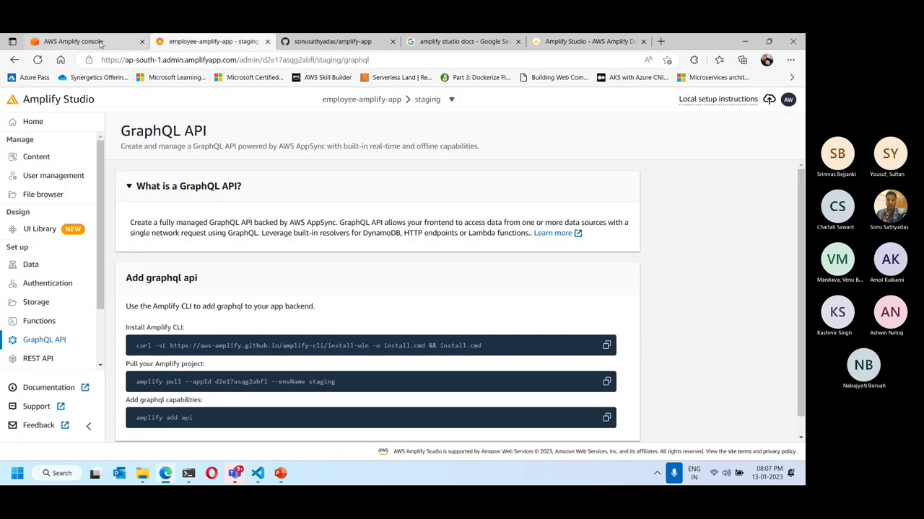
pyautogui.click(79, 41)
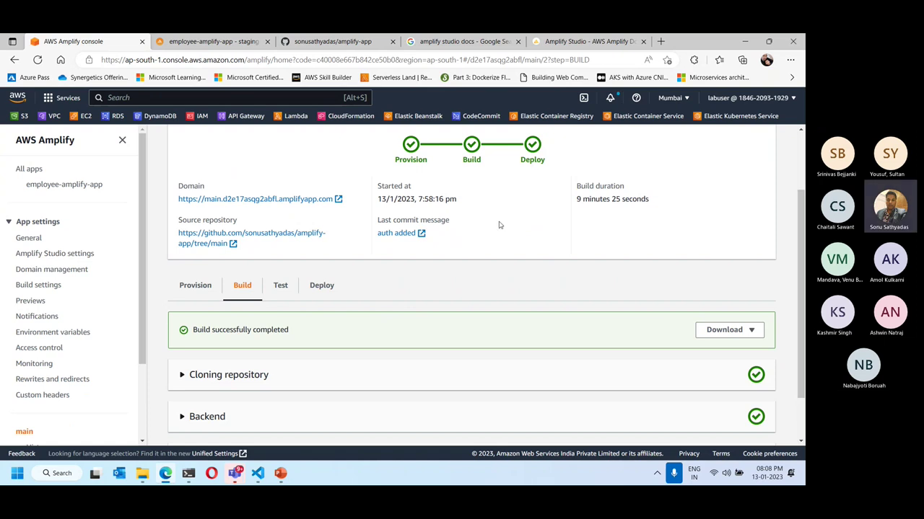
pyautogui.scroll(1, 504, 228)
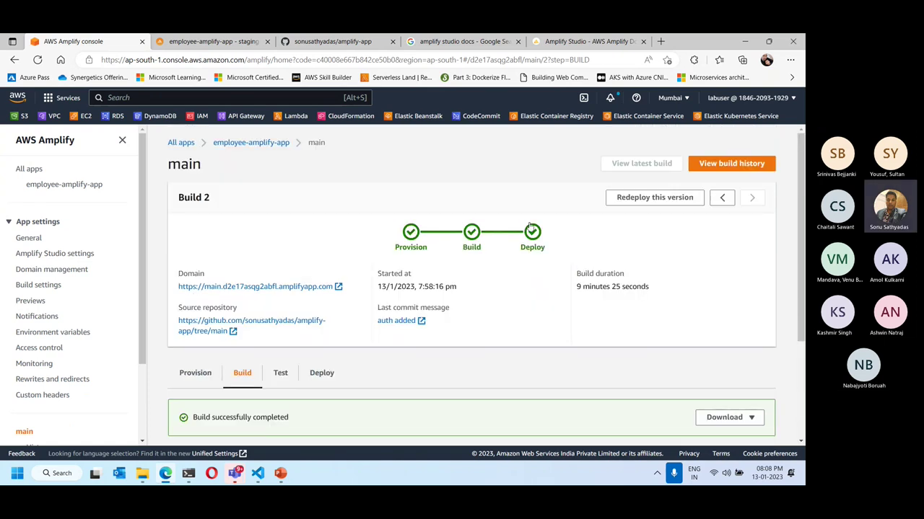
pyautogui.click(286, 287)
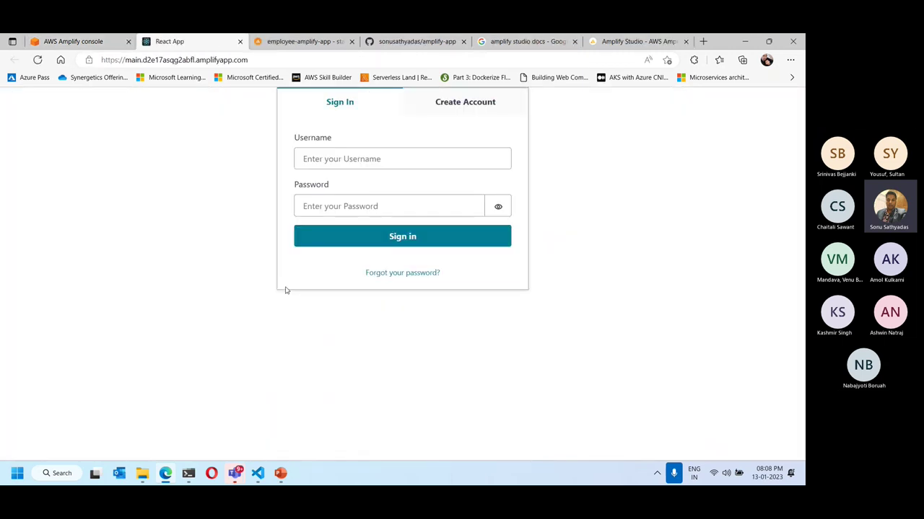
# Attempt to sign in to the hosted Employee Portal with a username and password
pyautogui.moveTo(261, 61); pyautogui.dragTo(101, 61)
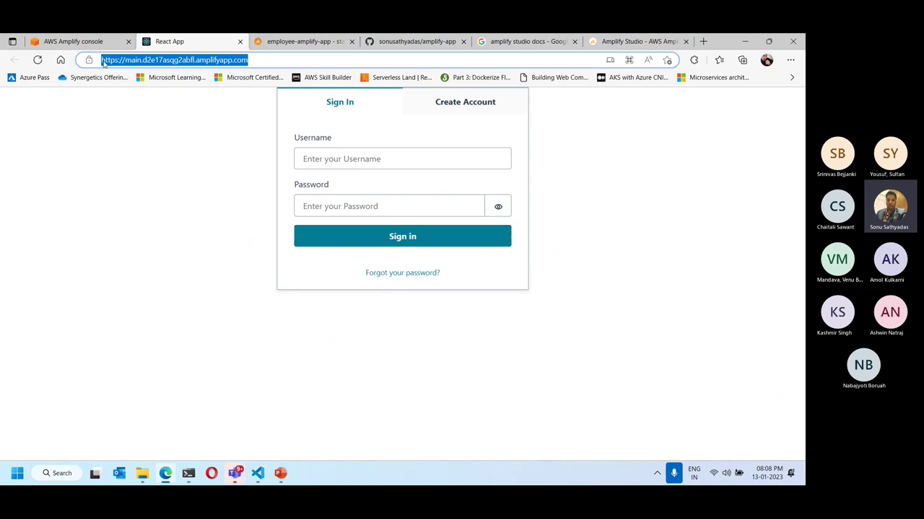
pyautogui.click(388, 158)
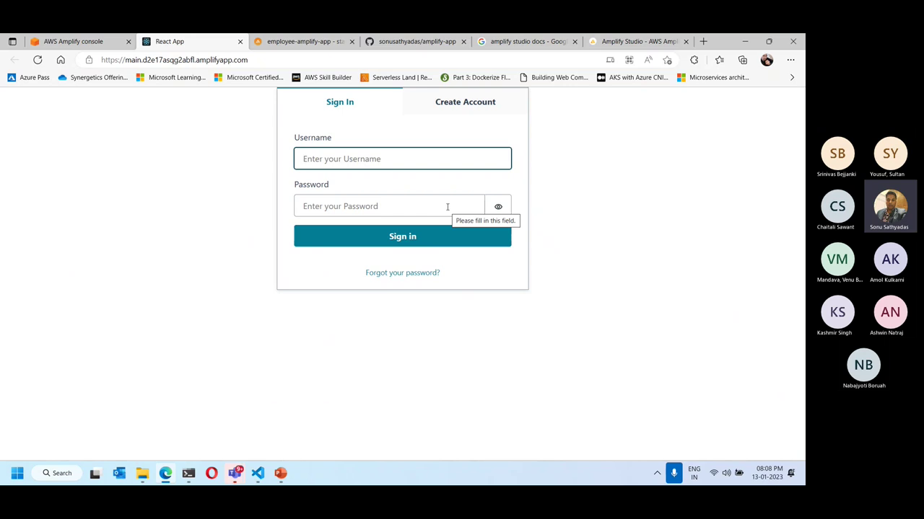
pyautogui.write('lab')
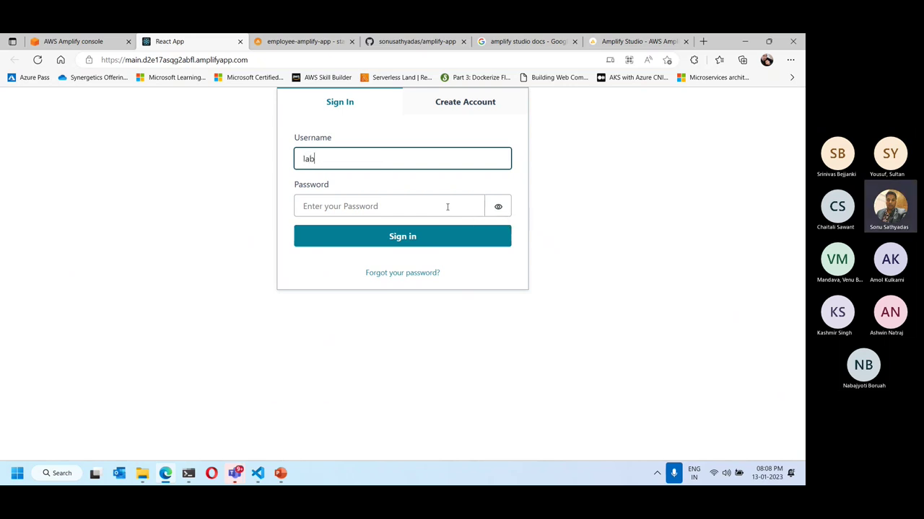
pyautogui.write('user')
pyautogui.click(446, 207)
pyautogui.write('p')
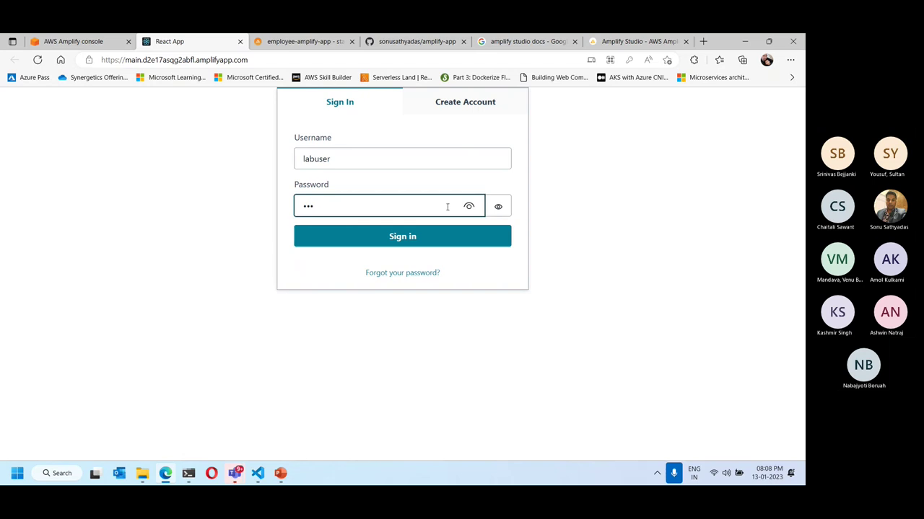
pyautogui.press('Return')
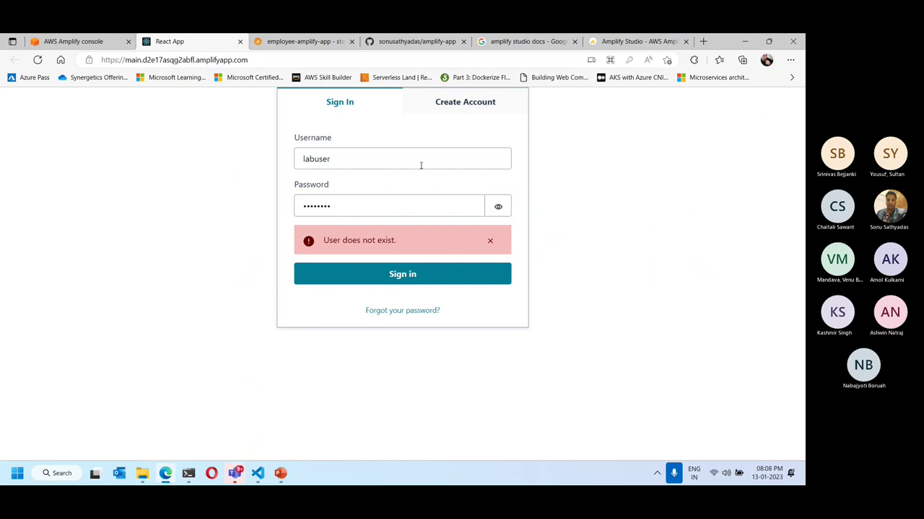
# Register a new account with username, password, password confirmation and email
pyautogui.click(462, 103)
pyautogui.click(378, 159)
pyautogui.write('l')
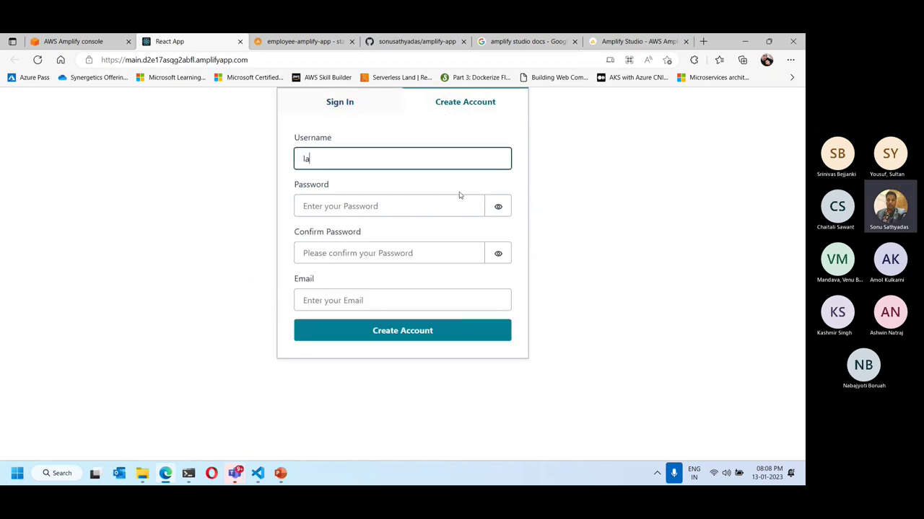
pyautogui.write('abuser')
pyautogui.press('Tab')
pyautogui.write('P')
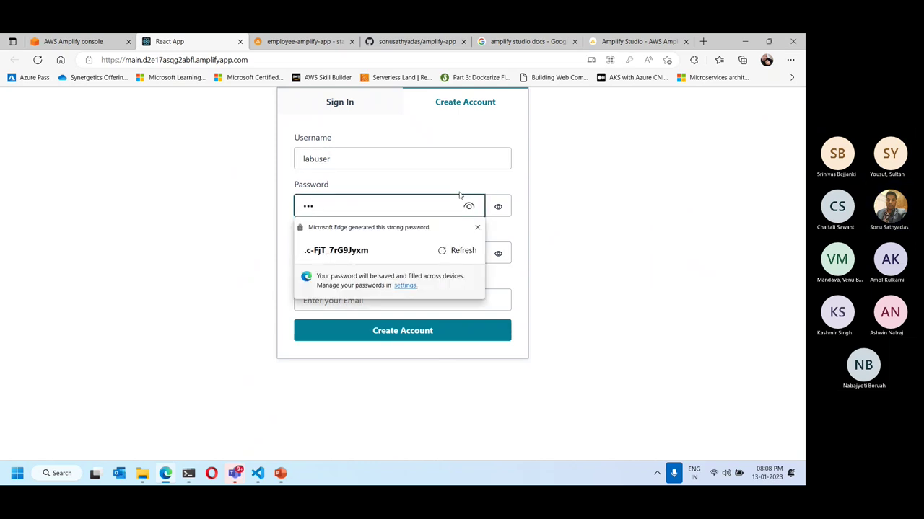
pyautogui.write('assword')
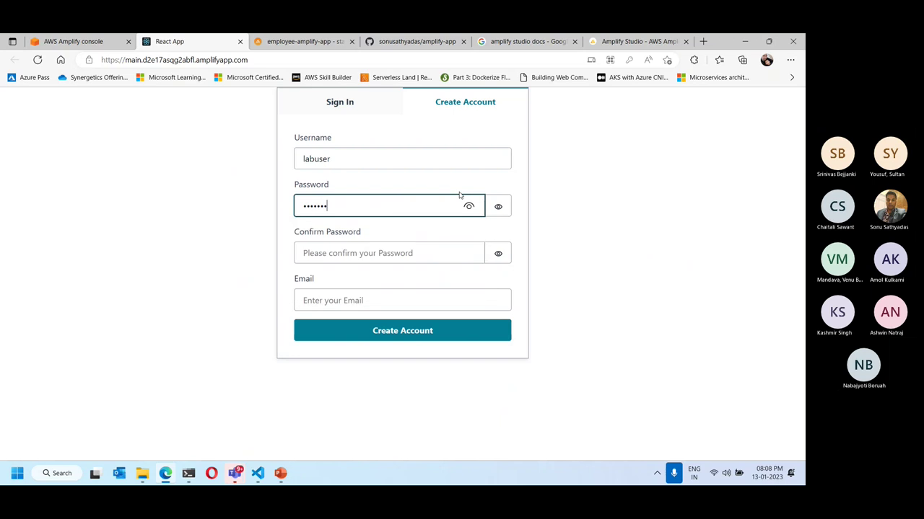
pyautogui.press('Tab')
pyautogui.press('Tab')
pyautogui.write('Password')
pyautogui.press('Tab')
pyautogui.press('Tab')
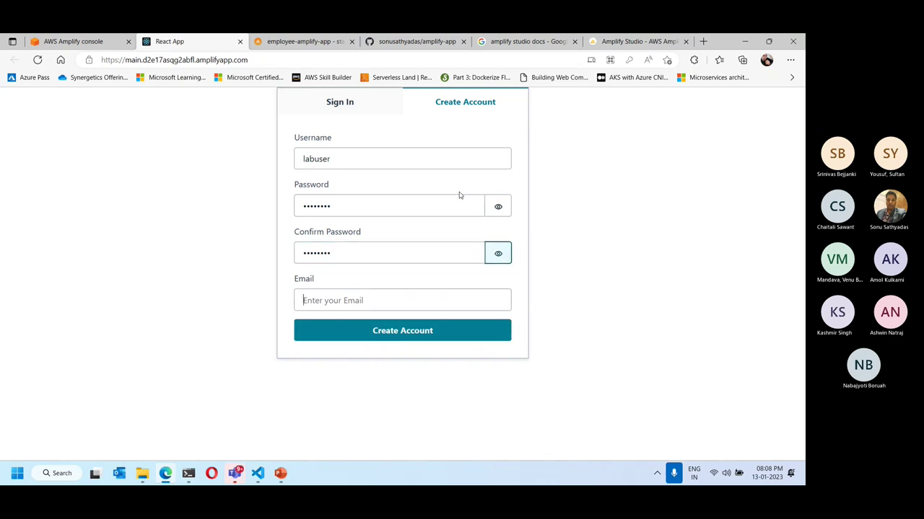
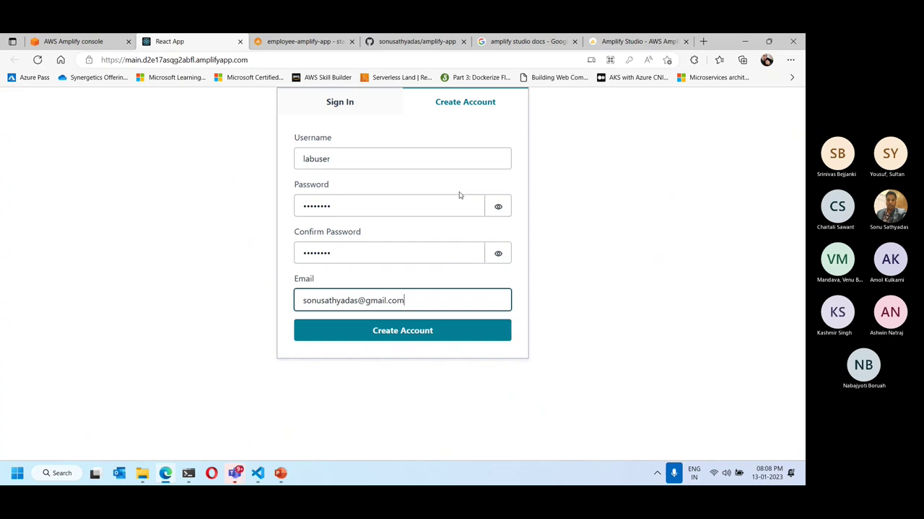
pyautogui.press('Return')
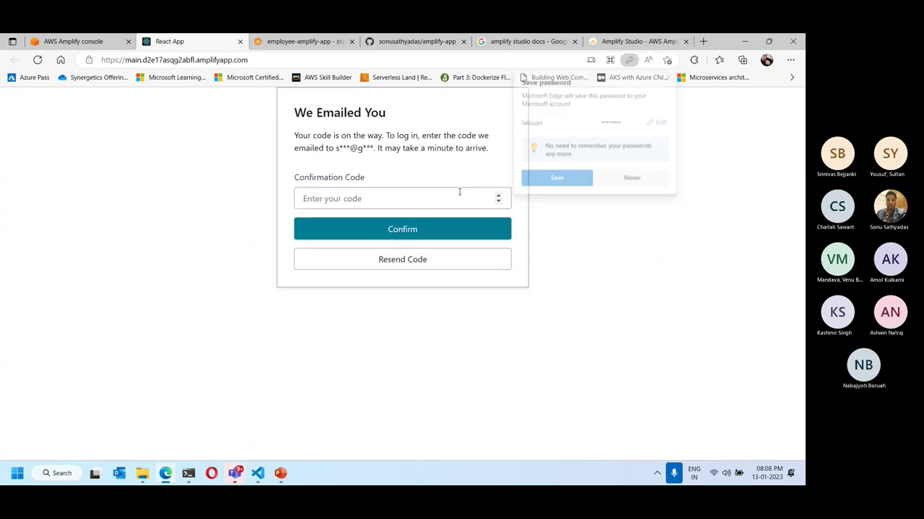
# Confirm the account with the emailed verification code, then go back to the Amplify console
pyautogui.click(388, 193)
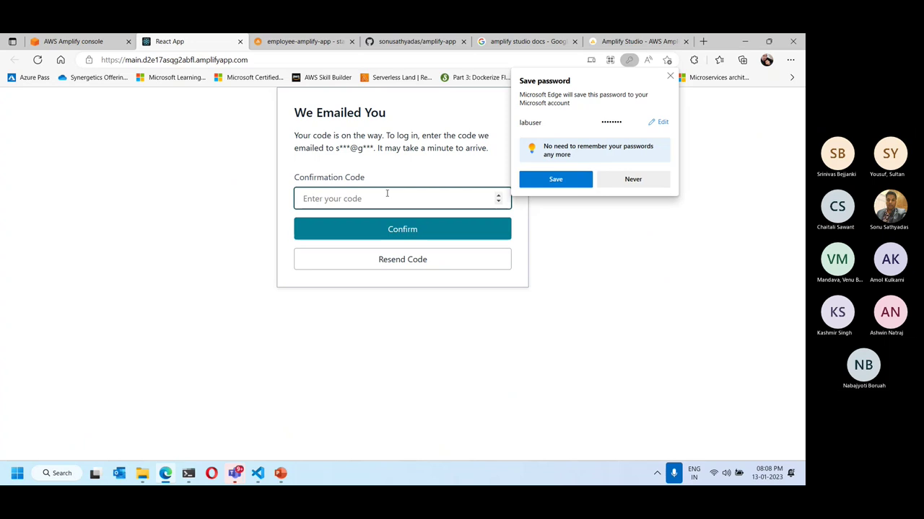
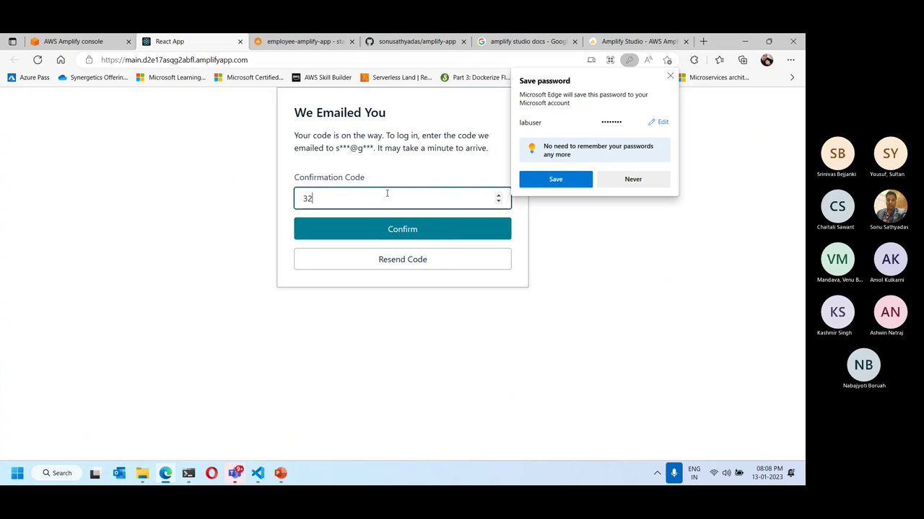
pyautogui.click(389, 230)
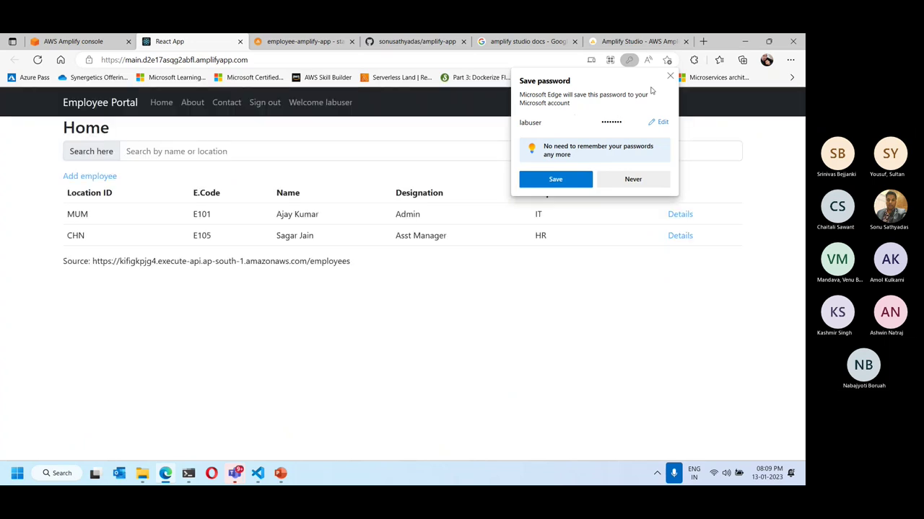
pyautogui.click(670, 75)
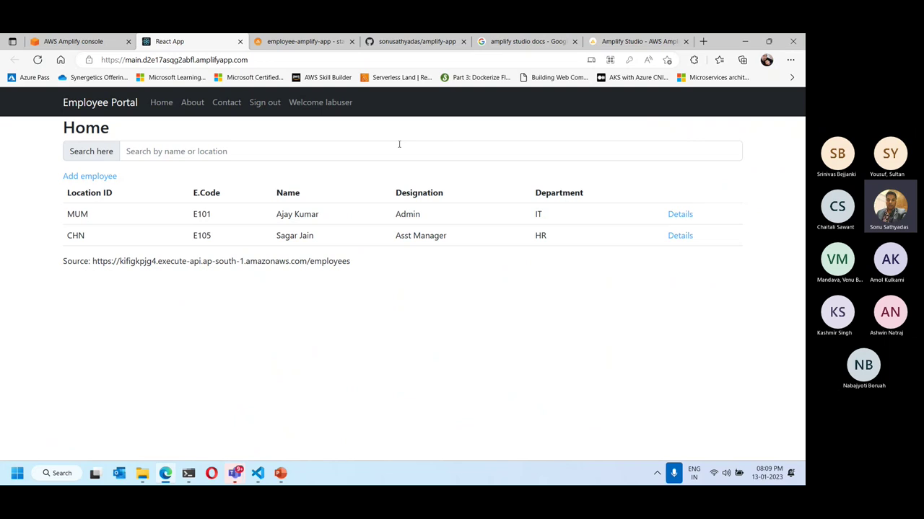
pyautogui.moveTo(245, 60); pyautogui.dragTo(89, 56)
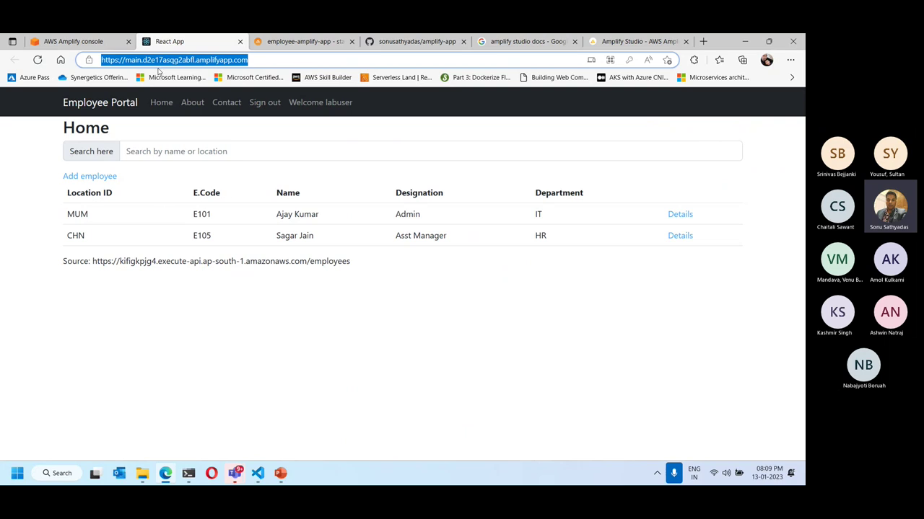
pyautogui.click(81, 43)
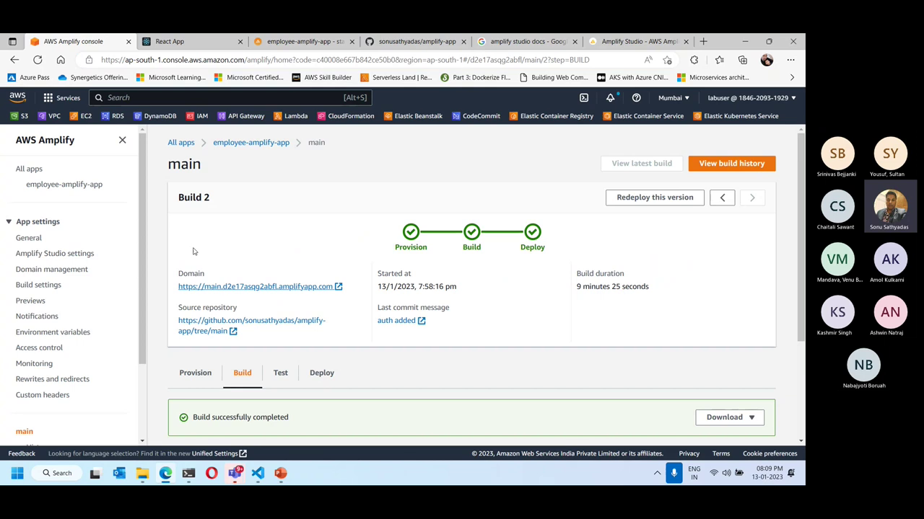
# Open employee-amplify-app's Backend environments and view the main backend's Authentication in Amplify Studio
pyautogui.click(93, 186)
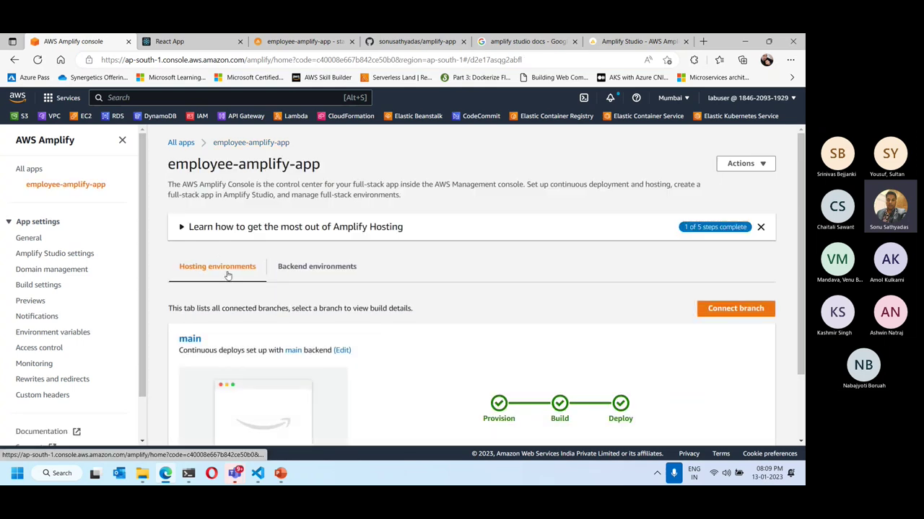
pyautogui.scroll(-2, 462, 275)
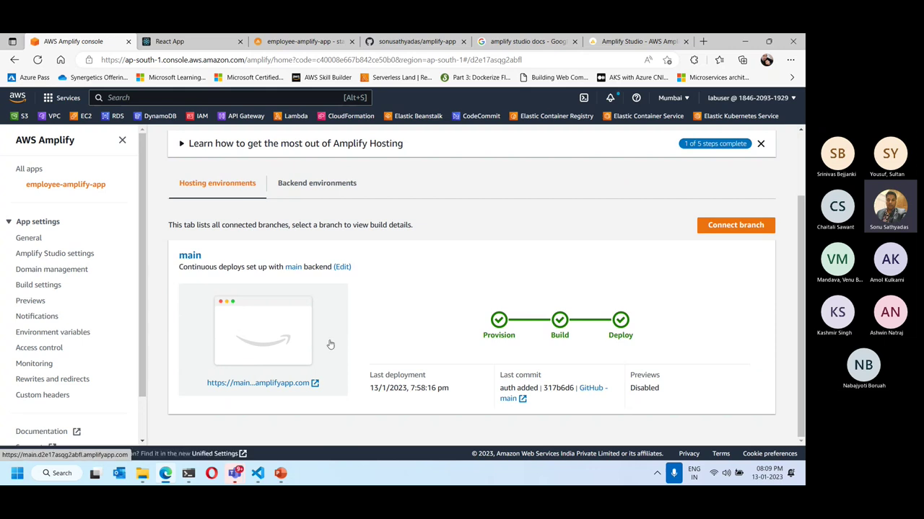
pyautogui.click(315, 185)
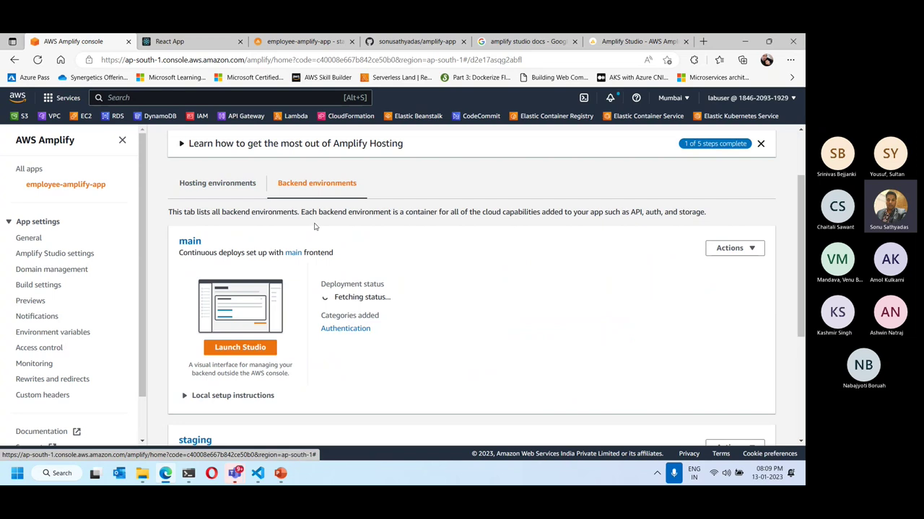
pyautogui.click(250, 349)
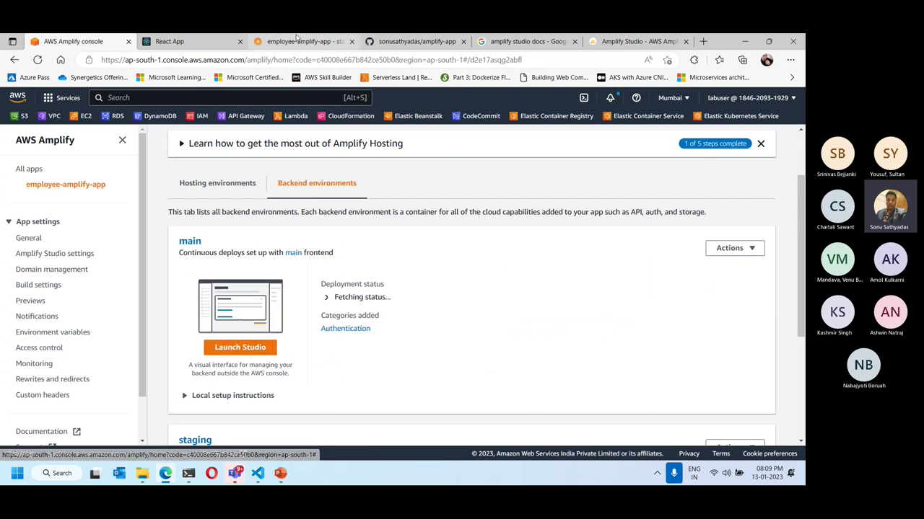
pyautogui.click(297, 42)
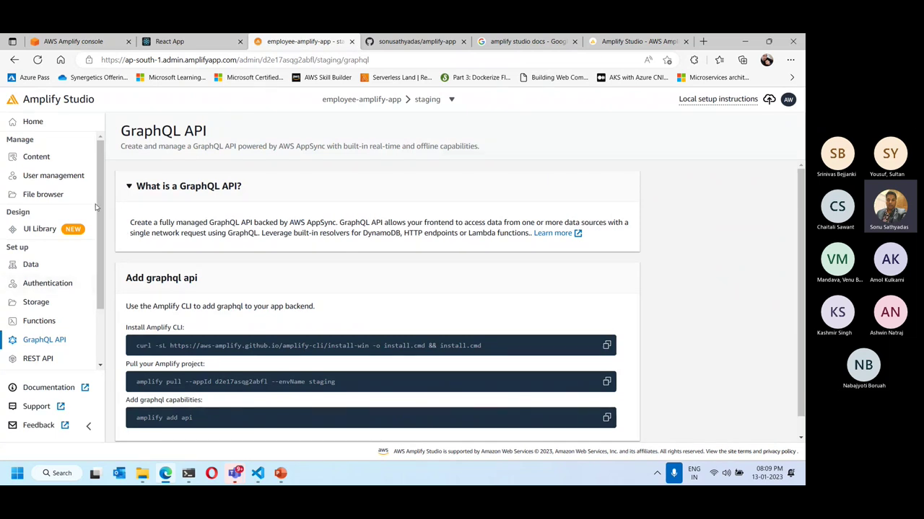
pyautogui.click(56, 285)
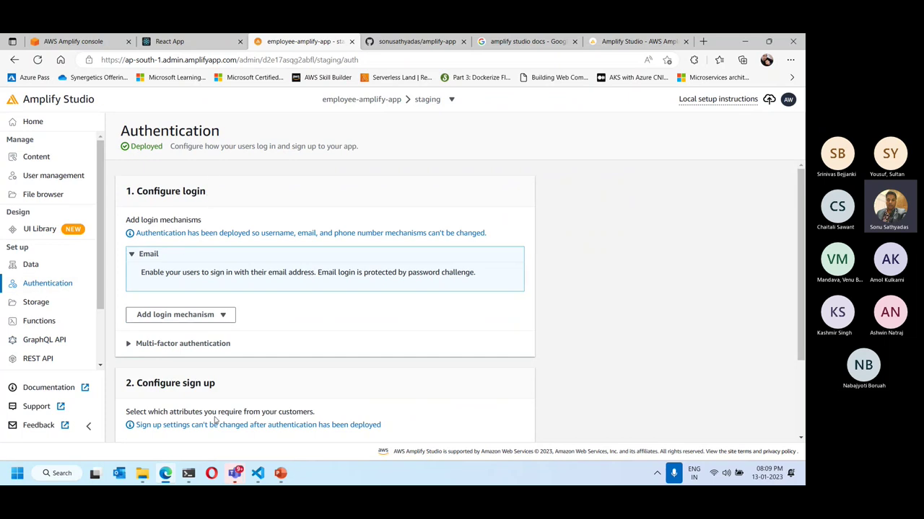
# Expand the staging environment's Local setup instructions in Backend environments
pyautogui.scroll(-1, 802, 253)
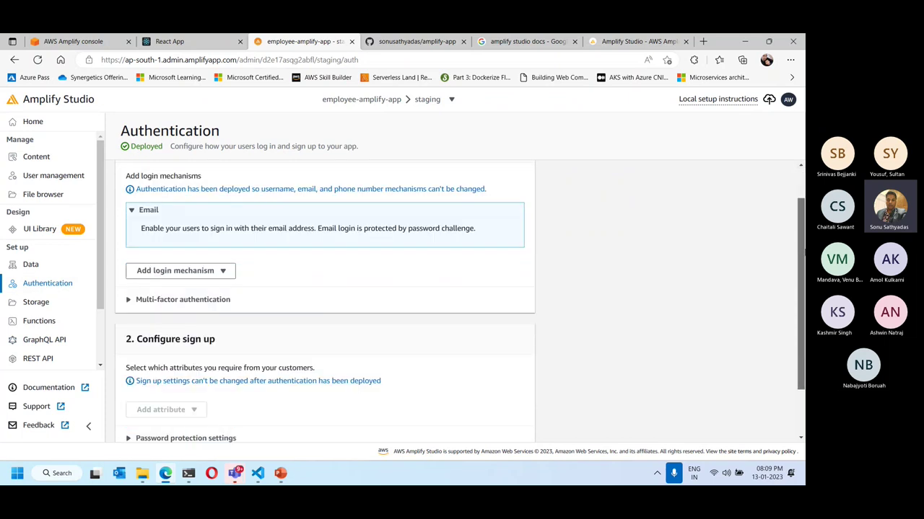
pyautogui.scroll(-2, 802, 253)
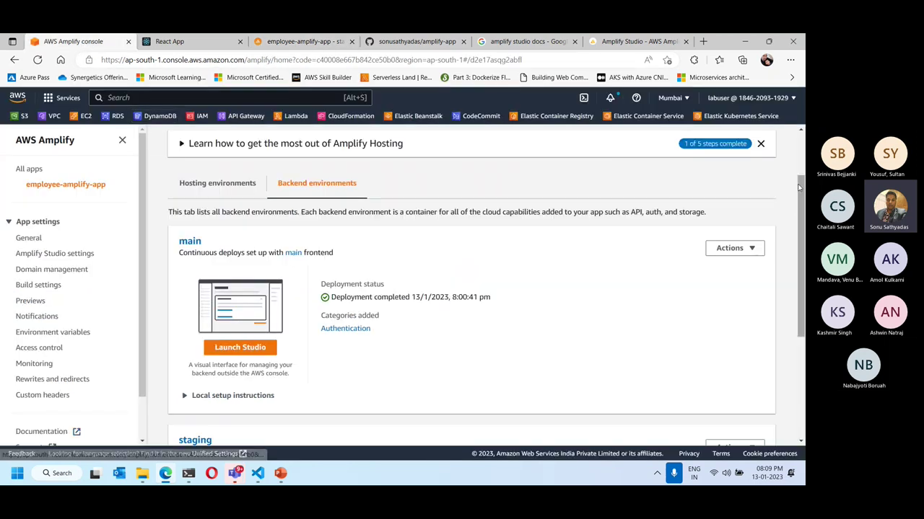
pyautogui.scroll(-3, 800, 289)
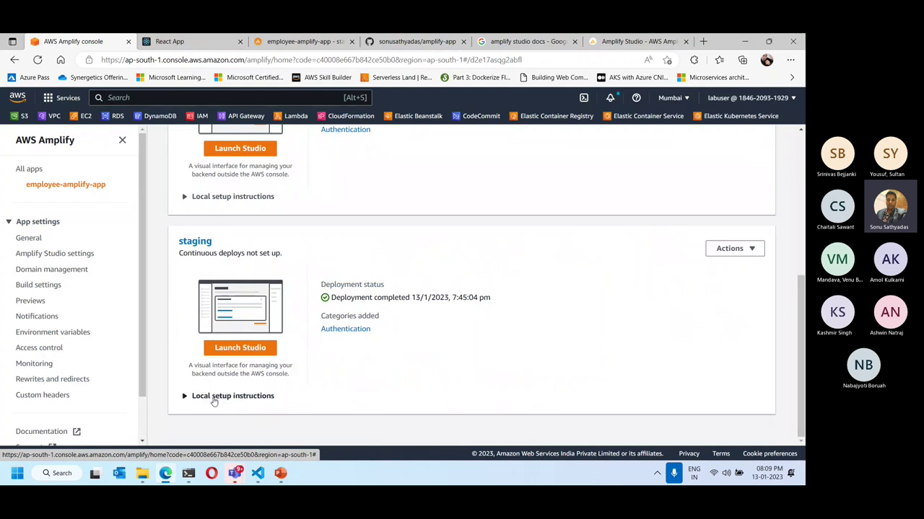
pyautogui.click(217, 397)
pyautogui.scroll(-2, 803, 308)
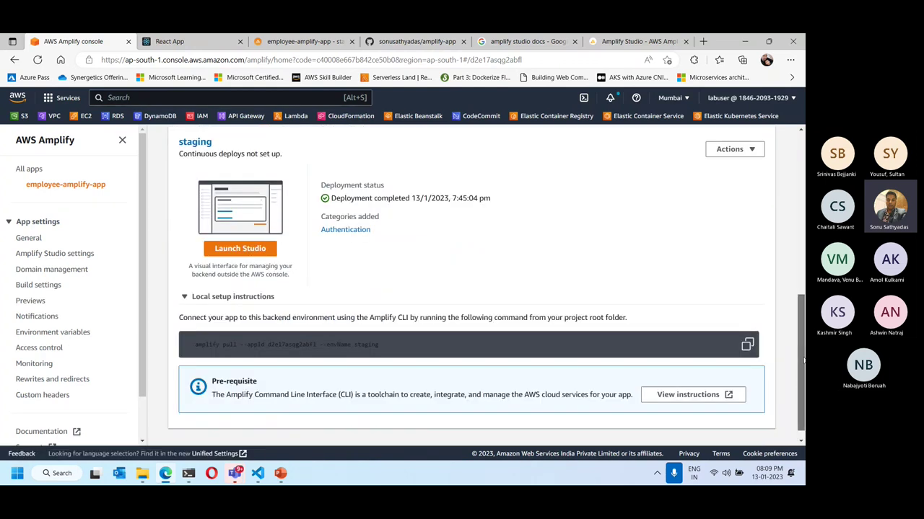
pyautogui.moveTo(803, 330); pyautogui.dragTo(795, 197)
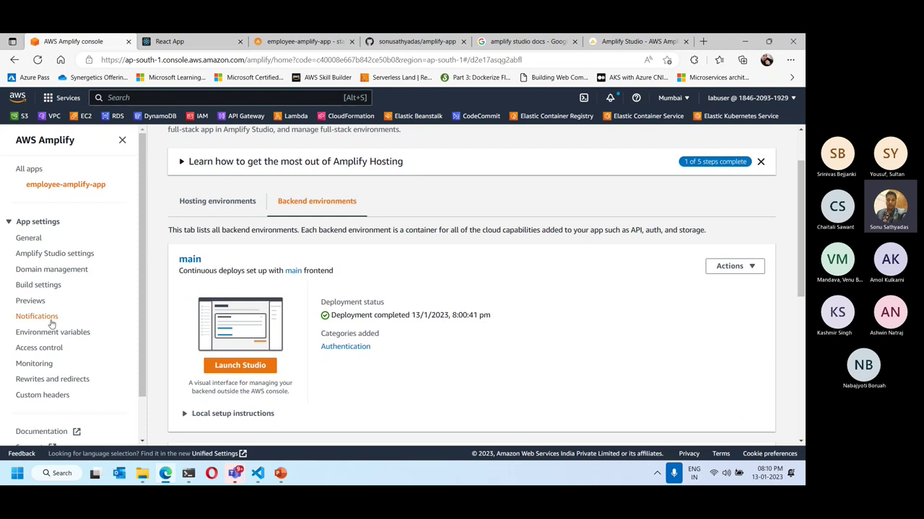
# Review the app's Domain management, Monitoring, Custom headers, and Rewrites and redirects settings
pyautogui.click(39, 273)
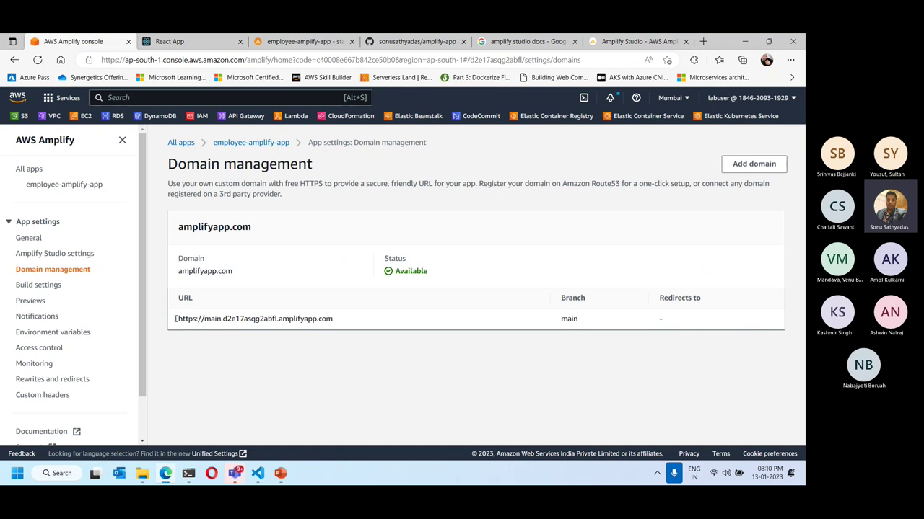
pyautogui.click(50, 364)
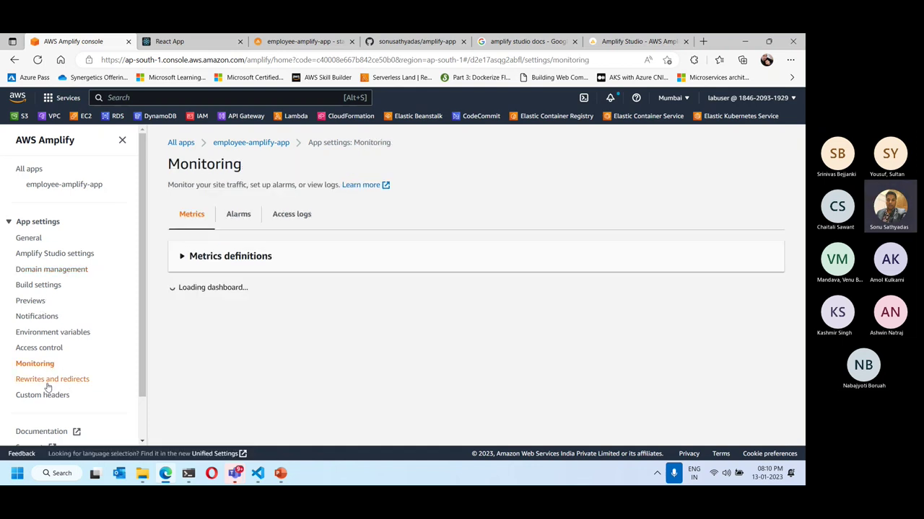
pyautogui.click(45, 397)
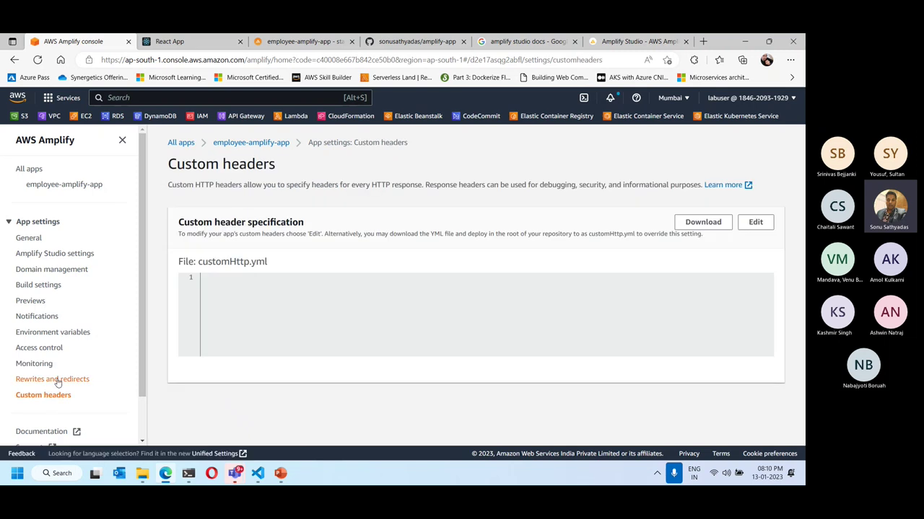
pyautogui.click(57, 381)
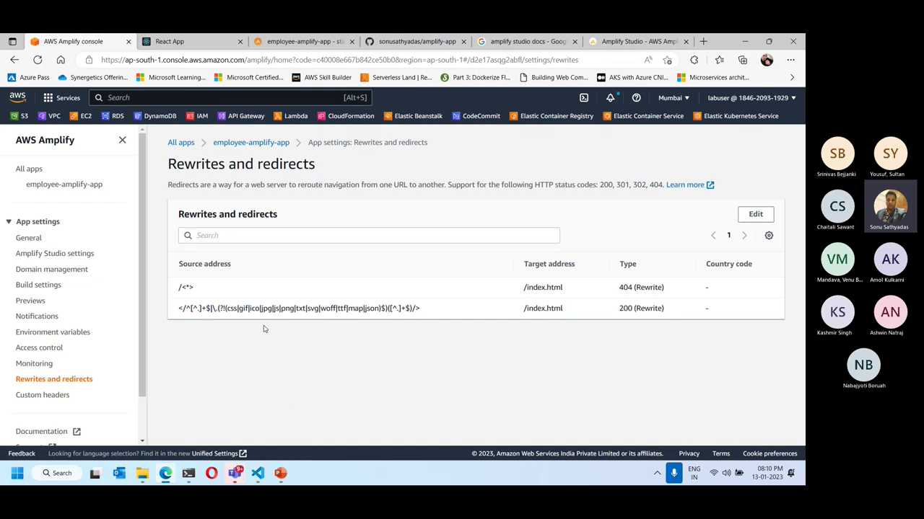
# Return to All apps, showing employee-amplify-app as Success, then minimize the browser to Teams
pyautogui.click(181, 142)
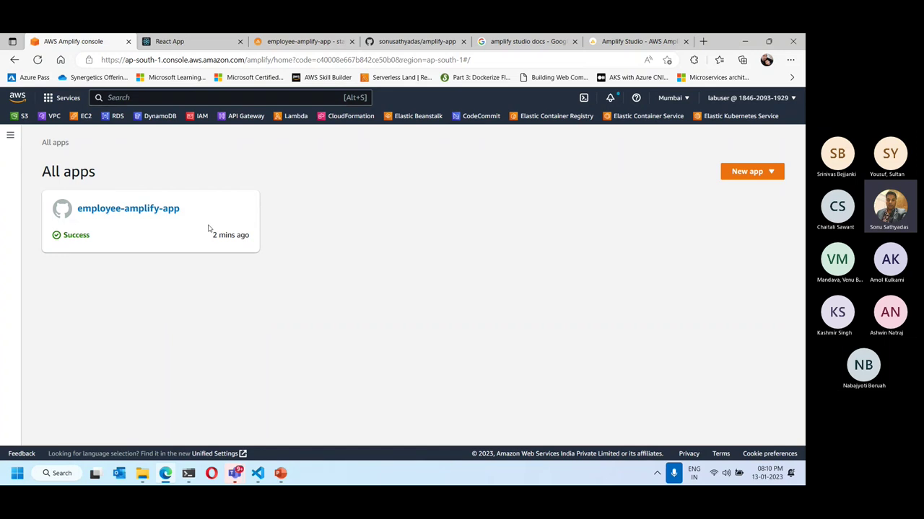
pyautogui.click(745, 41)
pyautogui.moveTo(546, 326)
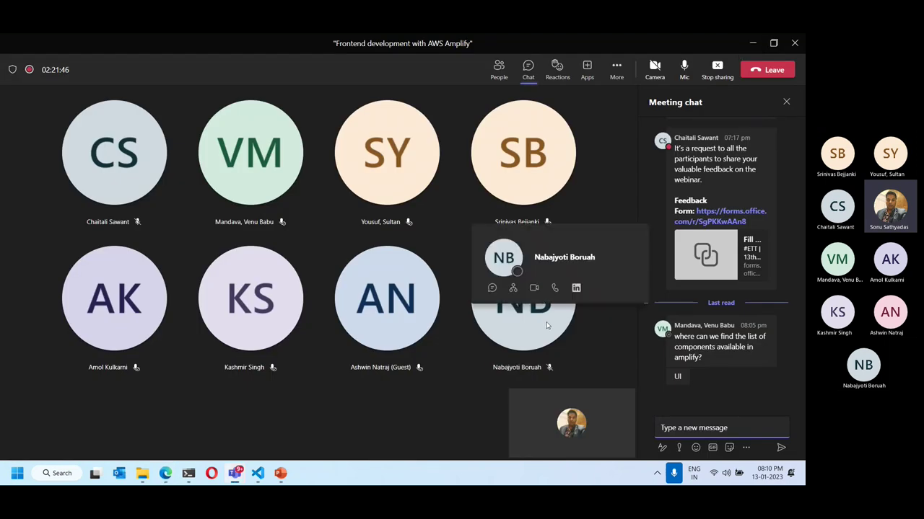
pyautogui.moveTo(555, 345)
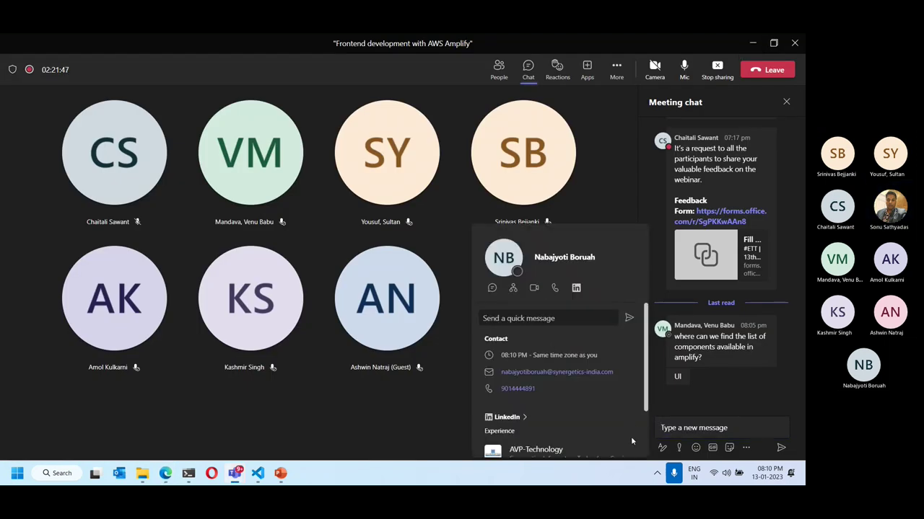